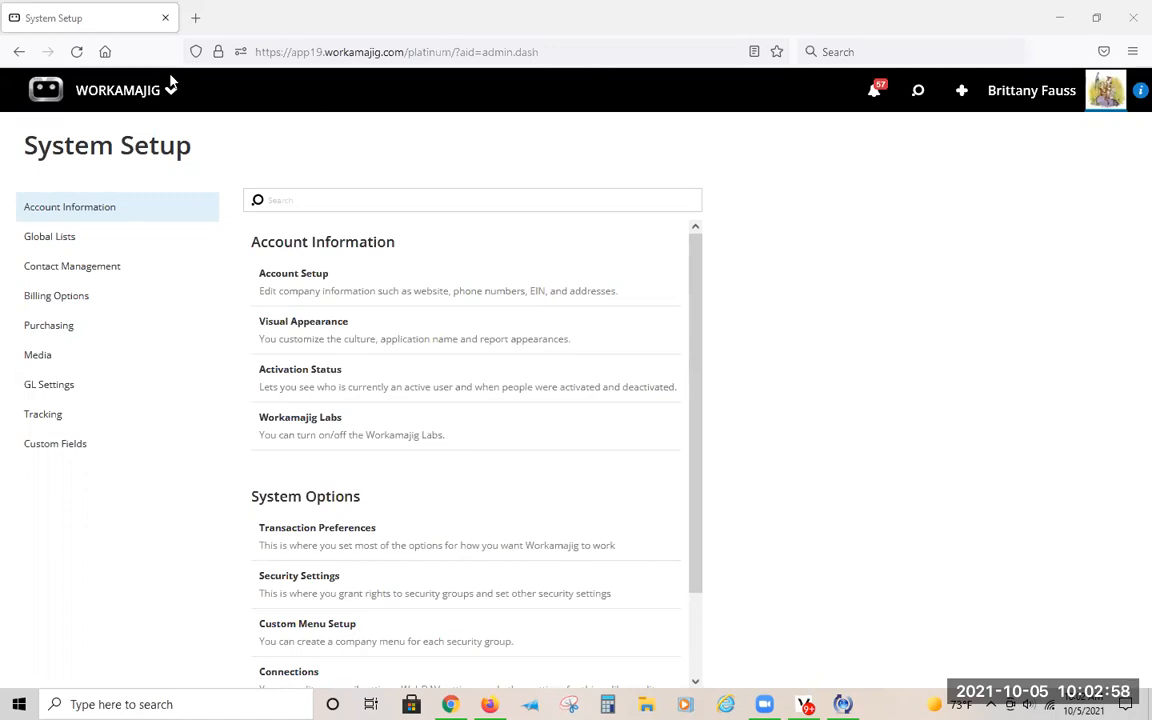
# Step: Open the Expense Report Items list from the Purchasing section of System Setup
pyautogui.click(133, 106)
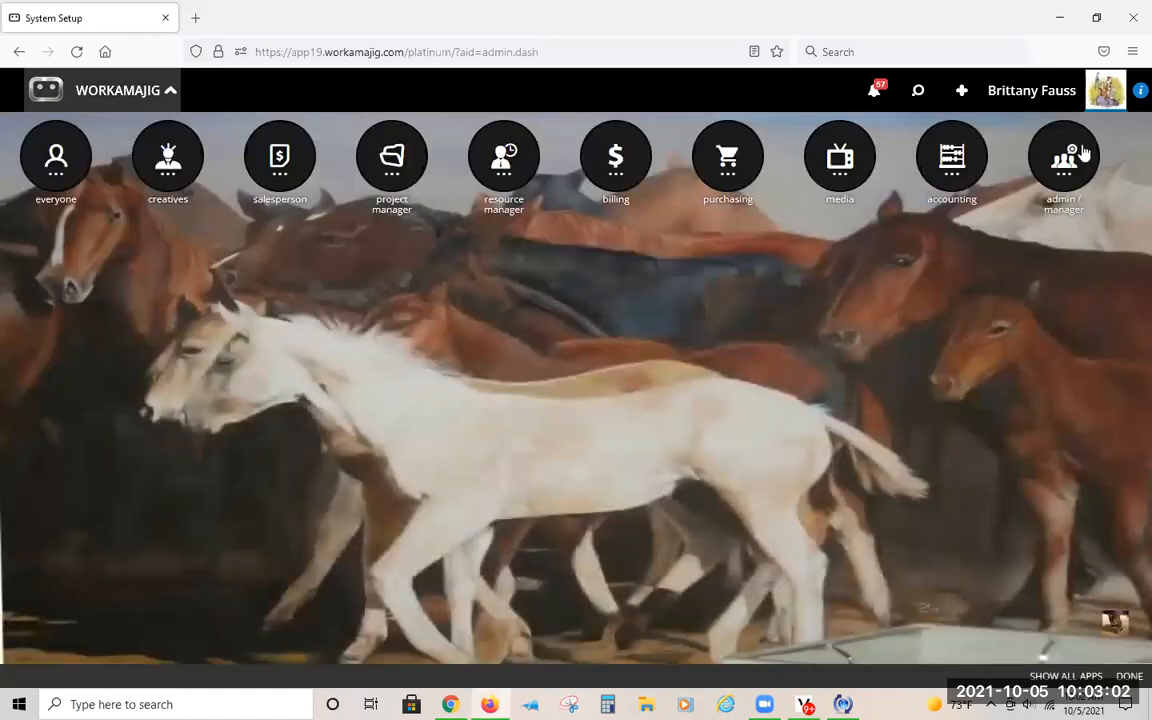
pyautogui.click(1085, 150)
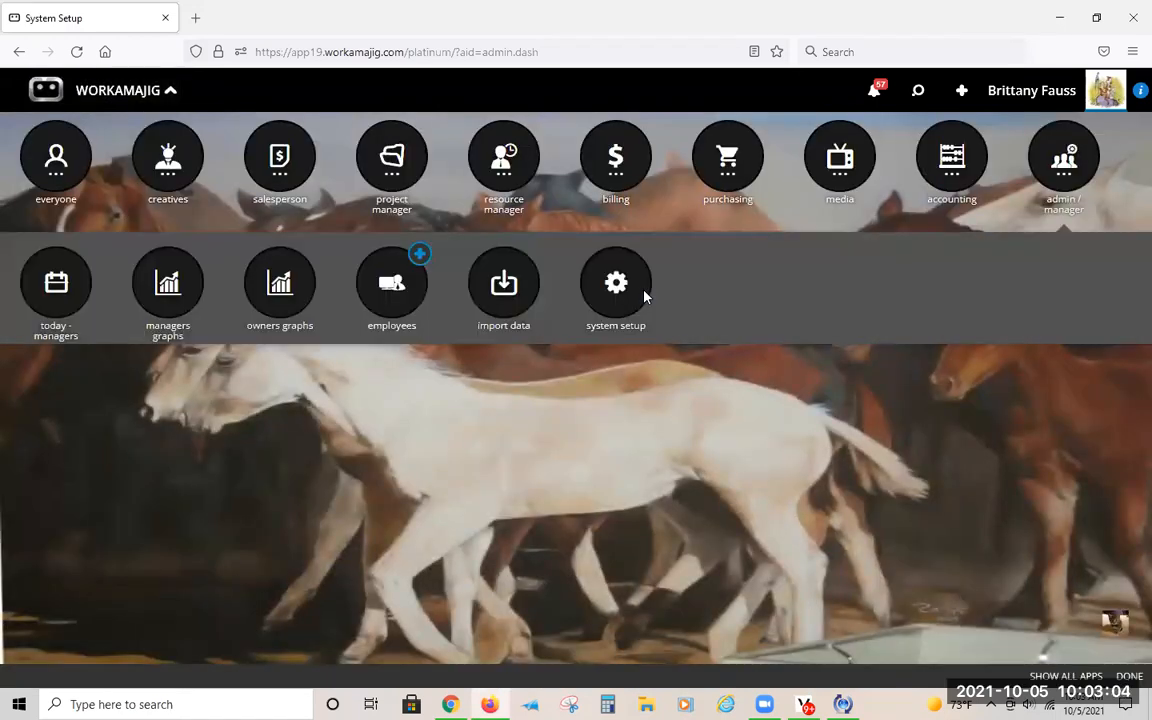
pyautogui.click(643, 296)
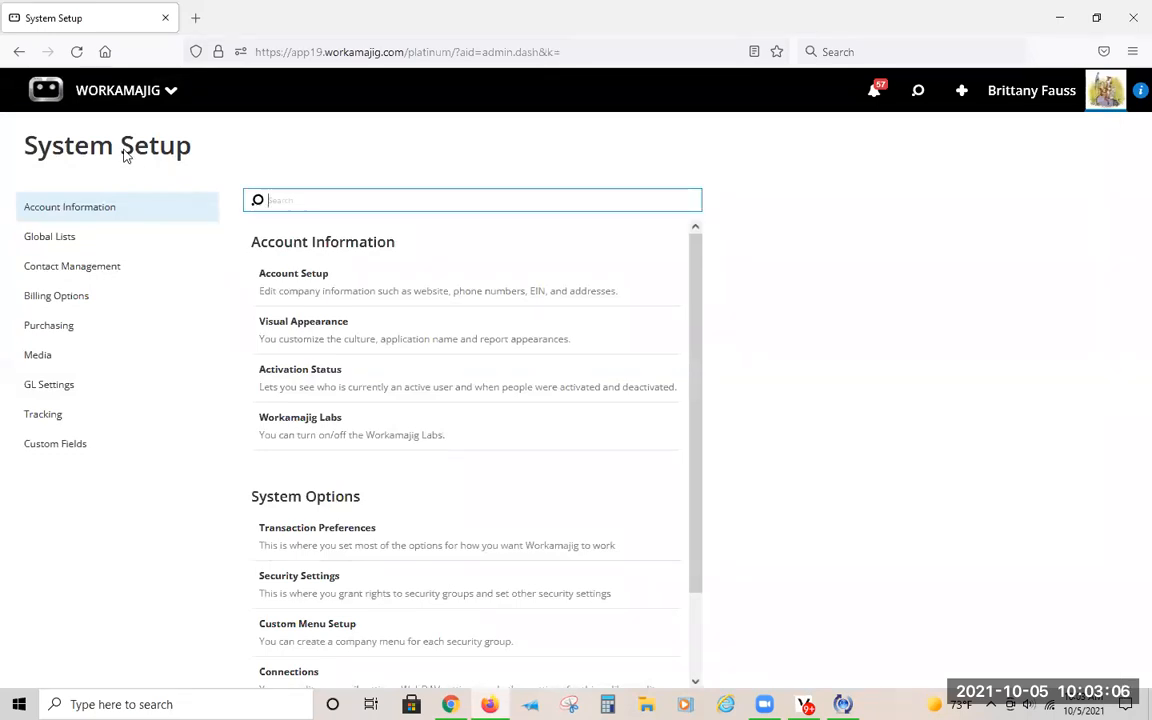
pyautogui.click(56, 336)
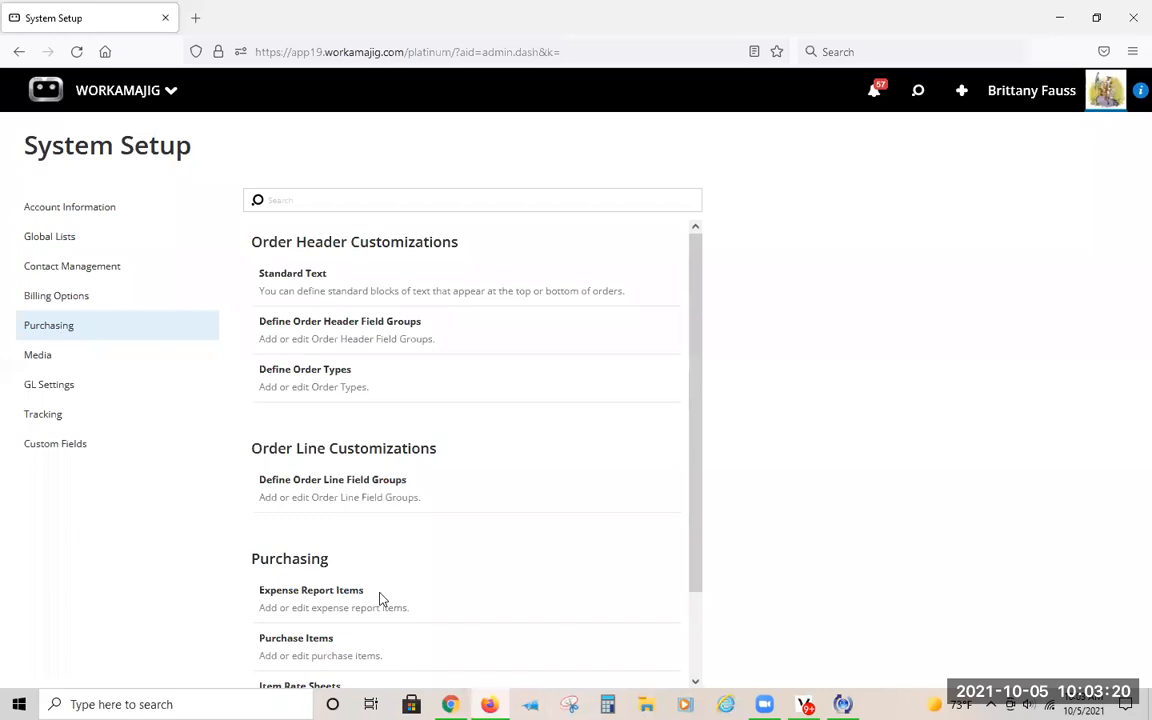
pyautogui.scroll(-2, 379, 598)
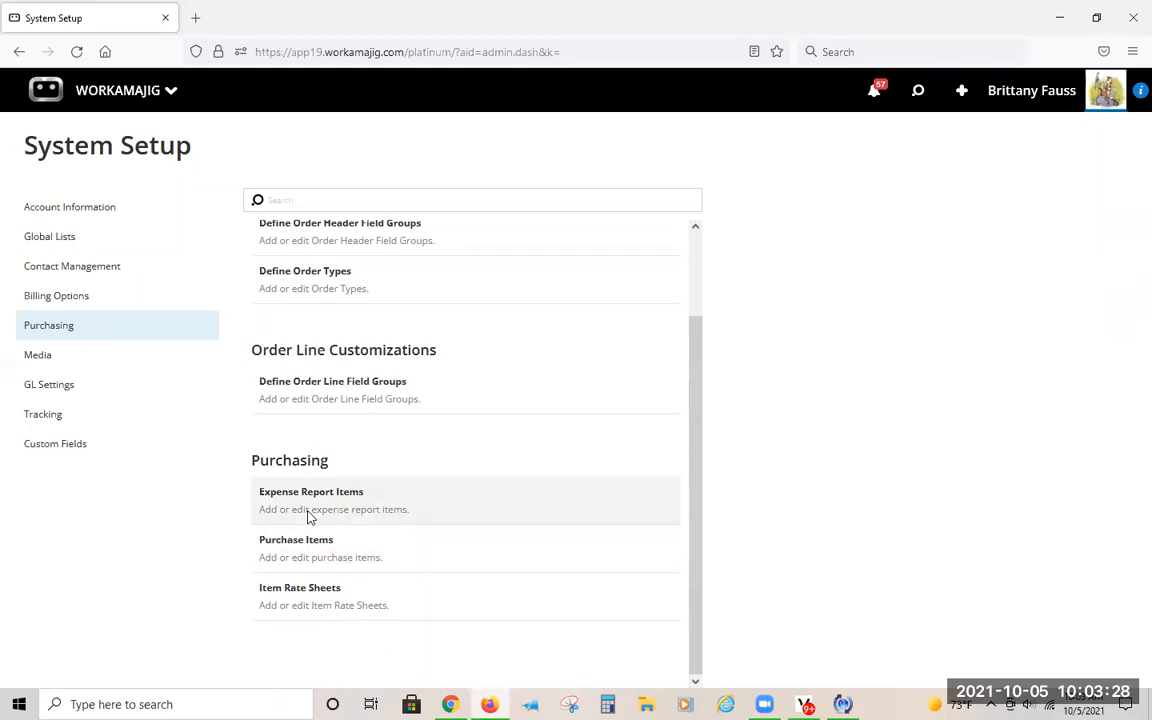
pyautogui.click(308, 514)
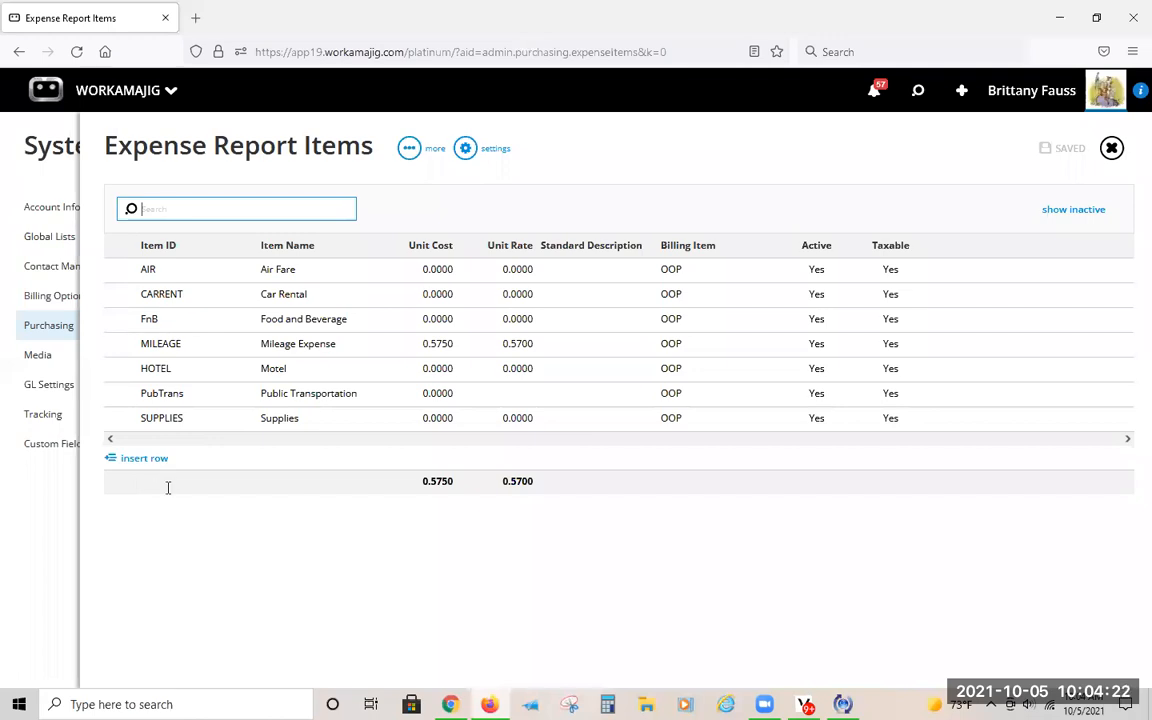
# Step: Insert a new expense report item row and expand it to its full detail form
pyautogui.click(157, 459)
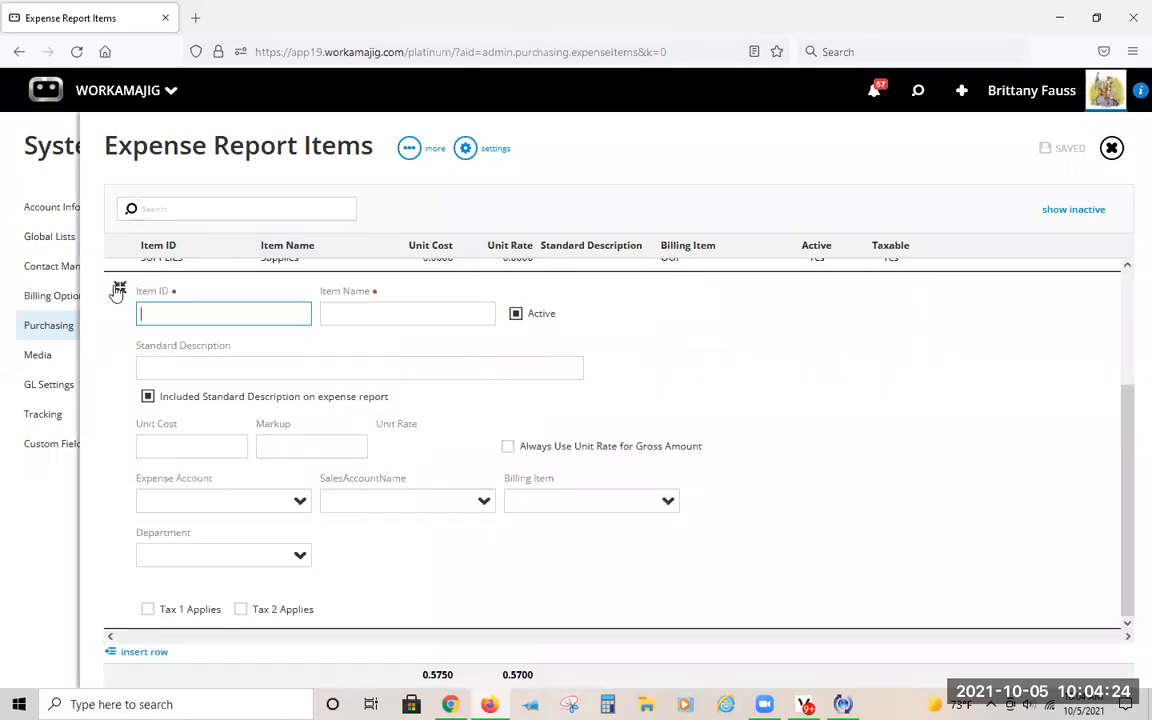
pyautogui.click(117, 289)
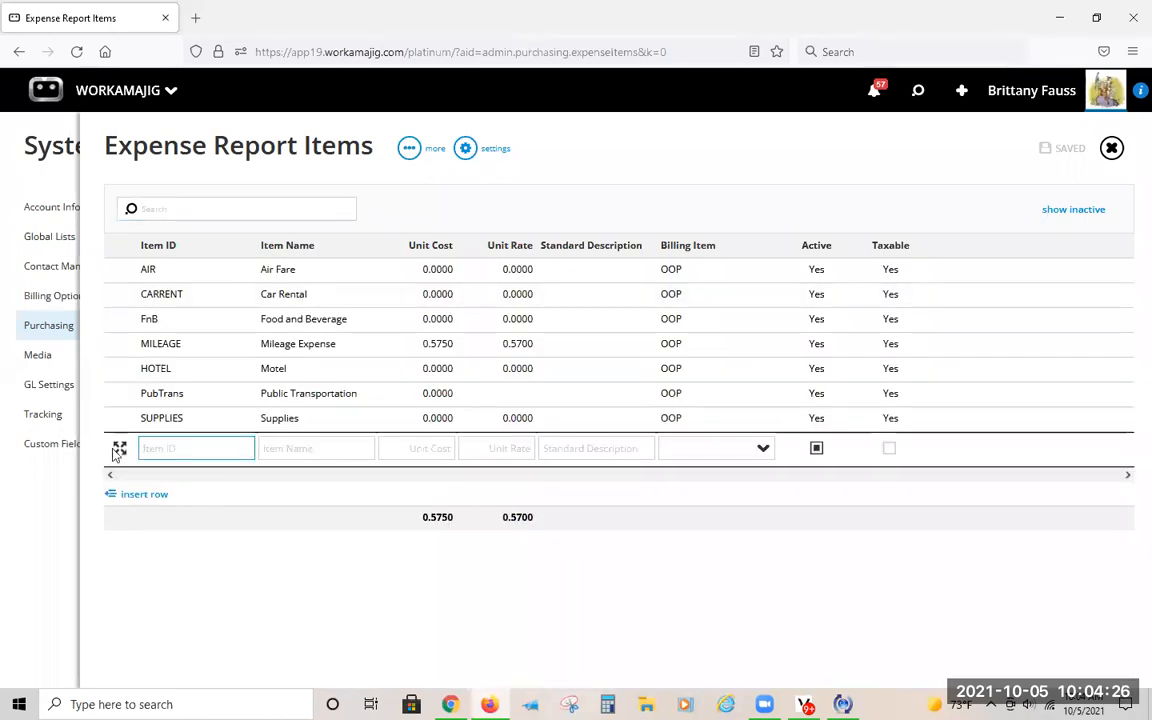
pyautogui.click(149, 295)
pyautogui.click(122, 293)
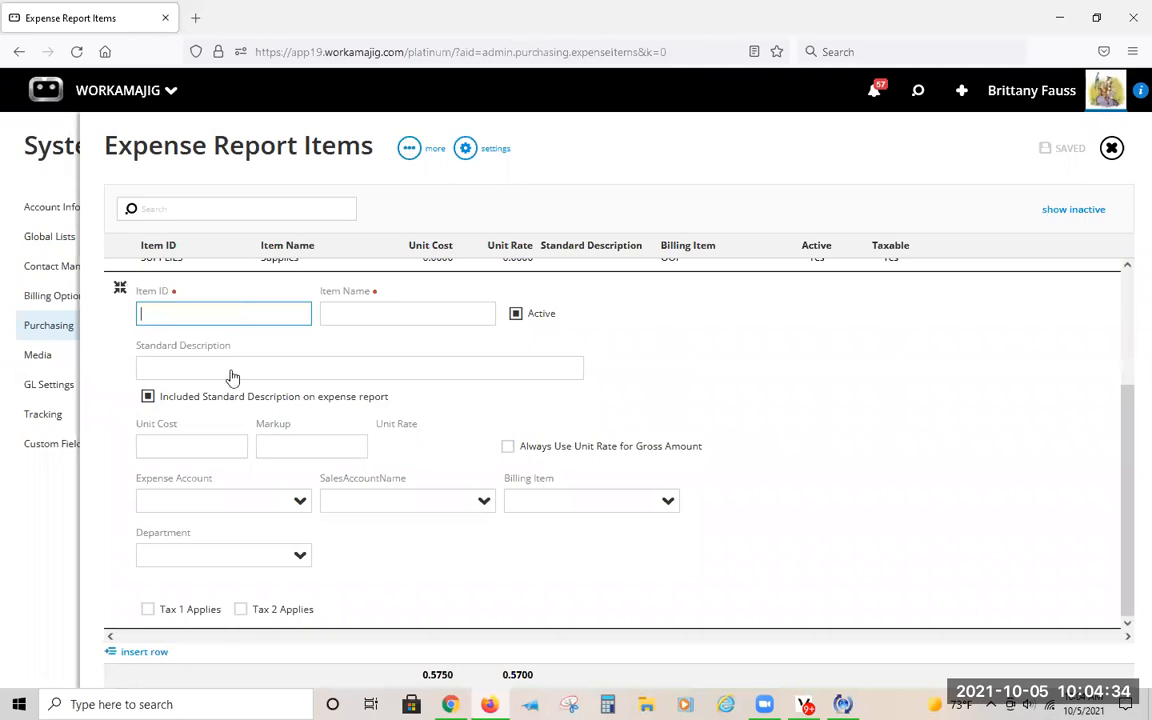
pyautogui.click(121, 450)
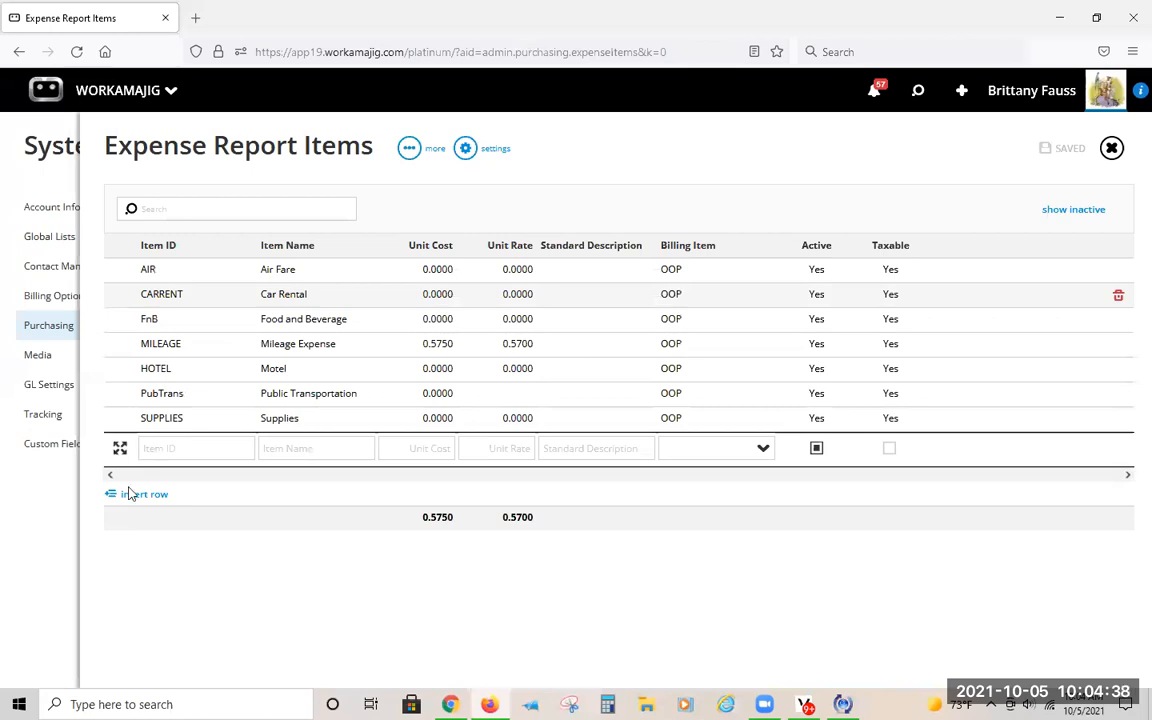
pyautogui.click(128, 494)
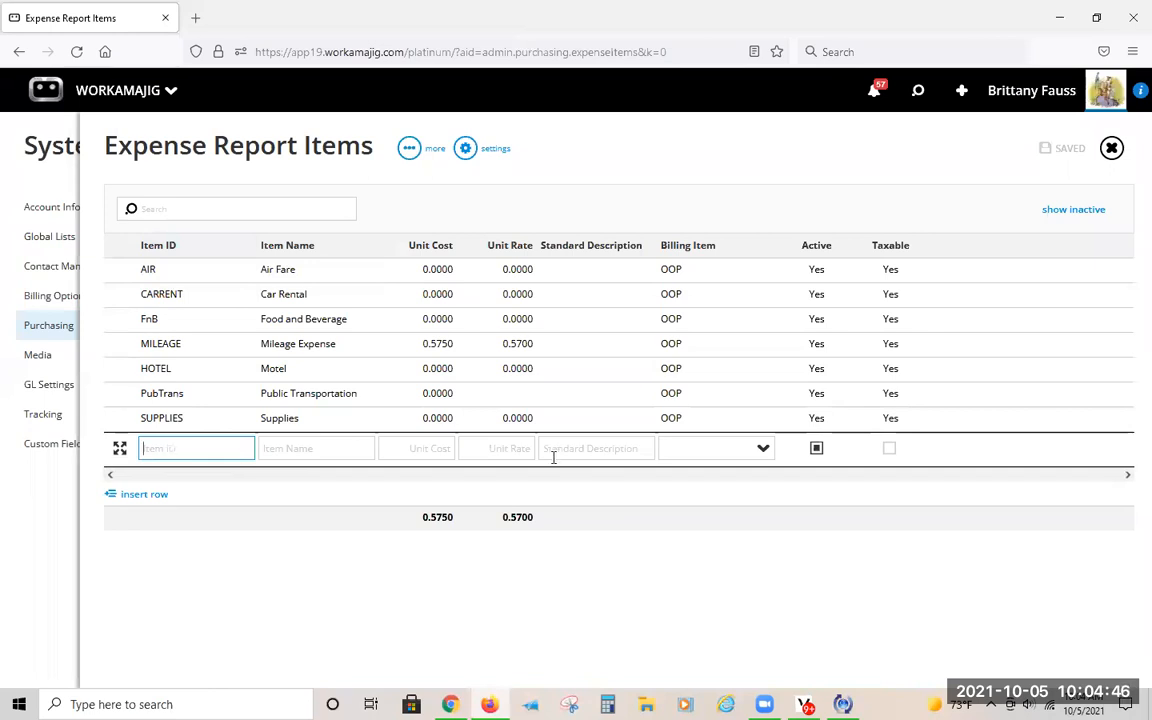
pyautogui.click(119, 448)
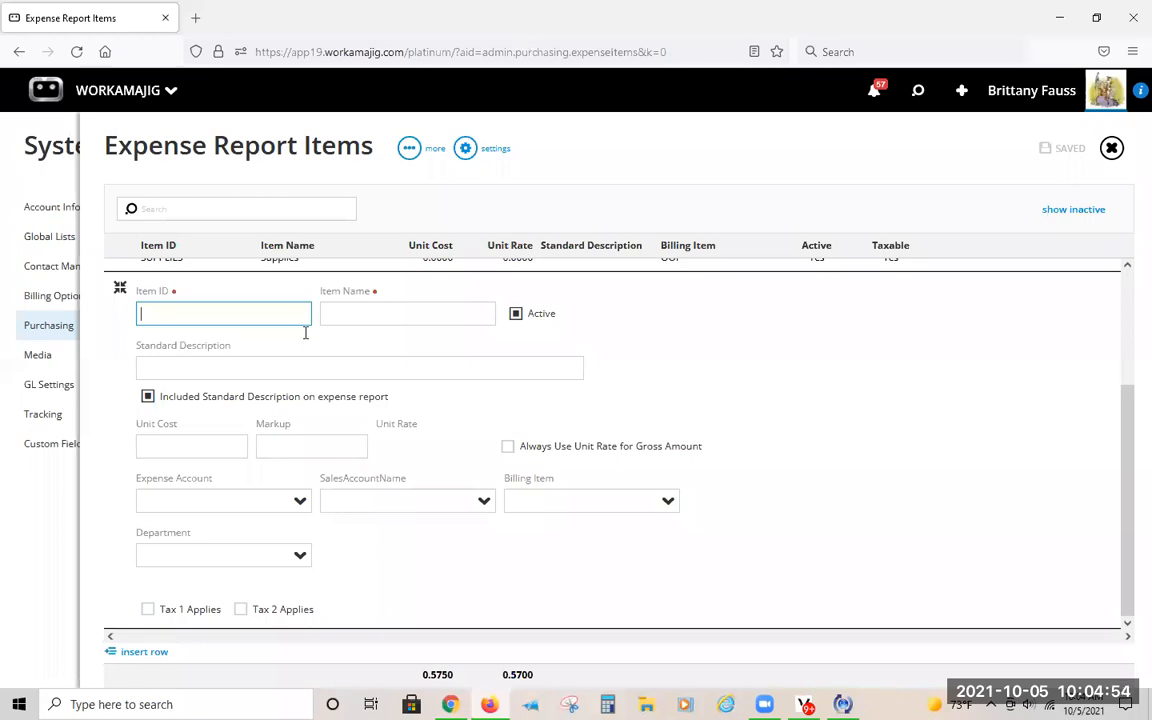
# Step: Go through the blank item's ID, name, standard description and unit cost fields, and discard the new row
pyautogui.press('Tab')
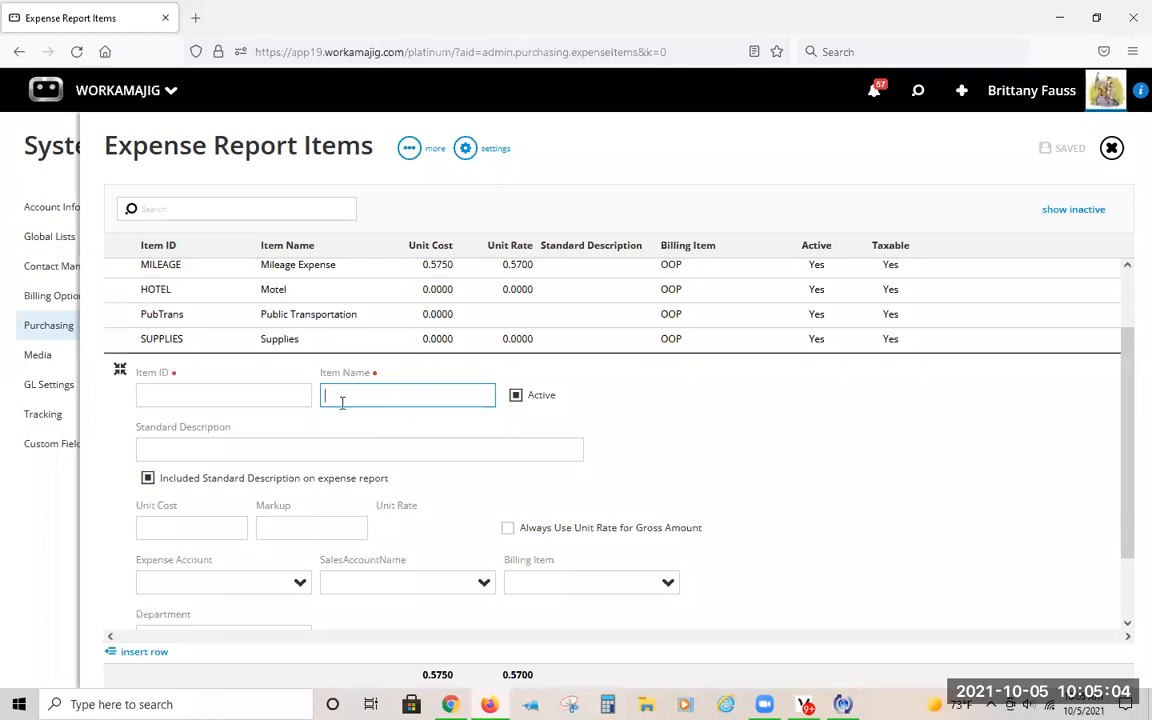
pyautogui.click(159, 393)
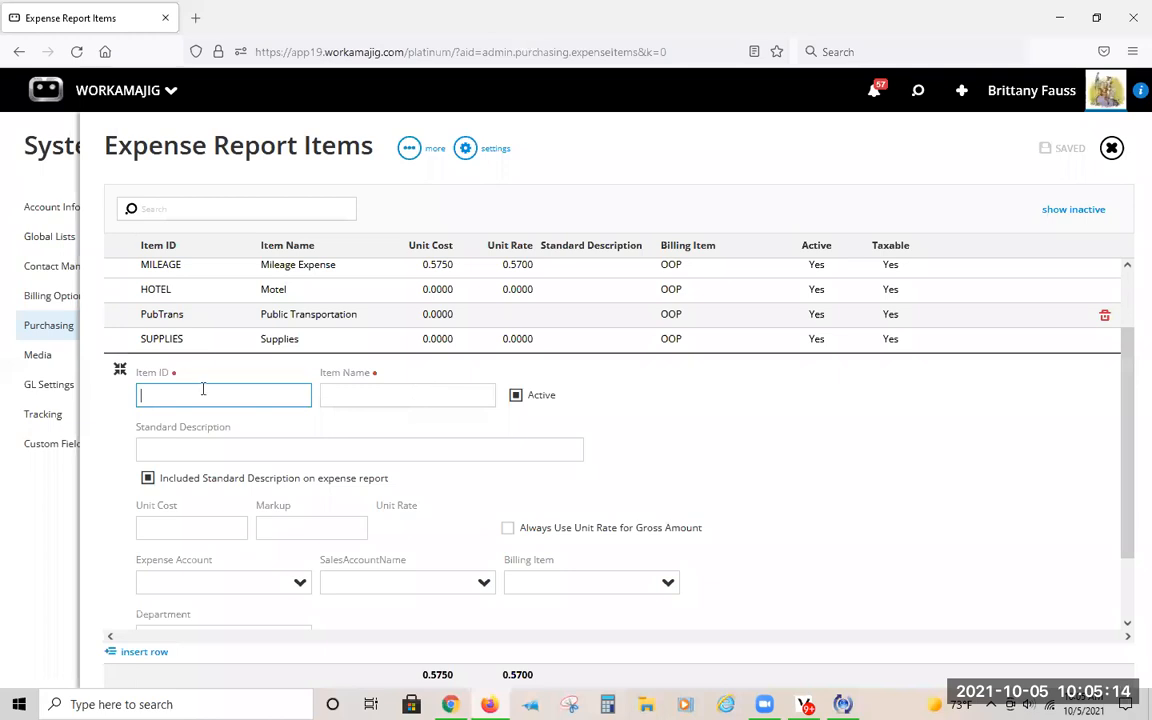
pyautogui.press('Tab')
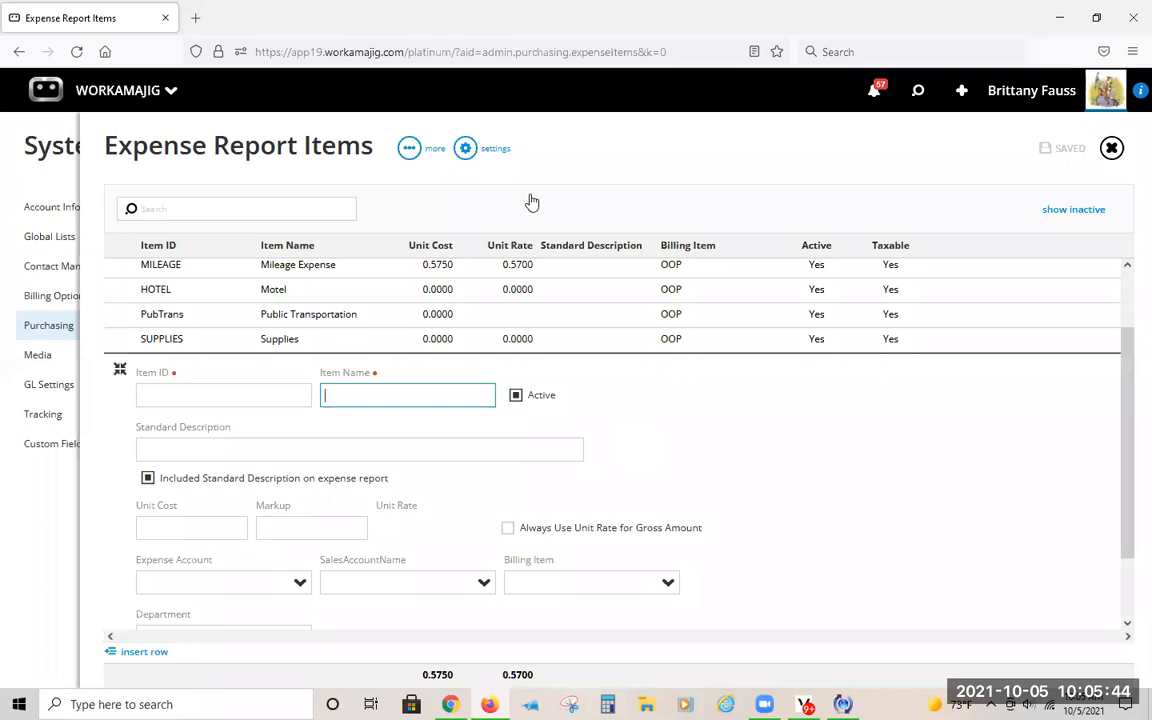
pyautogui.click(201, 451)
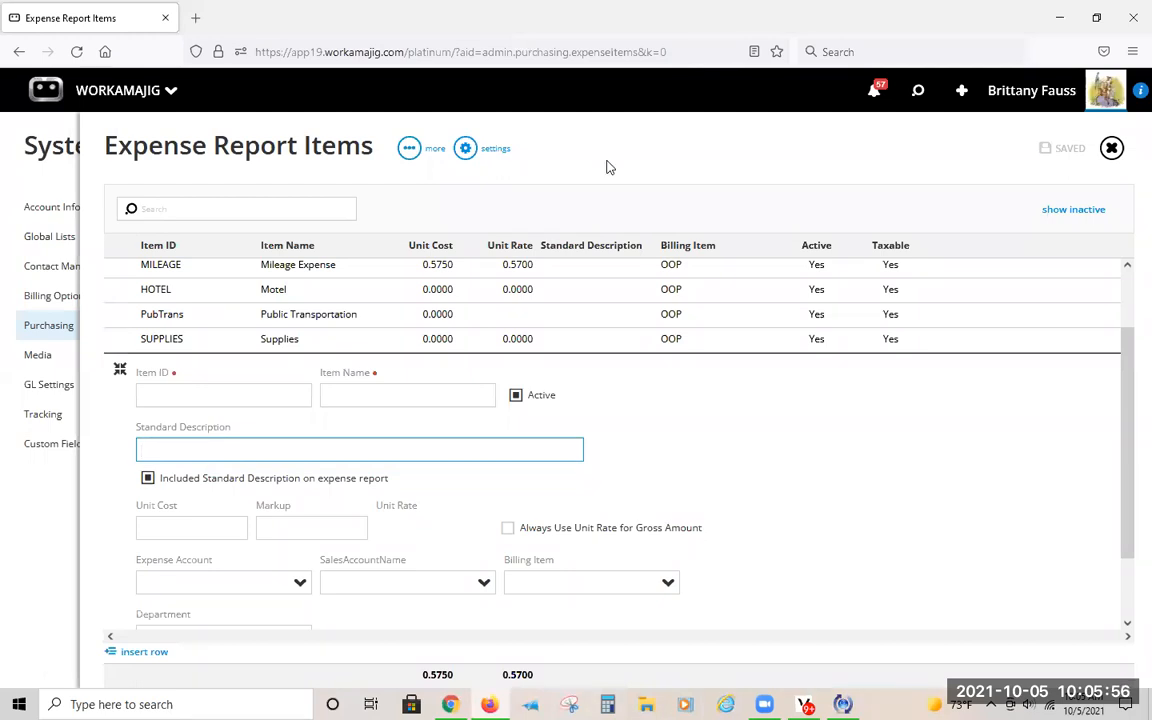
pyautogui.scroll(-2, 609, 167)
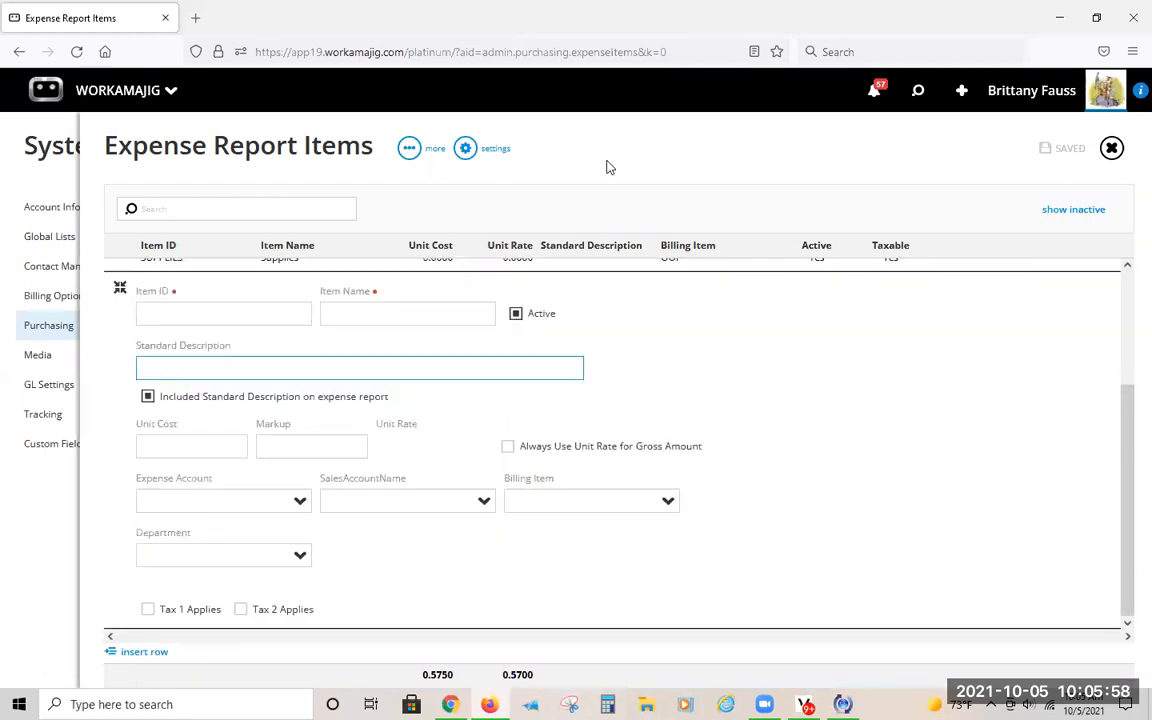
pyautogui.press('Tab')
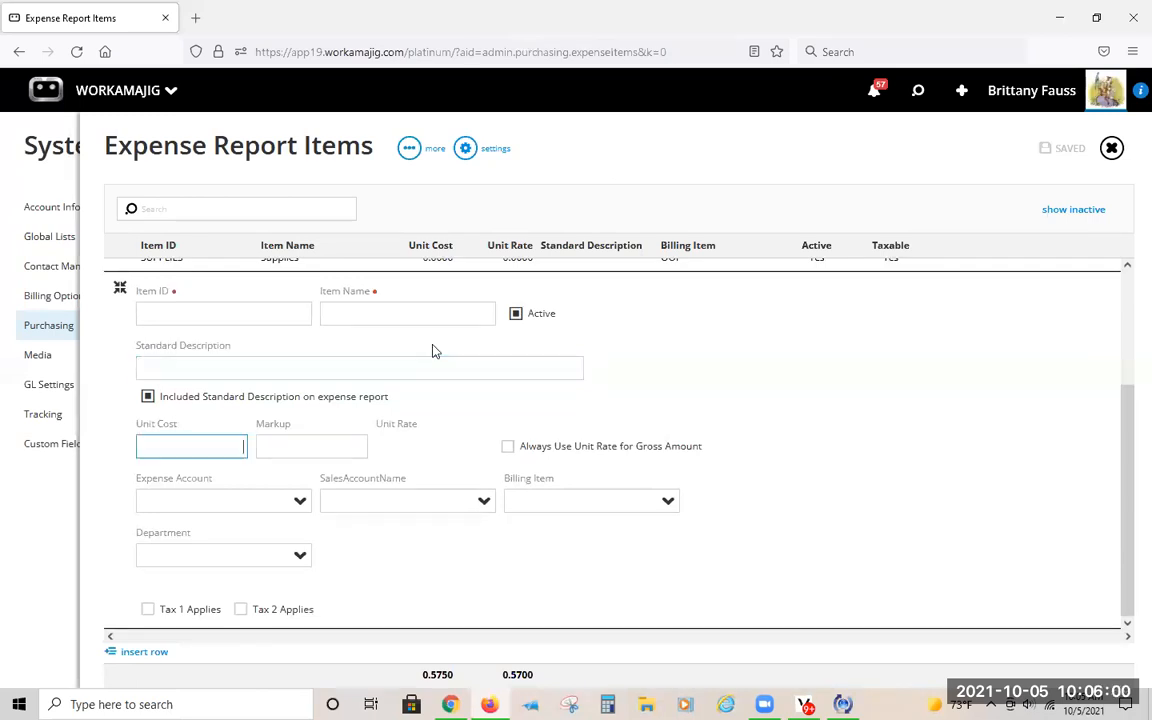
pyautogui.press('Escape')
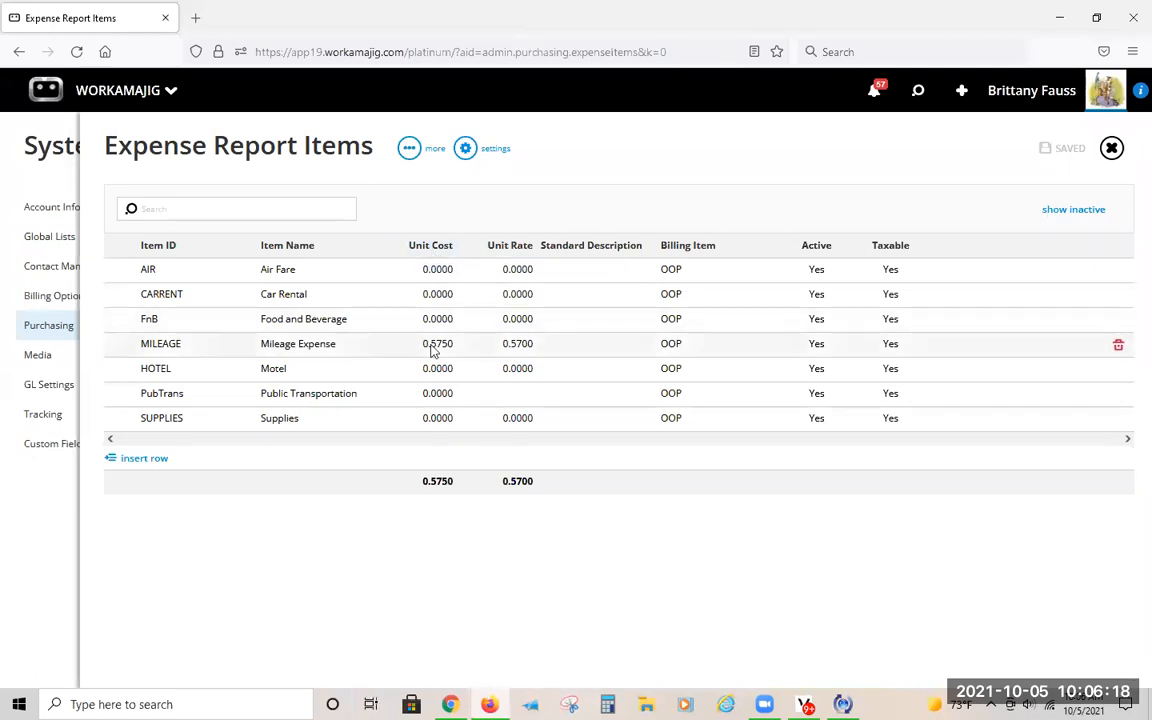
# Step: Set the Mileage Expense item's markup to 10, leaving Always Use Unit Rate for Gross Amount off, and collapse its details
pyautogui.click(355, 344)
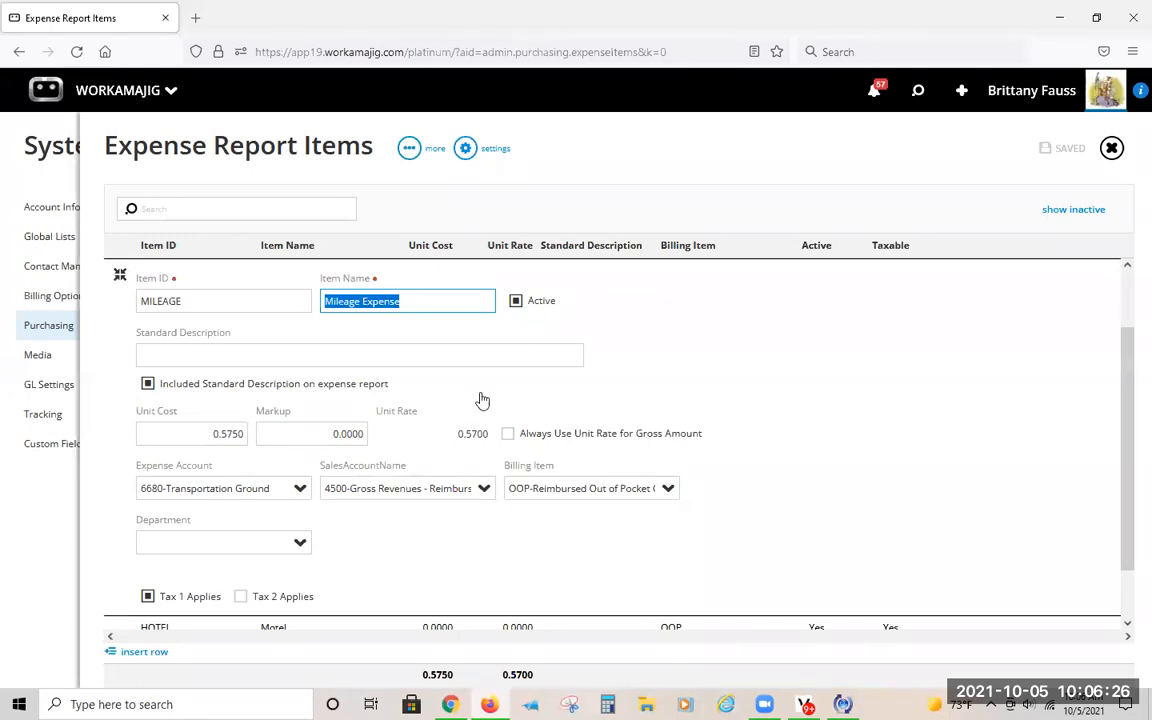
pyautogui.click(231, 433)
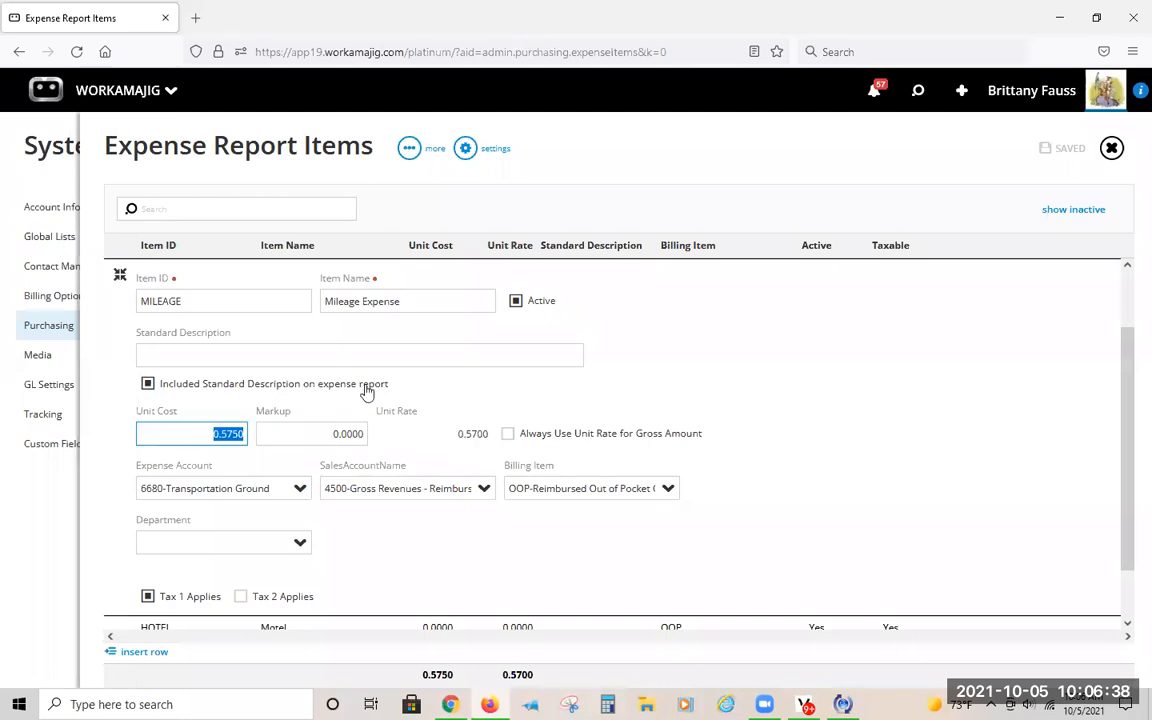
pyautogui.press('Tab')
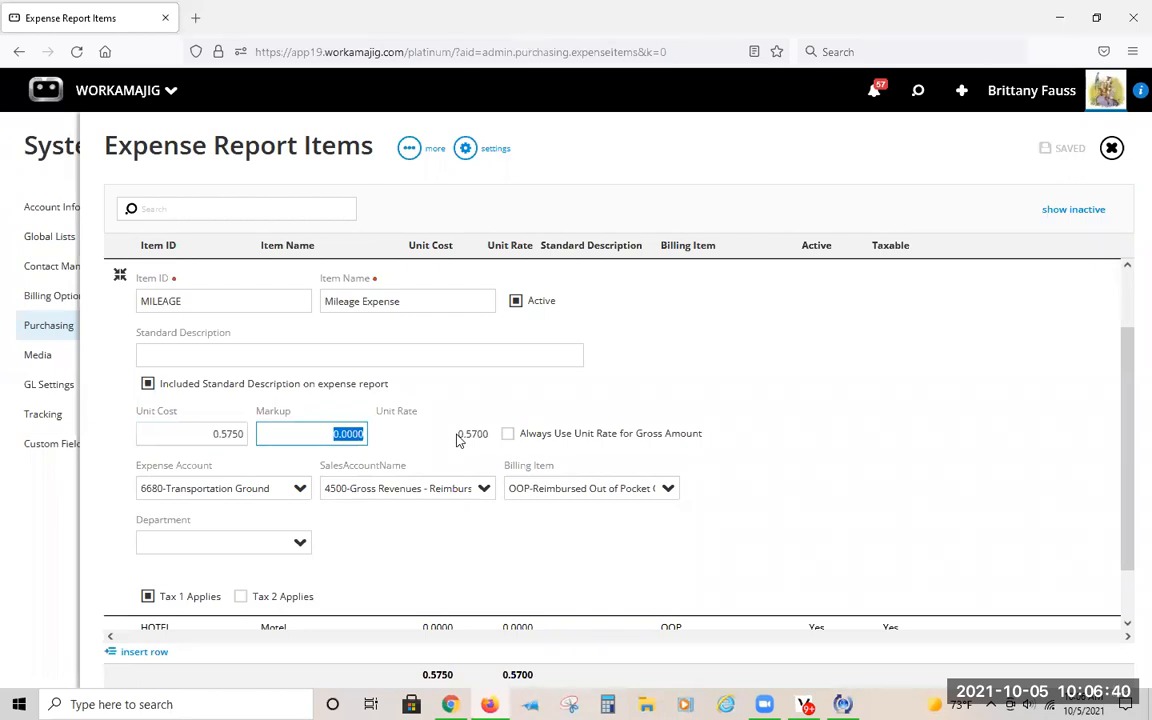
pyautogui.press('BackSpace')
pyautogui.write('0')
pyautogui.press('Tab')
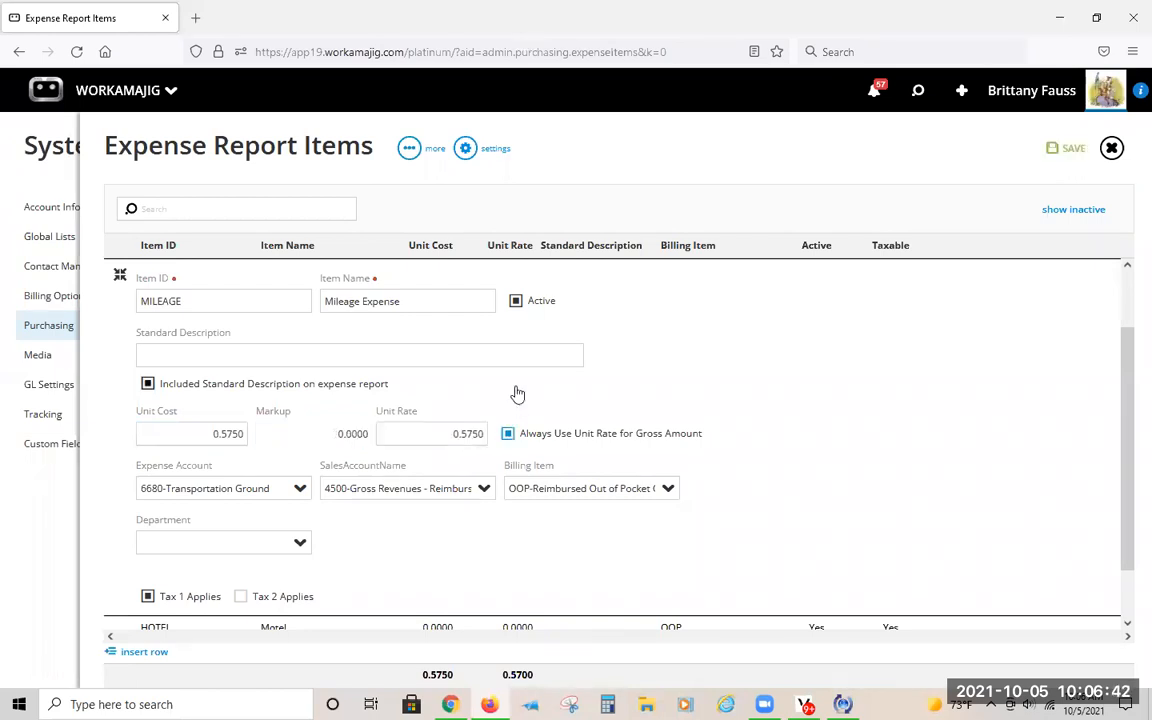
pyautogui.click(508, 433)
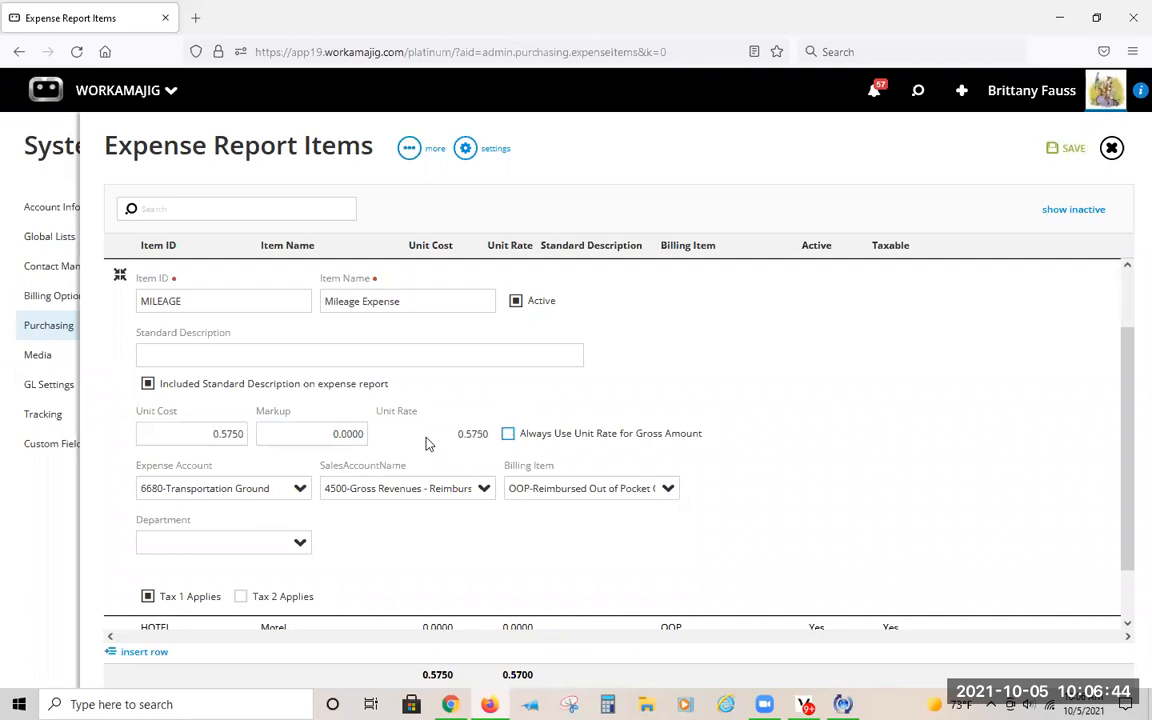
pyautogui.click(347, 433)
pyautogui.write('10')
pyautogui.press('Tab')
pyautogui.click(117, 282)
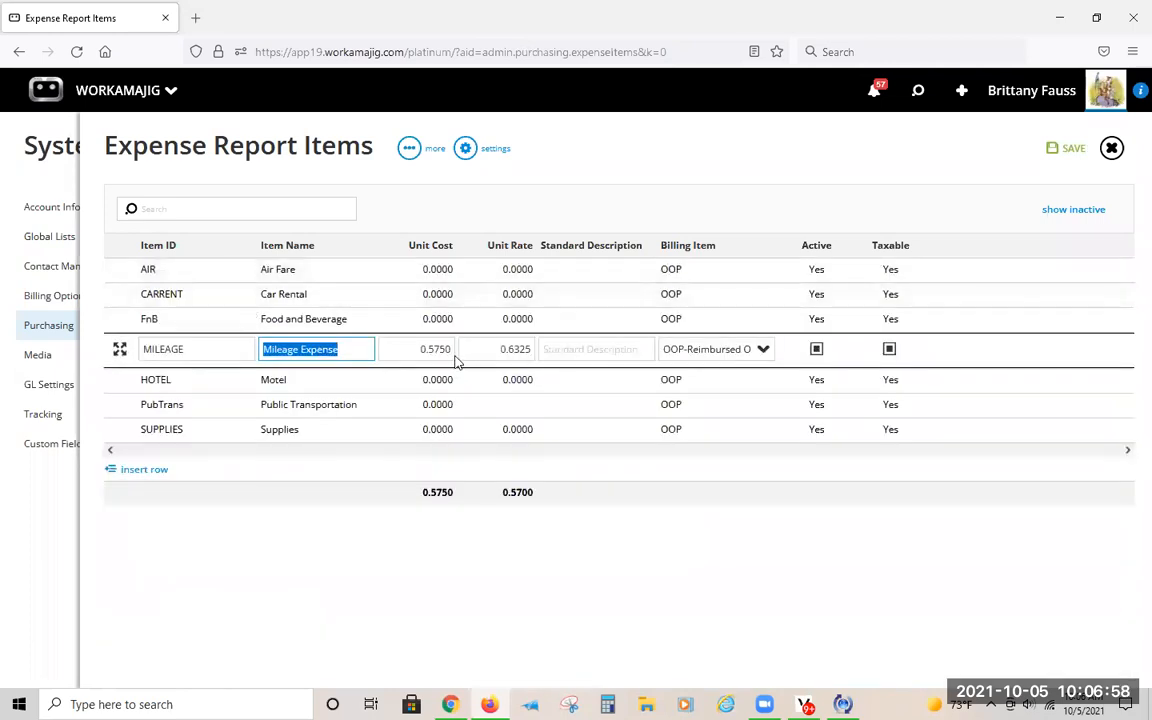
# Step: Check the expense account choices in the Mileage Expense item's details and save the item's changes
pyautogui.click(119, 349)
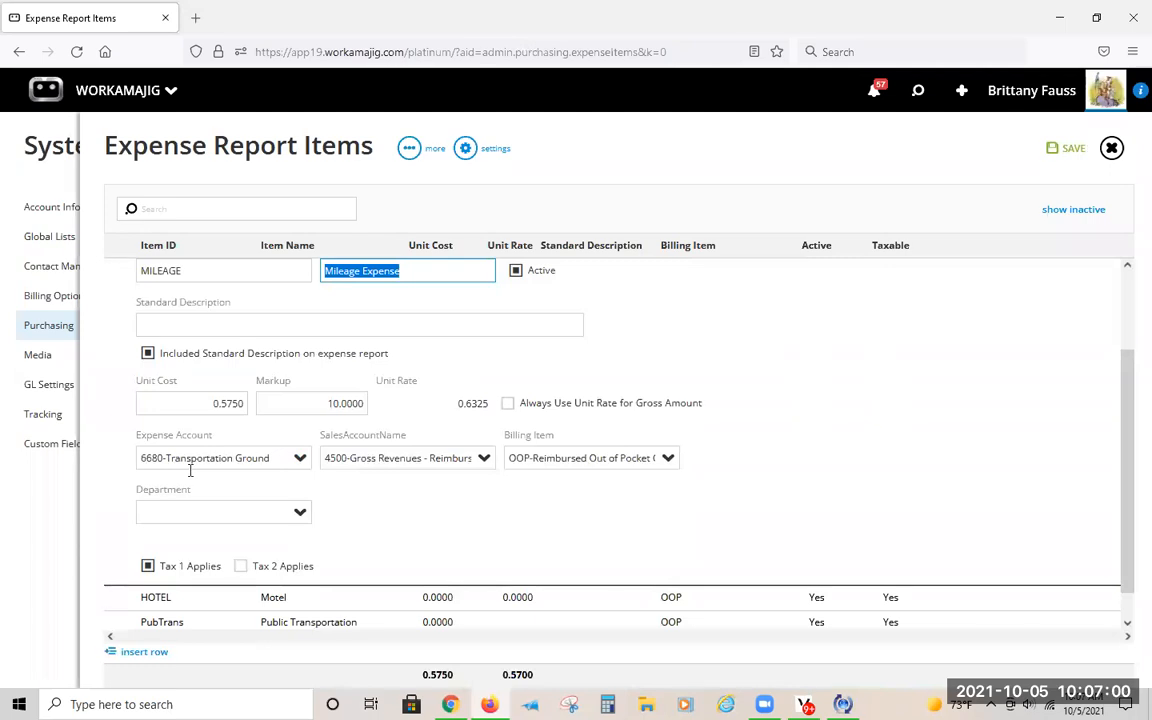
pyautogui.click(299, 457)
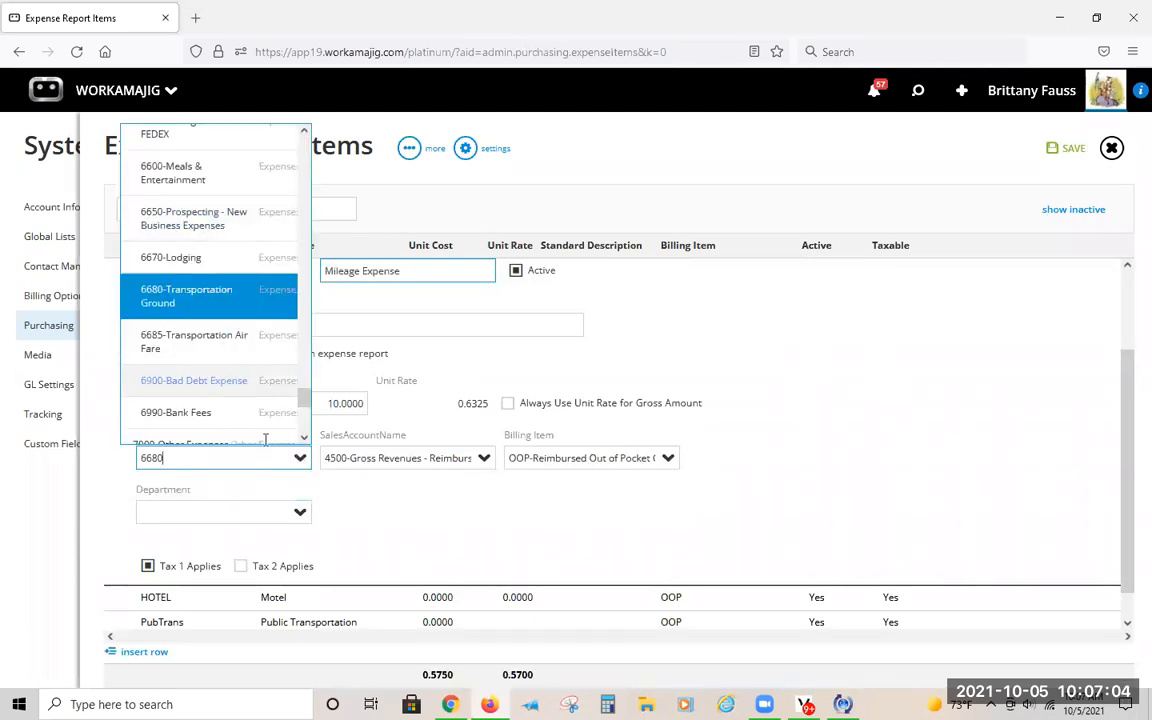
pyautogui.click(358, 470)
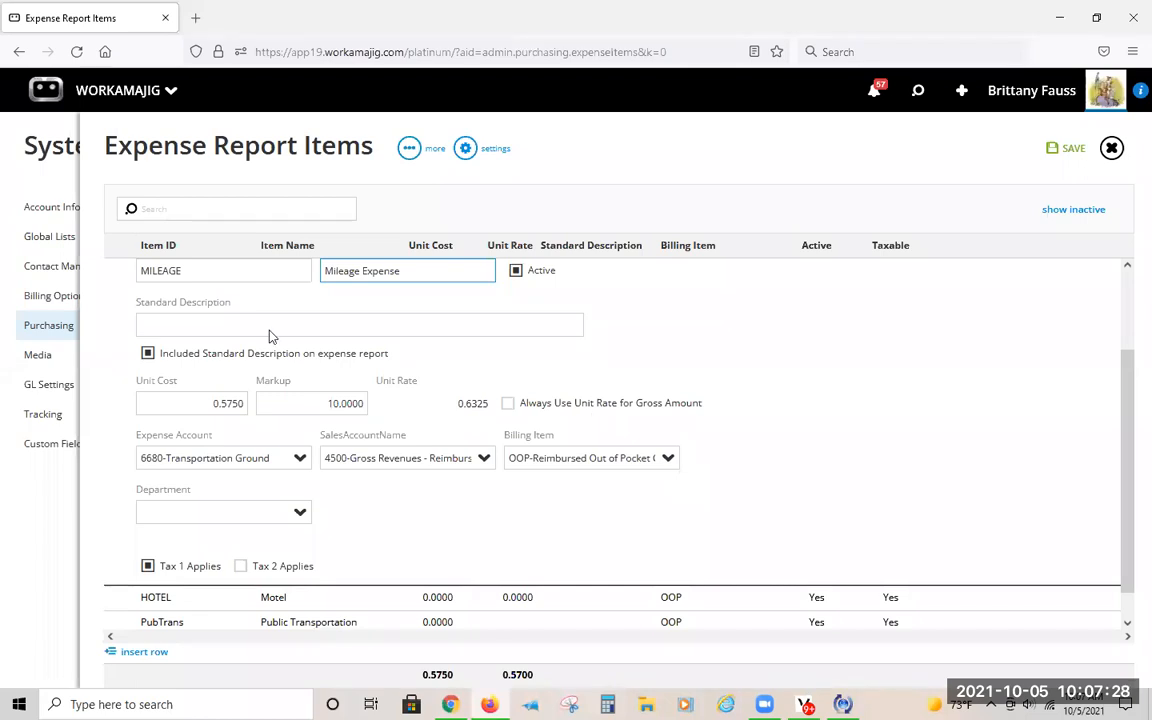
pyautogui.scroll(1, 119, 328)
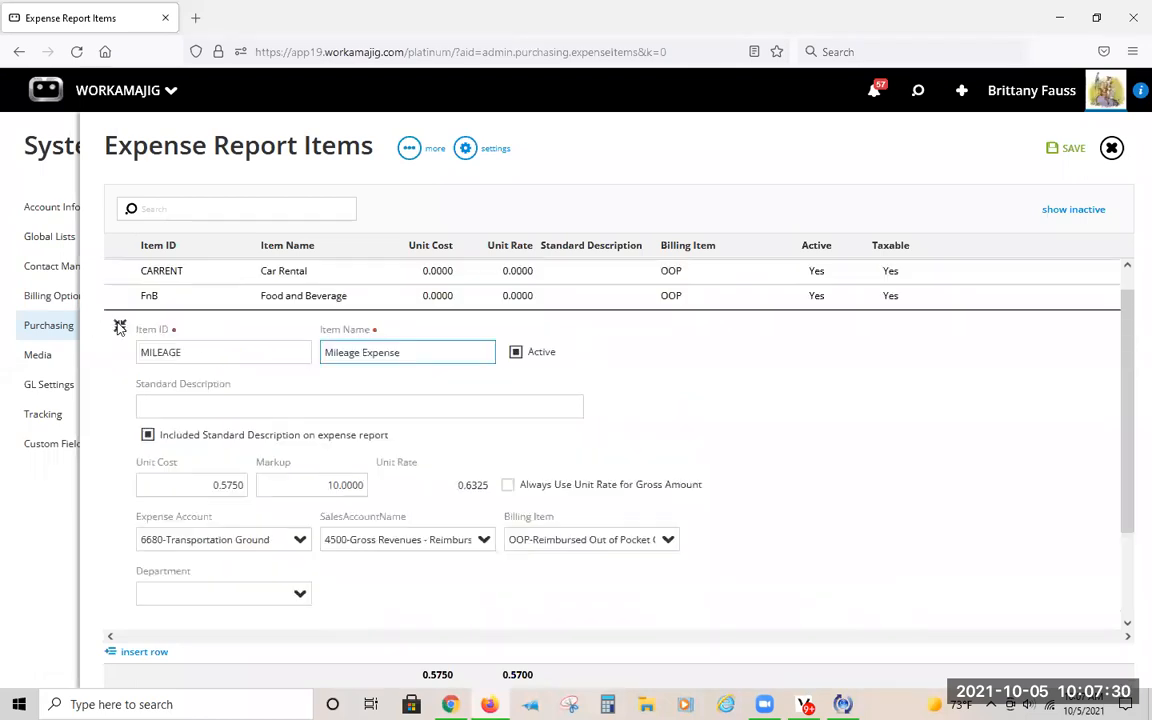
pyautogui.click(119, 328)
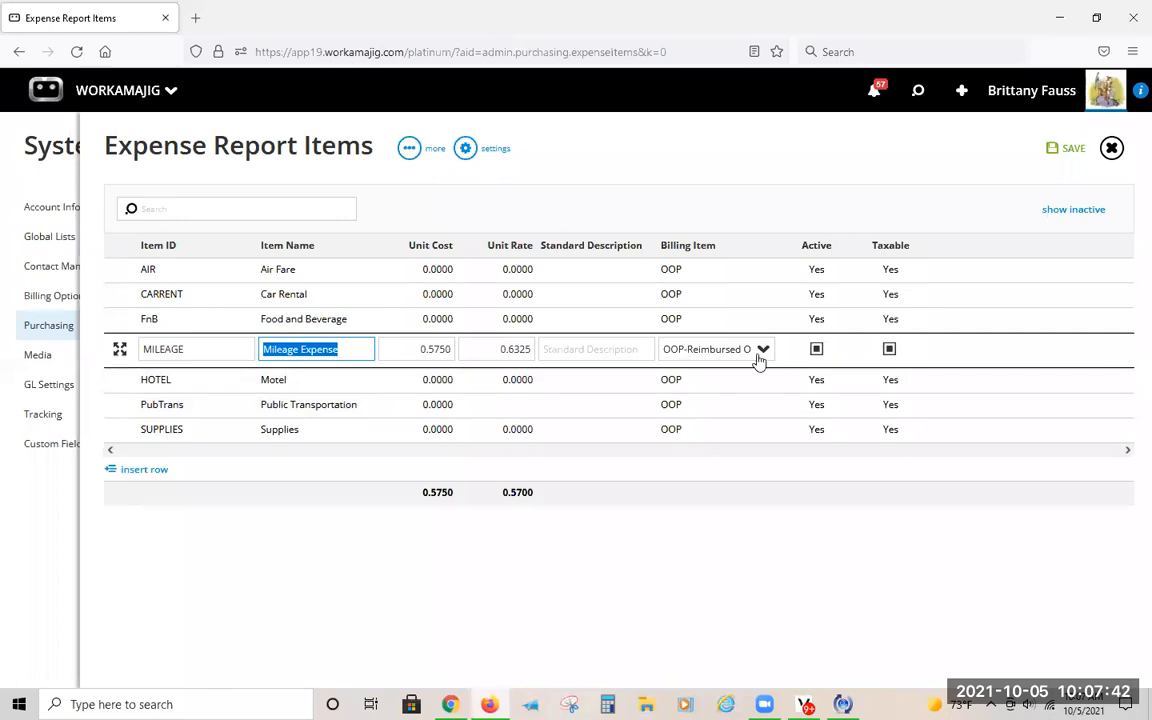
pyautogui.click(684, 267)
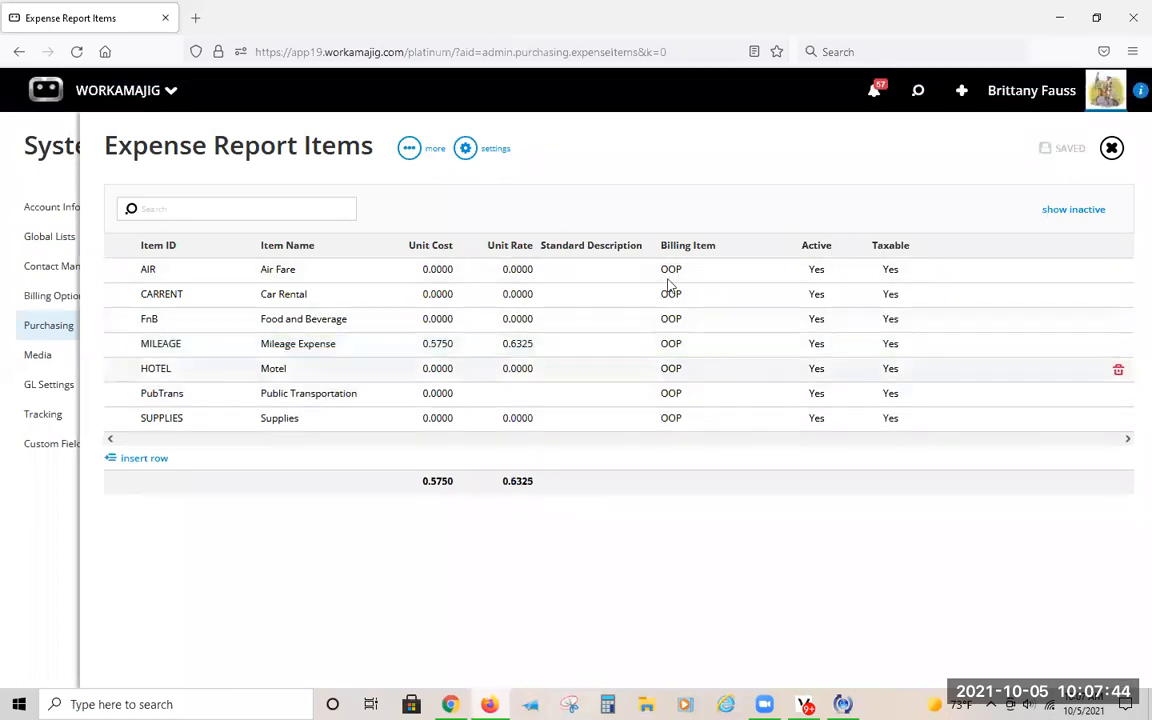
# Step: Examine the billing item options for the Food and Beverage item and reopen the Mileage Expense row
pyautogui.click(731, 321)
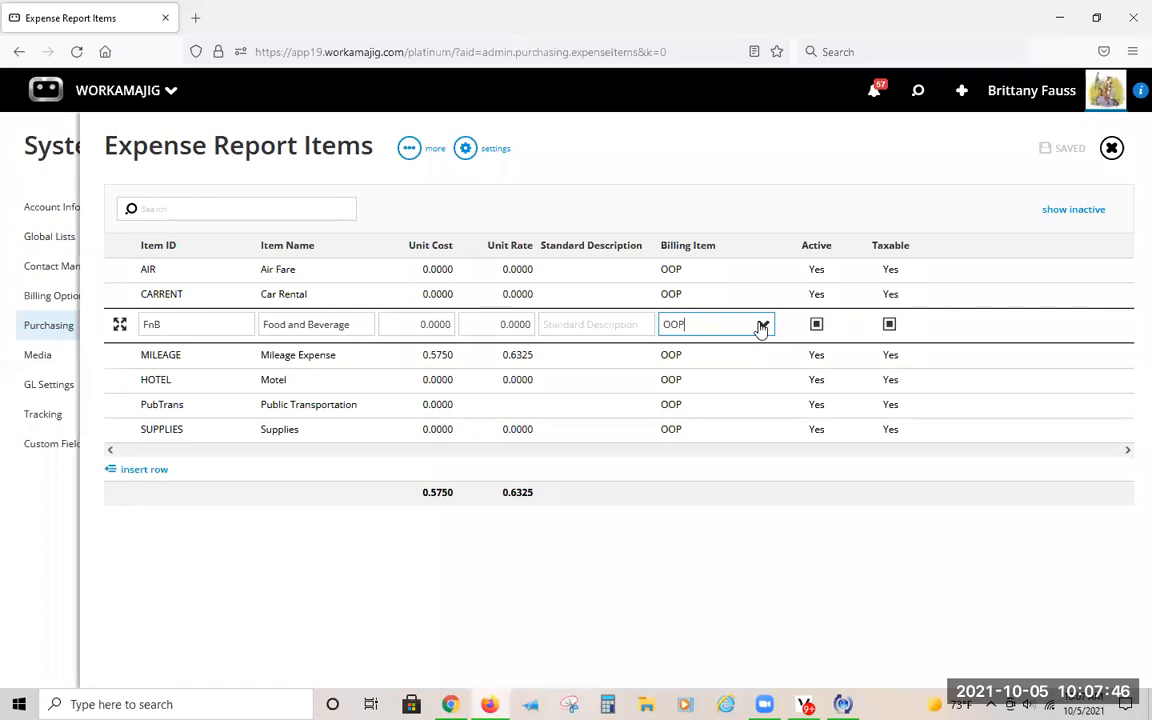
pyautogui.click(762, 324)
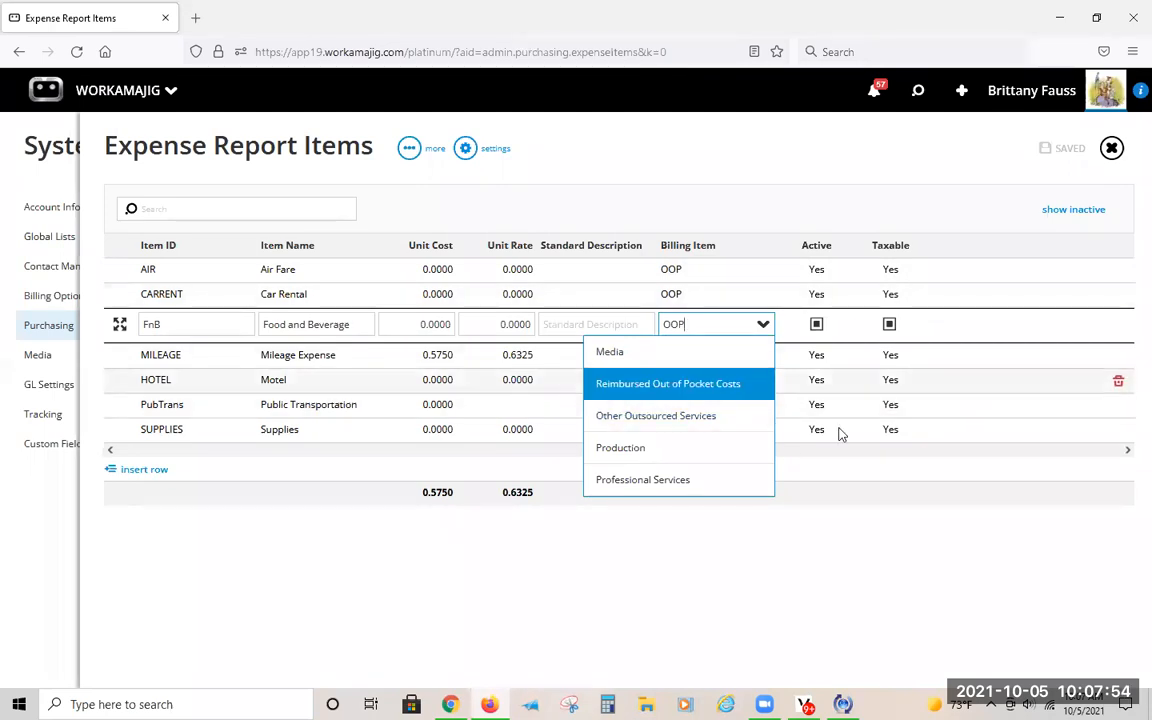
pyautogui.click(435, 566)
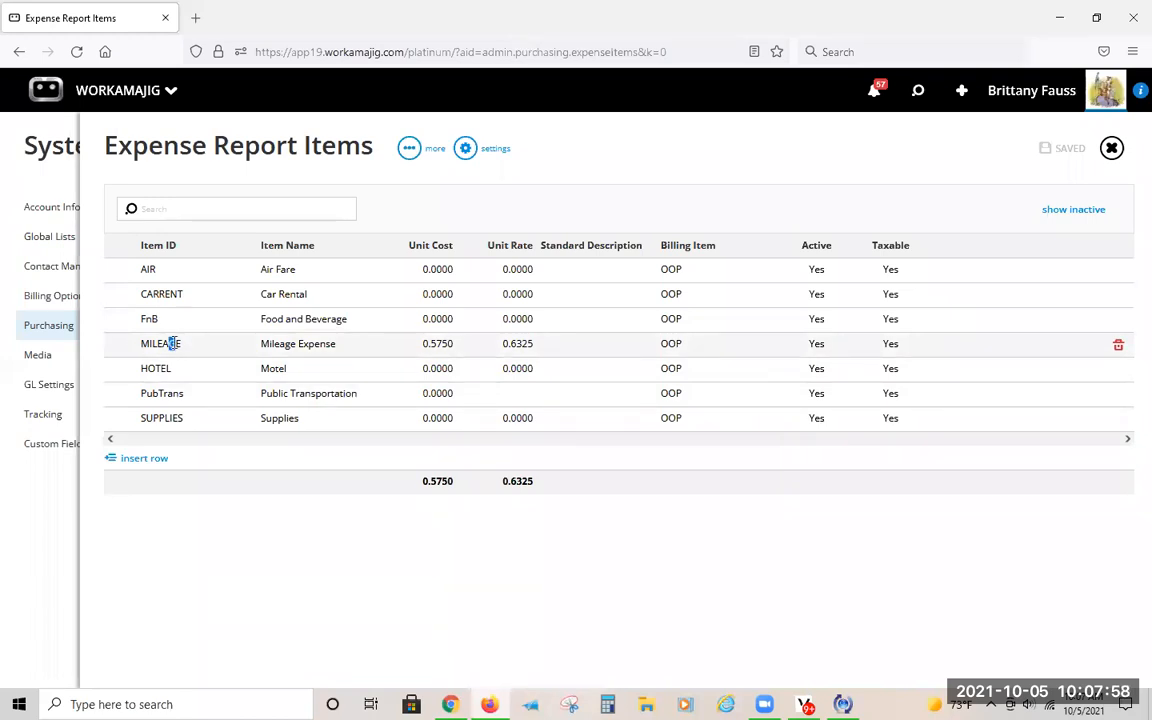
pyautogui.click(174, 343)
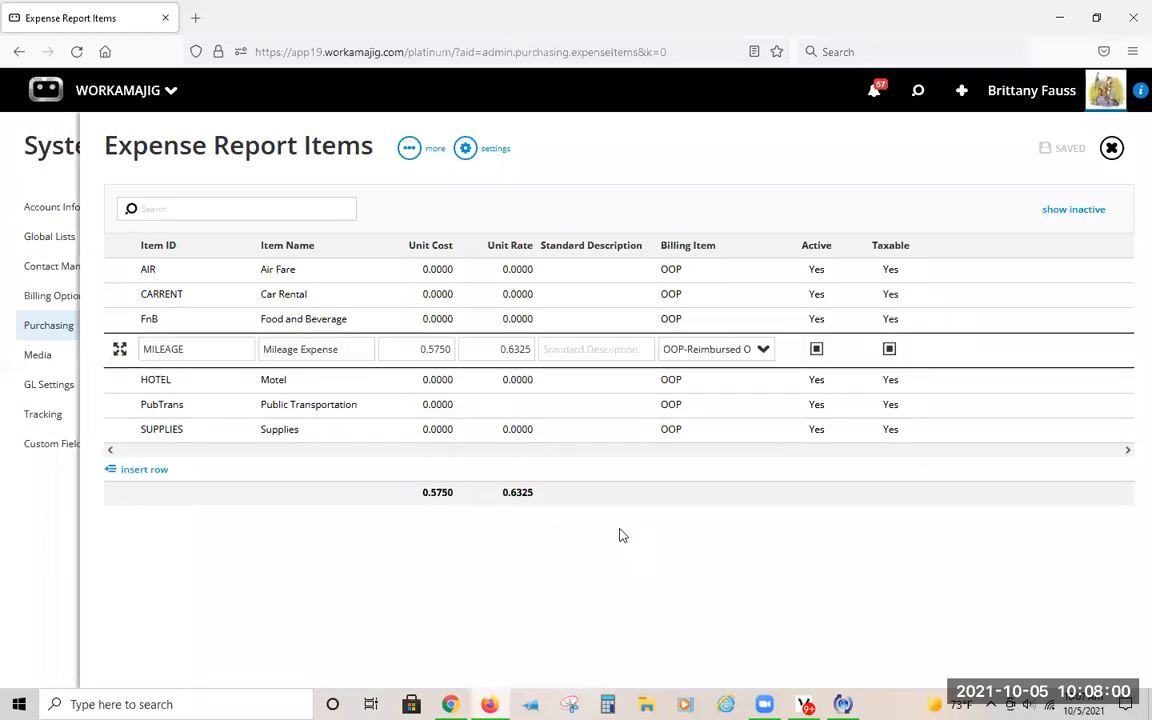
# Step: Review the Mileage Expense item's description, cost, account, department and tax fields, and collapse its details
pyautogui.click(119, 348)
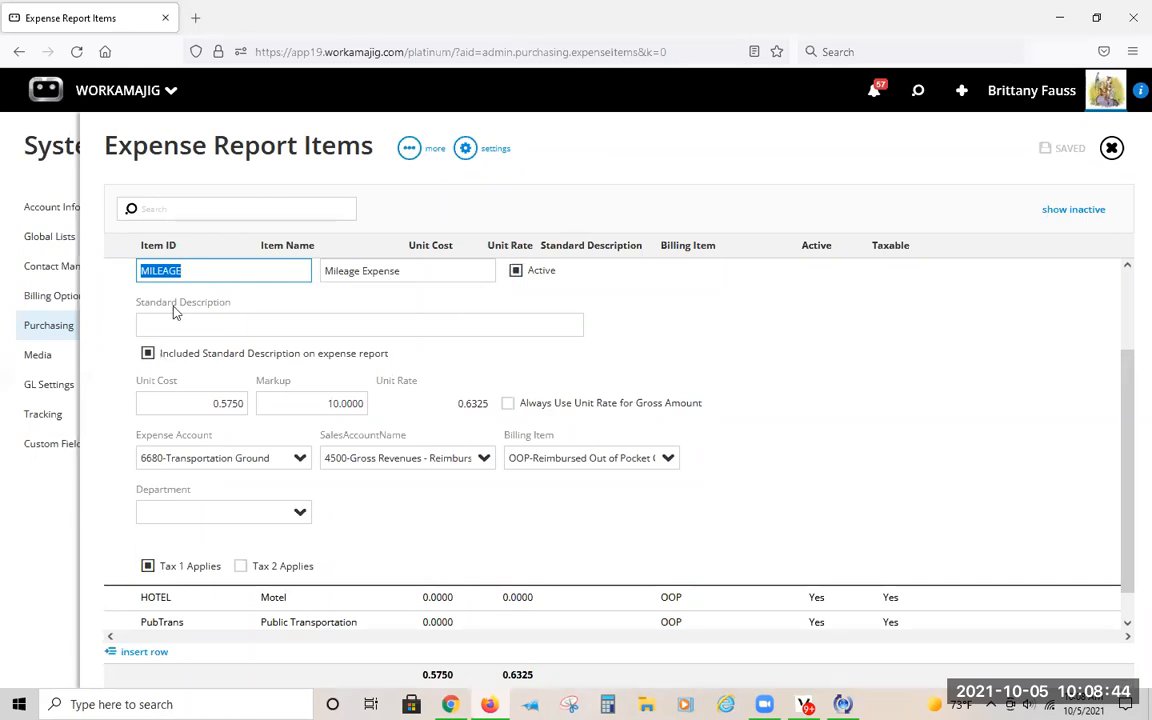
pyautogui.scroll(2, 128, 527)
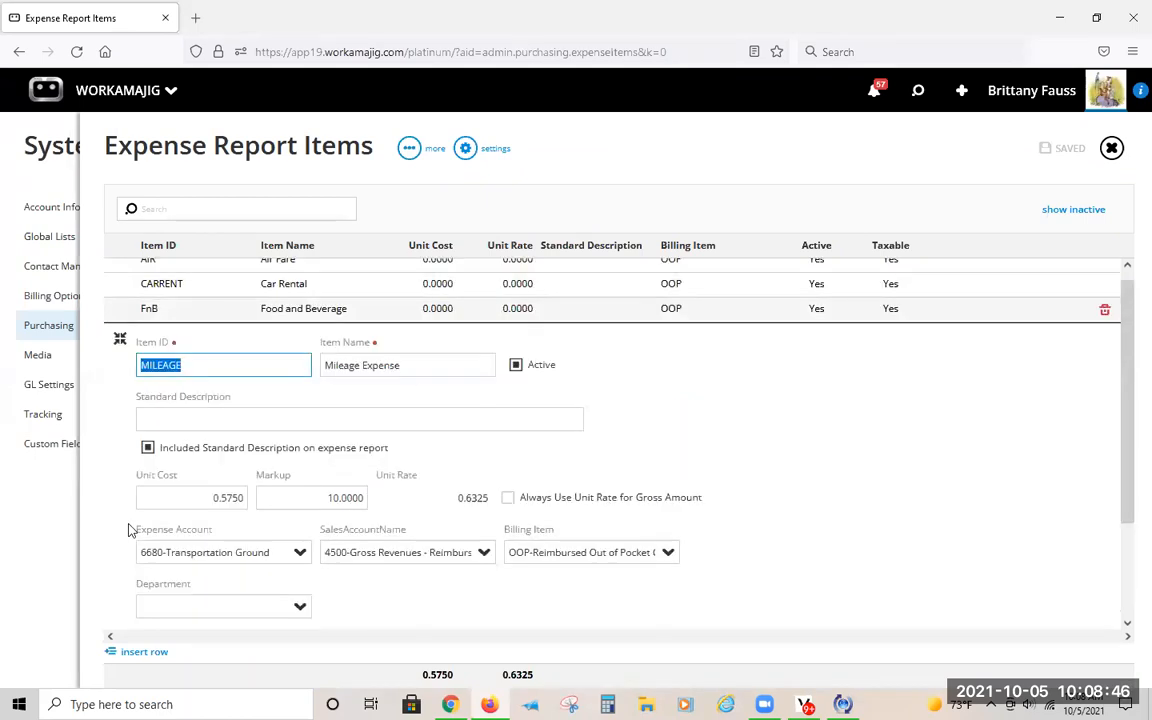
pyautogui.scroll(-3, 244, 549)
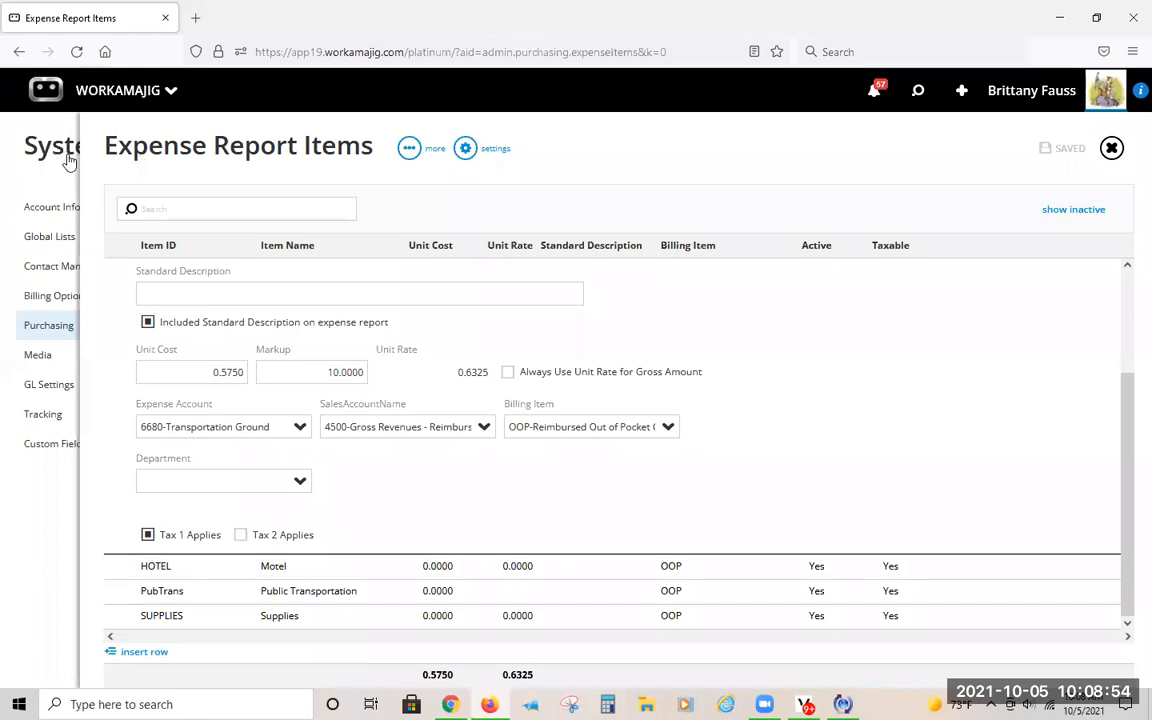
pyautogui.scroll(1, 790, 290)
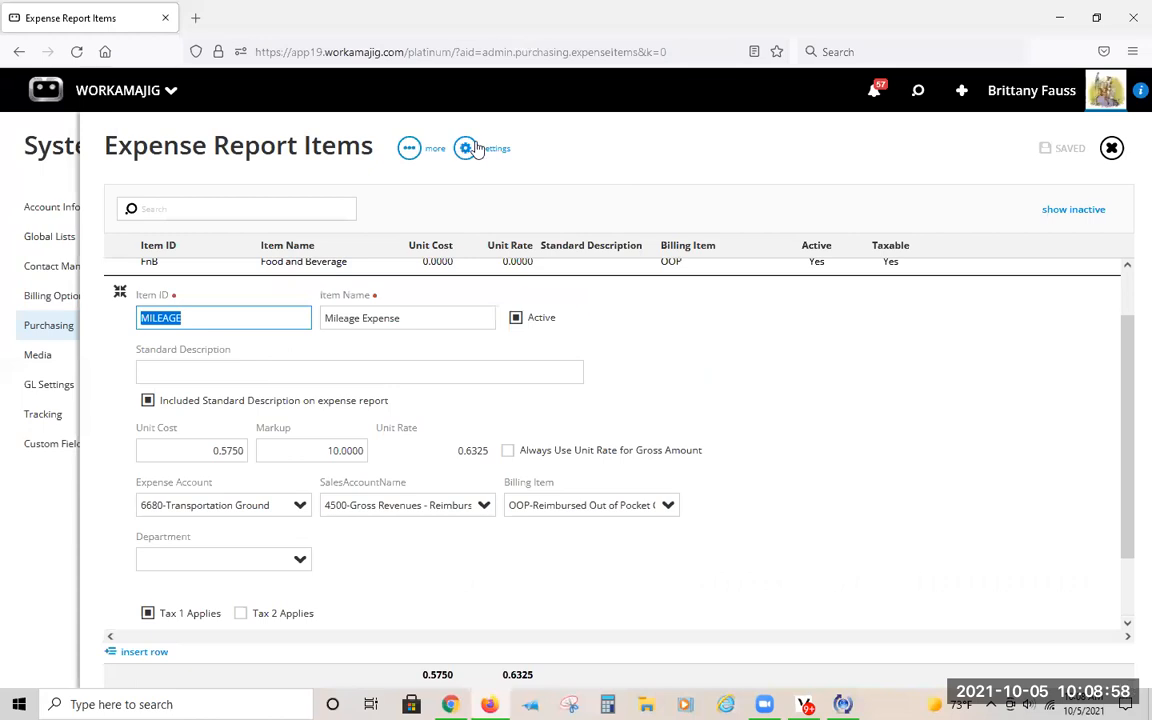
pyautogui.scroll(1, 1040, 288)
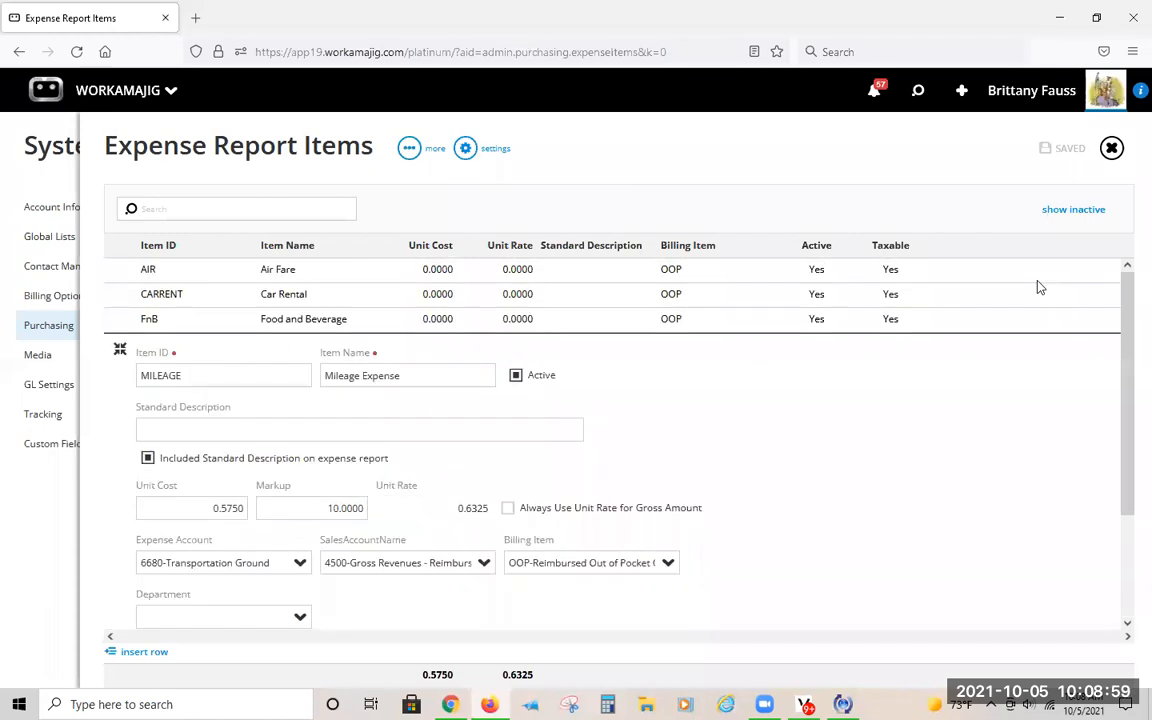
pyautogui.click(977, 251)
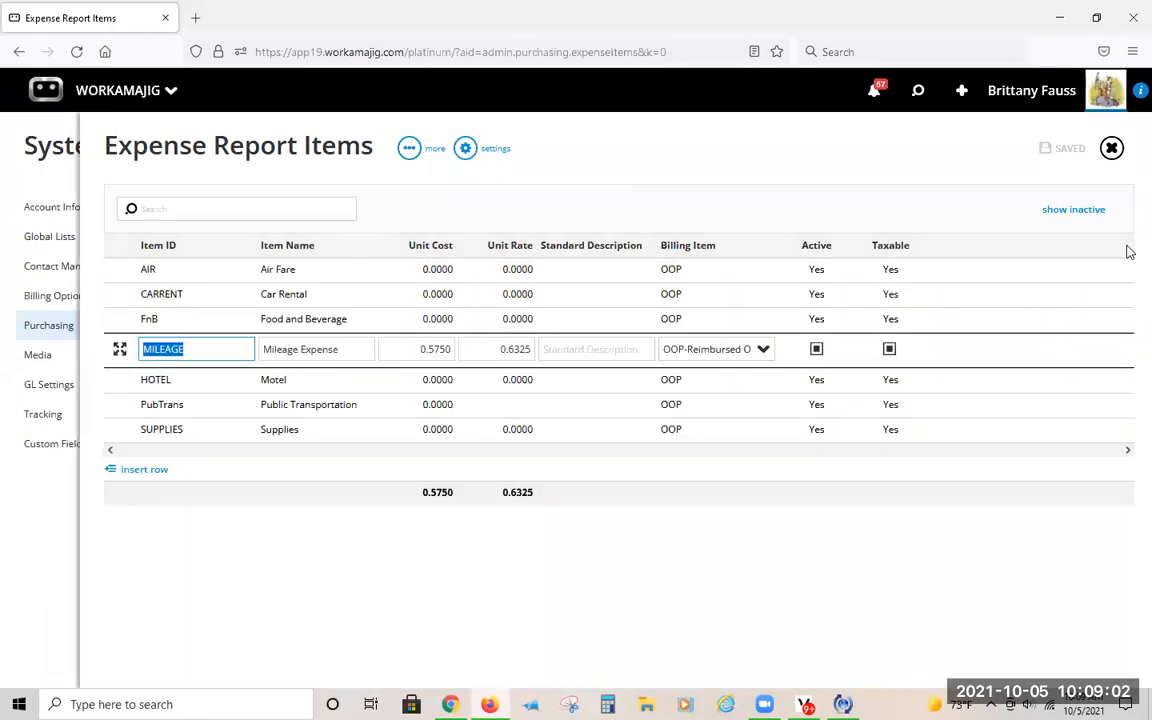
# Step: Add the Sales Account and Expense Account columns to the expense items grid for the Company Defaults group
pyautogui.click(488, 148)
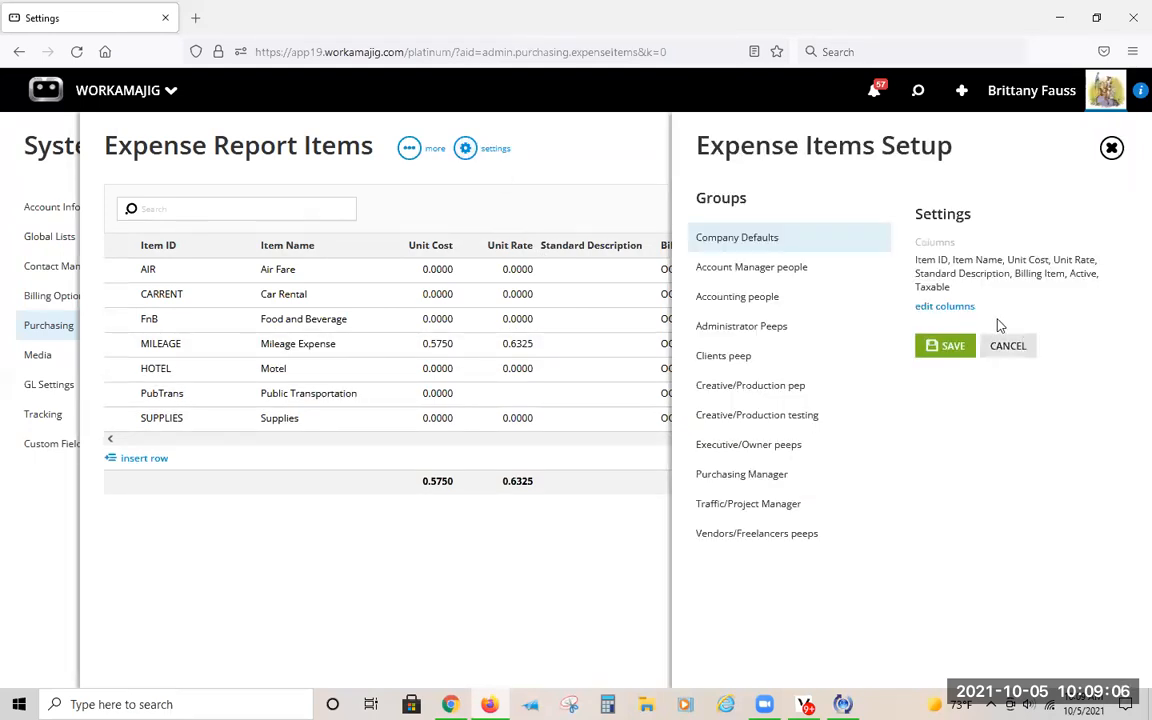
pyautogui.click(948, 308)
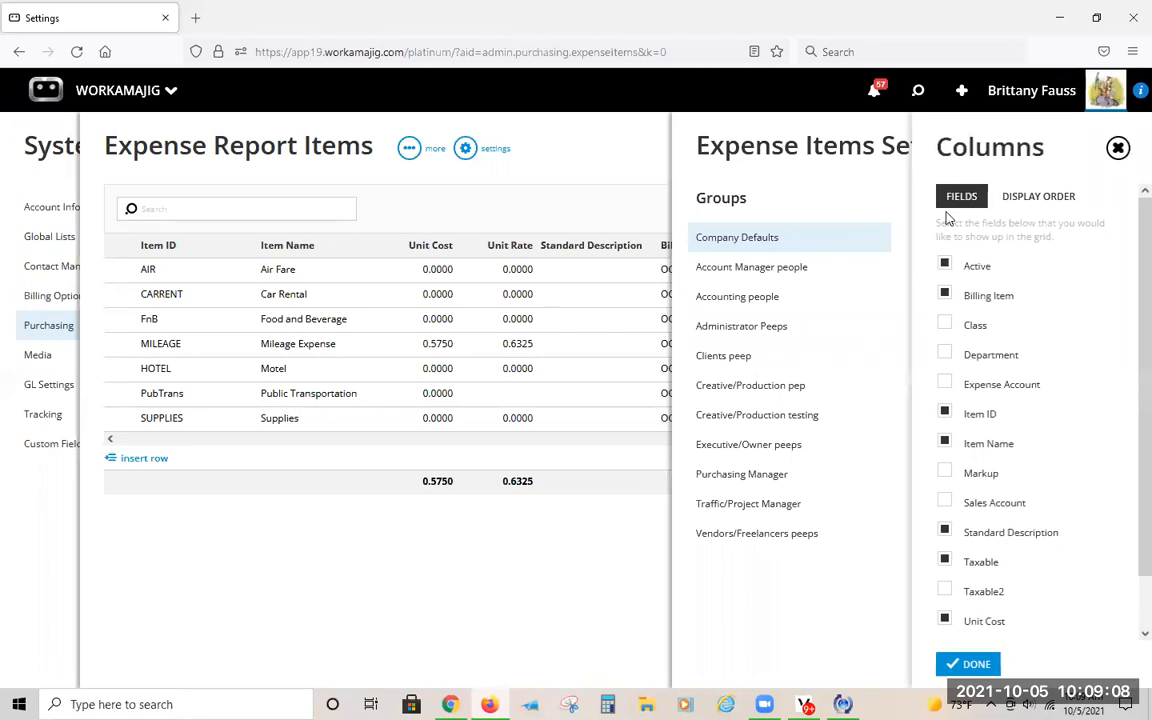
pyautogui.scroll(-1, 942, 567)
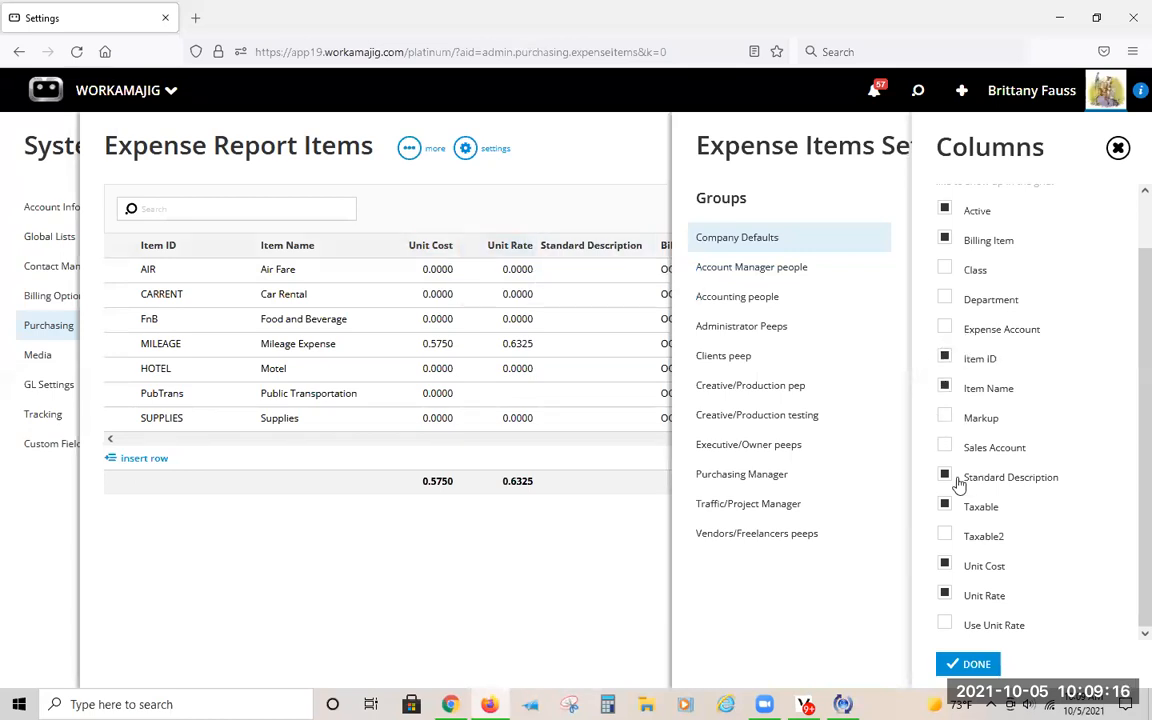
pyautogui.click(1040, 447)
pyautogui.click(1050, 329)
pyautogui.scroll(1, 1029, 195)
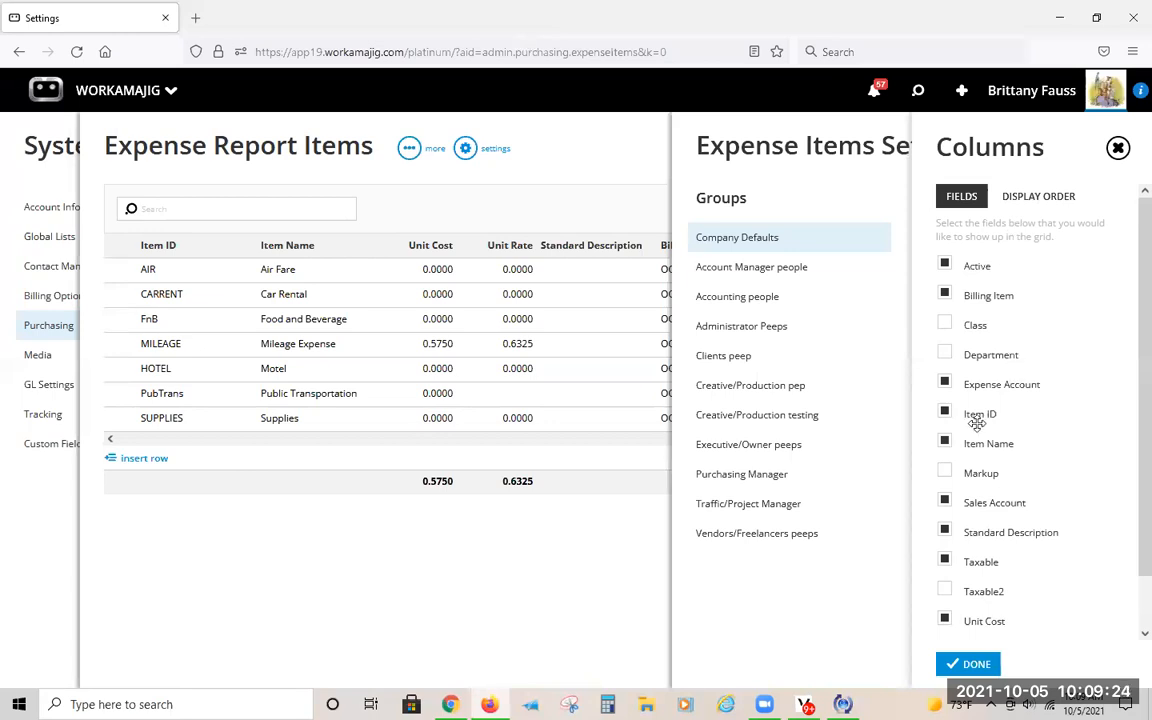
# Step: Place Active, Unit Cost, Sales Account and Expense Account after Item Name and Unit Rate before Taxable, save the column settings and reload the page
pyautogui.moveTo(977, 427); pyautogui.dragTo(985, 332)
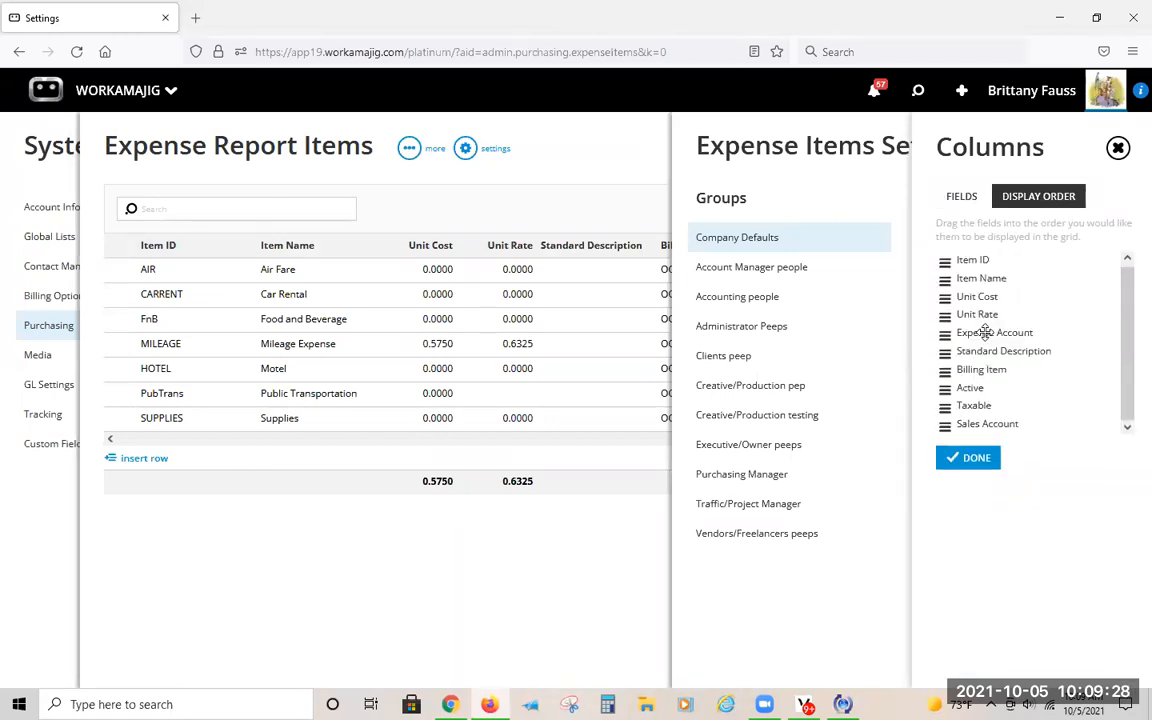
pyautogui.moveTo(979, 424); pyautogui.dragTo(970, 296)
pyautogui.click(965, 459)
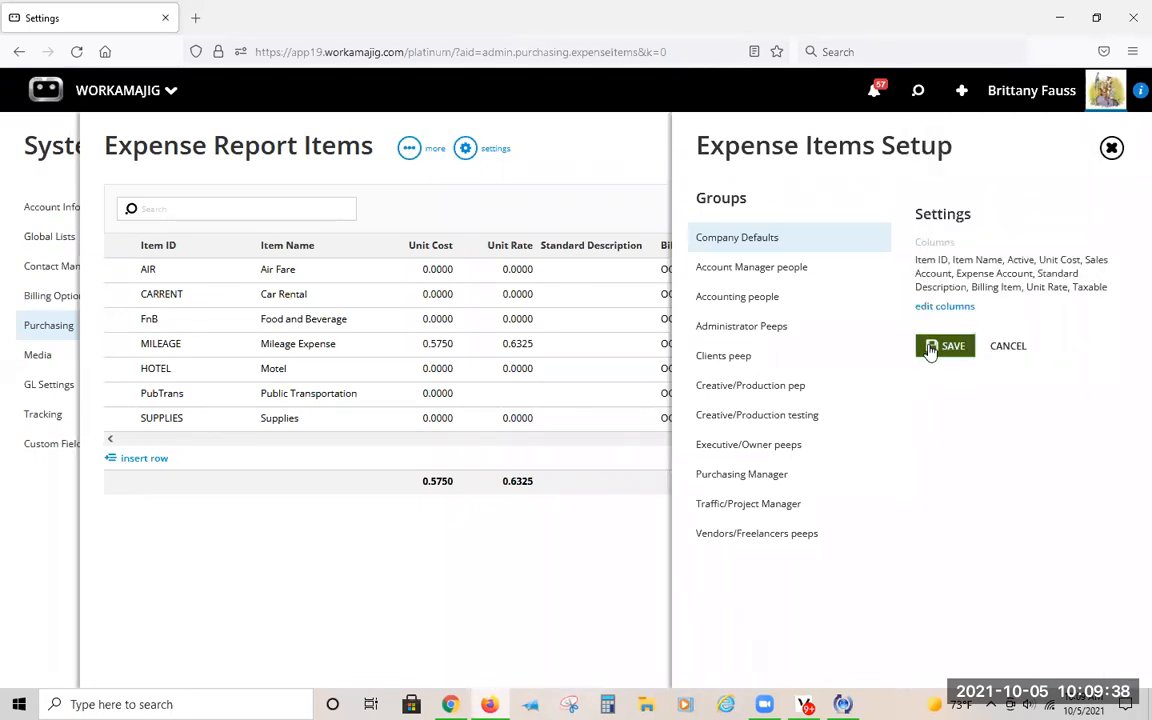
pyautogui.click(932, 346)
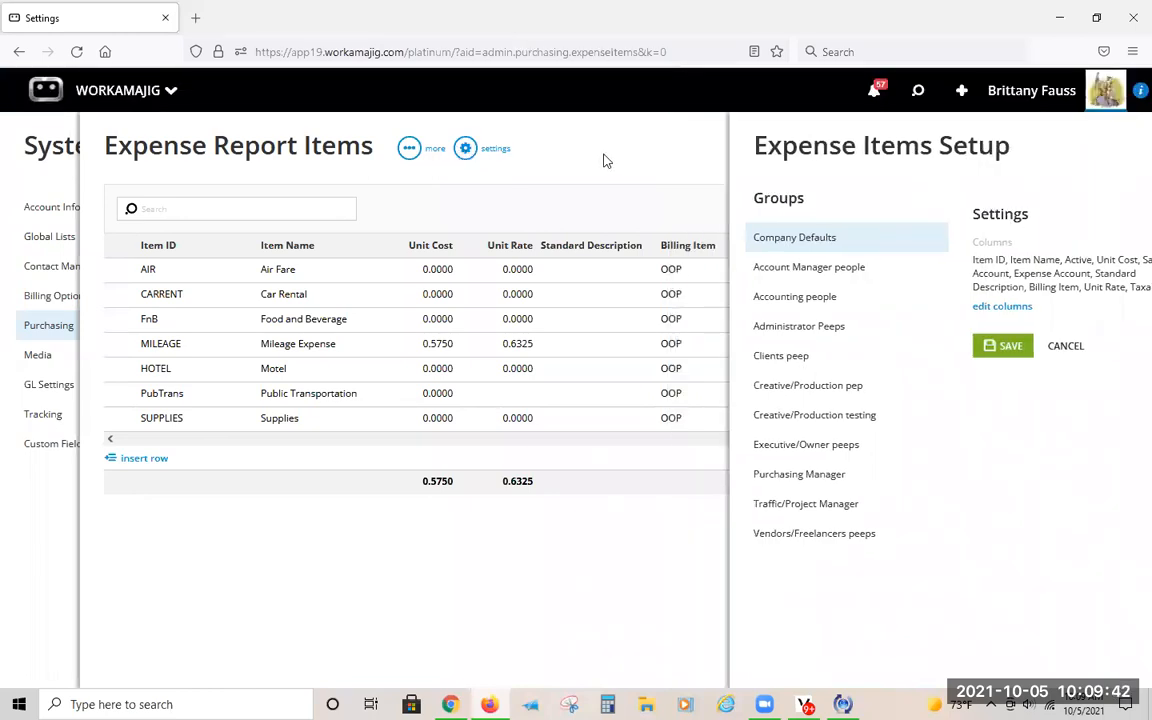
pyautogui.click(392, 56)
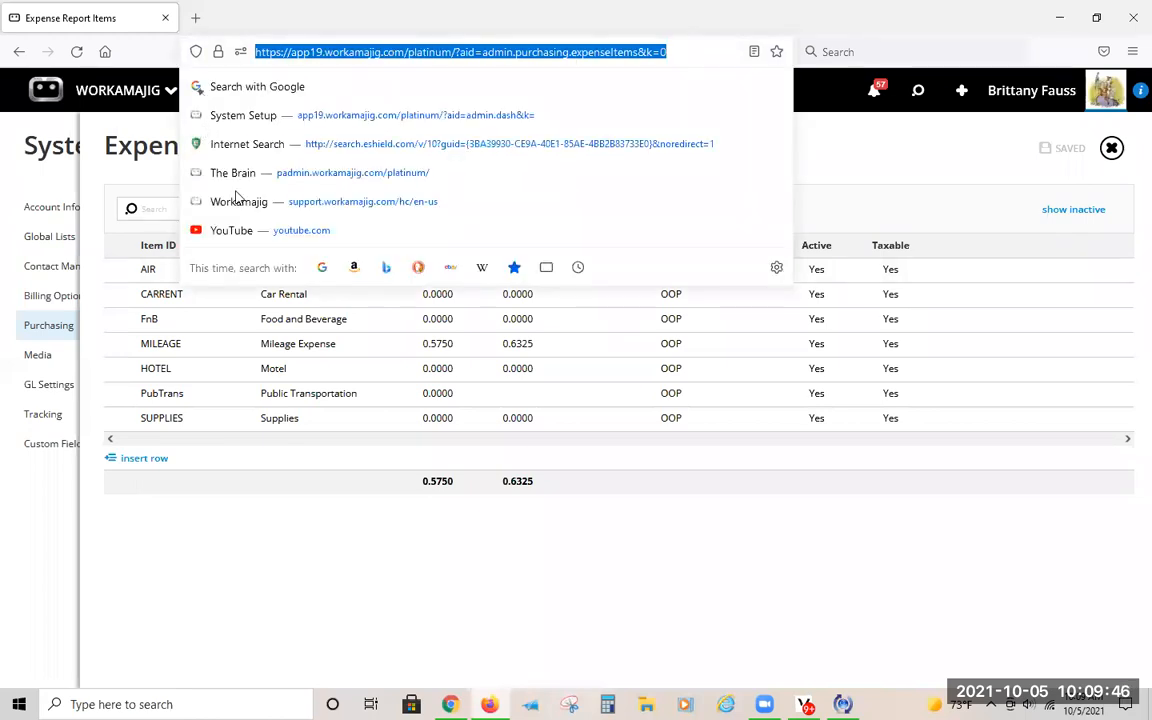
pyautogui.press('Return')
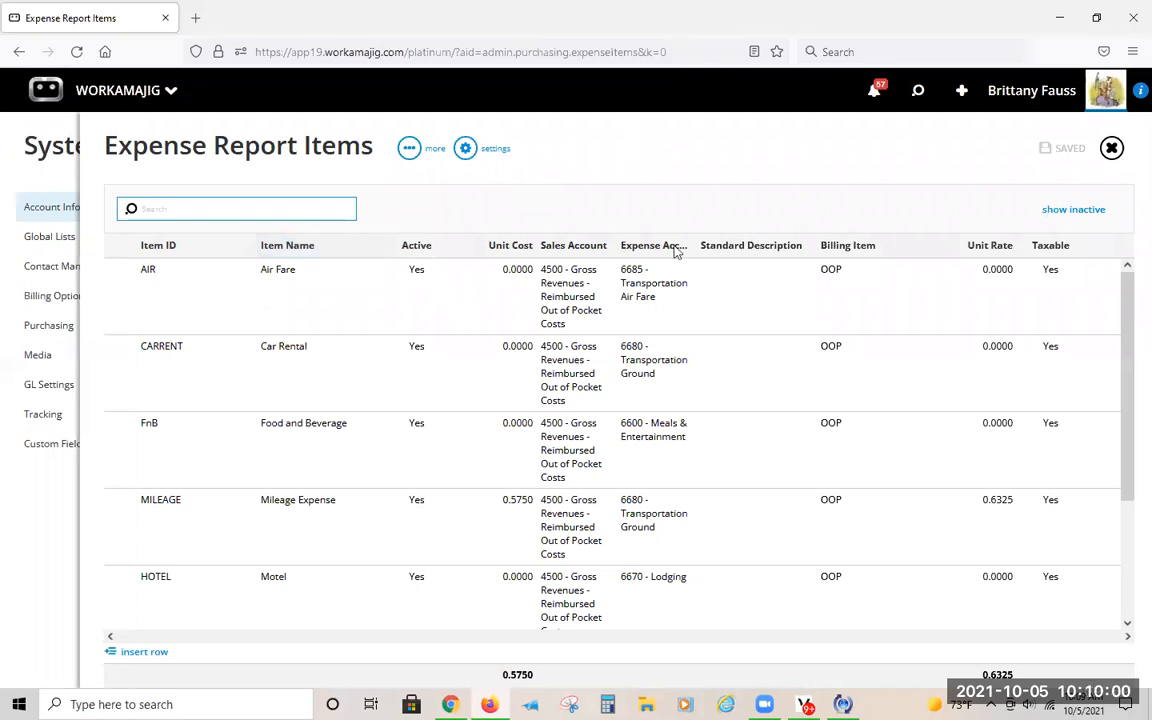
# Step: Leave the expense report items and open Purchase Items from the Purchasing section of System Setup
pyautogui.click(466, 147)
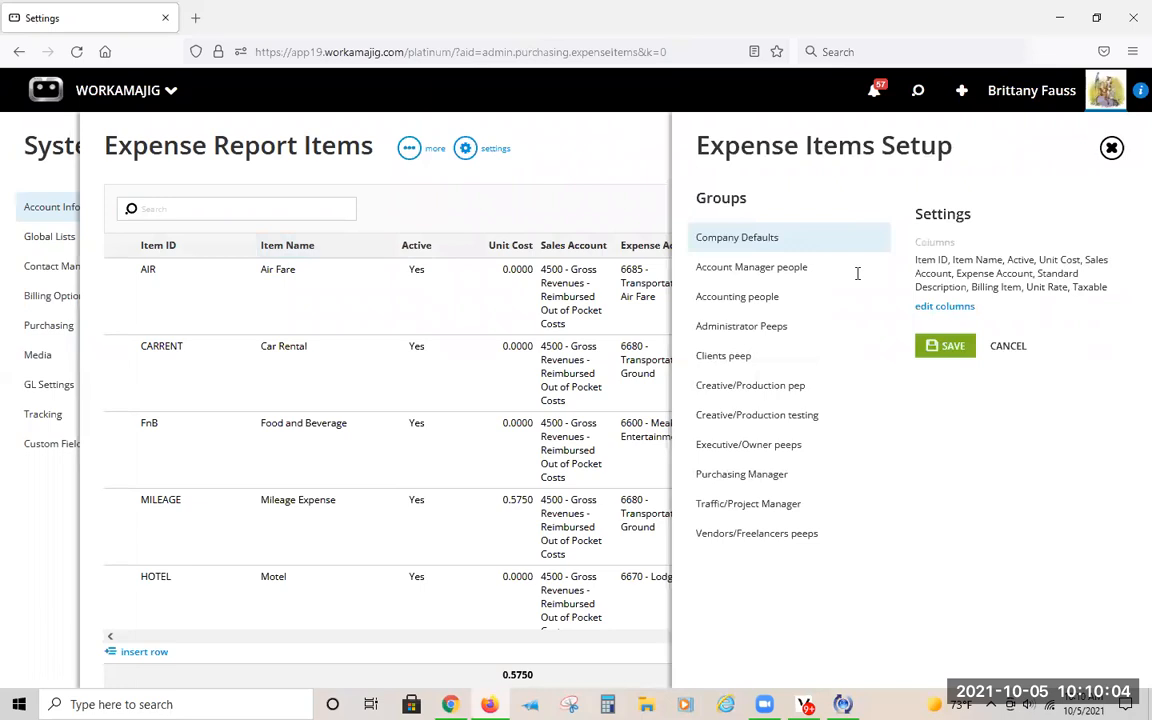
pyautogui.click(625, 133)
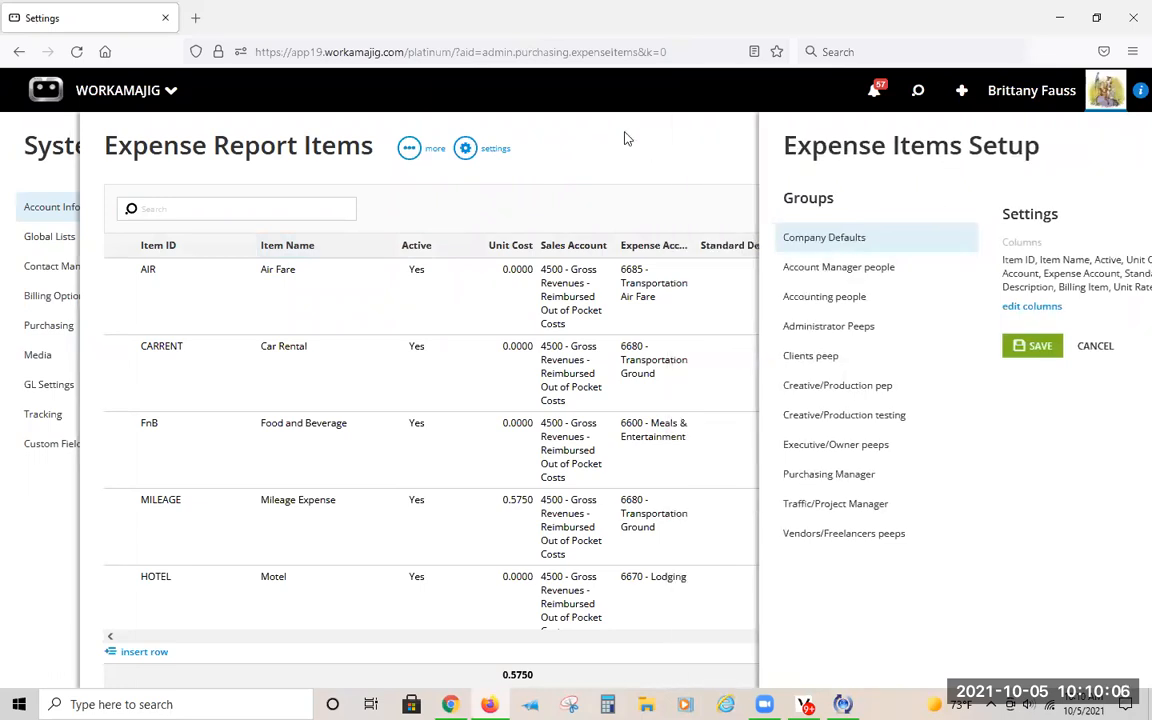
pyautogui.click(23, 147)
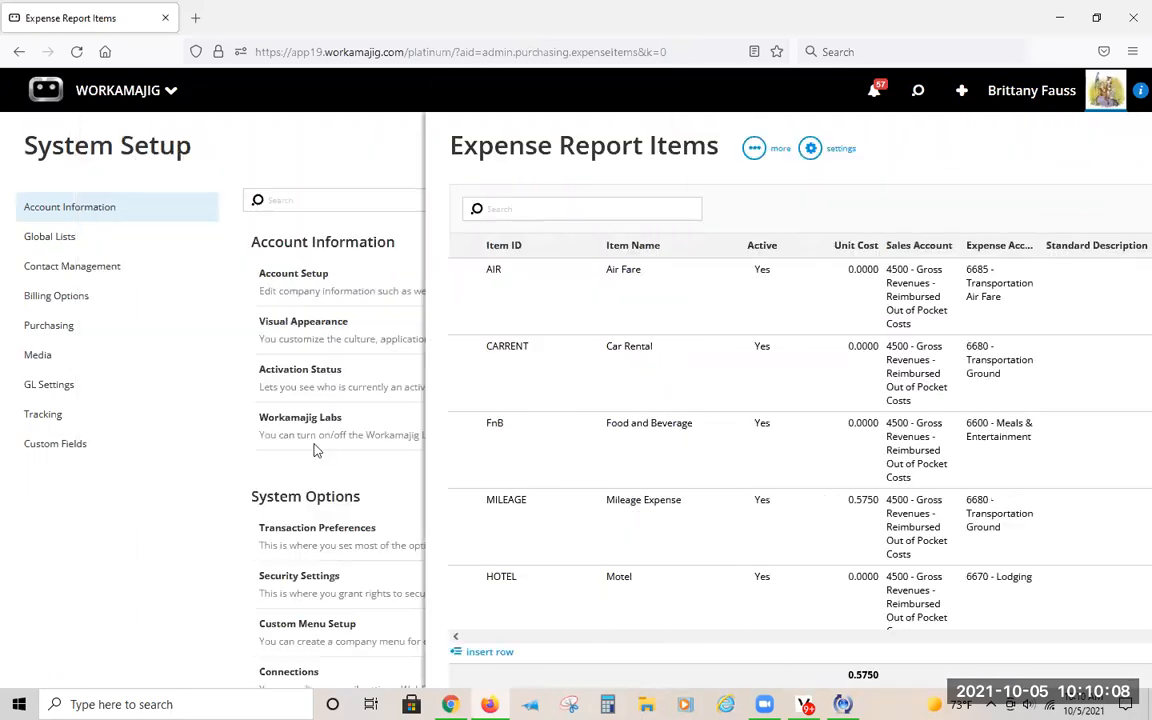
pyautogui.scroll(-10, 342, 605)
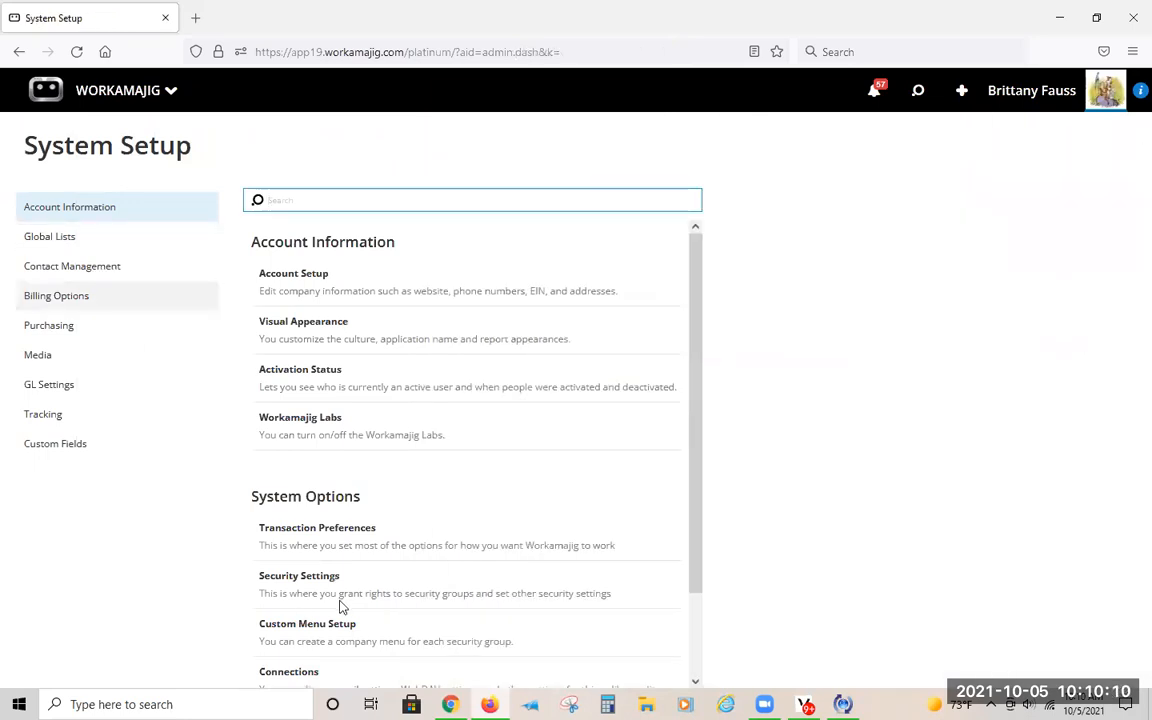
pyautogui.scroll(-2, 378, 509)
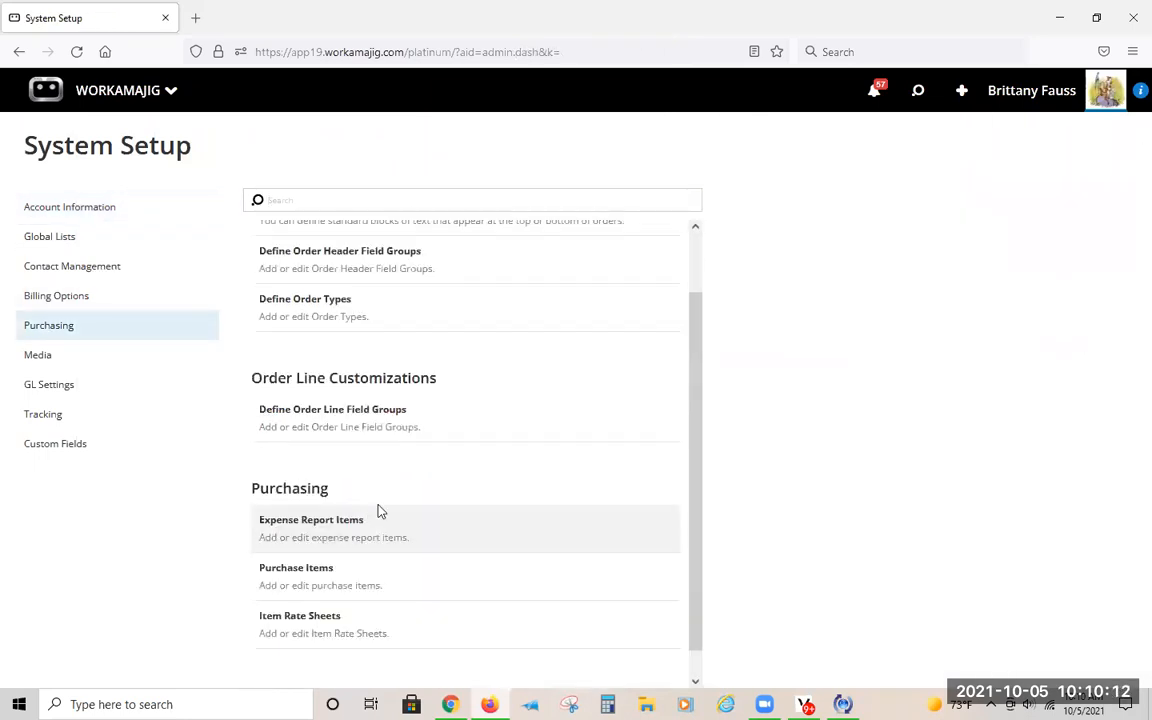
pyautogui.scroll(-1, 350, 500)
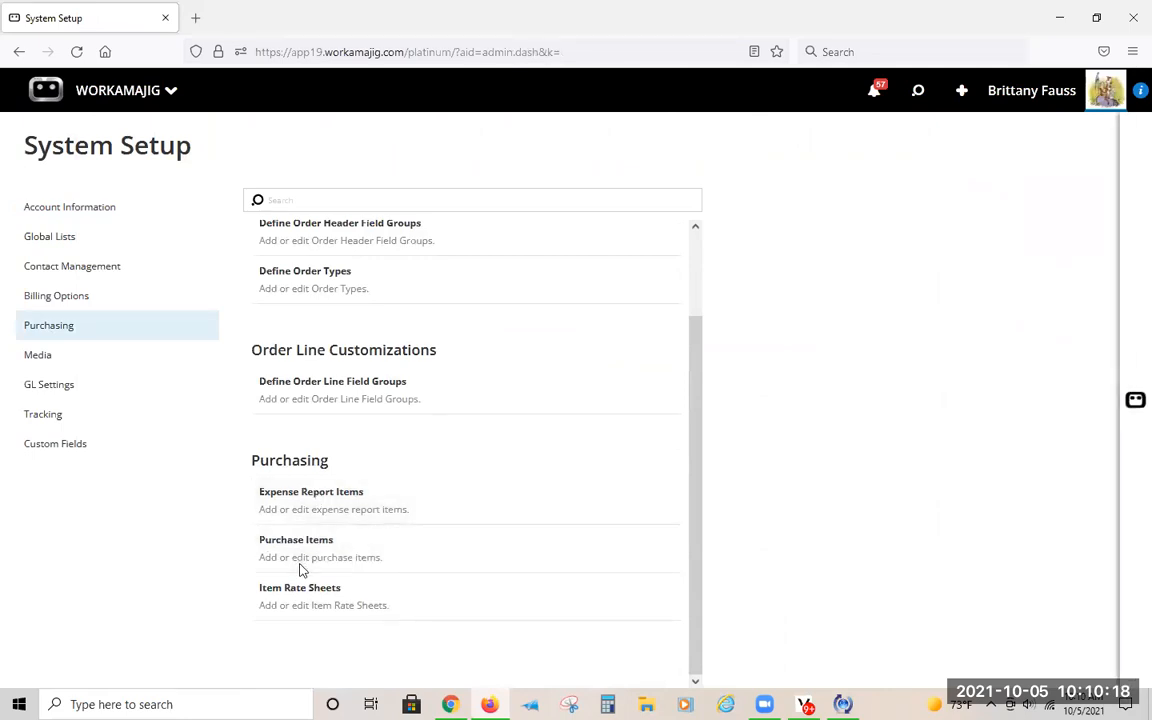
pyautogui.click(294, 549)
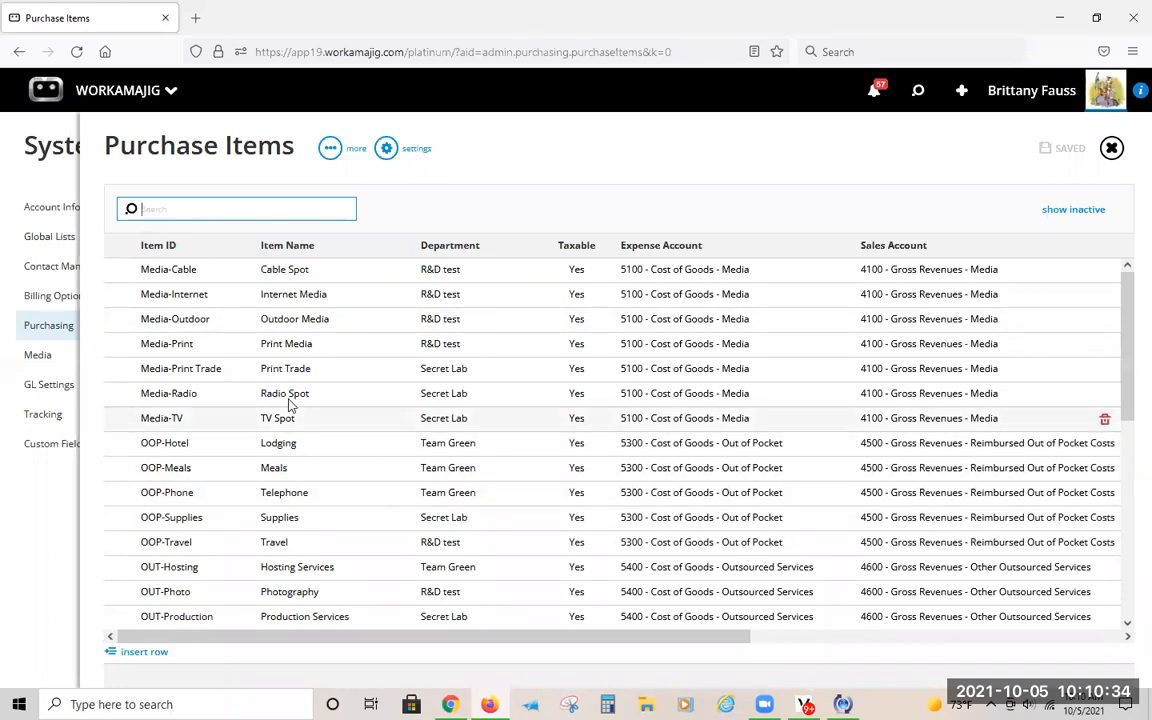
# Step: Examine the purchase items list, including each item's ID, name, department, expense account and sales account
pyautogui.scroll(-1, 290, 400)
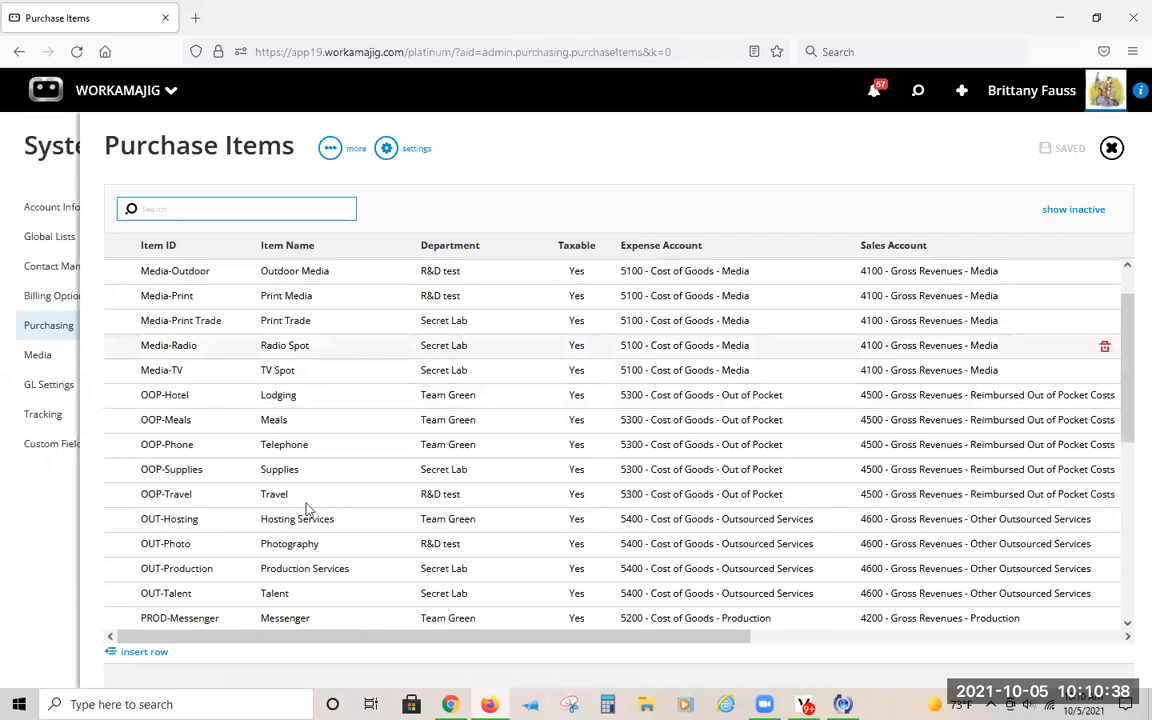
pyautogui.scroll(-5, 336, 564)
pyautogui.scroll(-1, 342, 562)
pyautogui.scroll(5, 343, 561)
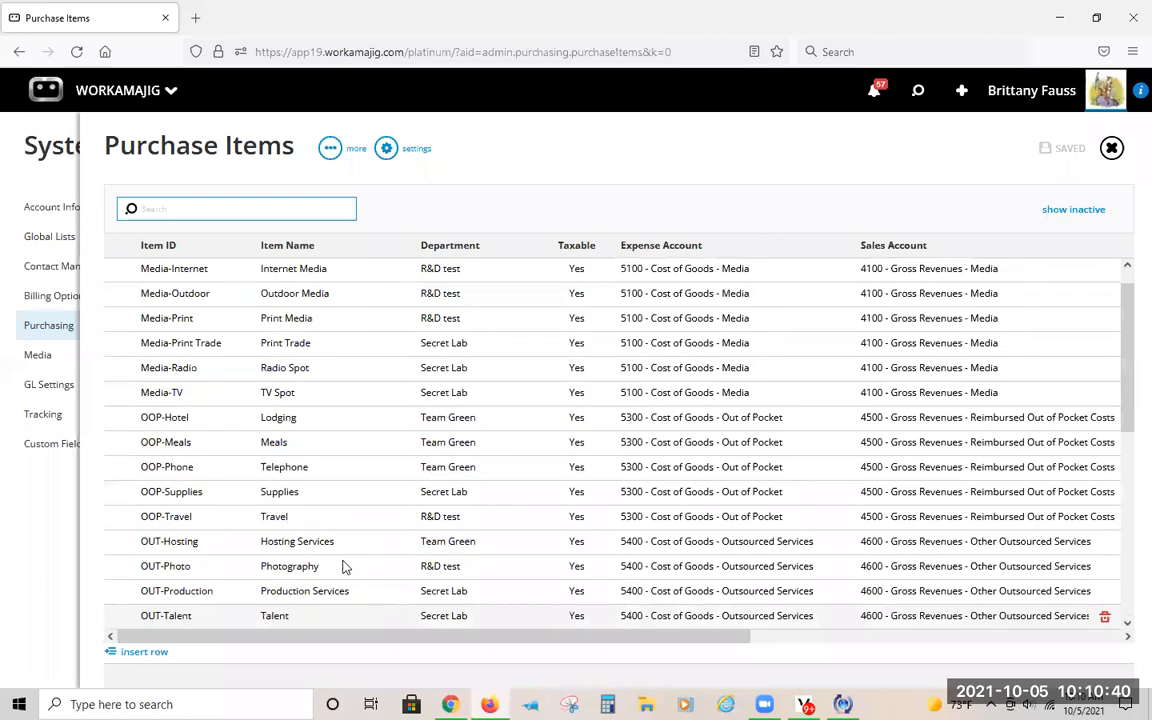
pyautogui.scroll(1, 360, 428)
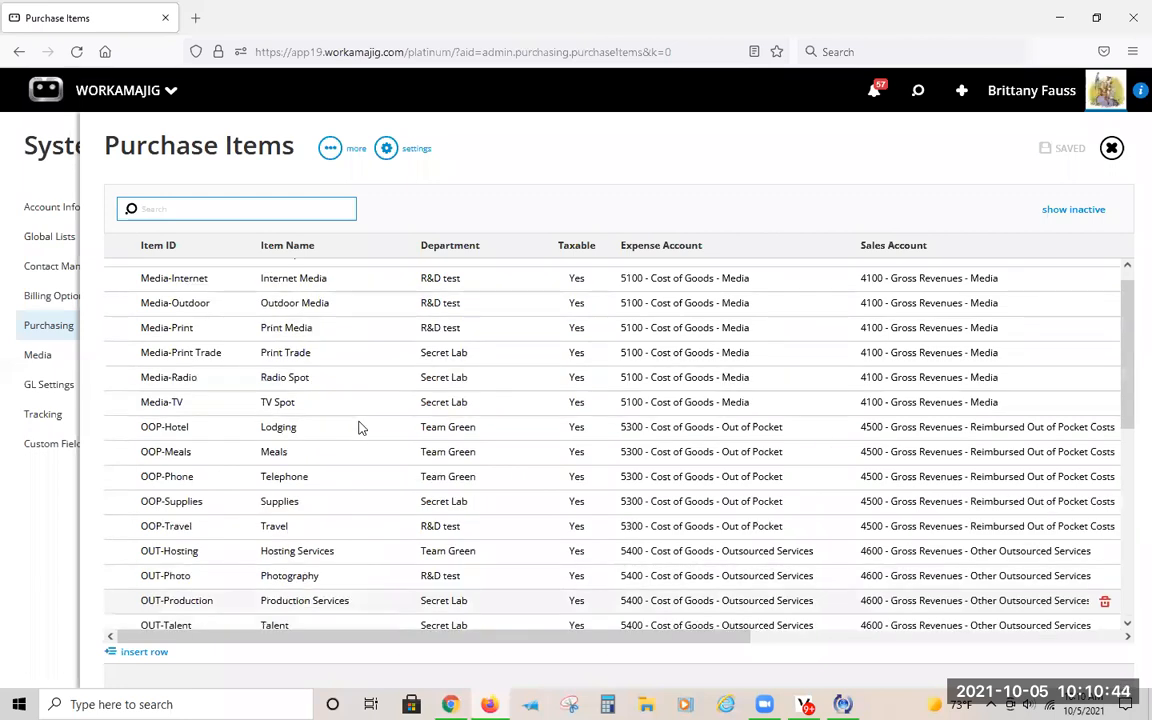
pyautogui.scroll(1, 362, 428)
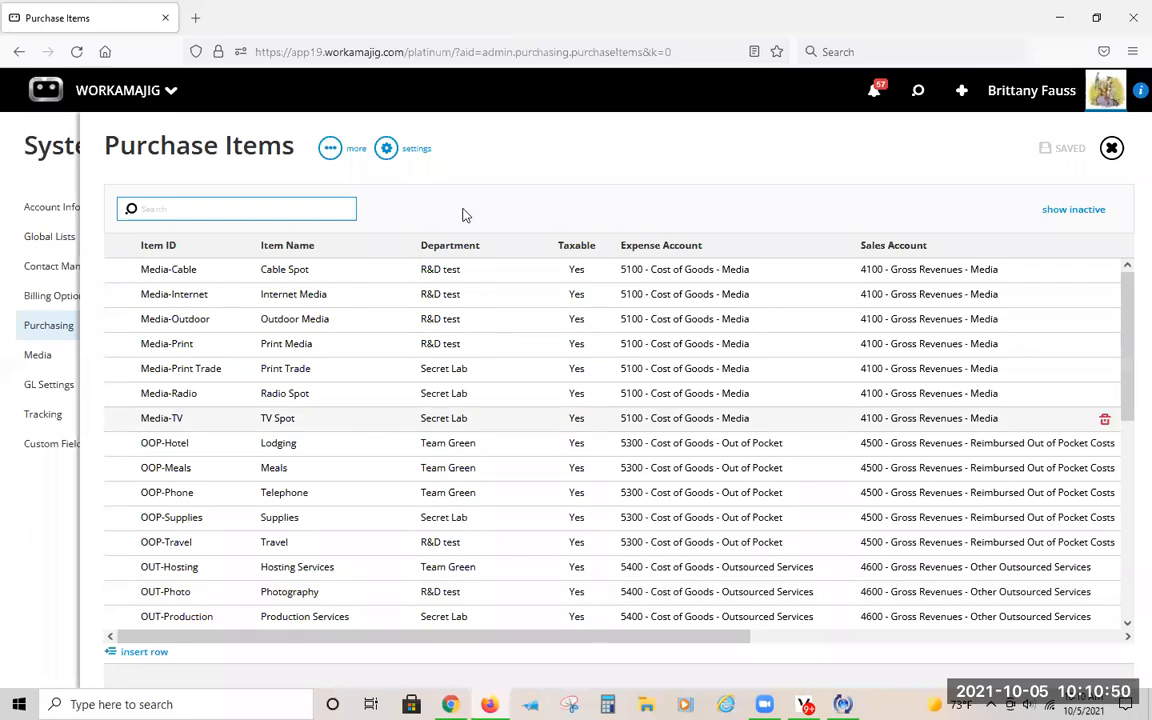
pyautogui.scroll(-10, 245, 253)
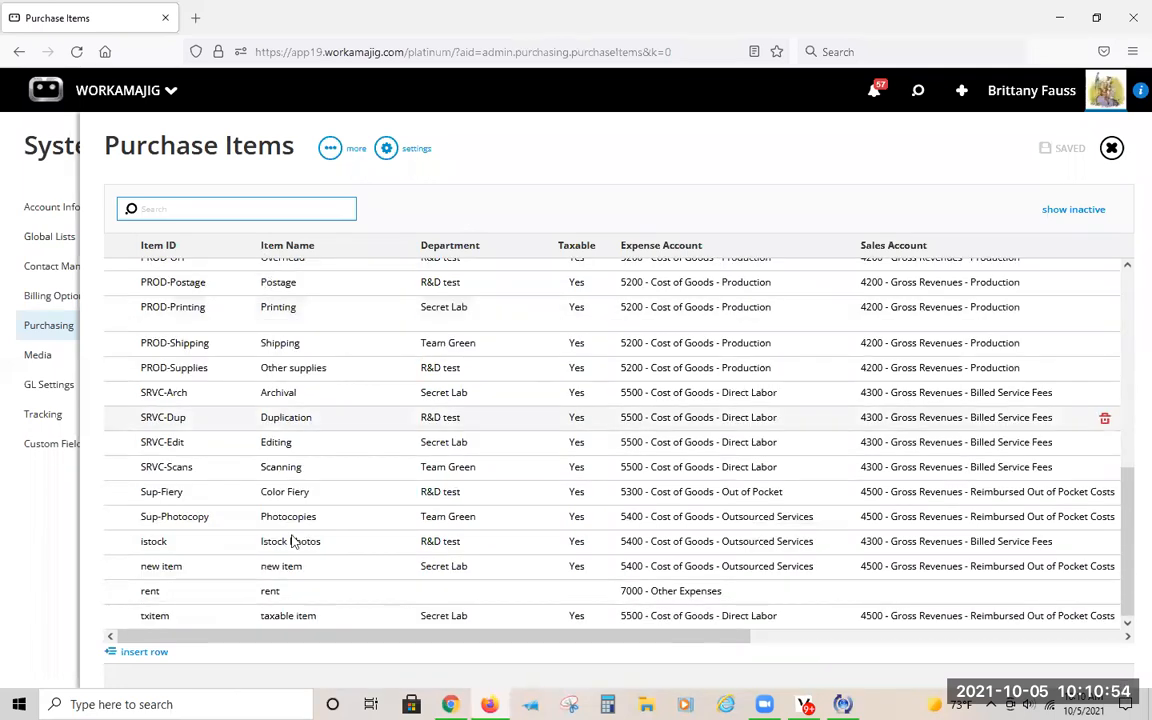
pyautogui.scroll(10, 293, 541)
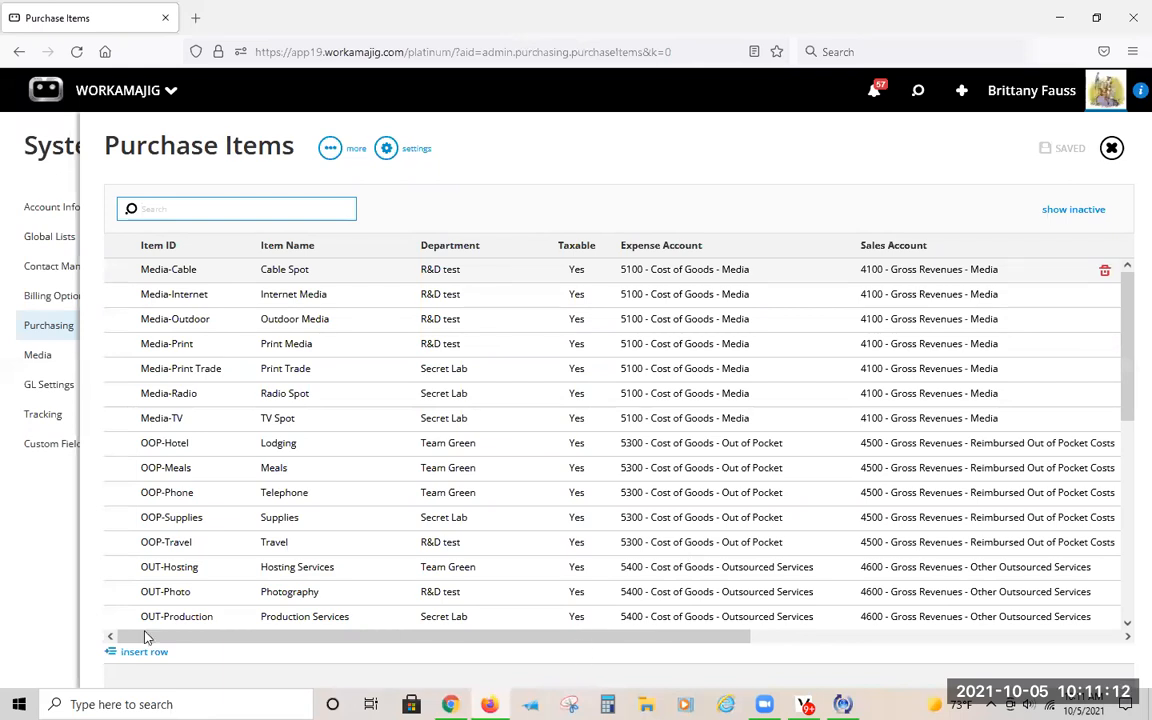
pyautogui.hscroll(3, 584, 643)
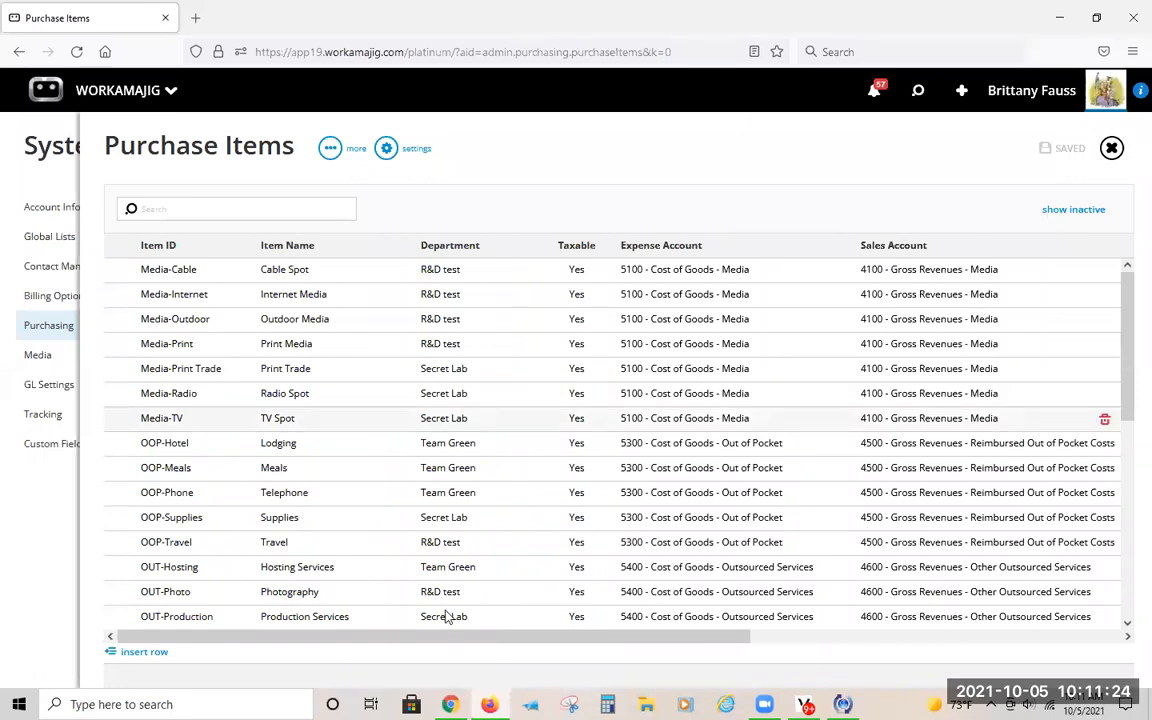
# Step: Open the Istock Photos purchase item's details and check its unit cost and markup fields
pyautogui.scroll(-3, 373, 489)
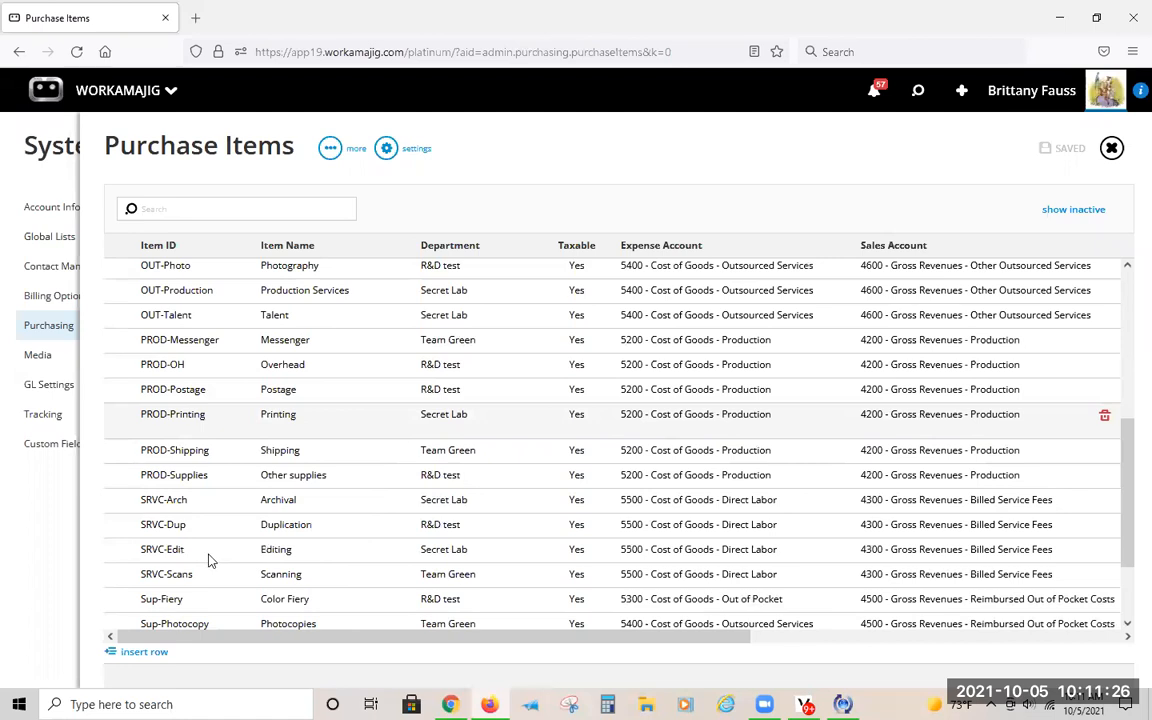
pyautogui.scroll(-1, 300, 548)
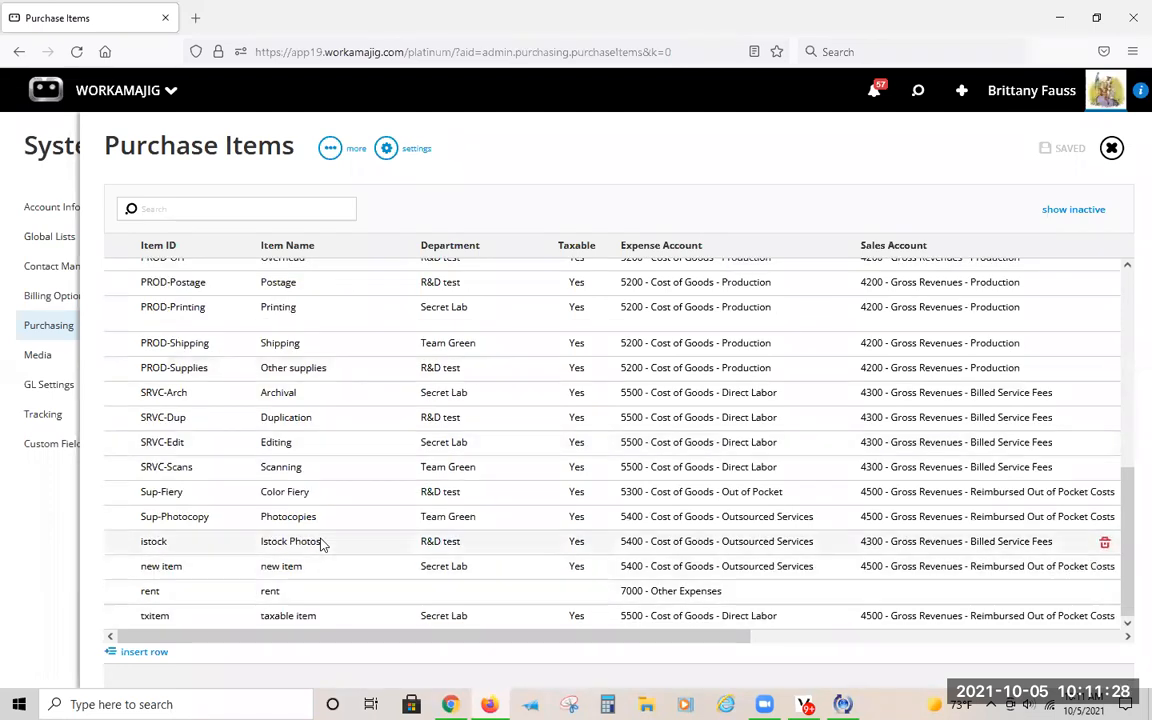
pyautogui.click(322, 541)
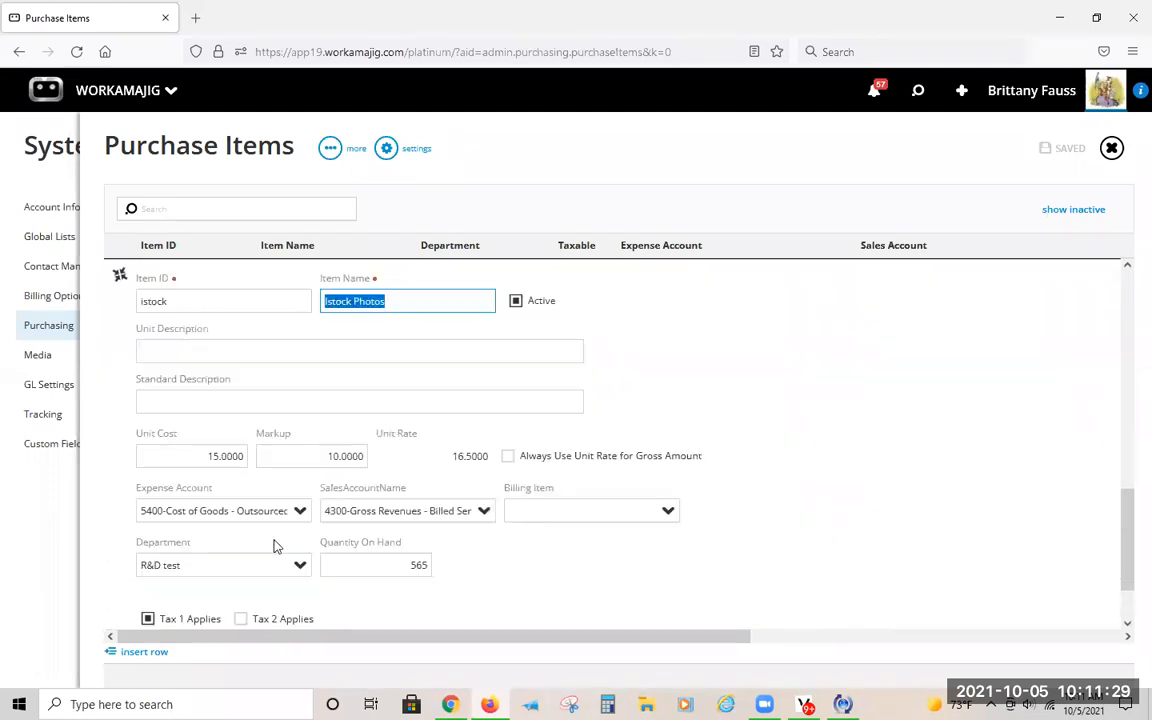
pyautogui.click(198, 457)
pyautogui.click(290, 456)
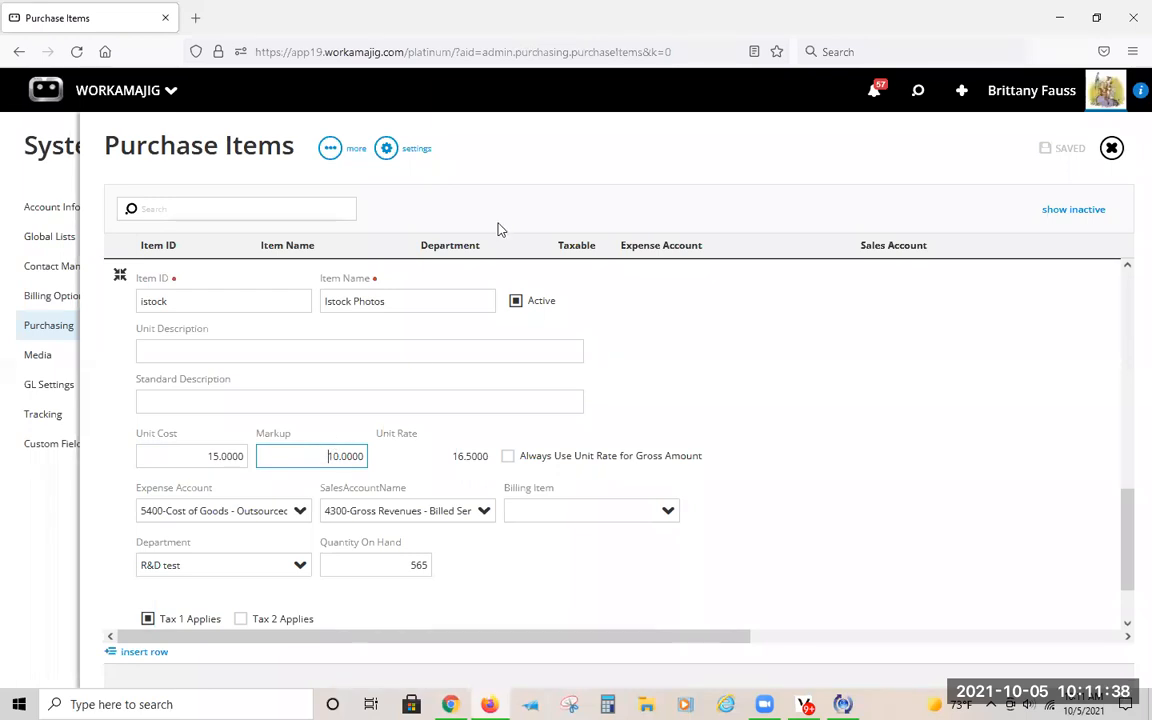
pyautogui.scroll(3, 417, 383)
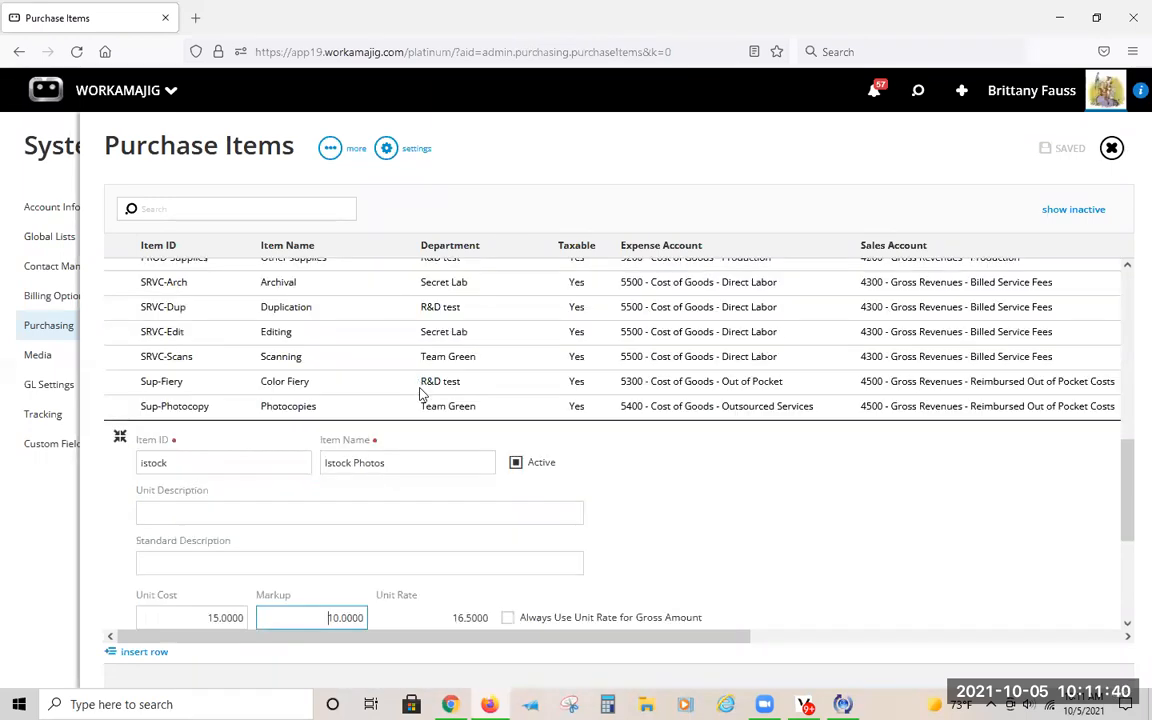
pyautogui.scroll(1, 430, 460)
pyautogui.scroll(-2, 295, 540)
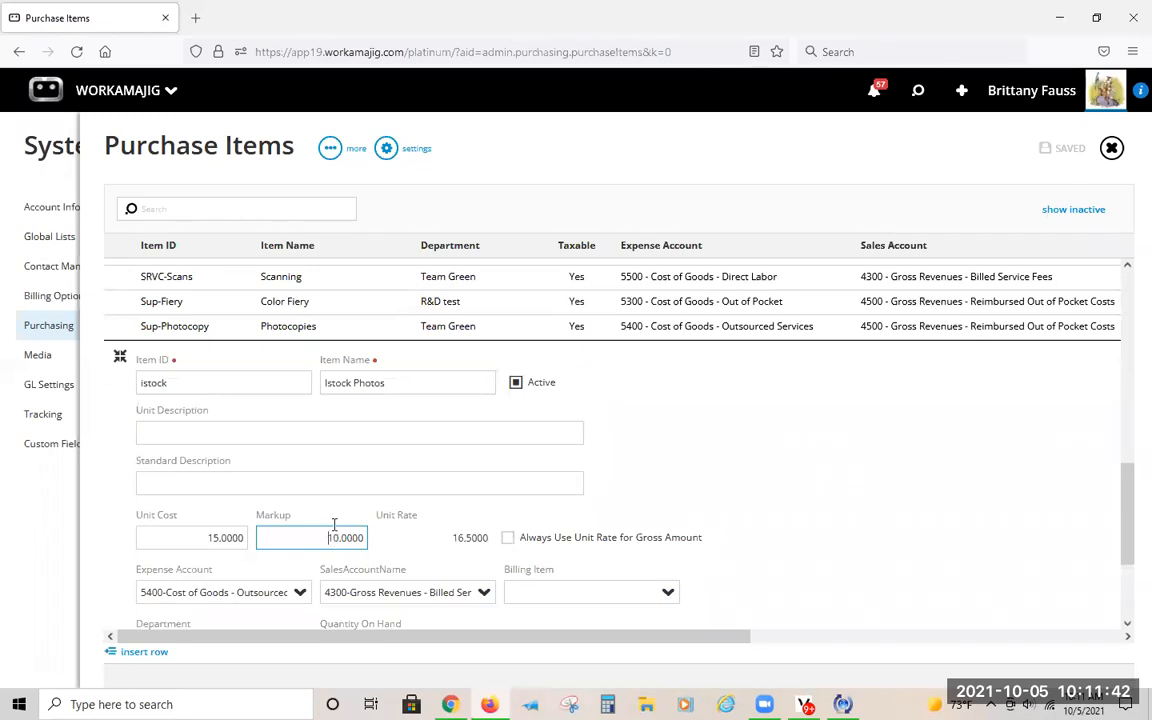
# Step: Open the Color Fiery purchase item's details and set its markup to 15
pyautogui.moveTo(260, 301); pyautogui.dragTo(249, 576)
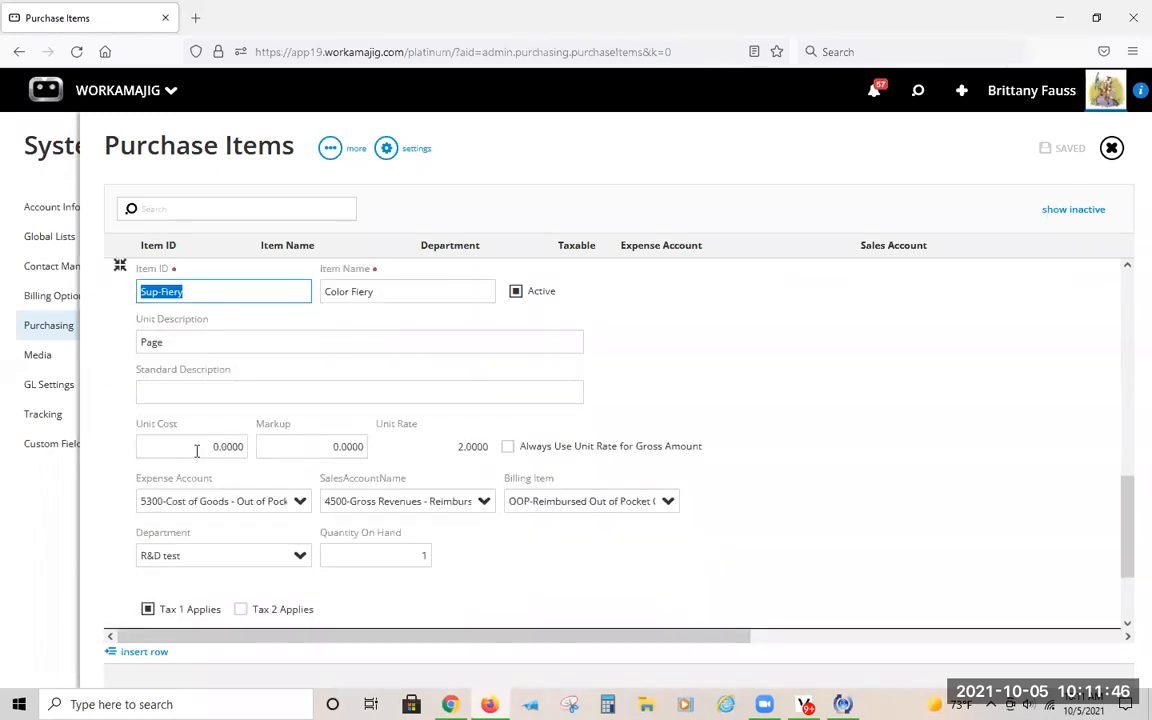
pyautogui.click(319, 448)
pyautogui.write('10')
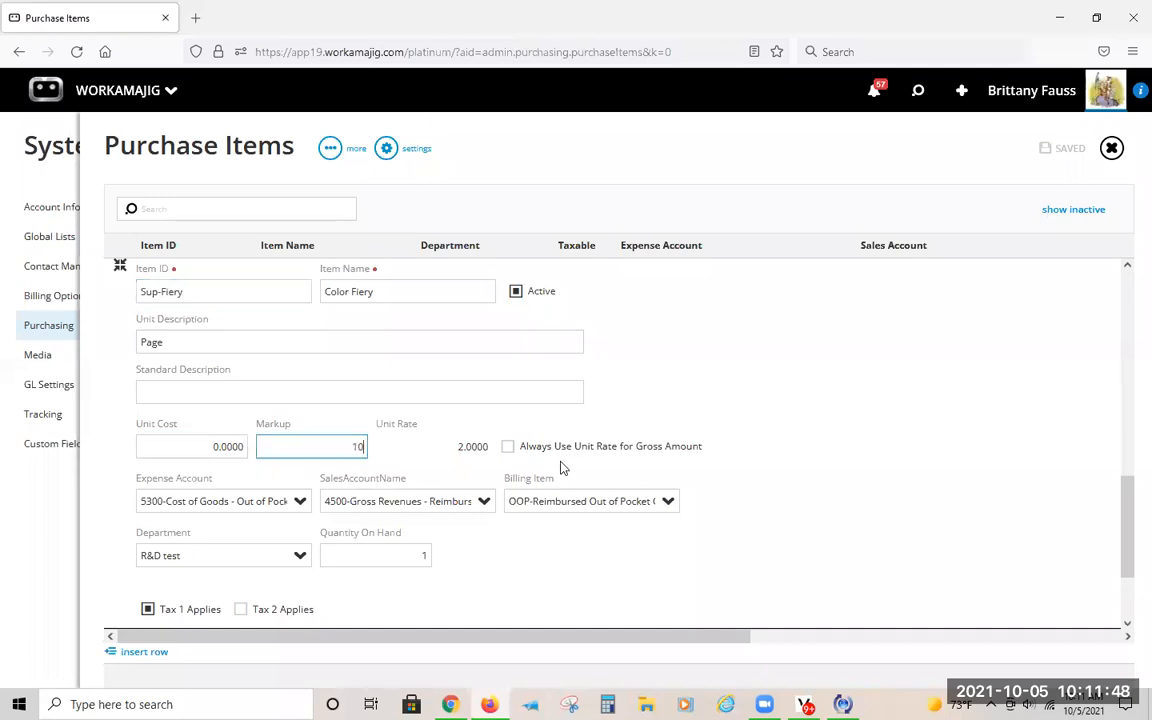
pyautogui.press('BackSpace')
pyautogui.write('5')
pyautogui.press('Return')
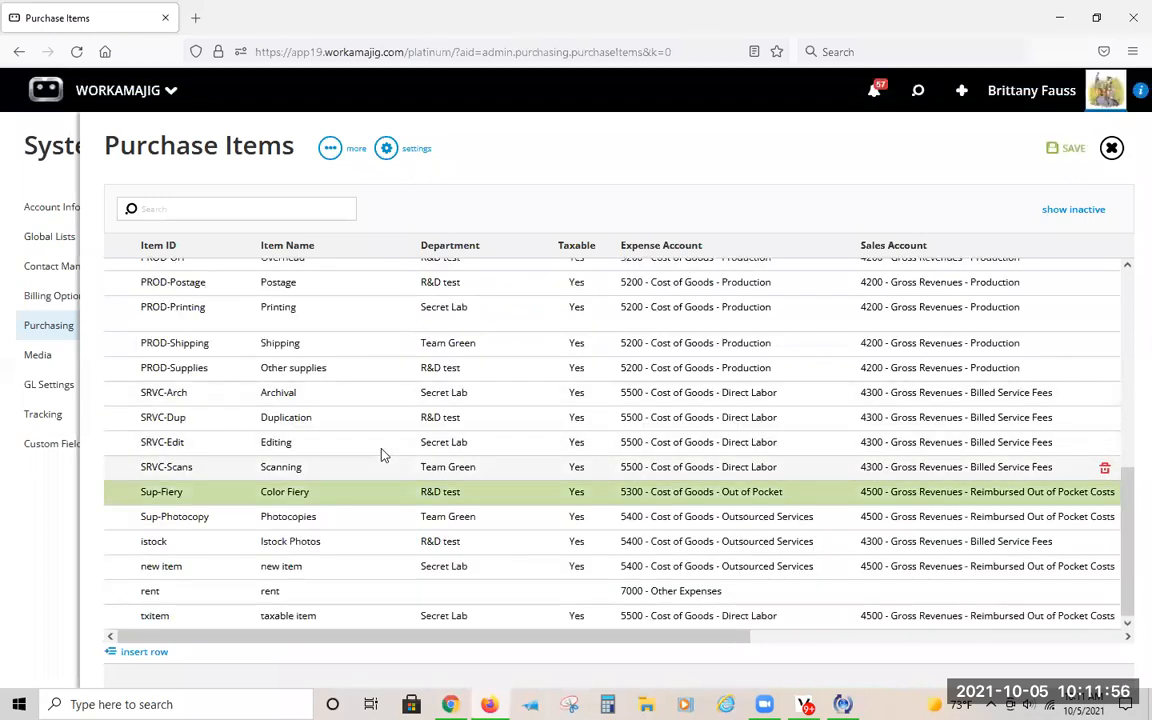
# Step: Save the Color Fiery change, recheck the item's unit cost, markup and unit rate fields, and collapse its details
pyautogui.press('Return')
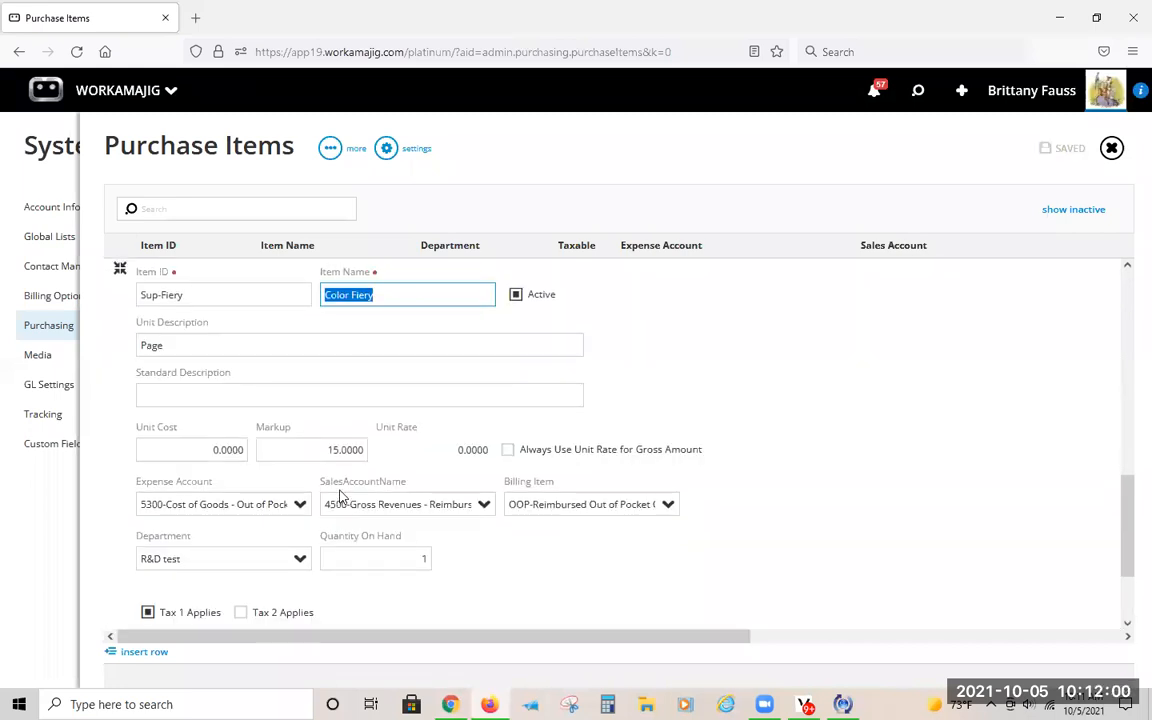
pyautogui.scroll(2, 343, 500)
pyautogui.scroll(1, 320, 580)
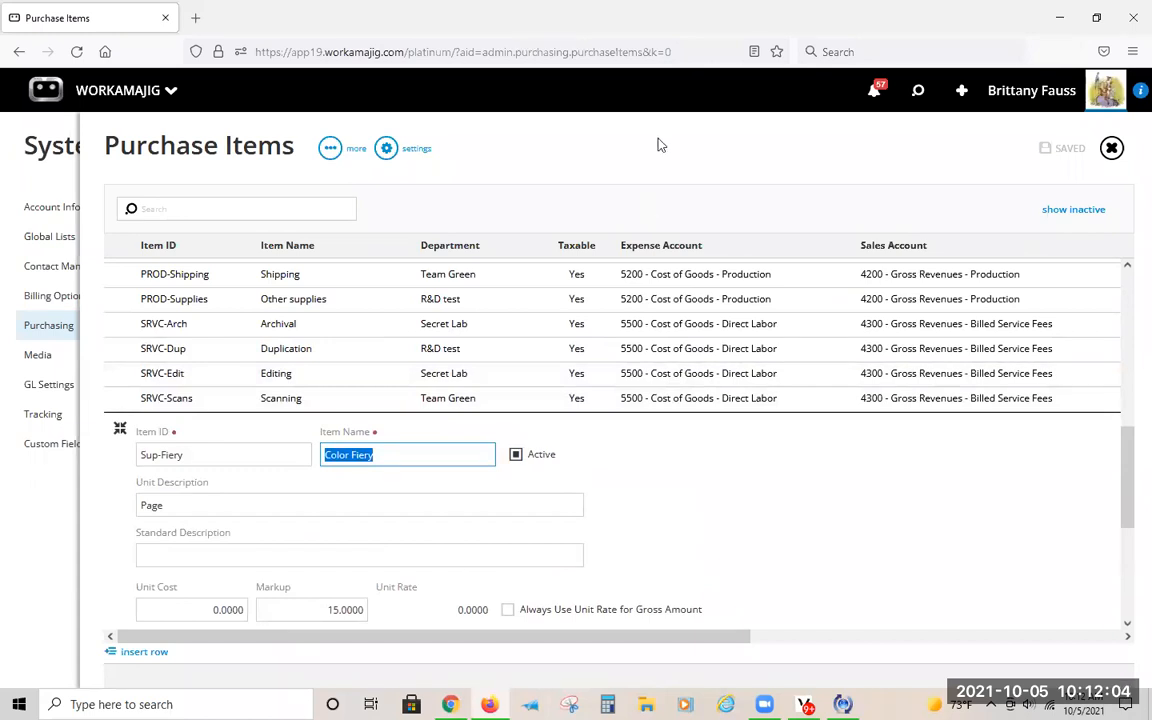
pyautogui.press('Escape')
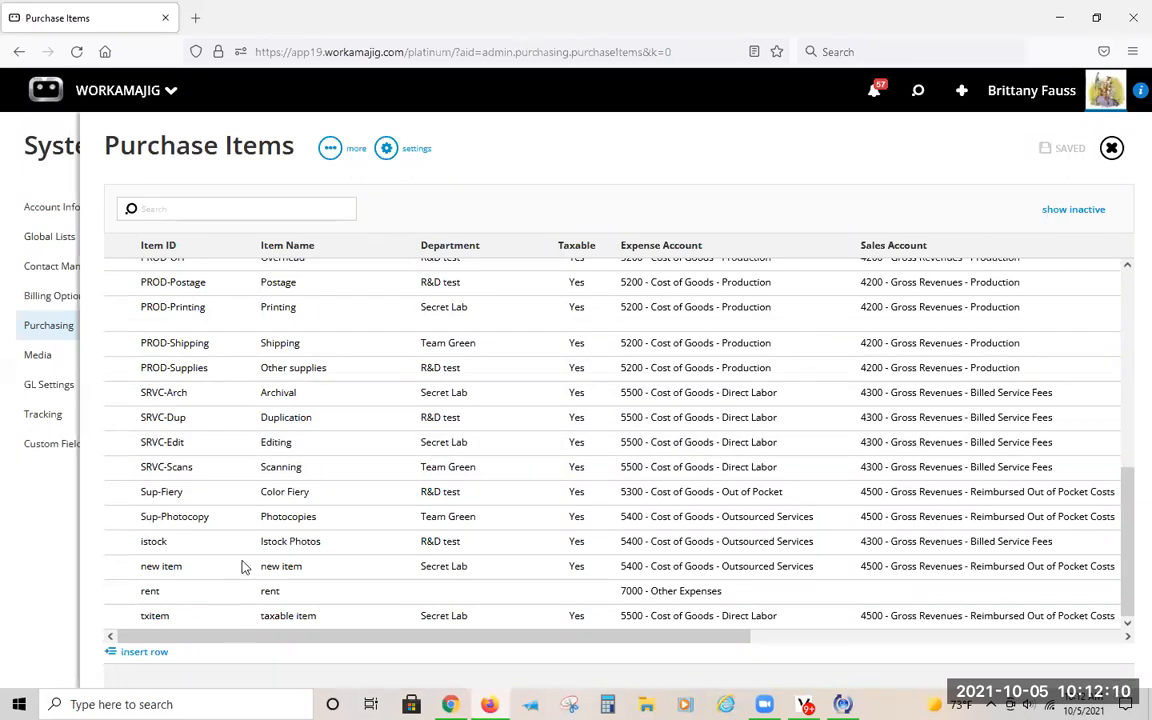
# Step: Leave the purchase items and start a new purchase order from the Purchasing group of new records
pyautogui.click(62, 128)
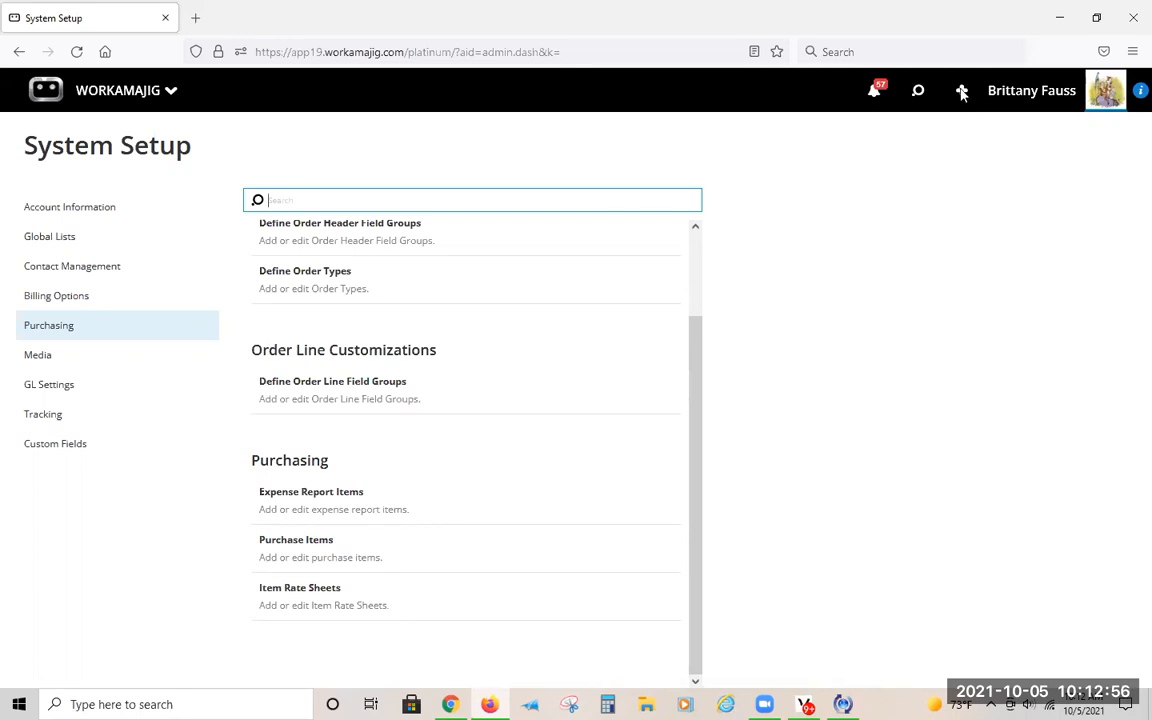
pyautogui.click(961, 91)
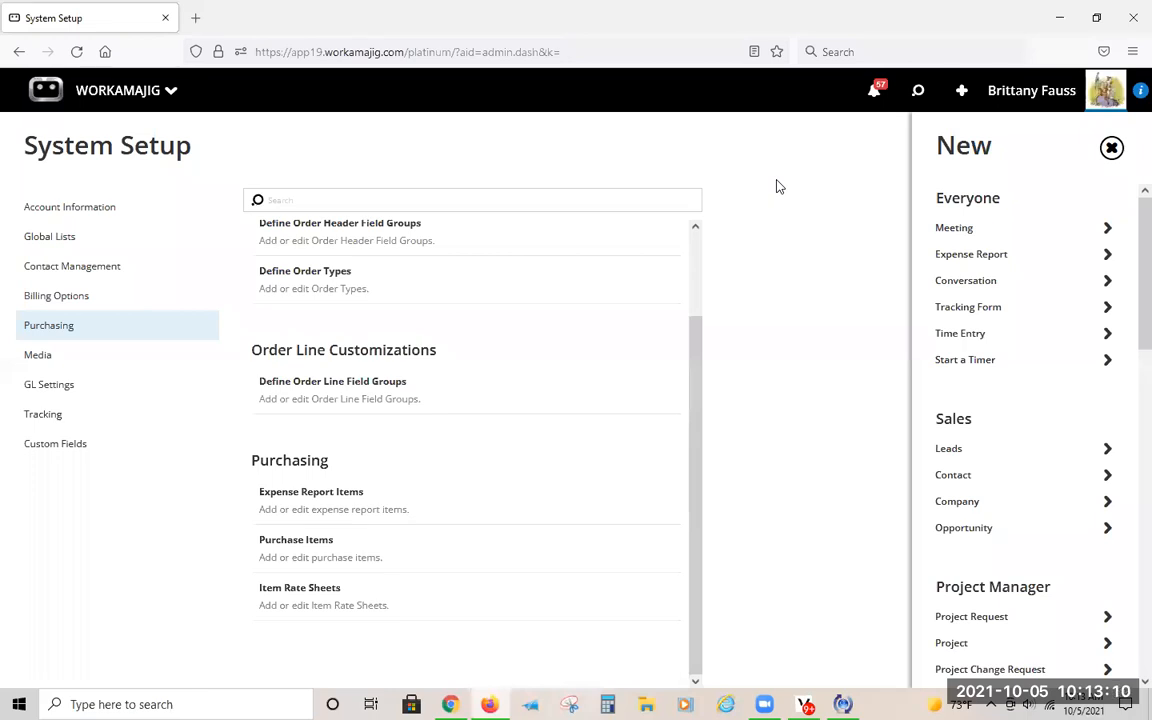
pyautogui.scroll(-2, 1041, 380)
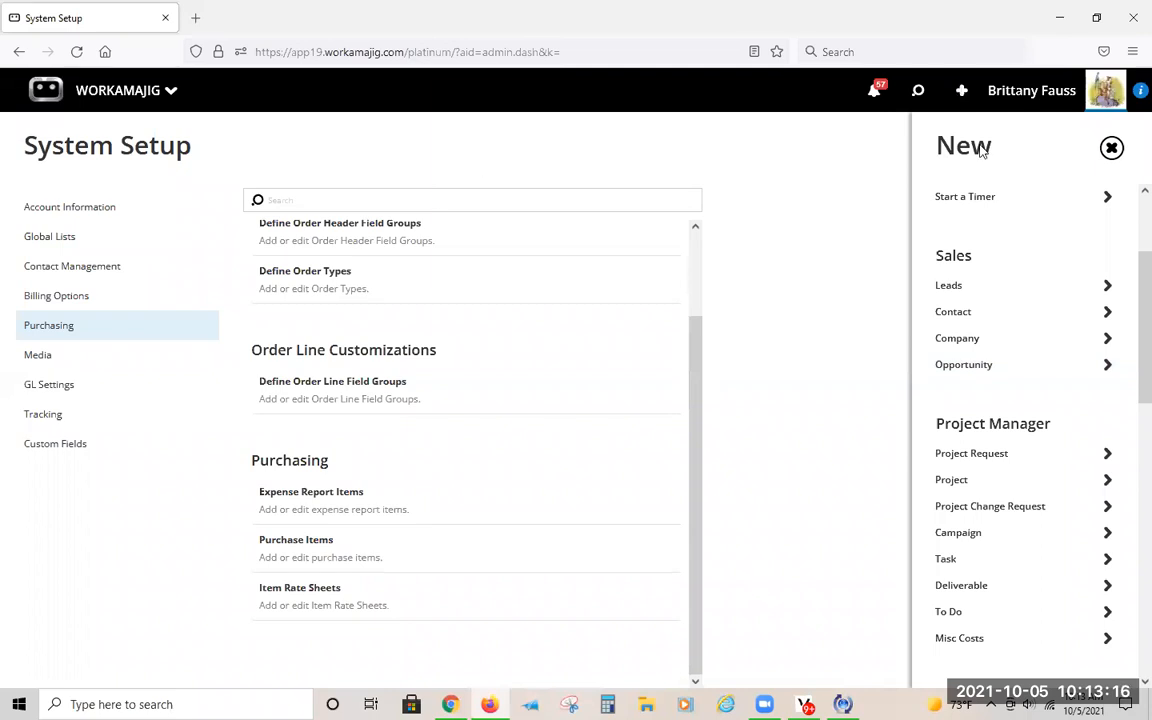
pyautogui.scroll(-2, 1060, 285)
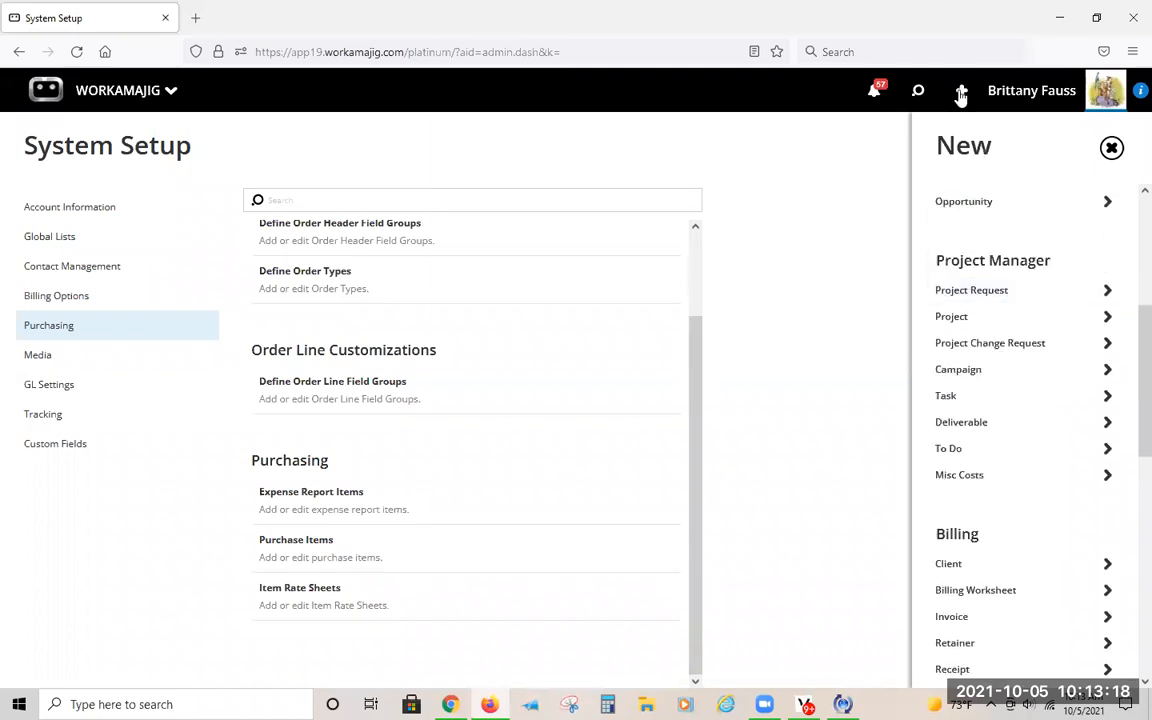
pyautogui.scroll(-3, 1113, 455)
pyautogui.scroll(-1, 1113, 456)
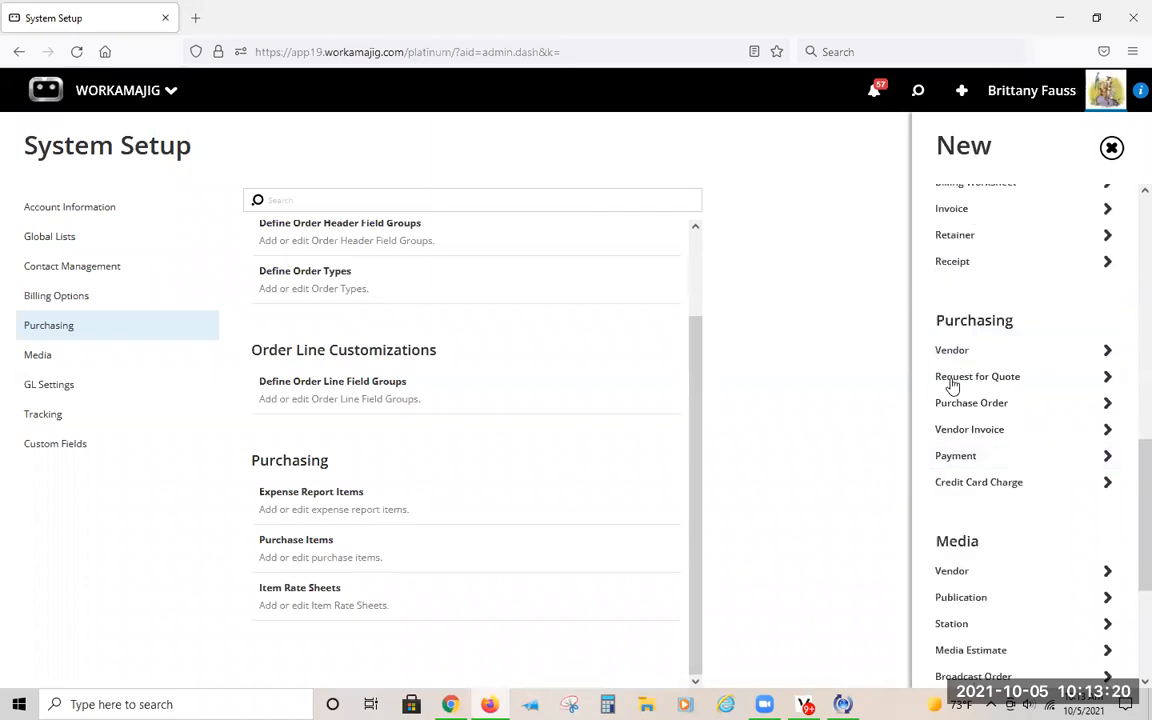
pyautogui.click(998, 412)
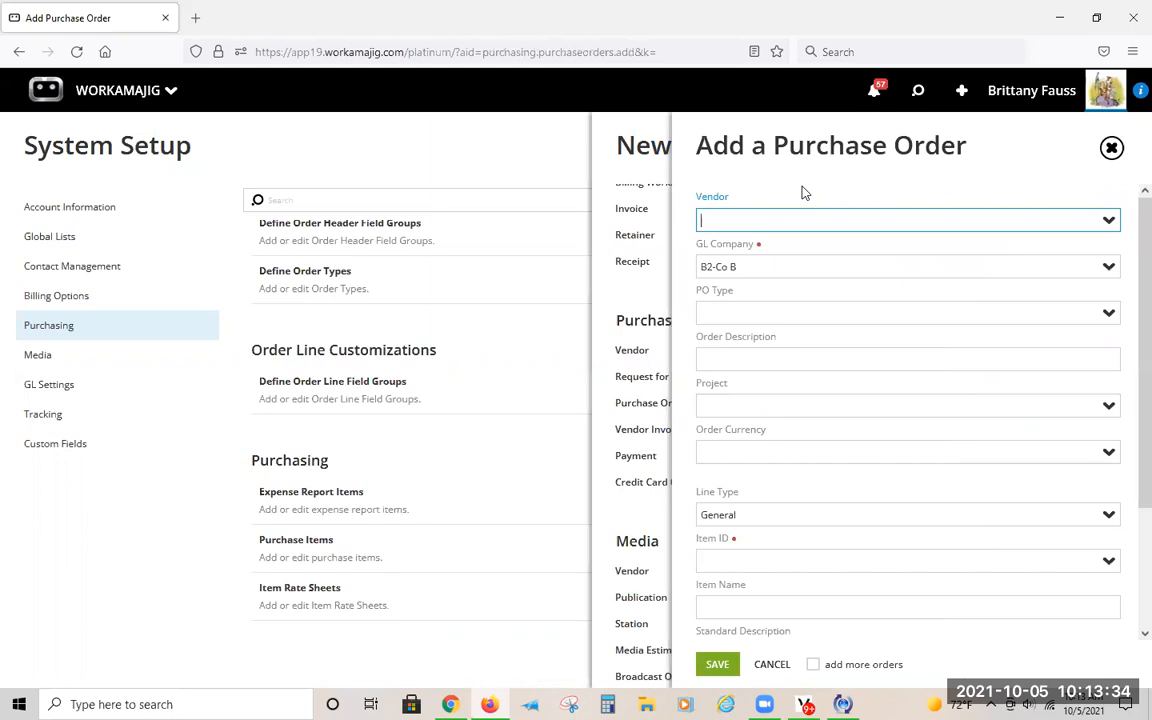
# Step: Choose FED-FedEx as the purchase order's vendor and view the available PO types without selecting one
pyautogui.click(745, 227)
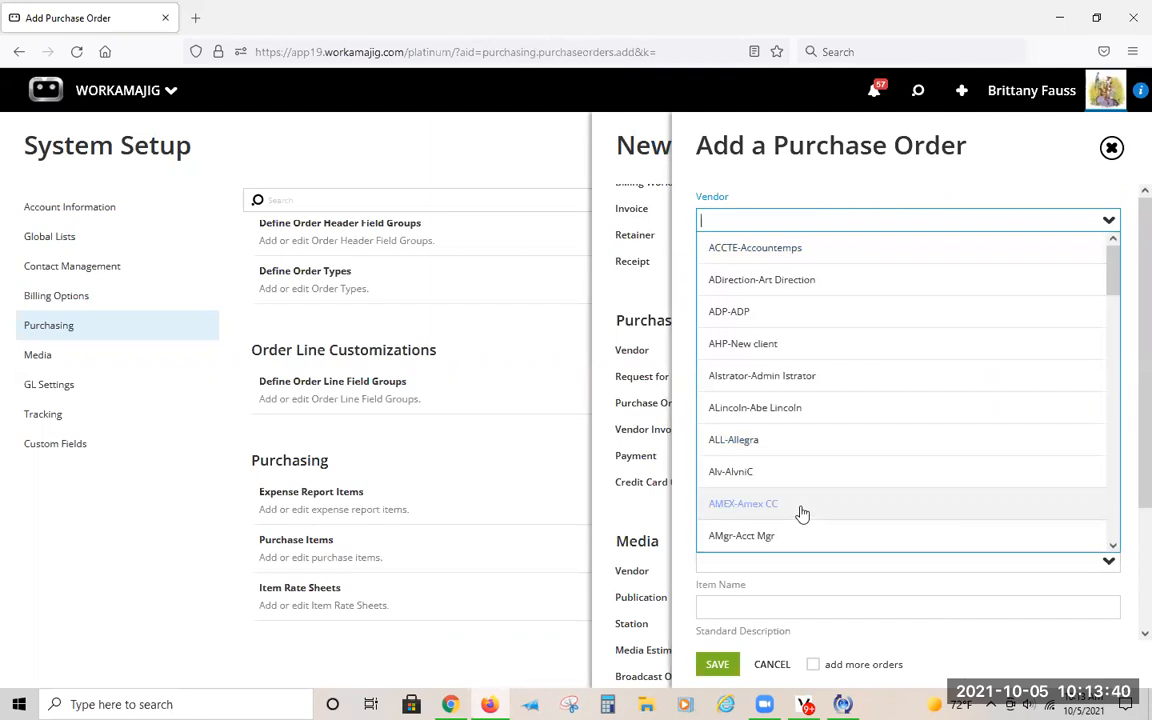
pyautogui.scroll(-4, 801, 508)
pyautogui.scroll(-2, 801, 508)
pyautogui.scroll(-5, 801, 508)
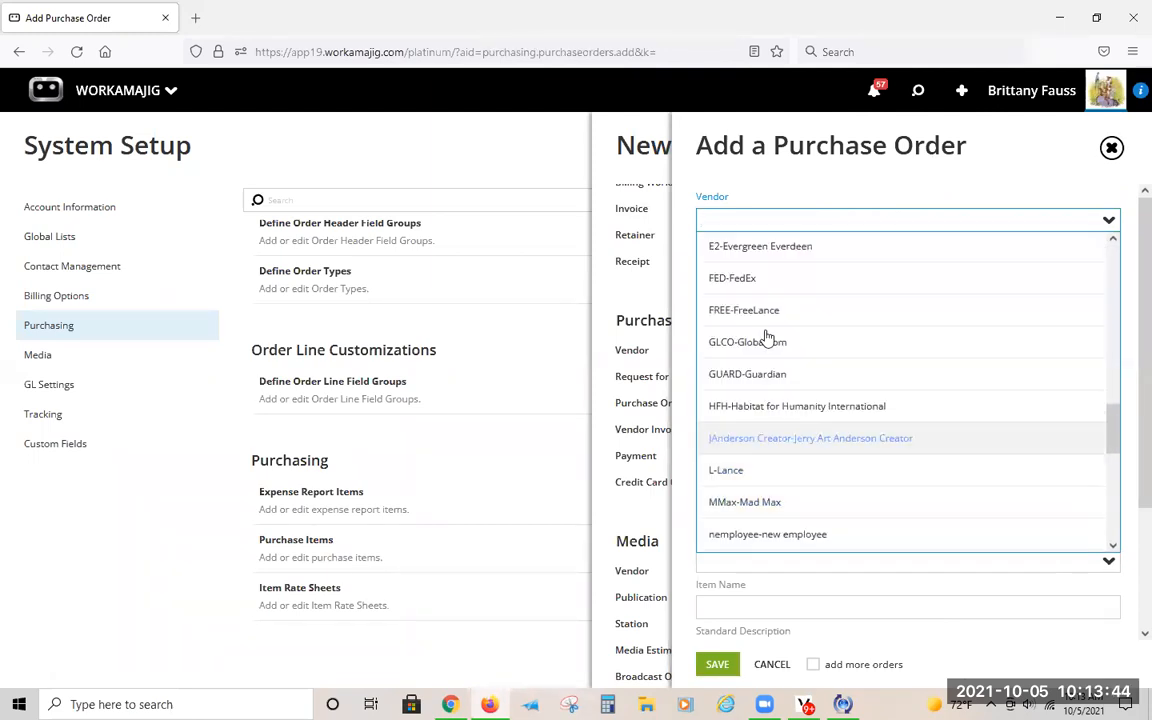
pyautogui.click(758, 285)
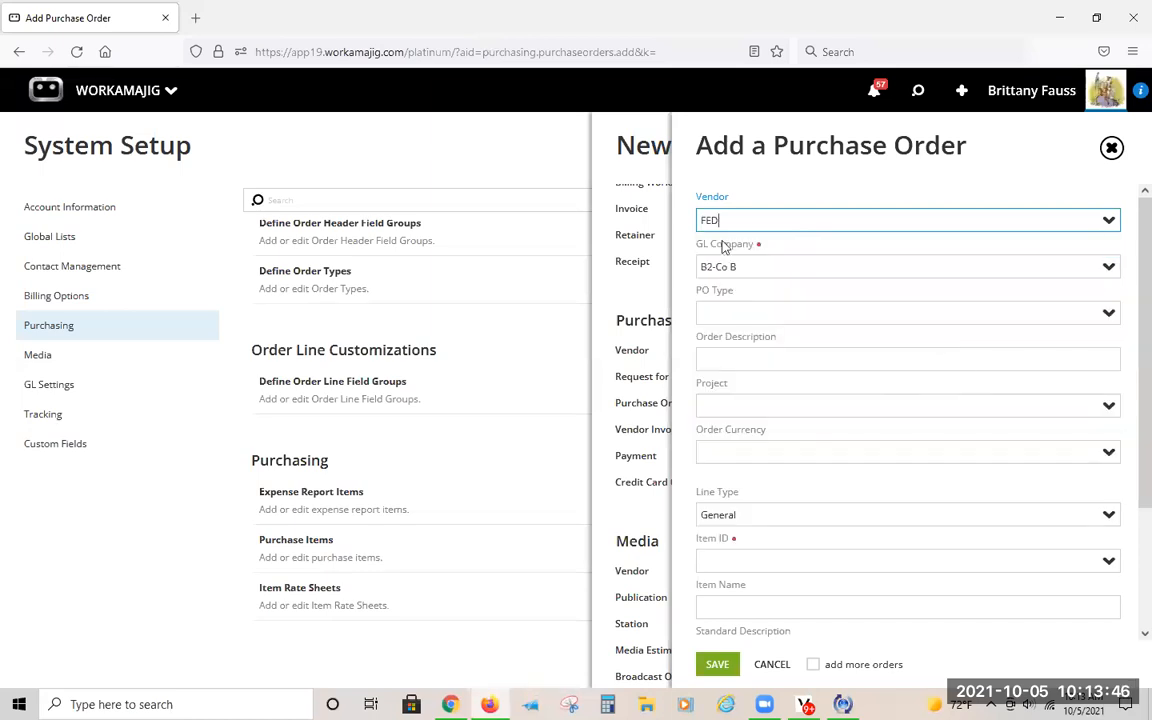
pyautogui.press('Tab')
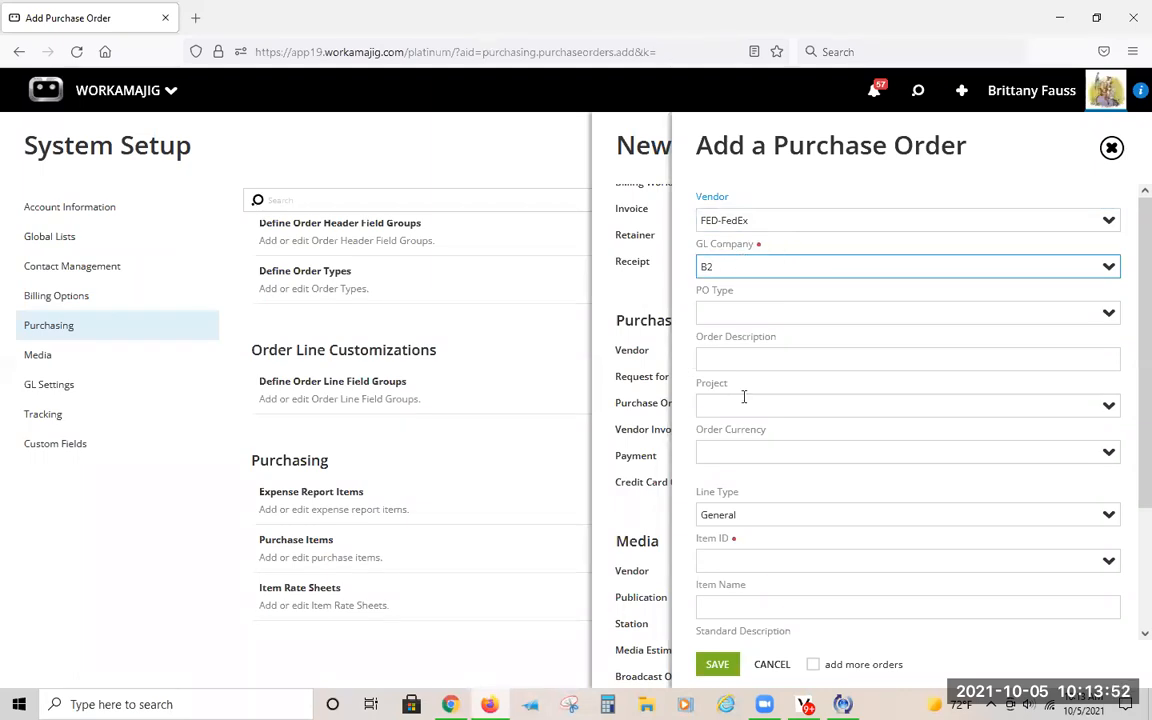
pyautogui.click(735, 314)
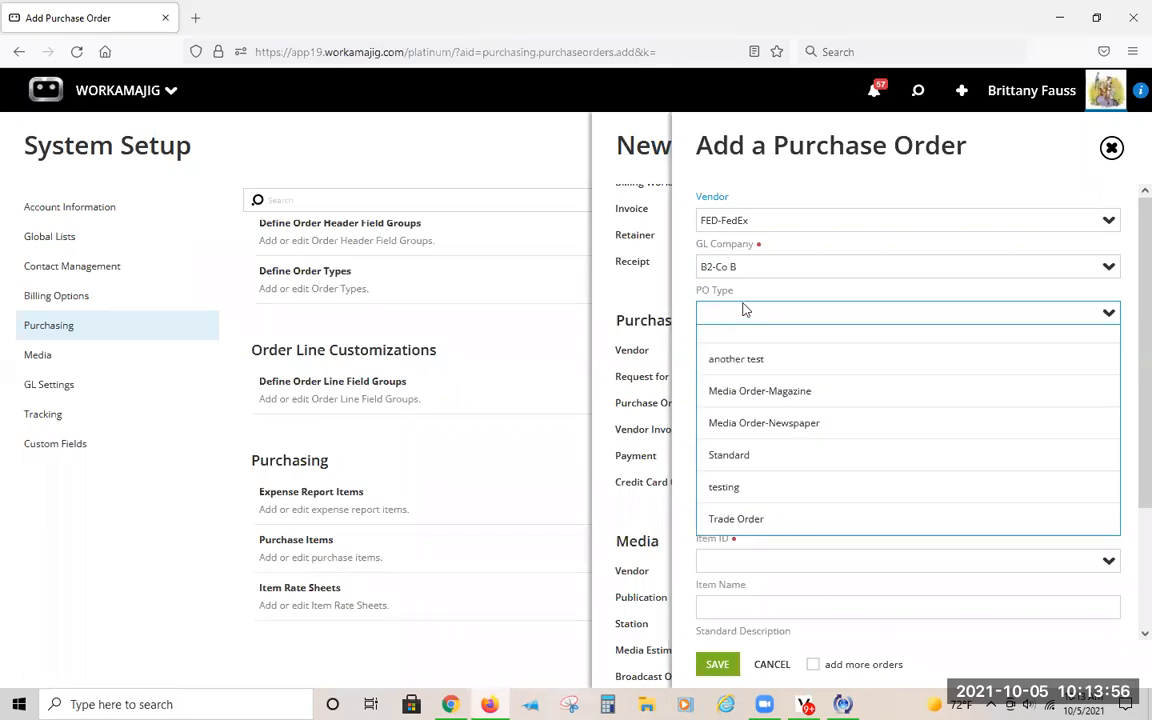
pyautogui.click(763, 299)
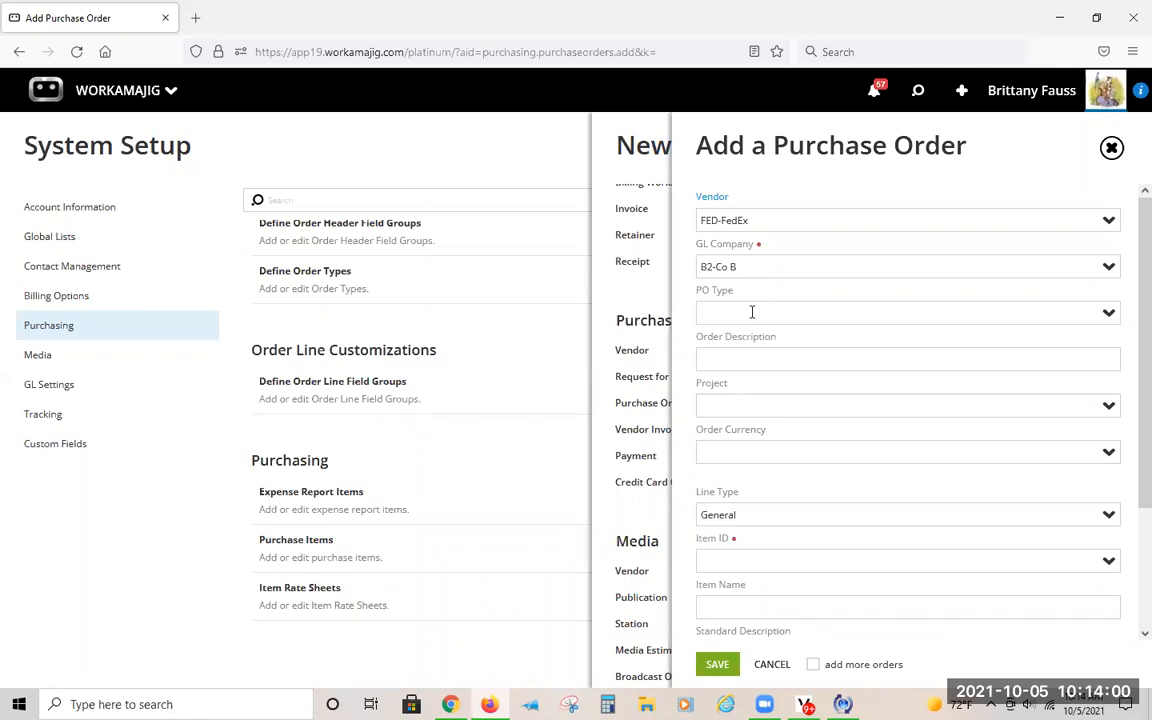
# Step: Fill the order description with a long sample text starting "this is where the description." followed by random filler letters
pyautogui.click(758, 362)
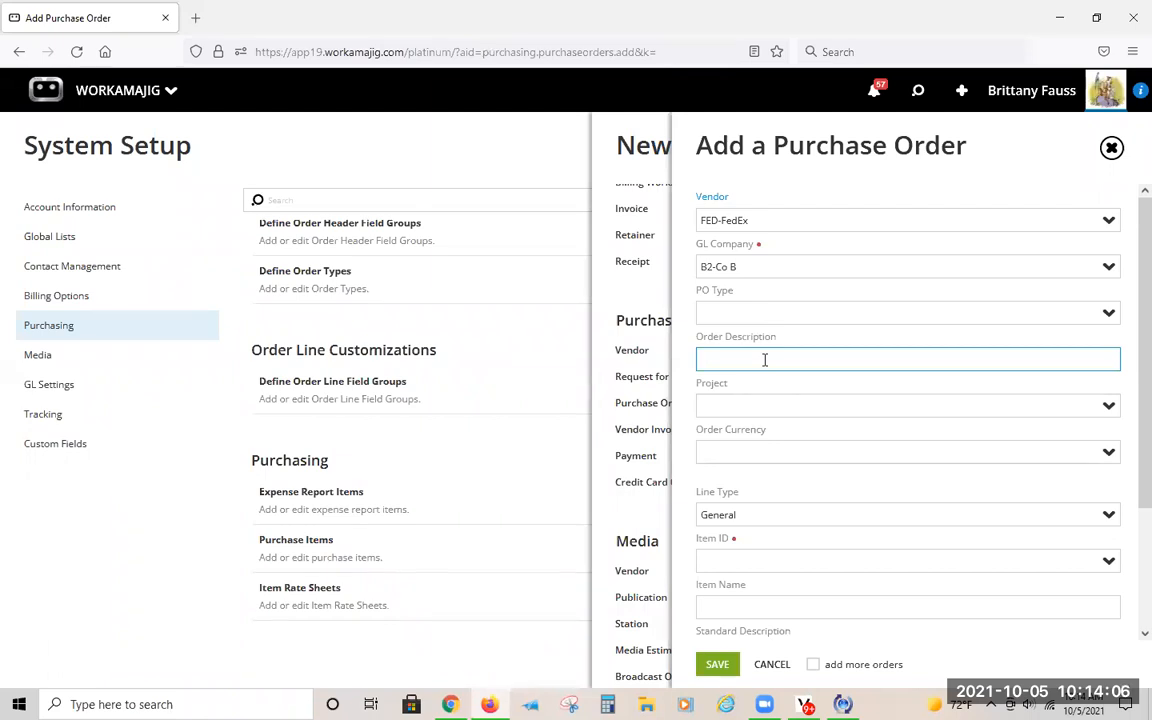
pyautogui.write('this is where the descrio')
pyautogui.press('BackSpace')
pyautogui.write('ption')
pyautogui.write(' ksdfkjshdfkjshlfsadfkjhksdfhjksdjfhkjs')
pyautogui.write('dfhkjsdfhkjsdfhkjsdfhkjsdfhkjsdfhkjsdfkjshdfkjshdfkjshdfkjshdk')
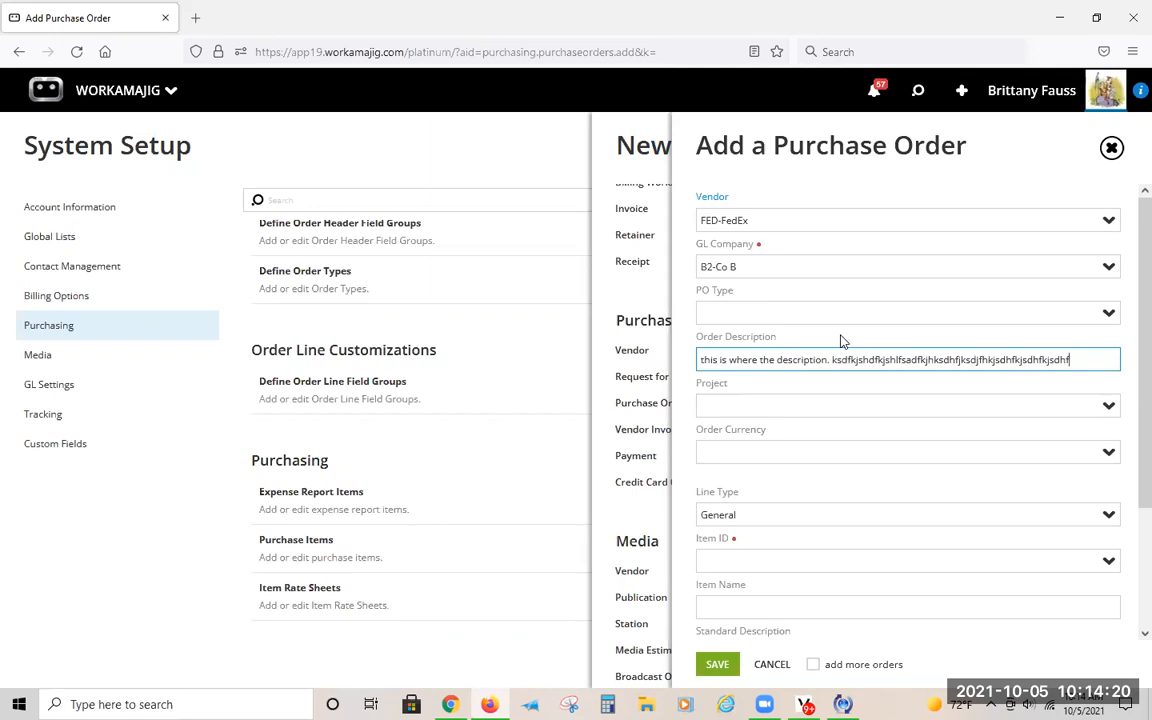
pyautogui.write('fjhsdkfjhskdjfhiuheiuhsr')
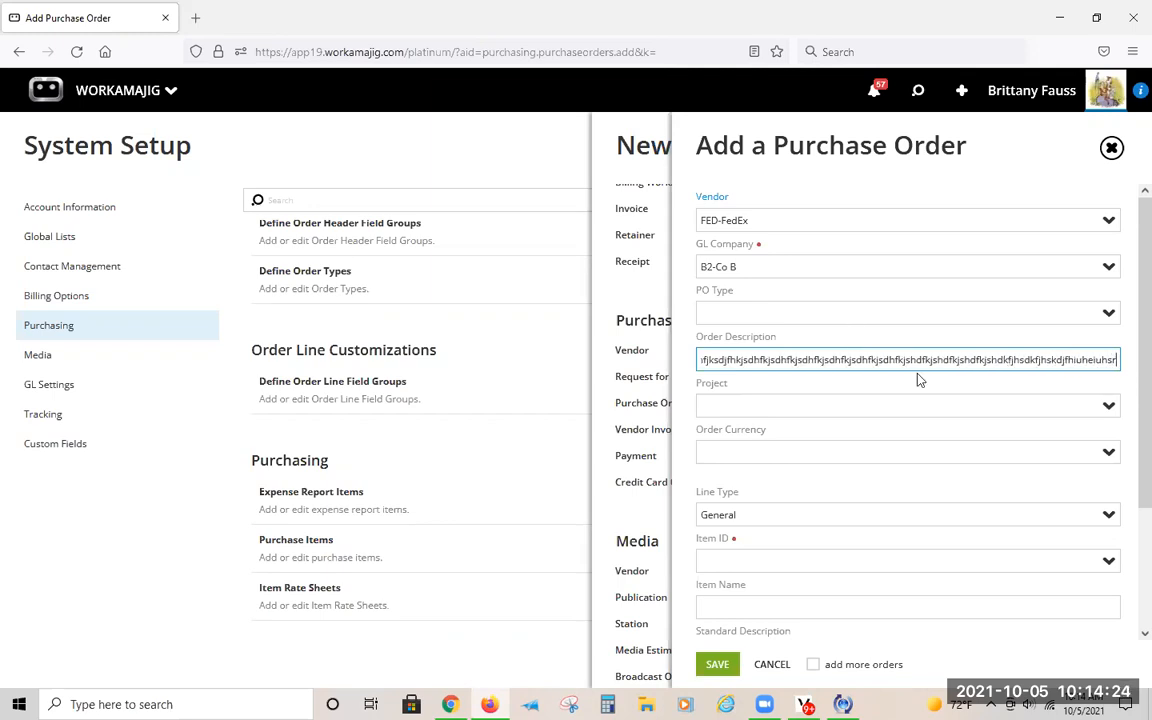
pyautogui.moveTo(1117, 359); pyautogui.dragTo(411, 382)
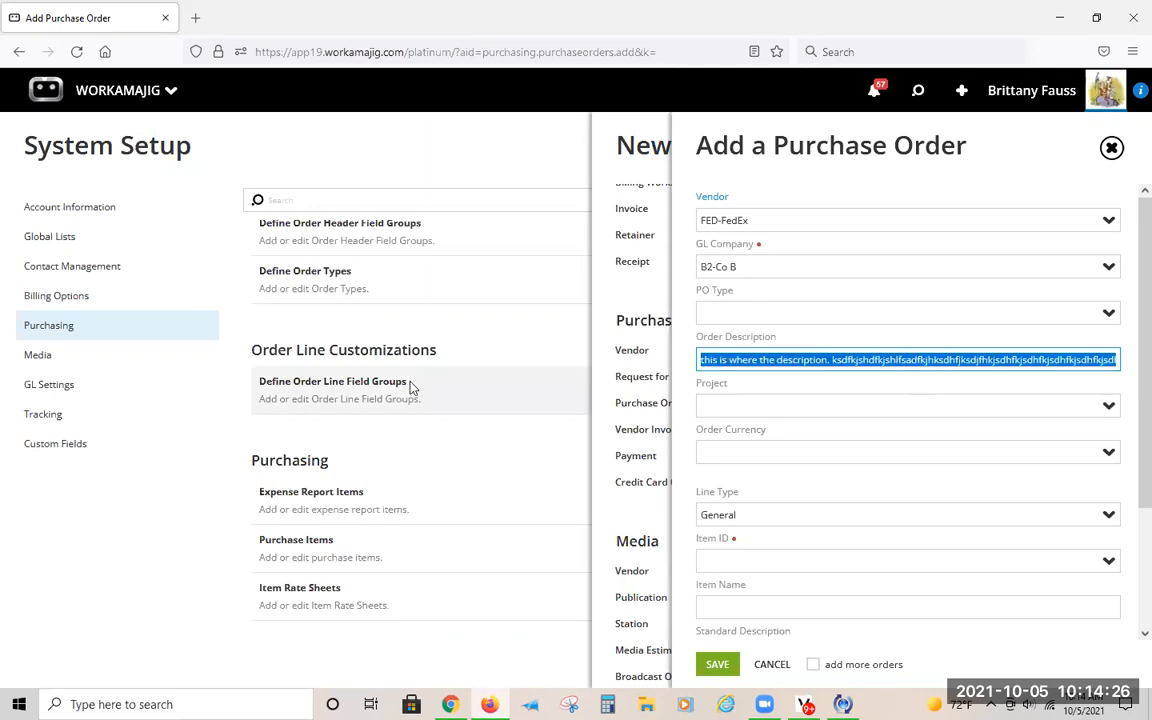
pyautogui.press('Right')
# Step: Assign the purchase order to project 3d222-0003 - name
pyautogui.click(773, 392)
pyautogui.click(776, 401)
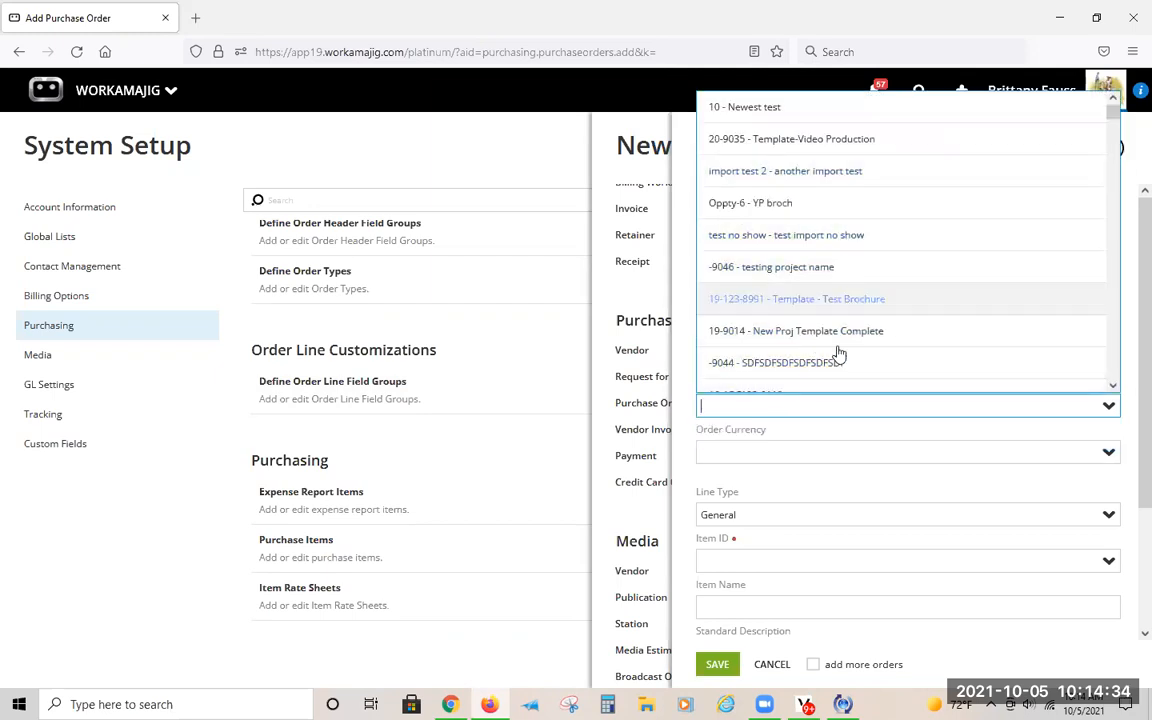
pyautogui.scroll(-3, 869, 343)
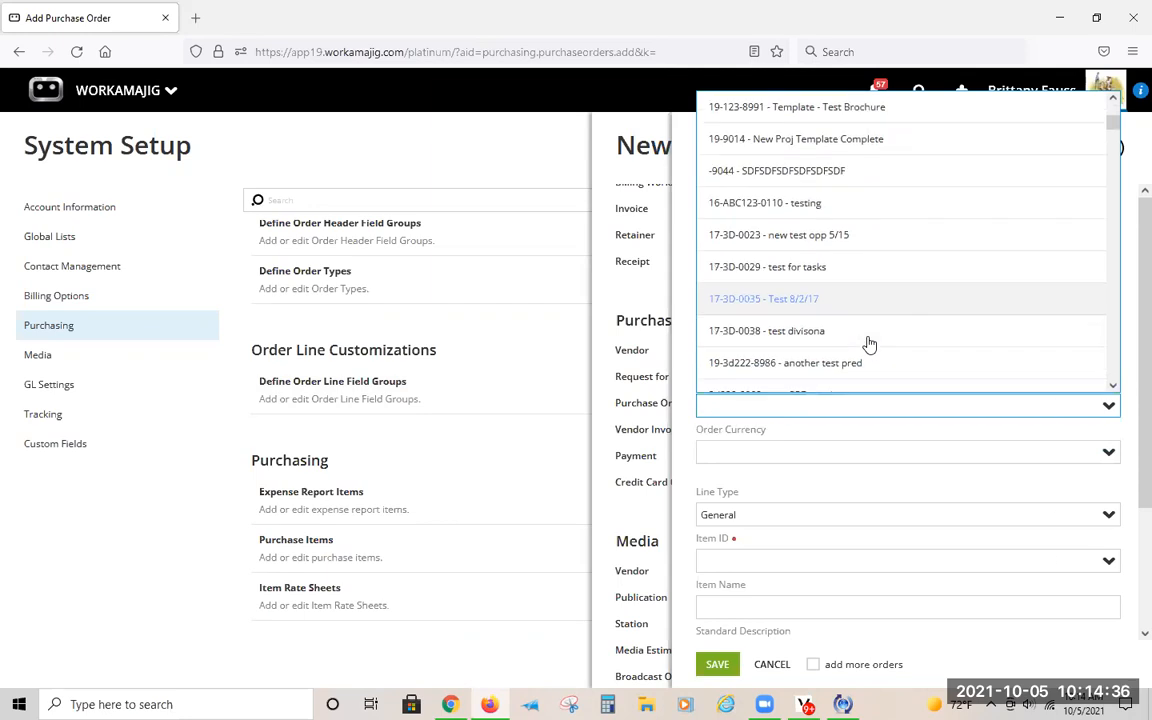
pyautogui.scroll(-1, 869, 343)
pyautogui.scroll(-2, 869, 343)
pyautogui.scroll(-1, 869, 343)
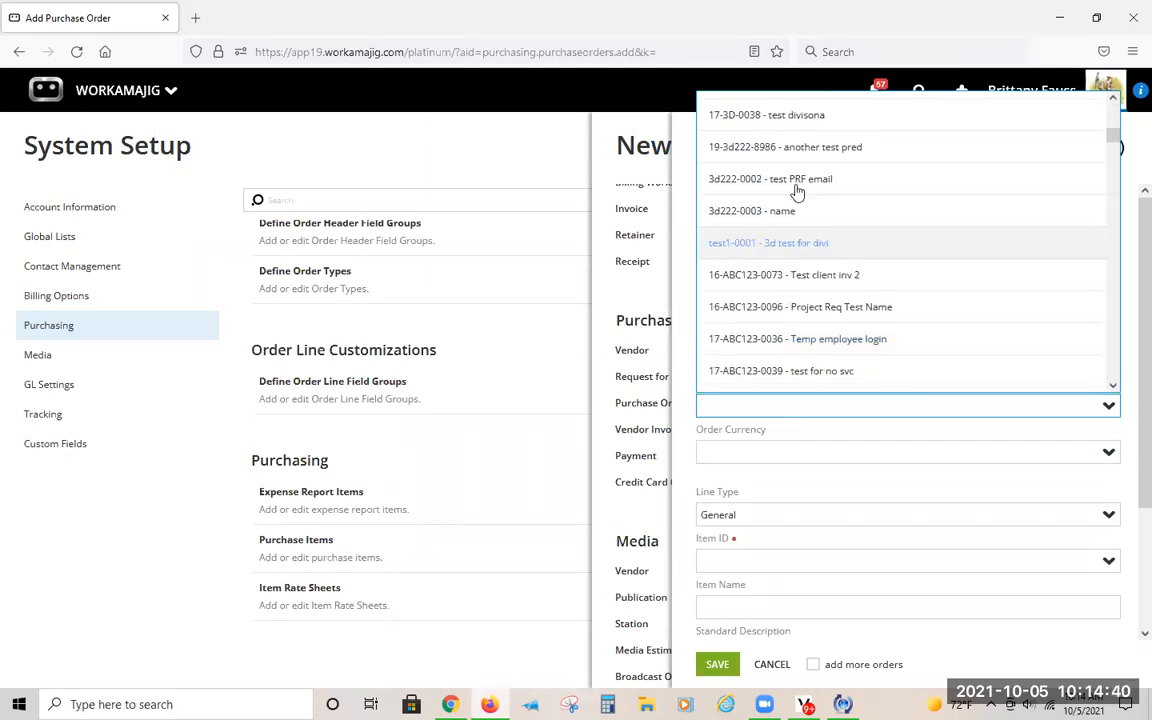
pyautogui.click(752, 213)
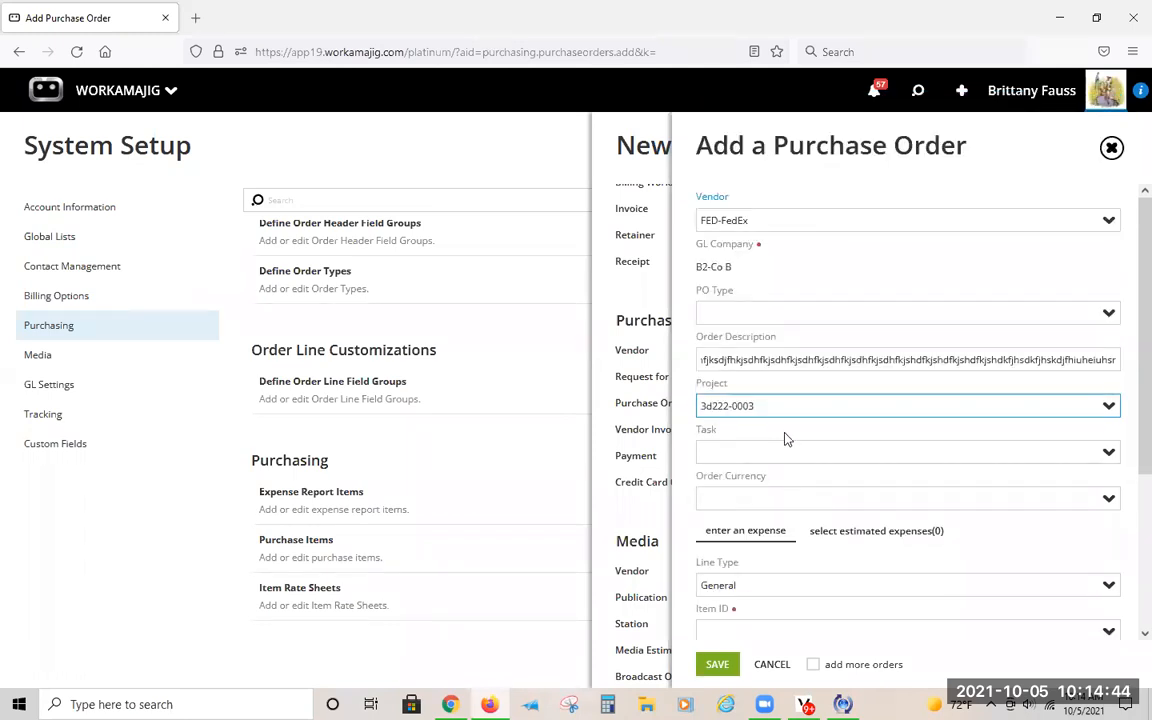
# Step: Examine the project tasks available for the purchase order and leave the task empty
pyautogui.click(715, 461)
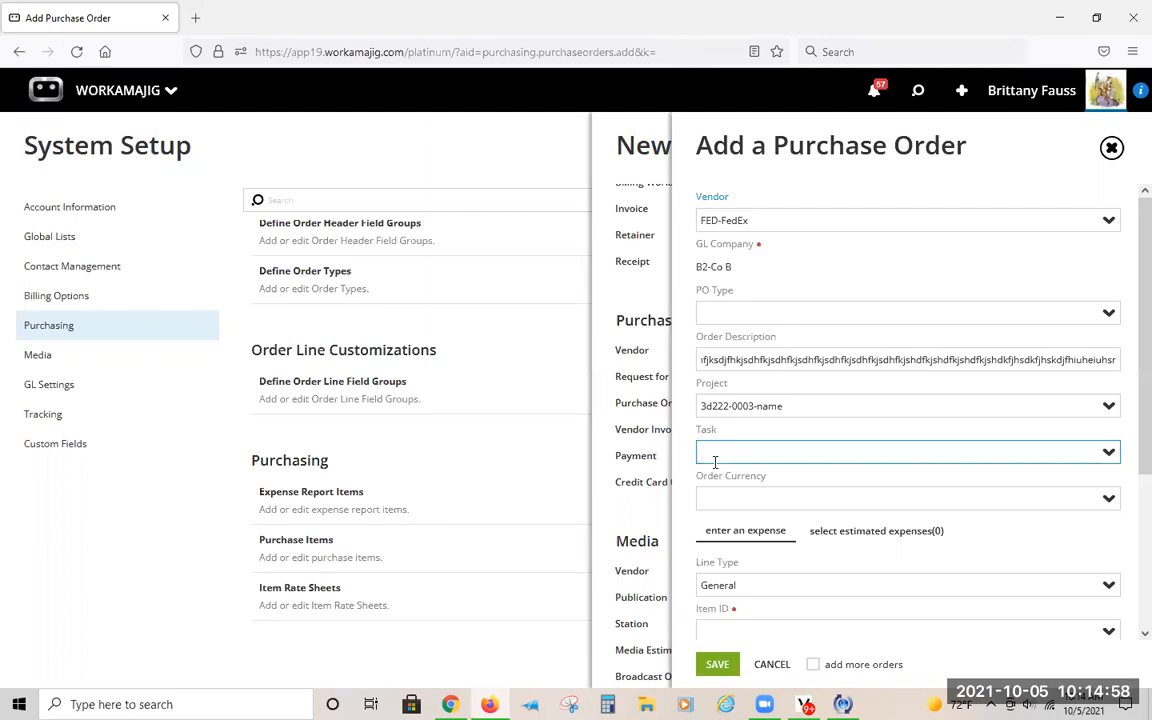
pyautogui.click(1106, 454)
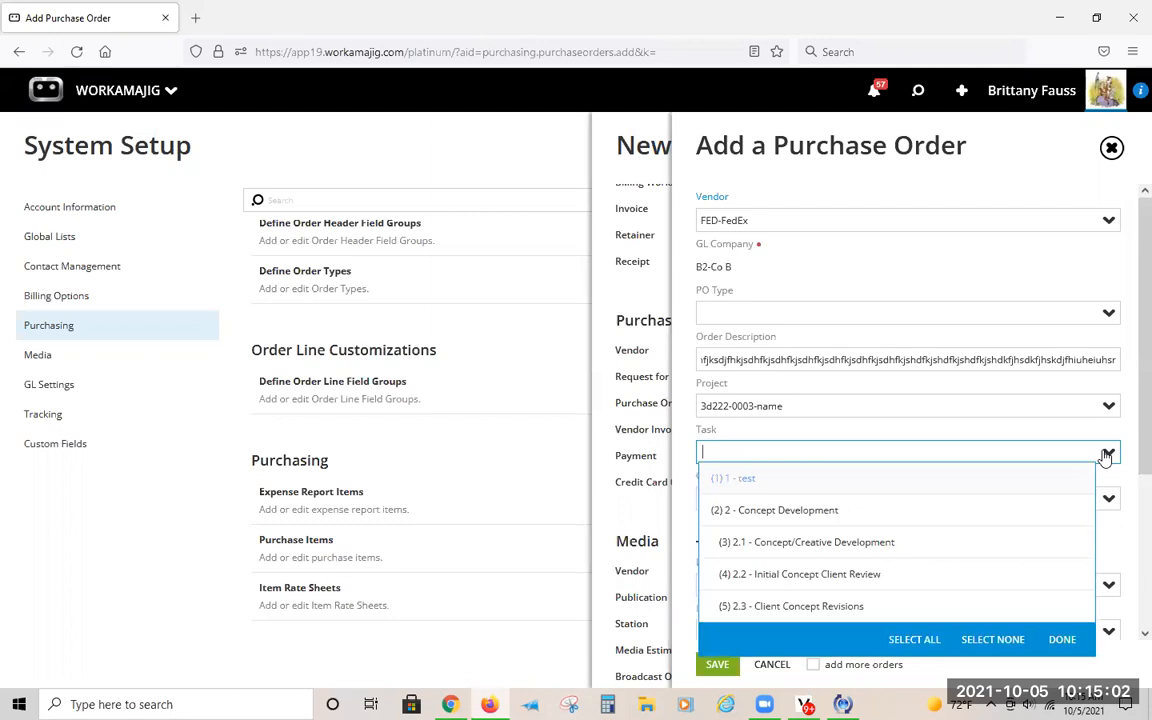
pyautogui.click(753, 450)
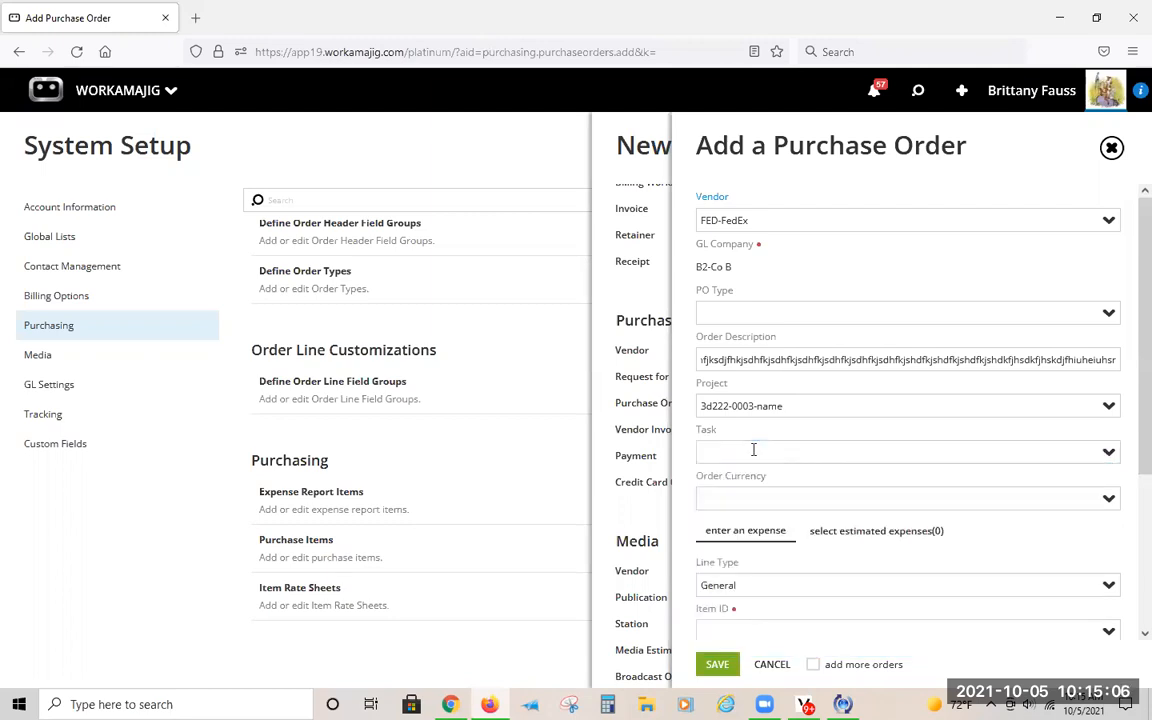
# Step: Choose PROD-Shipping-Shipping as the item for the purchase order's expense line
pyautogui.scroll(-2, 761, 505)
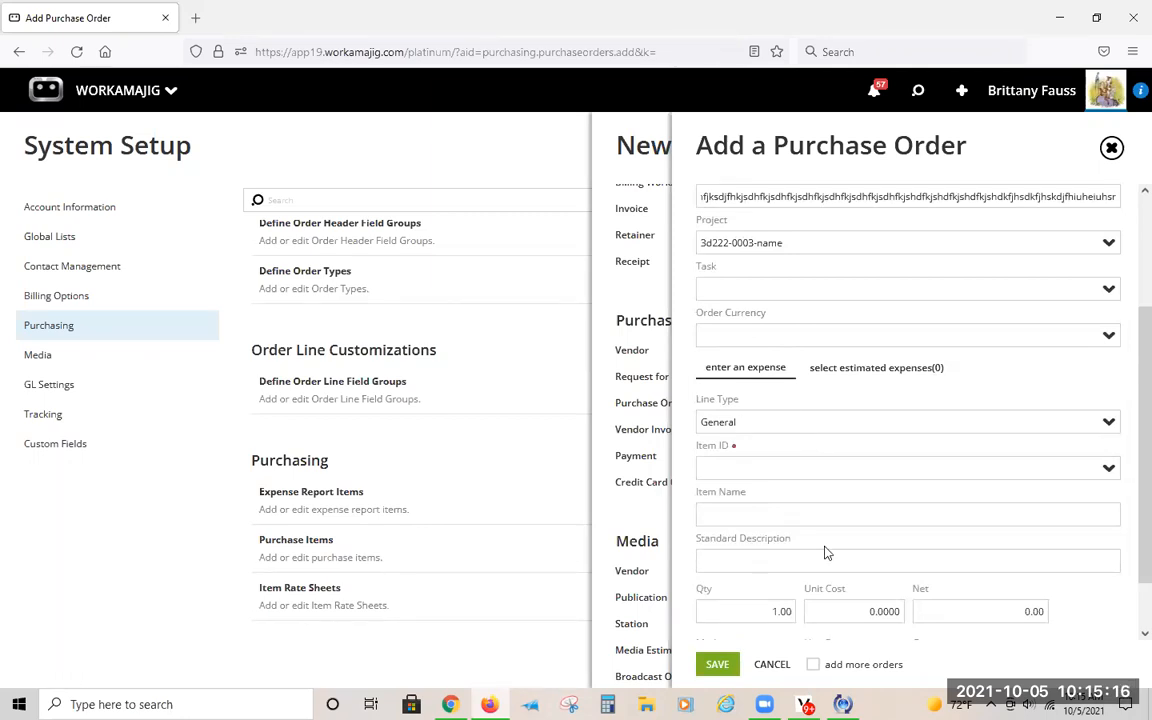
pyautogui.click(781, 470)
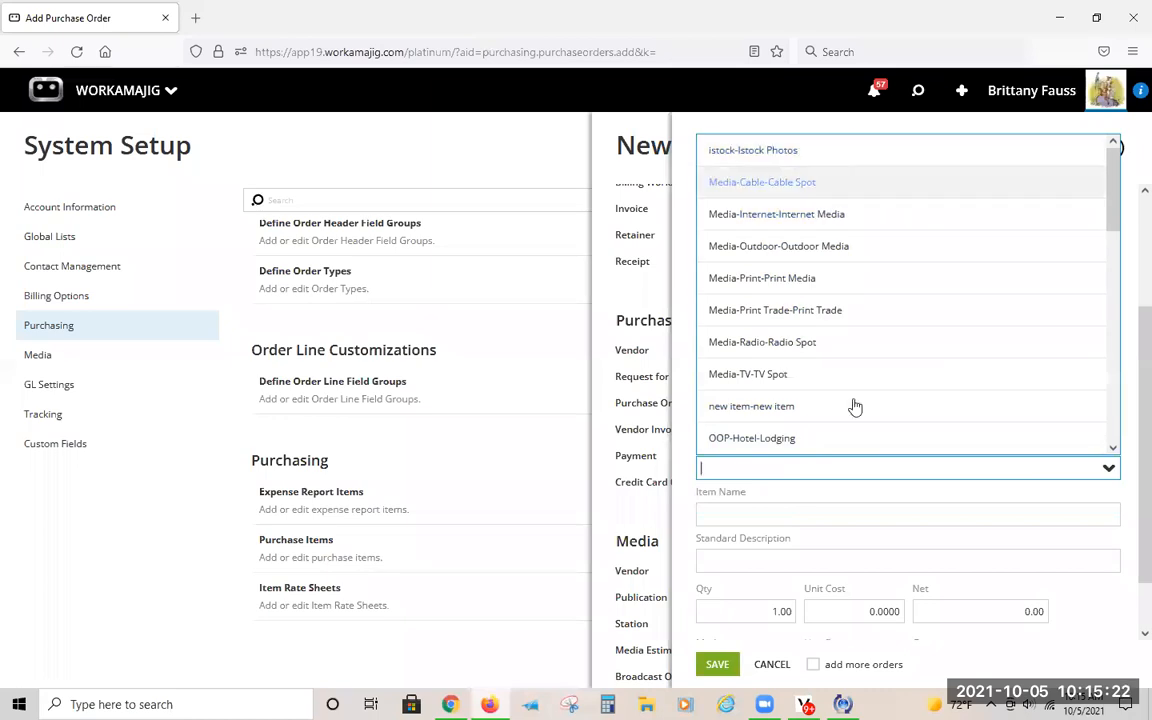
pyautogui.scroll(-5, 863, 437)
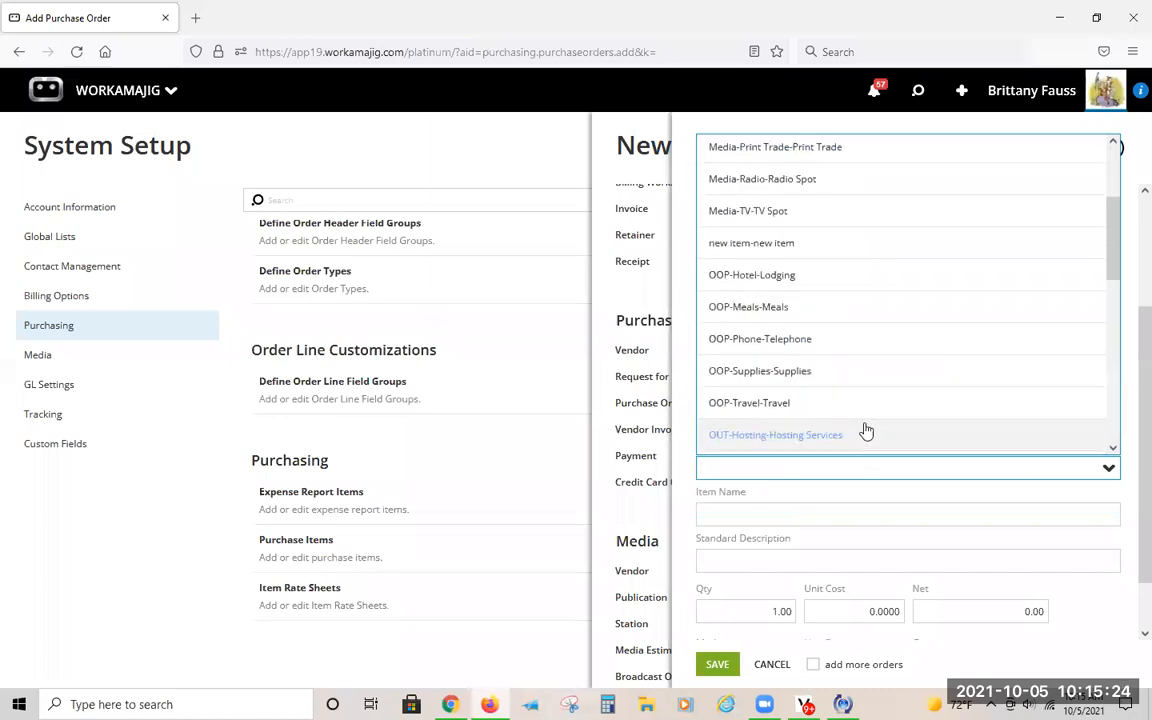
pyautogui.scroll(-2, 866, 430)
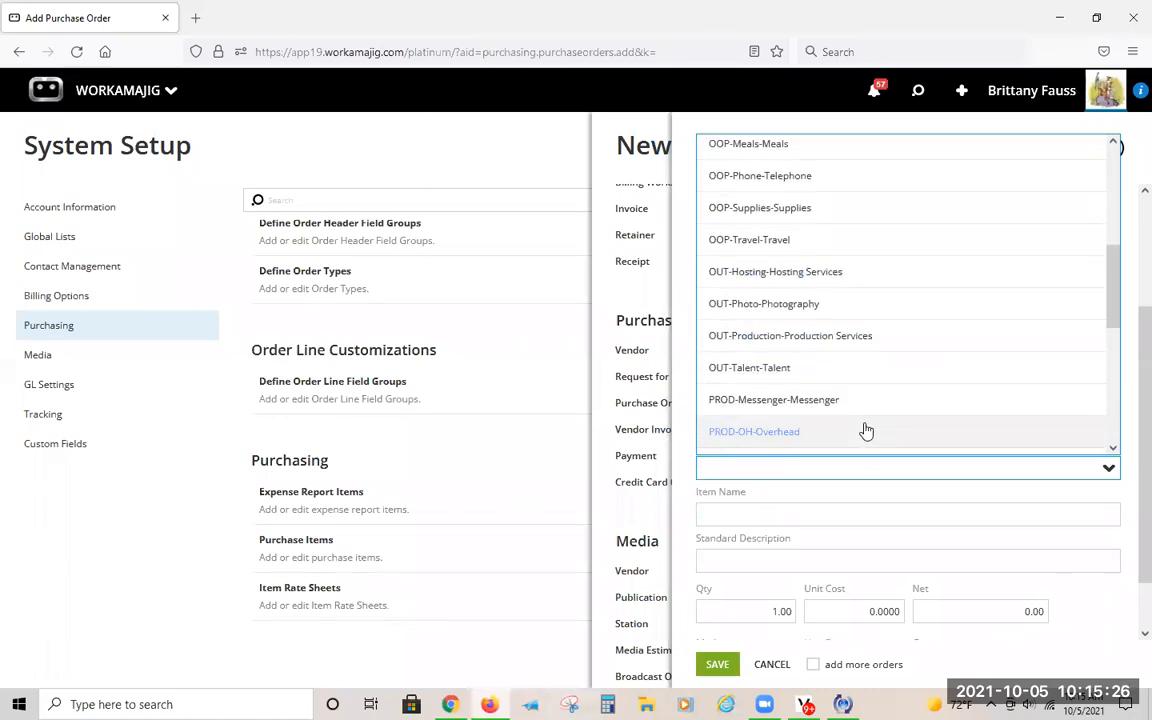
pyautogui.scroll(-2, 866, 430)
pyautogui.scroll(-3, 866, 430)
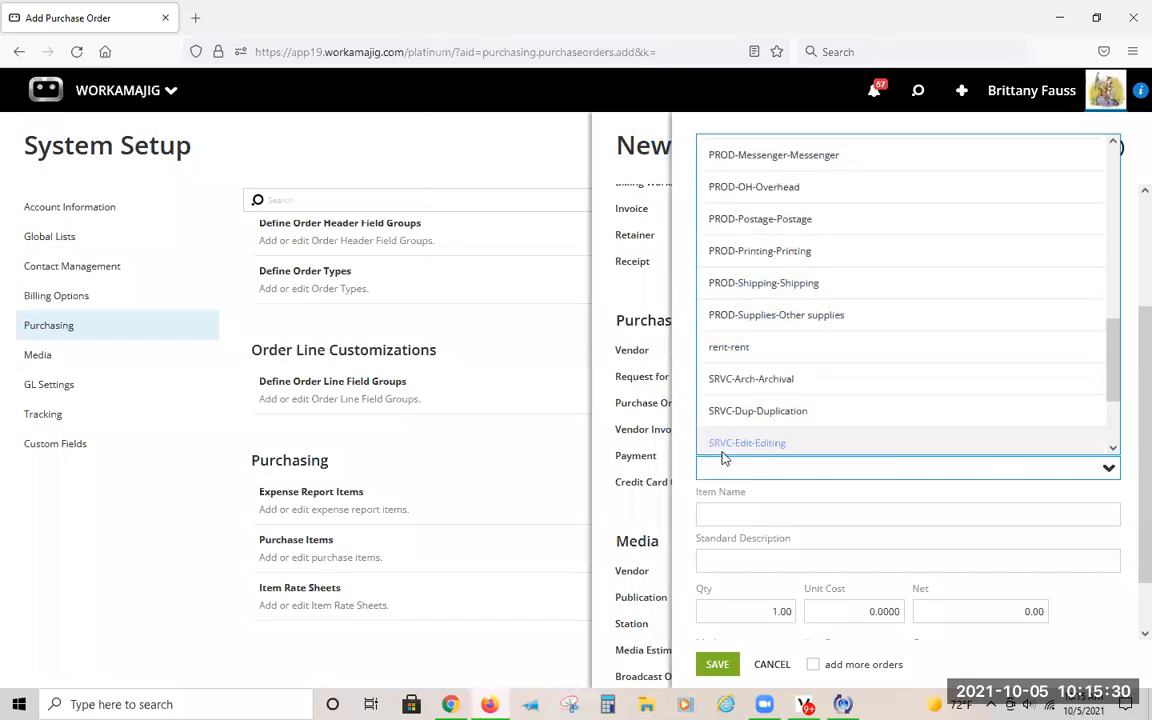
pyautogui.write('ship')
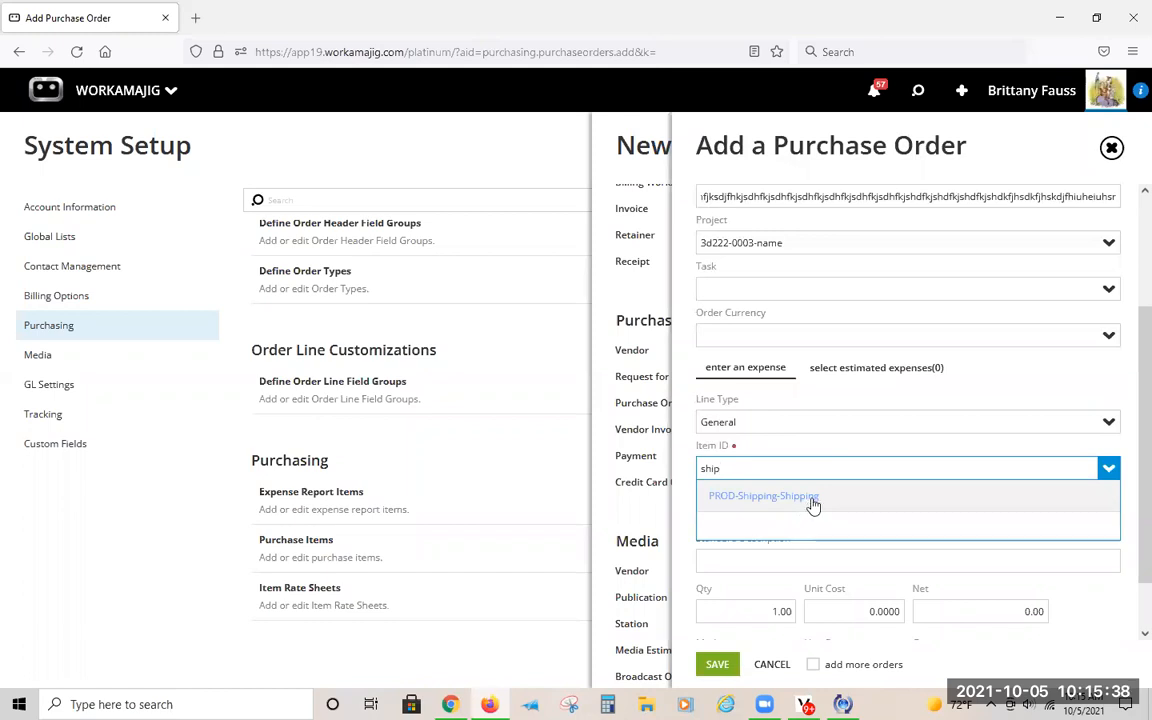
pyautogui.click(811, 507)
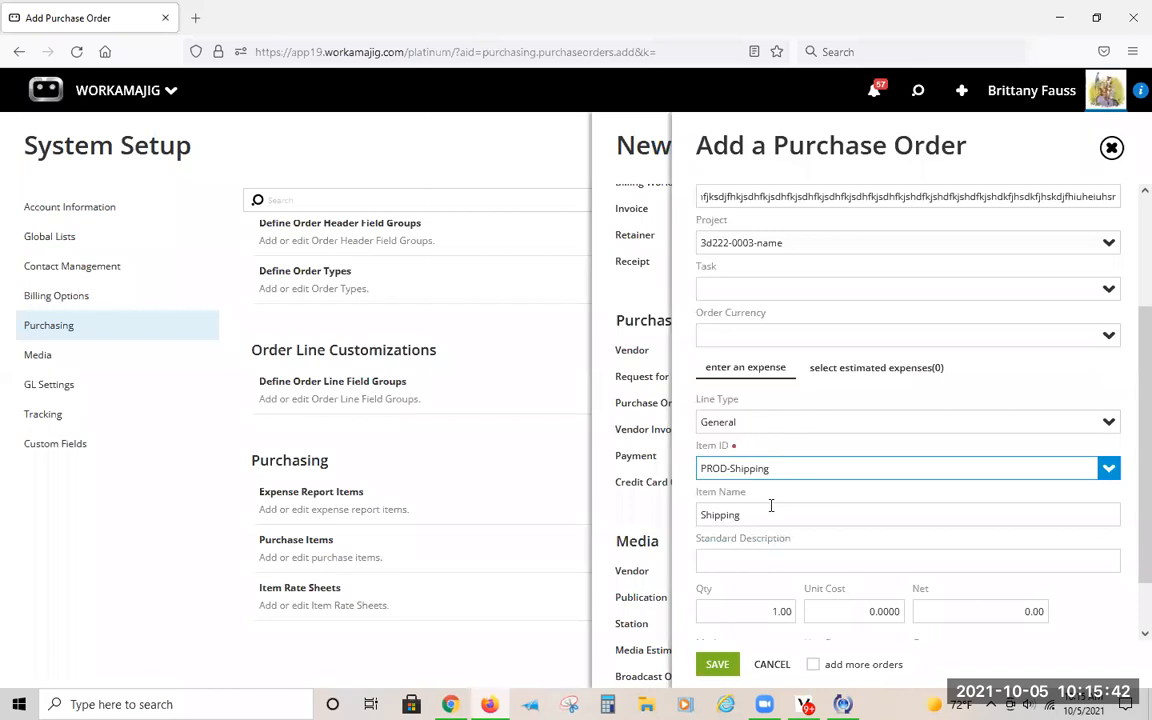
# Step: Keep the item name Shipping and enter "shipping 100 items out to ......" as the line's standard description
pyautogui.click(840, 502)
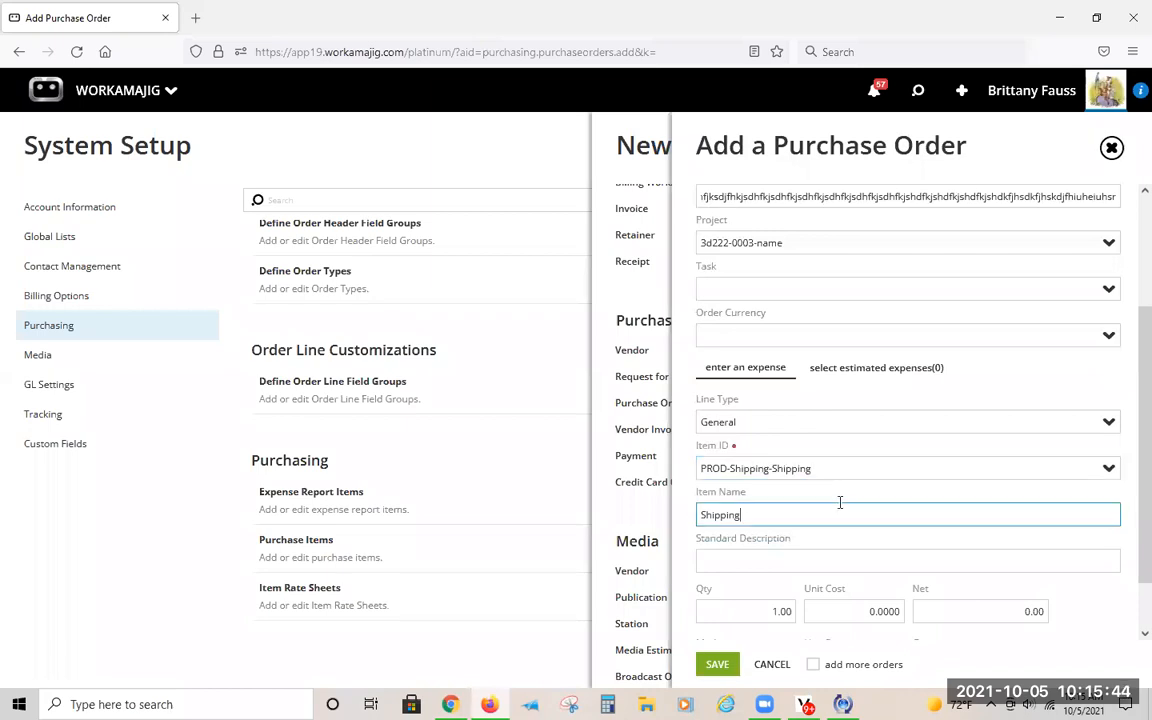
pyautogui.click(748, 558)
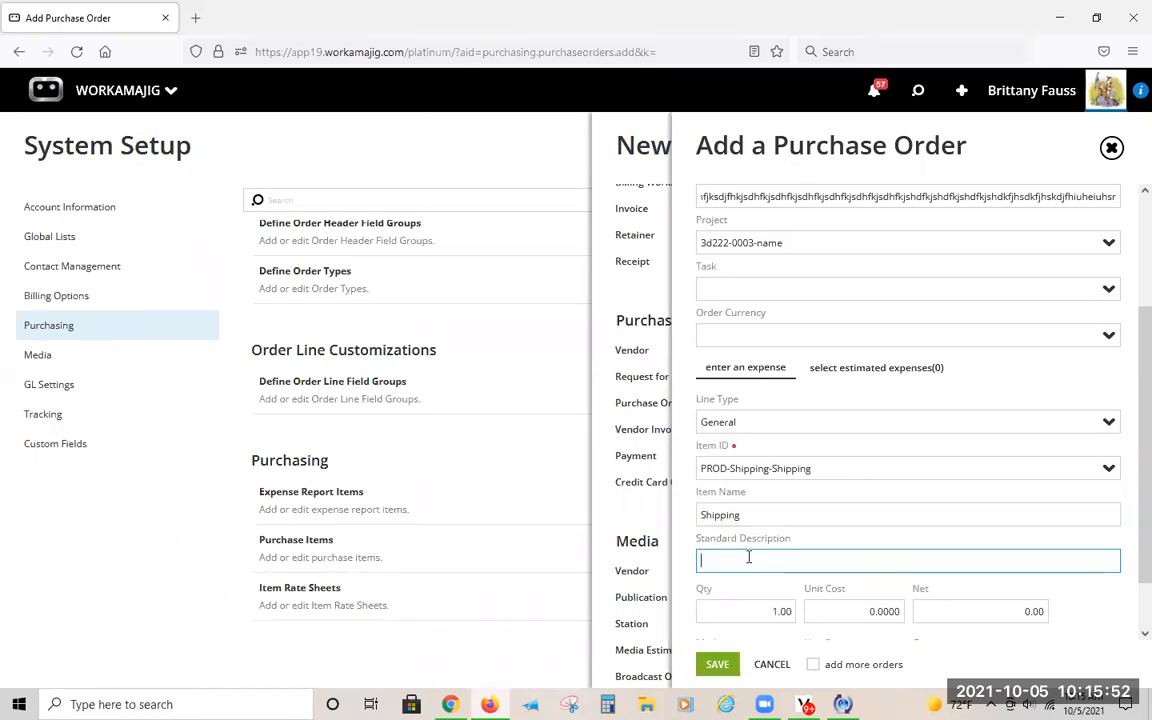
pyautogui.write('shipping')
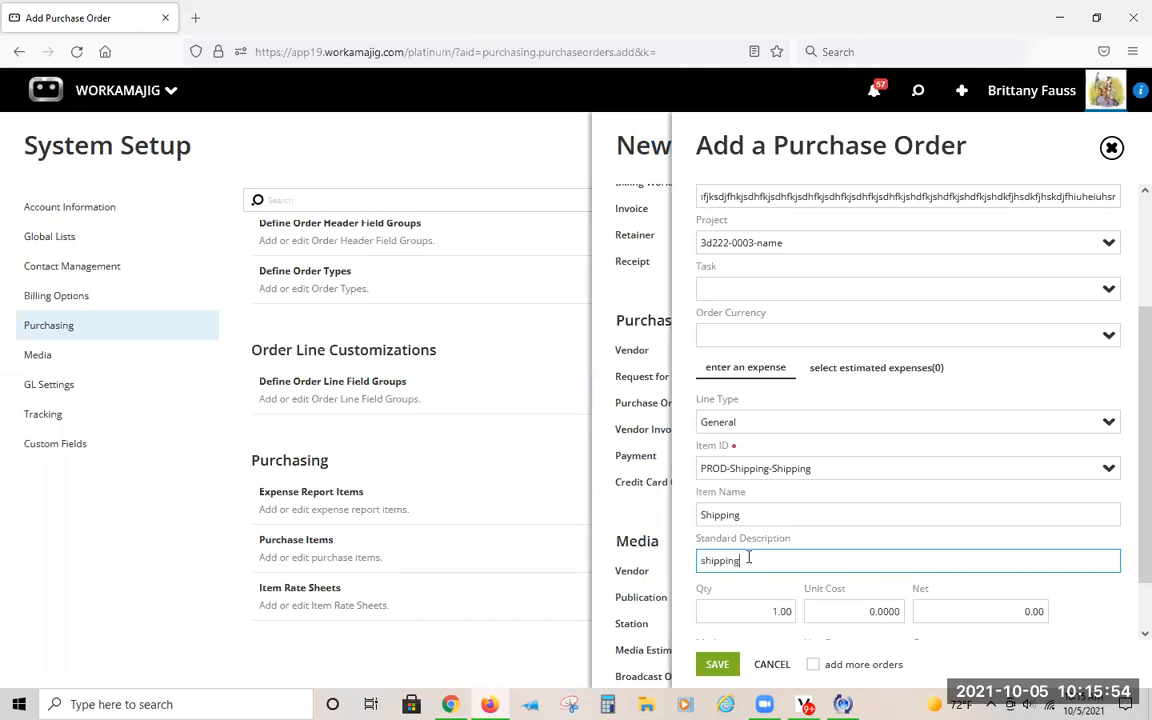
pyautogui.write(' 100 items out to ......')
# Step: Set the shipping line's unit cost to 1400 and its quantity to 100
pyautogui.scroll(-1, 1059, 484)
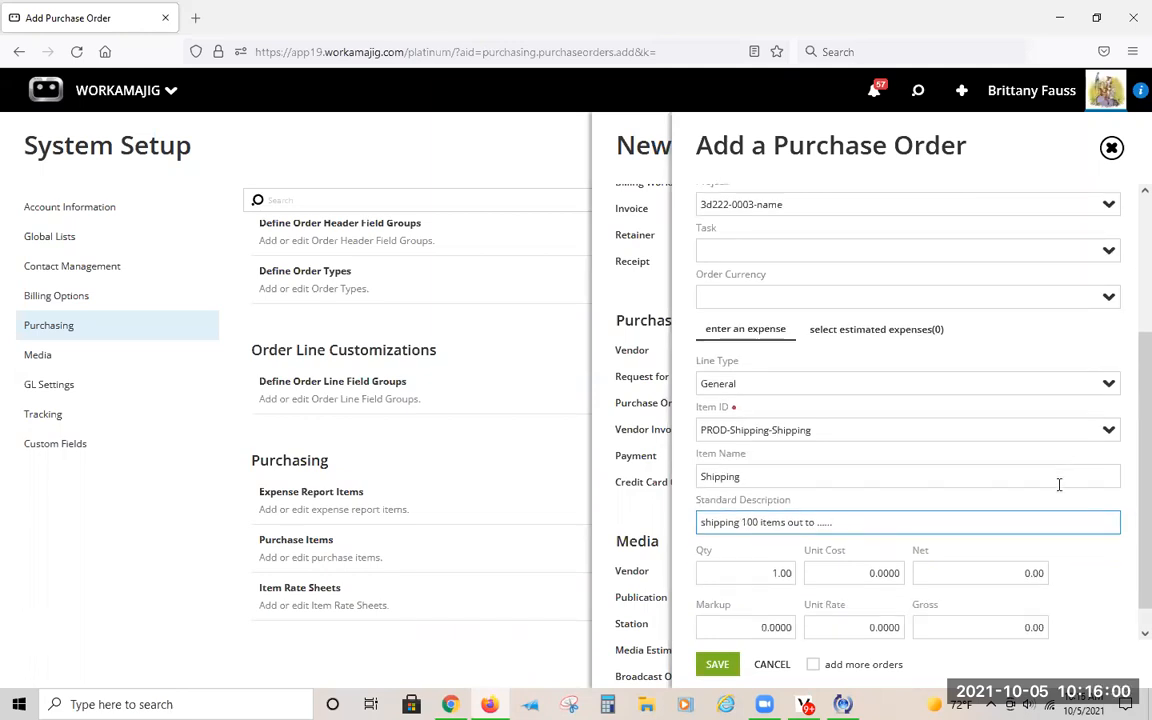
pyautogui.scroll(-1, 1059, 484)
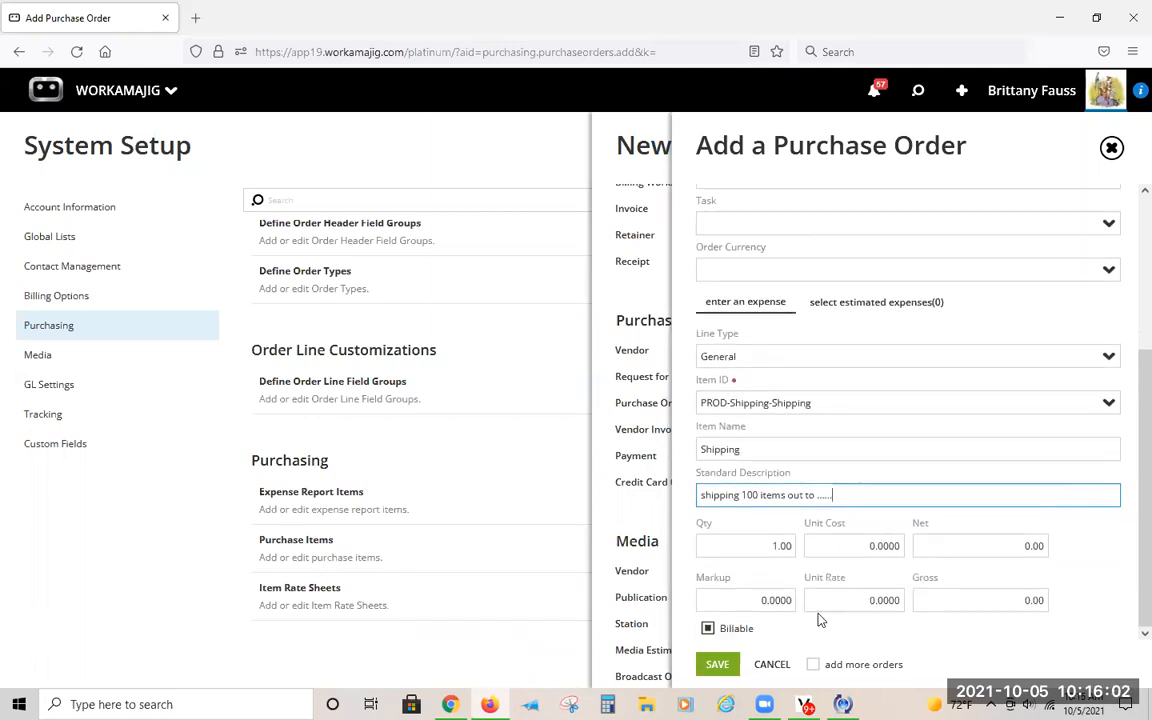
pyautogui.click(765, 546)
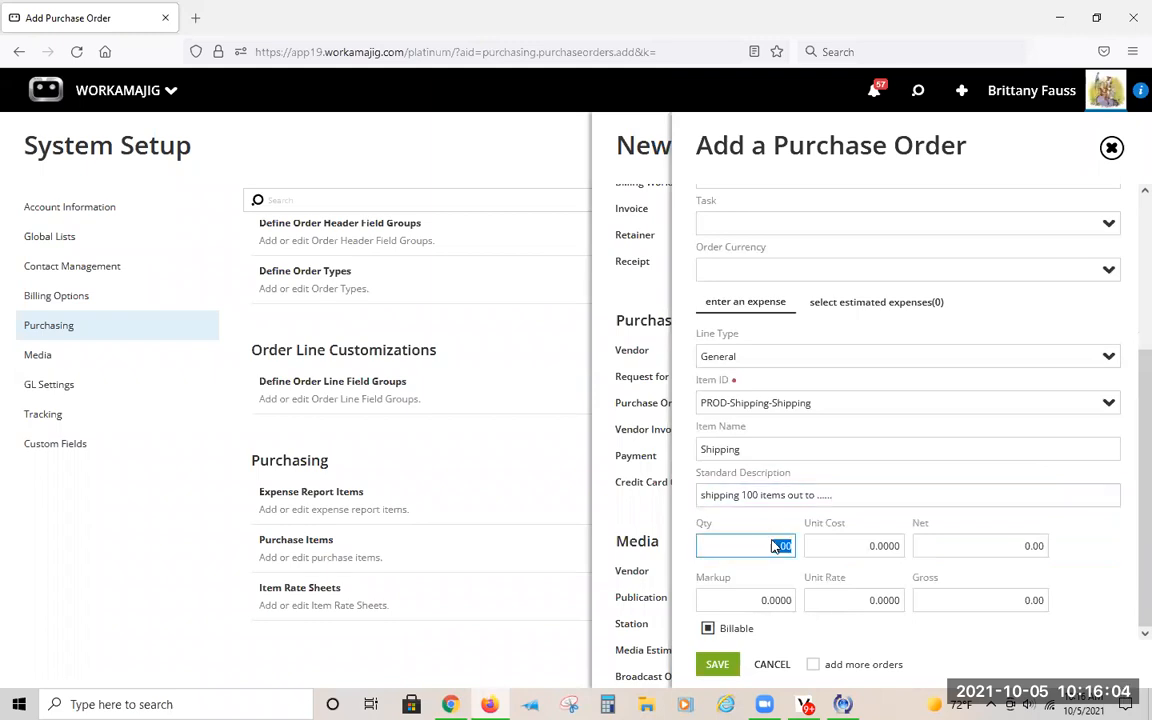
pyautogui.click(880, 546)
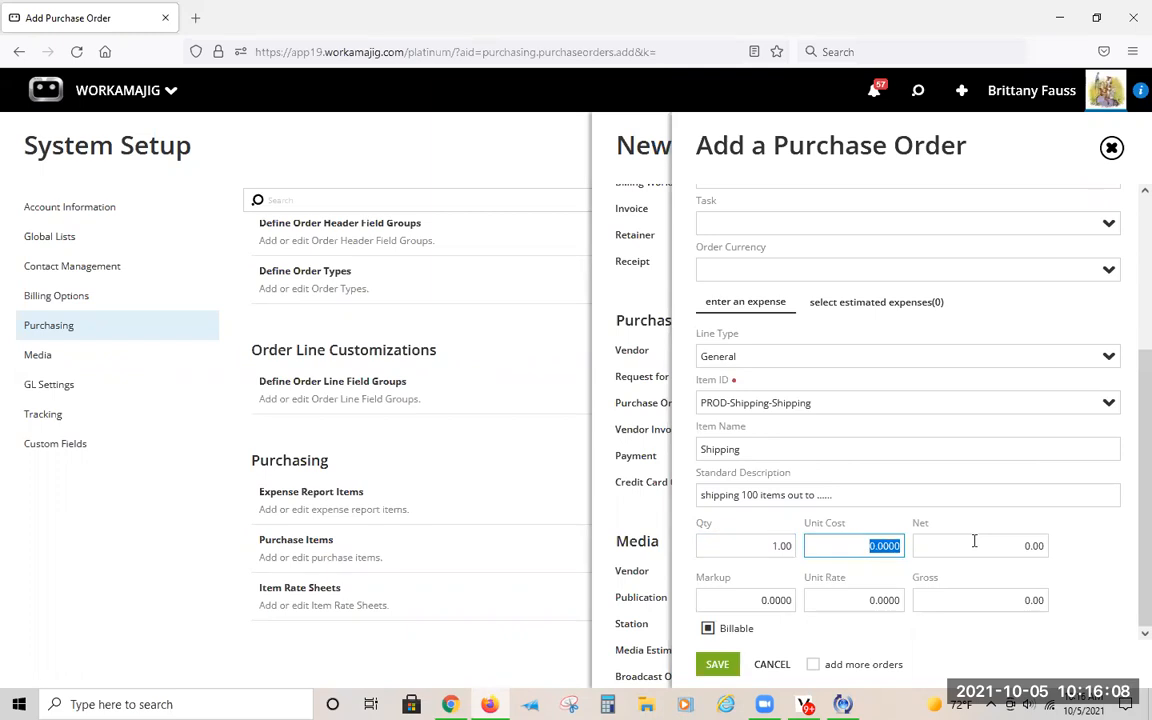
pyautogui.write('1400')
pyautogui.click(776, 545)
pyautogui.moveTo(746, 545); pyautogui.dragTo(883, 545)
pyautogui.write('100')
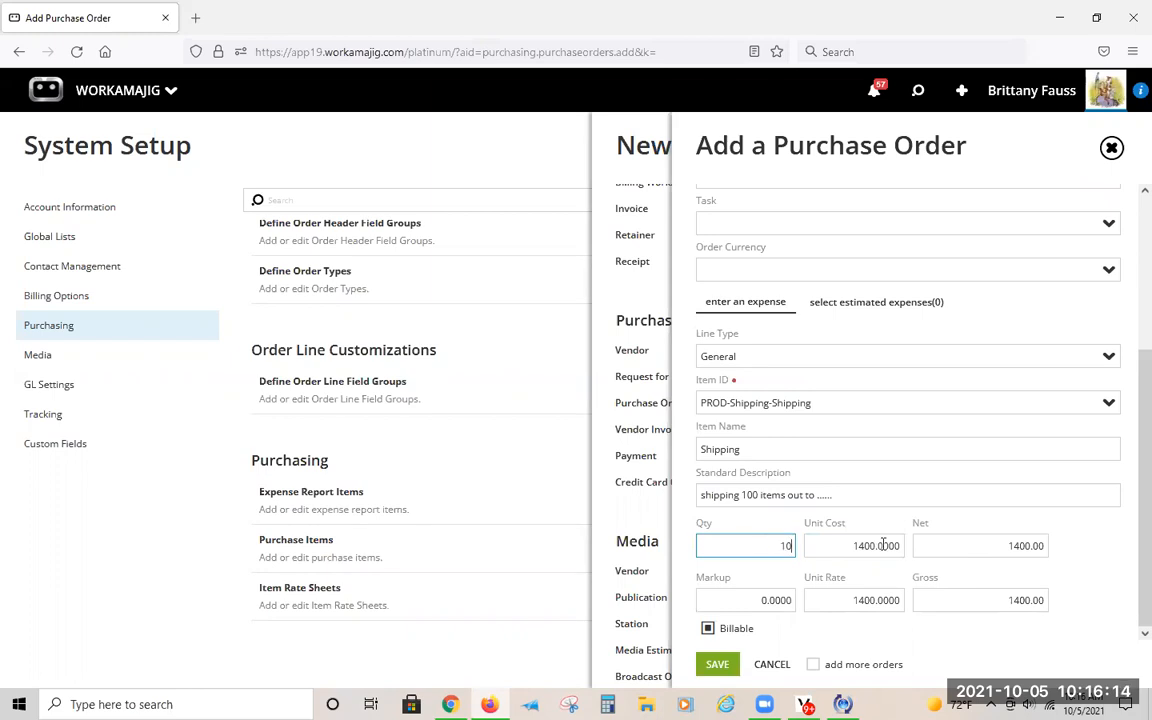
# Step: Try a unit cost of 14 on the shipping line and restore it to 1400
pyautogui.click(876, 545)
pyautogui.press('BackSpace')
pyautogui.press('BackSpace')
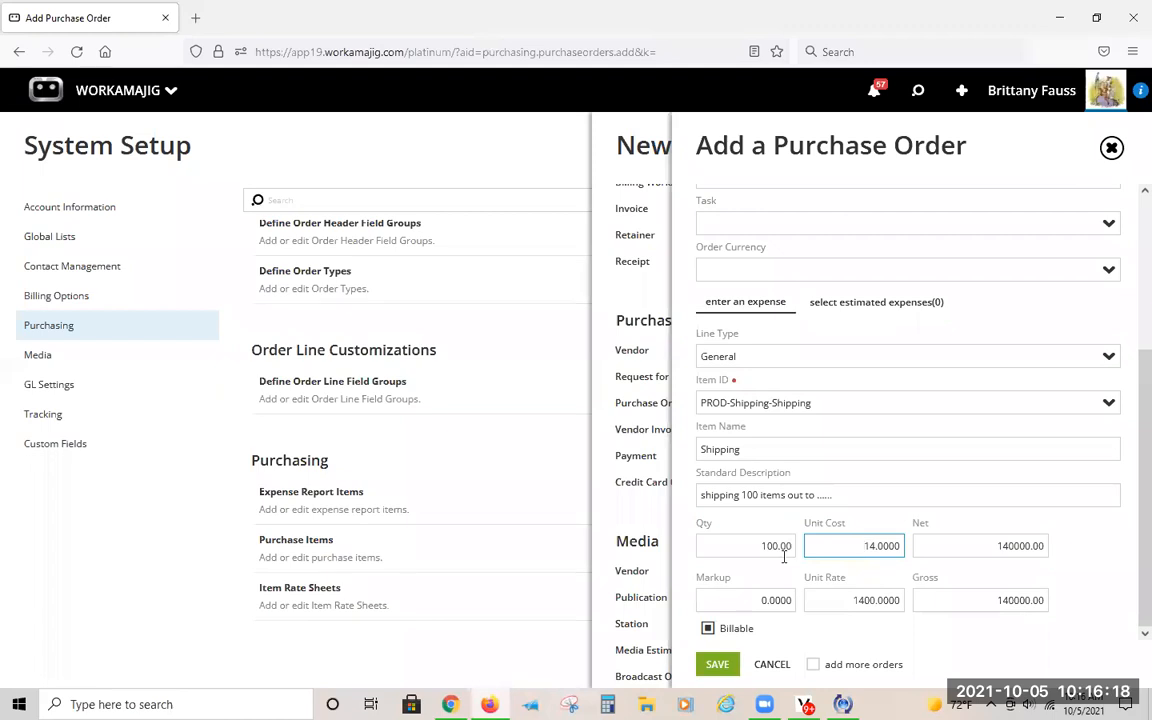
pyautogui.write('00')
# Step: Reduce the shipping line's quantity to 10
pyautogui.click(776, 545)
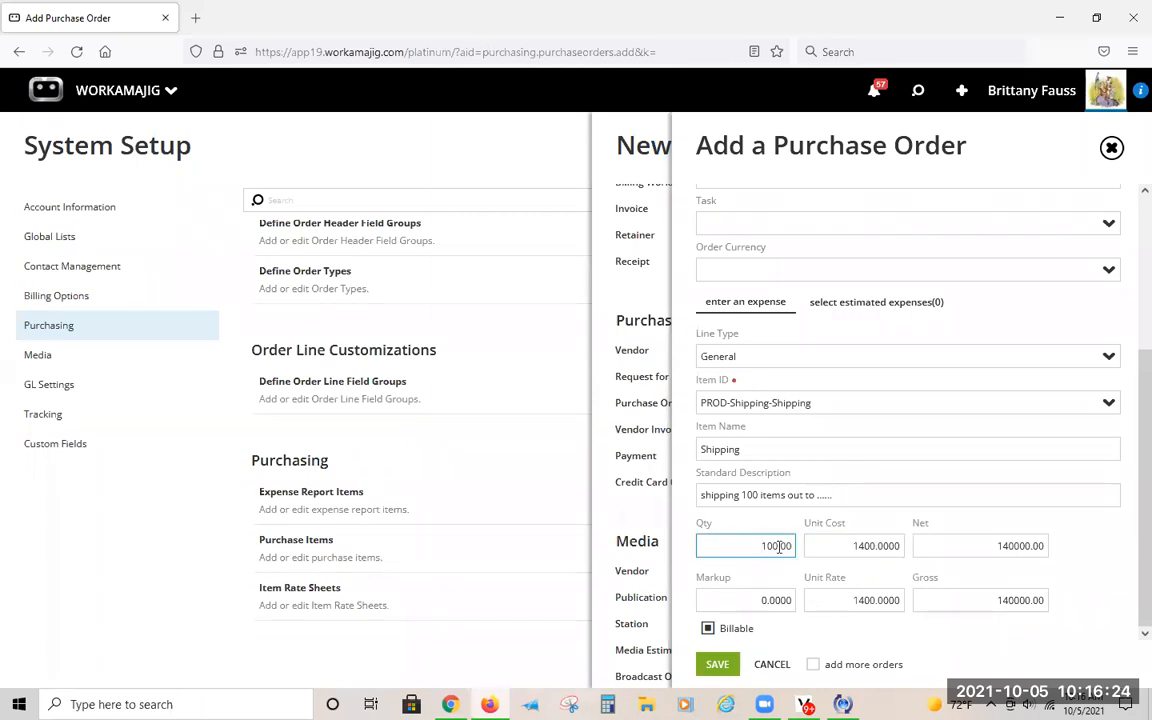
pyautogui.moveTo(743, 545); pyautogui.dragTo(841, 558)
pyautogui.press('Tab')
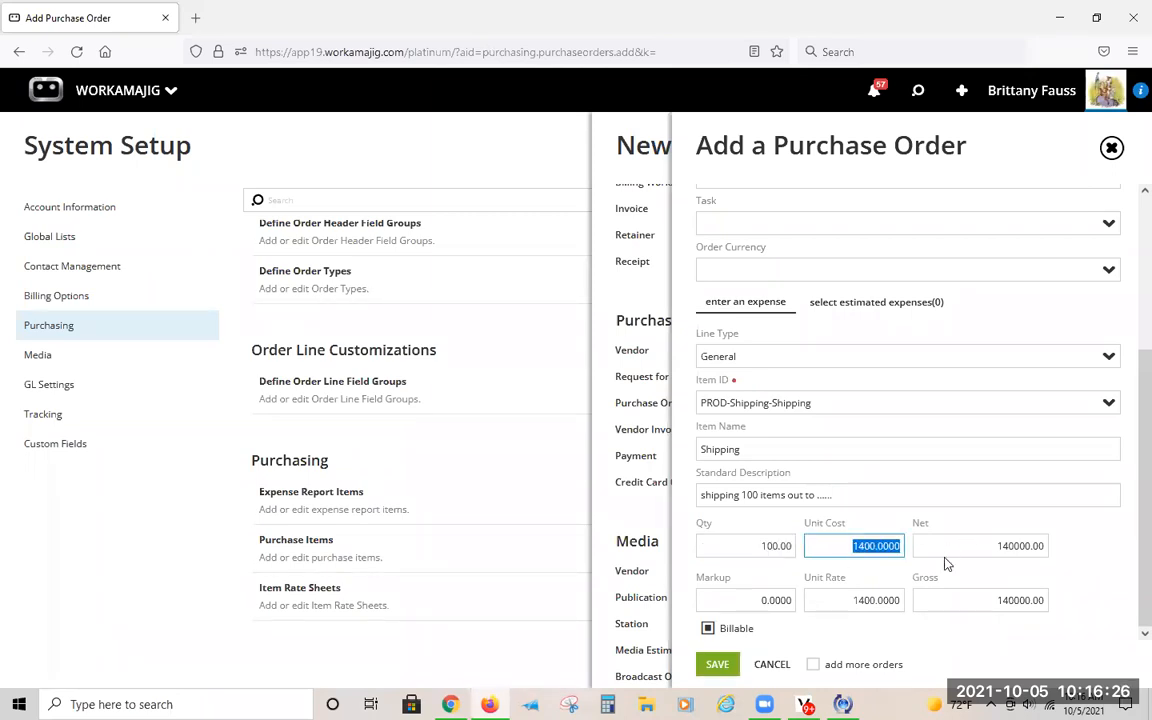
pyautogui.click(763, 546)
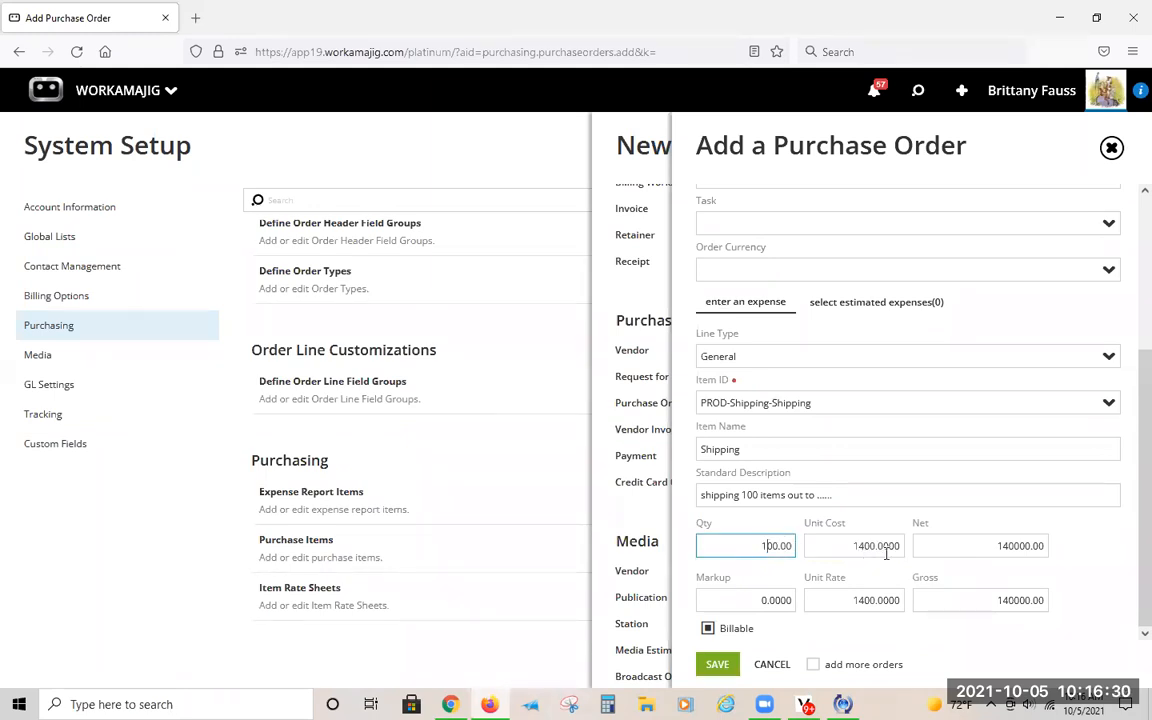
pyautogui.press('BackSpace')
# Step: Set the shipping line's markup to 15 and check its unit rate and gross amount
pyautogui.click(731, 602)
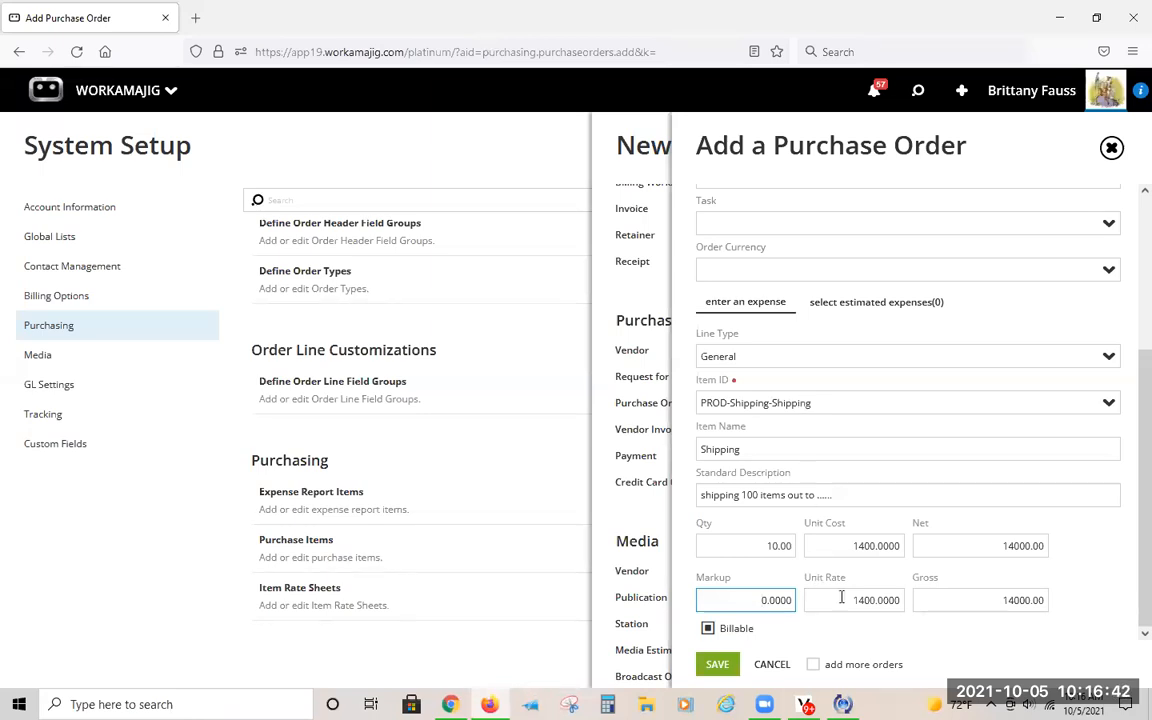
pyautogui.press('BackSpace')
pyautogui.write('15')
pyautogui.click(855, 597)
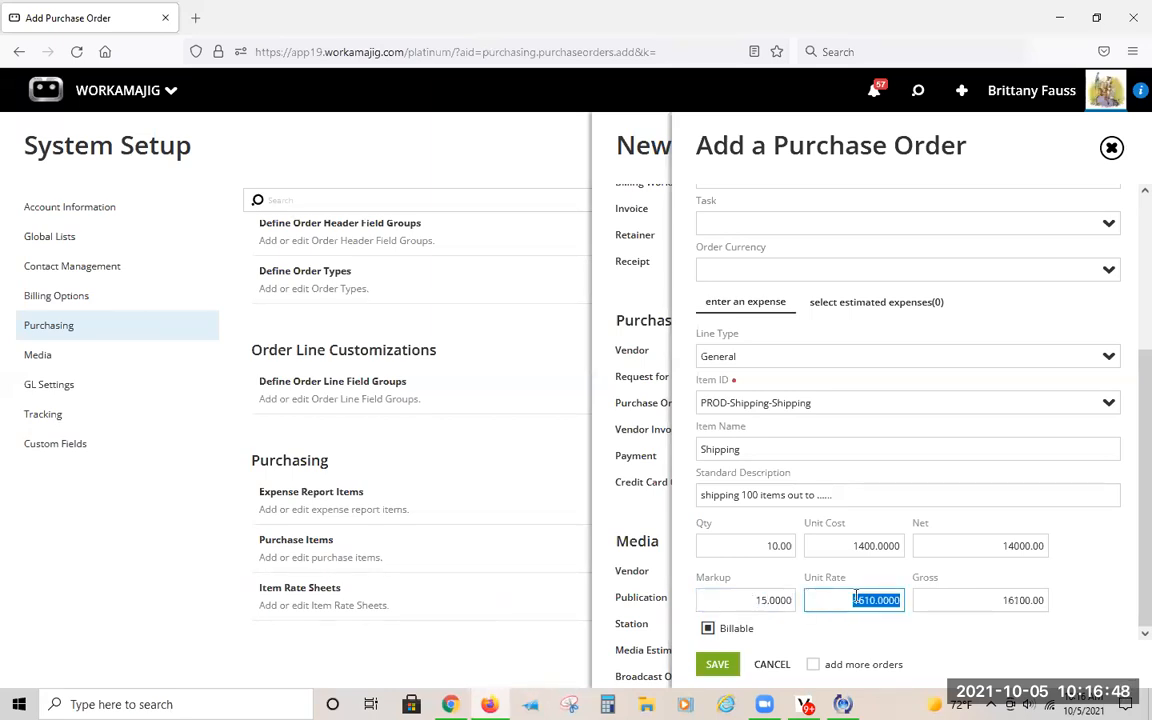
pyautogui.click(987, 600)
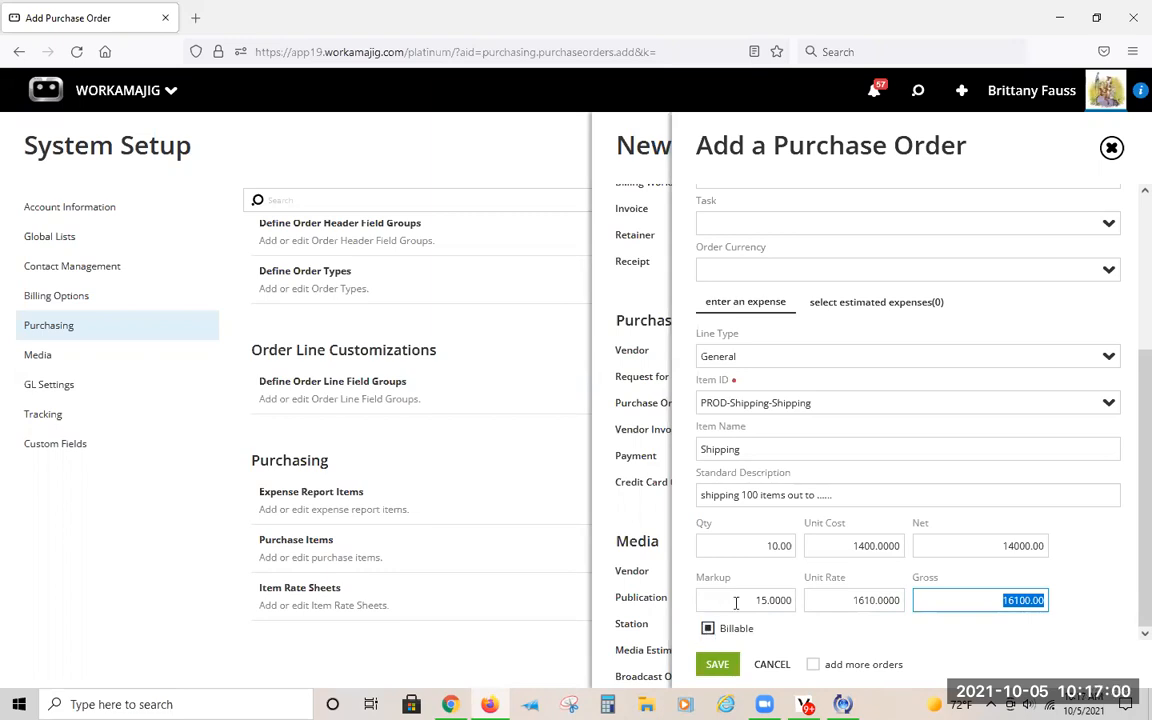
# Step: Try making the shipping line non-billable, check its gross amount, and restore the Billable option
pyautogui.click(707, 628)
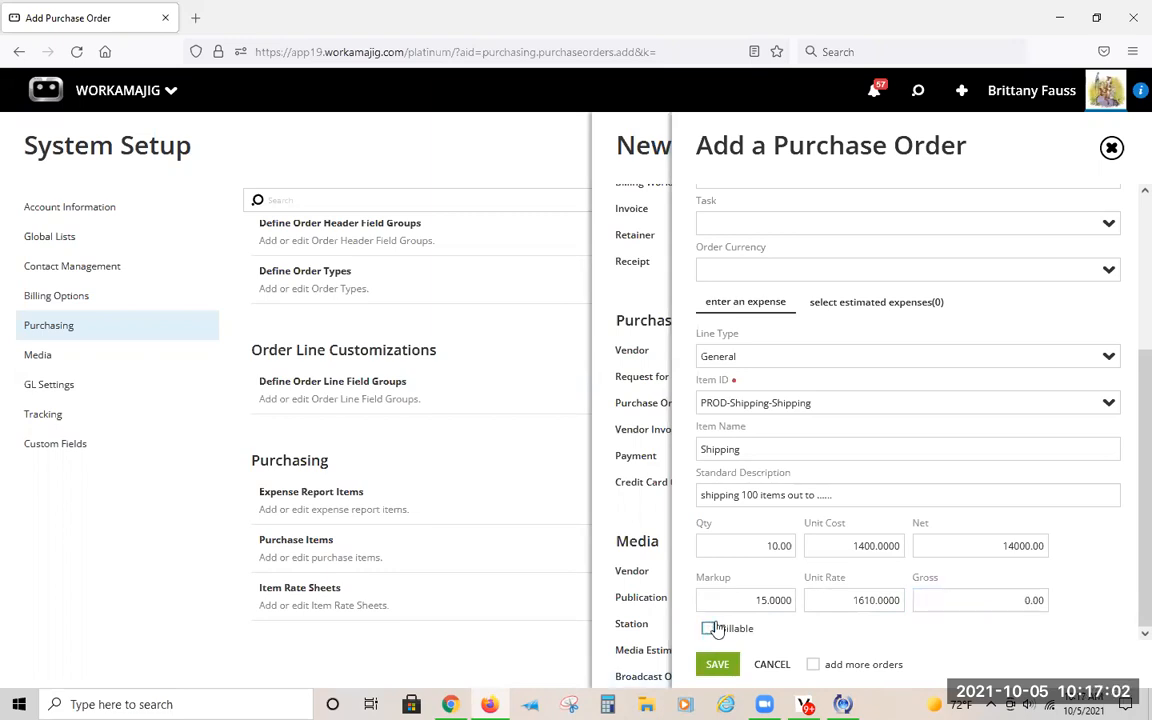
pyautogui.click(980, 608)
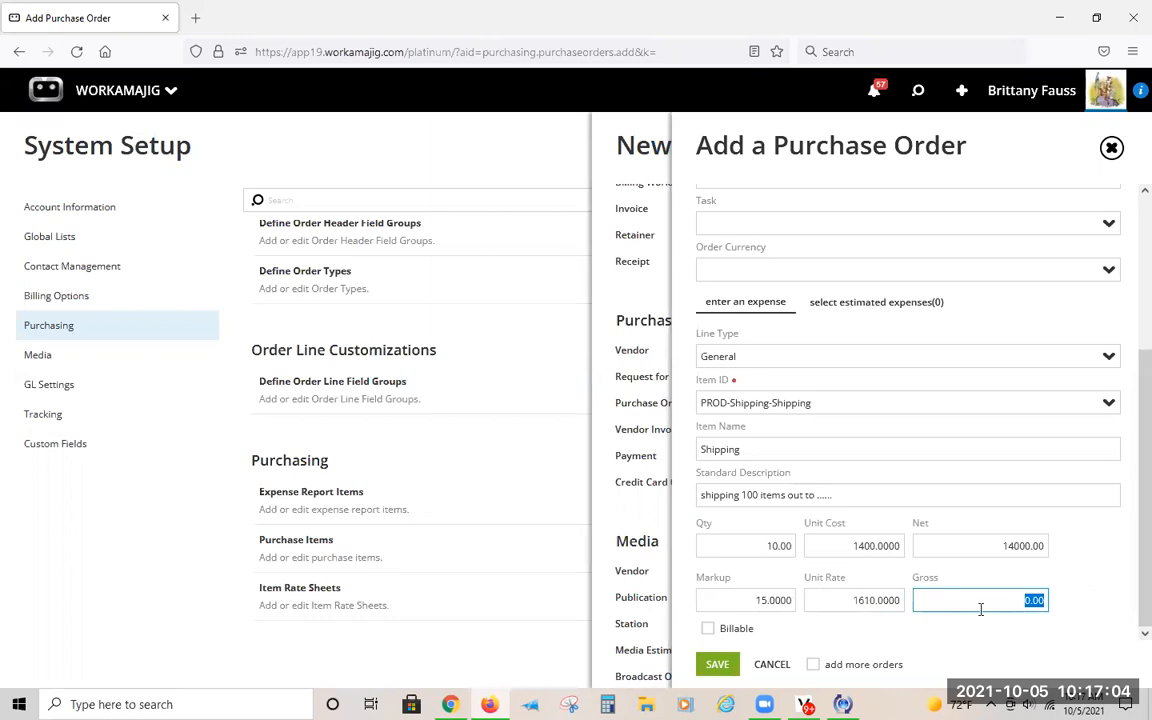
pyautogui.click(980, 609)
pyautogui.click(708, 628)
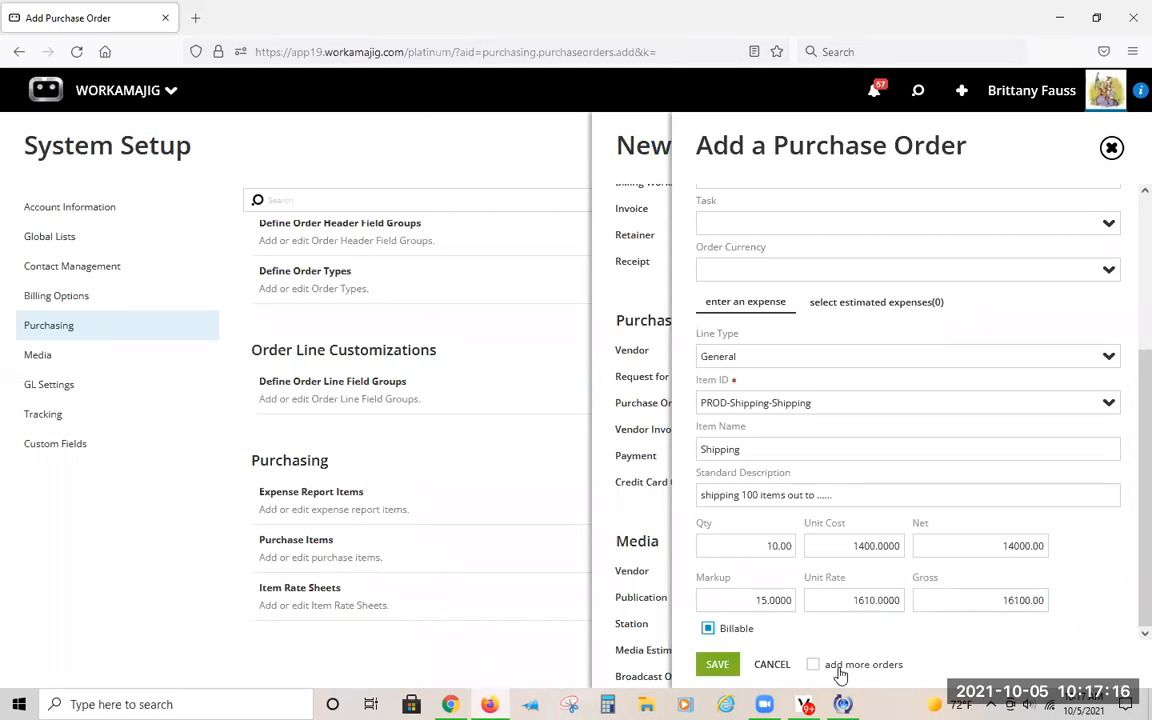
# Step: Enable the option to add more orders, review the order form, and disable the option again
pyautogui.click(813, 664)
pyautogui.scroll(3, 848, 618)
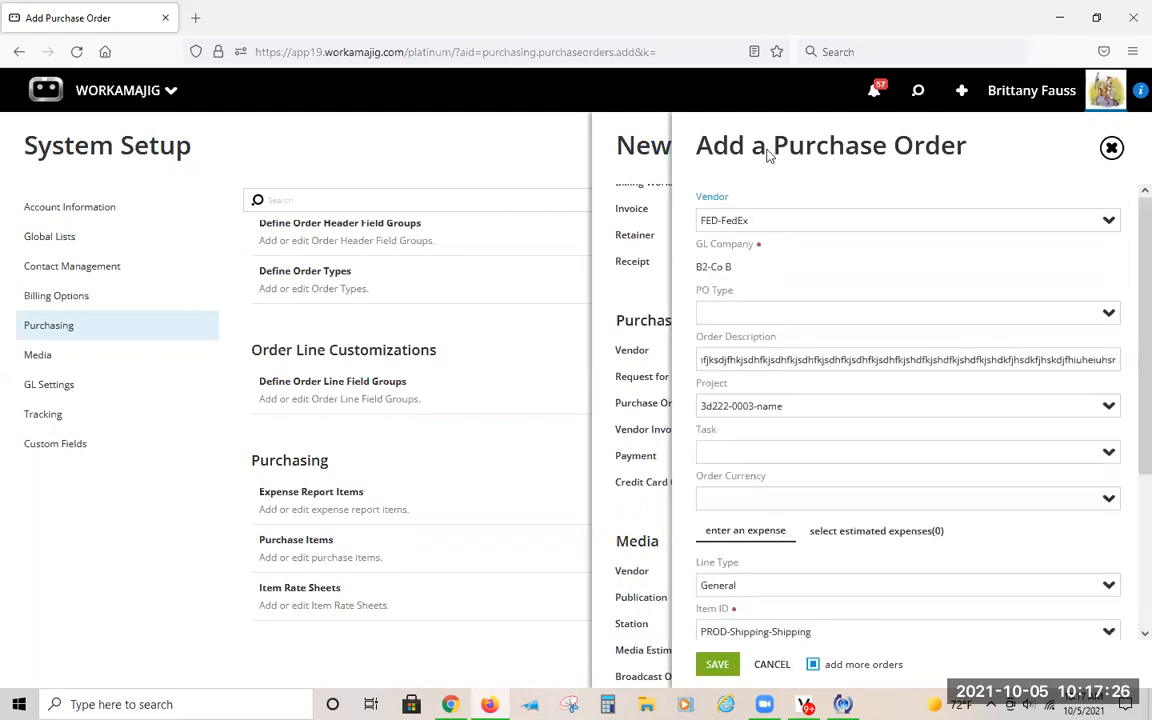
pyautogui.scroll(-3, 926, 596)
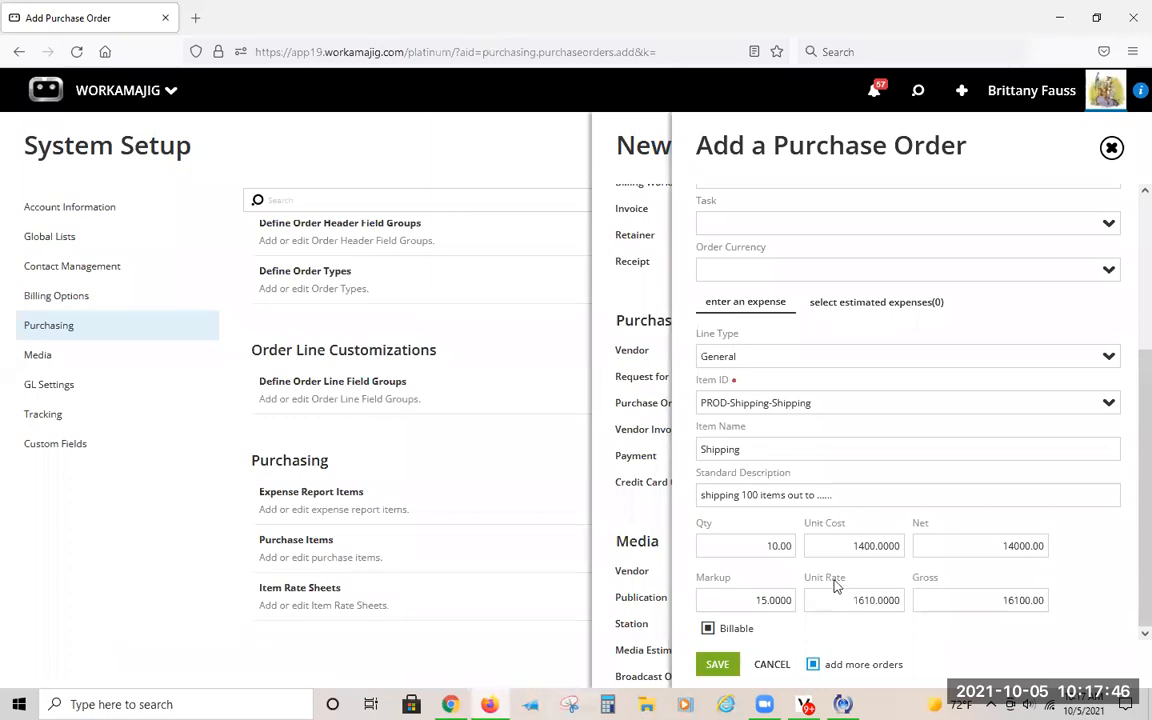
pyautogui.click(812, 664)
# Step: Save the purchase order and dismiss the missing-budget warning above its items
pyautogui.click(730, 666)
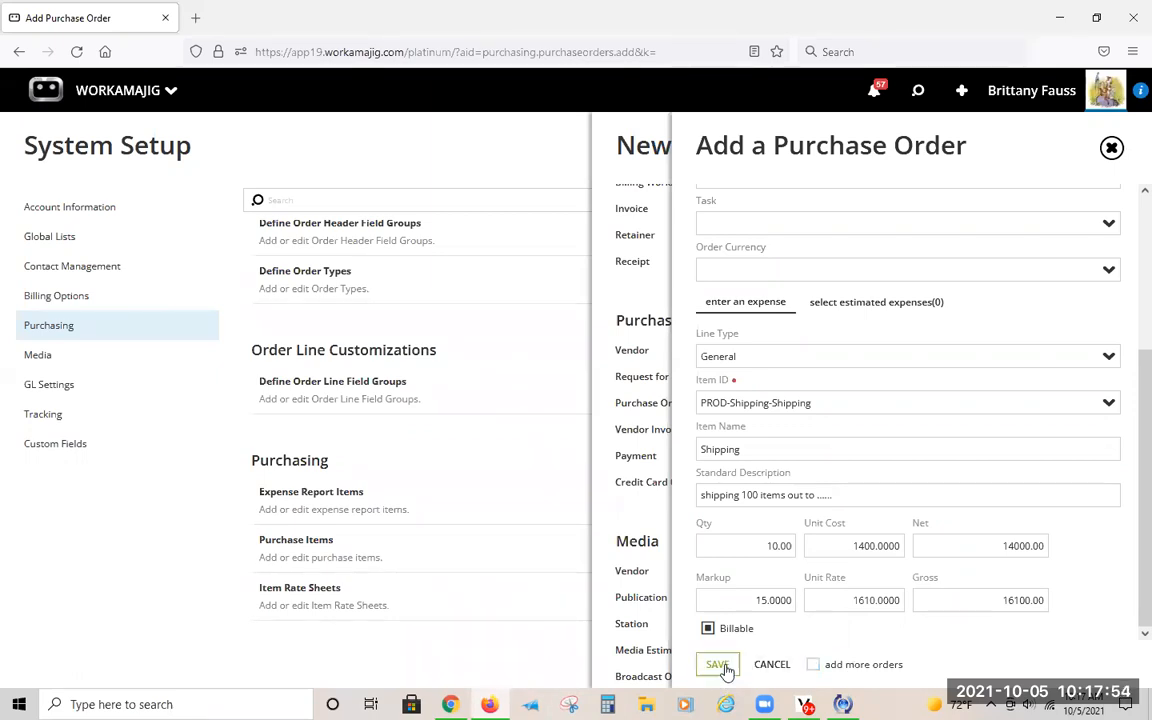
pyautogui.click(732, 670)
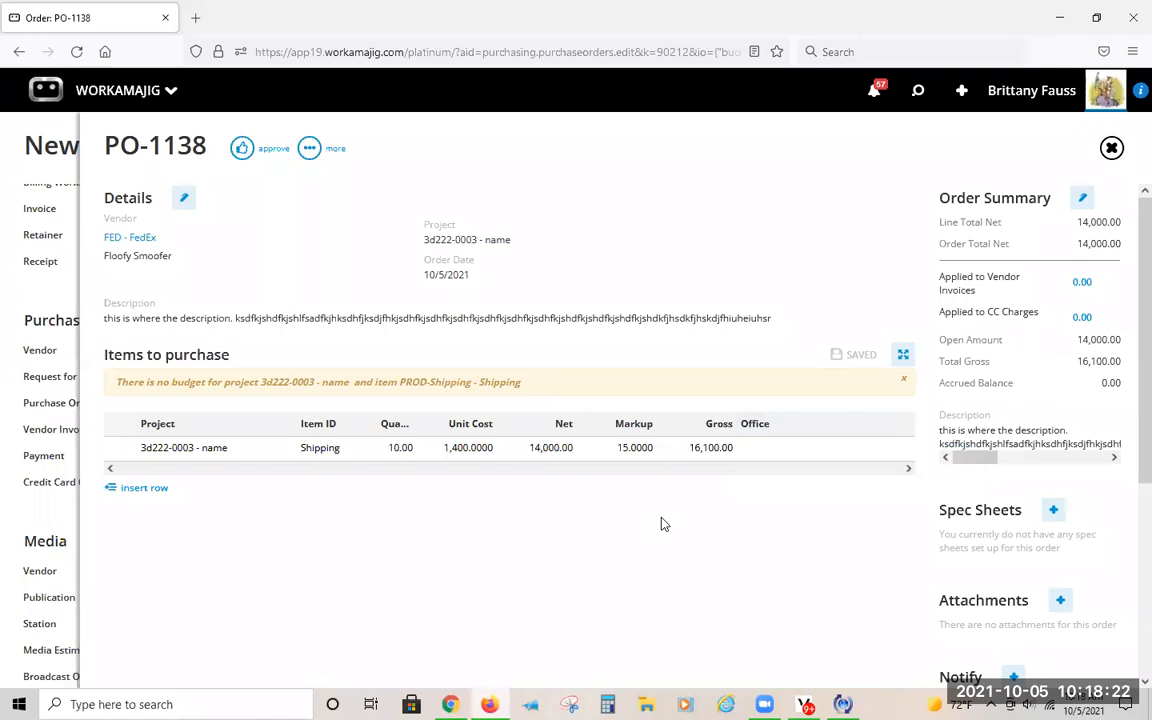
pyautogui.moveTo(725, 458)
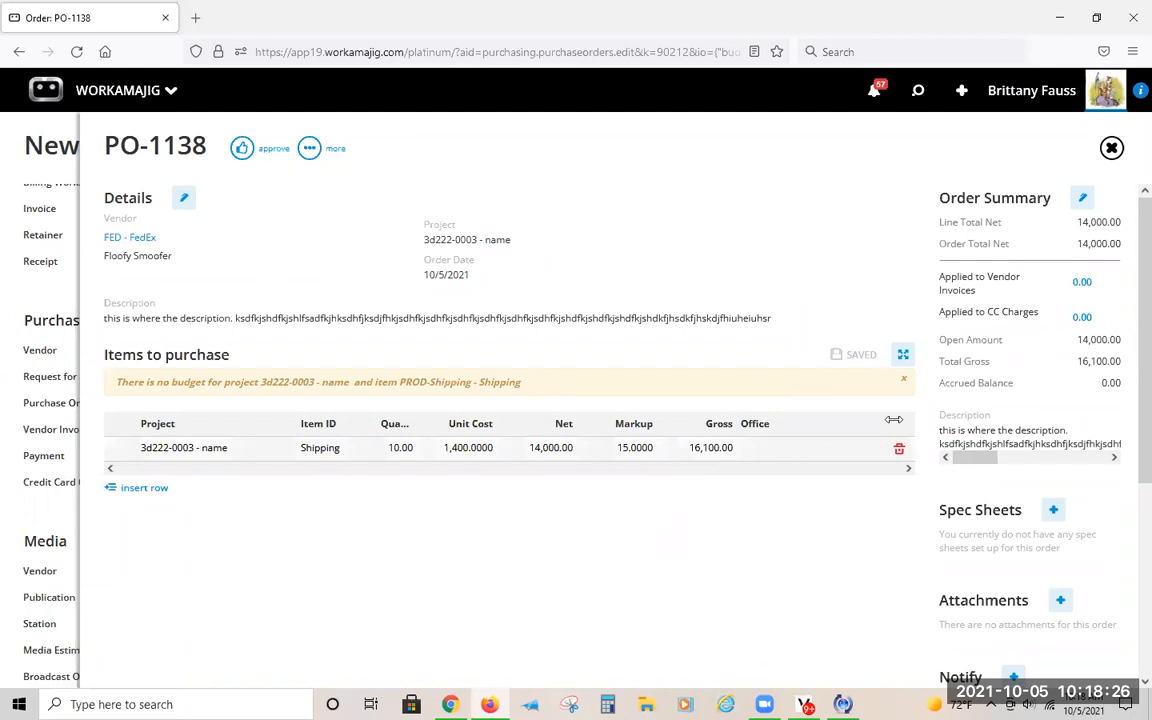
pyautogui.click(903, 379)
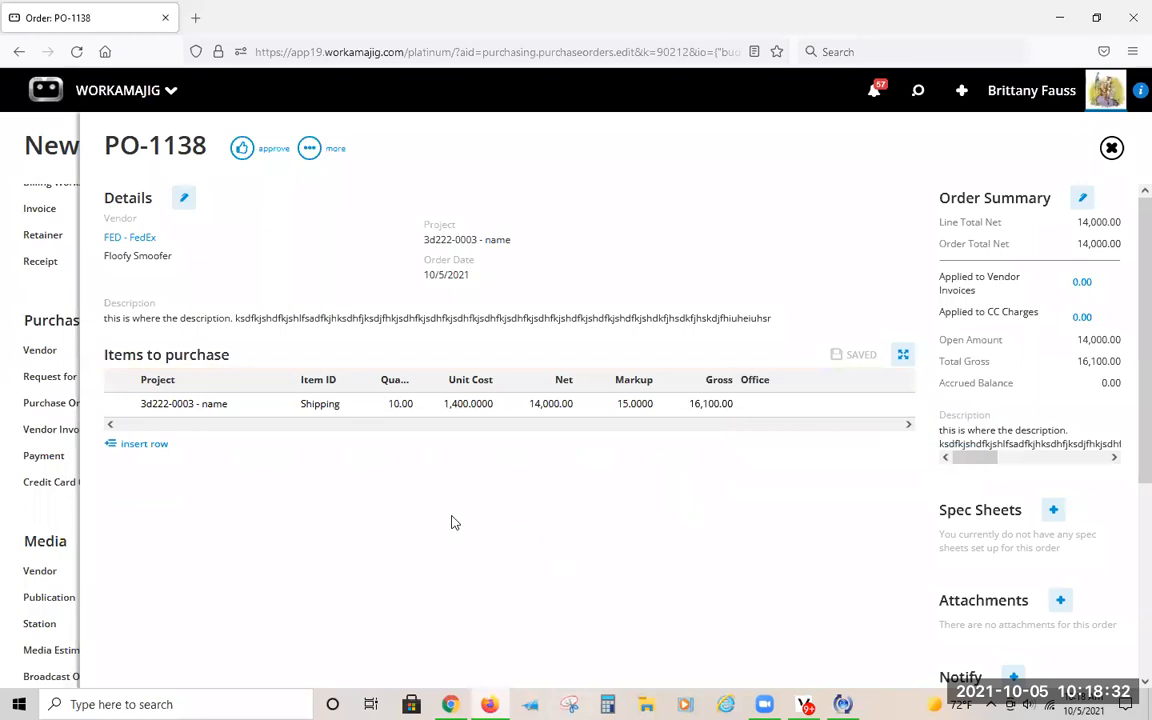
# Step: Insert a second item row for the same project and discard it without choosing an item
pyautogui.click(146, 444)
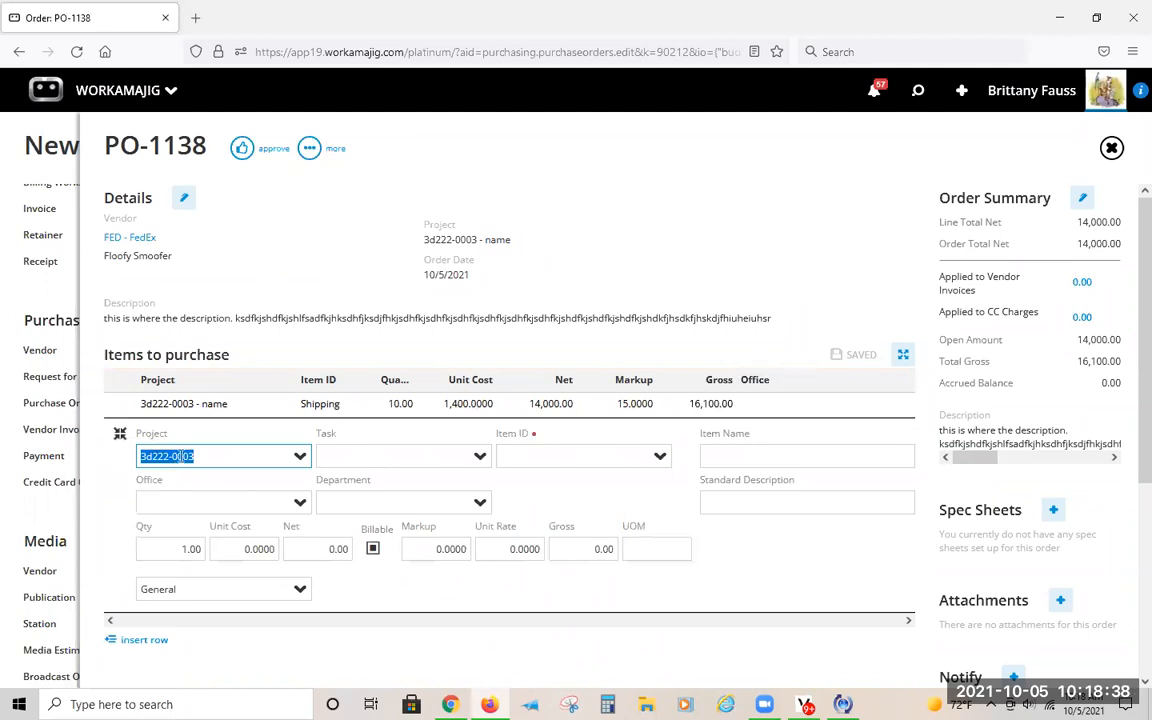
pyautogui.click(230, 458)
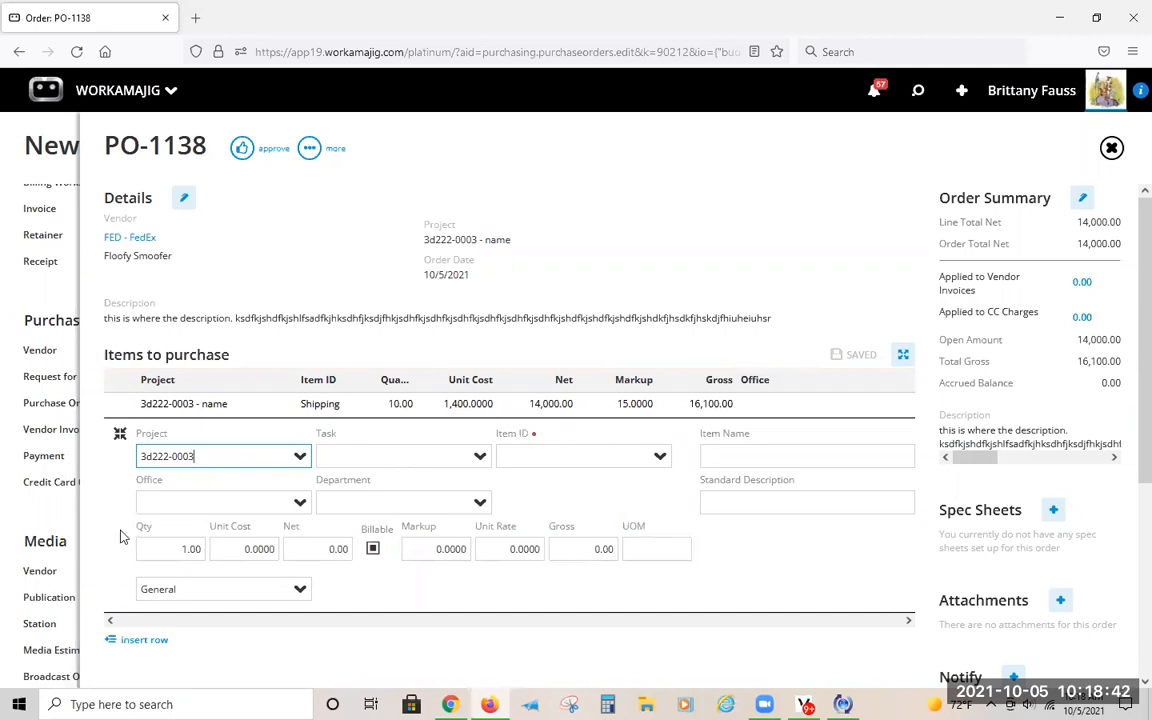
pyautogui.click(388, 635)
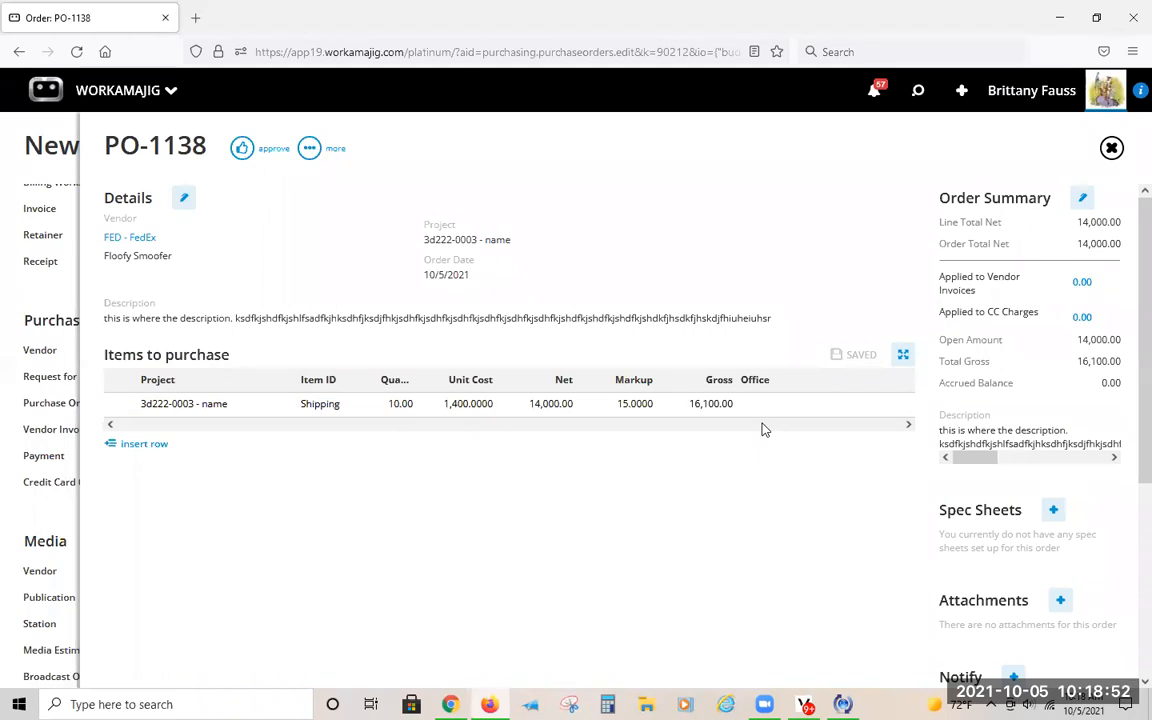
# Step: Set the unit cost of the purchase order's shipping line to 140
pyautogui.click(614, 408)
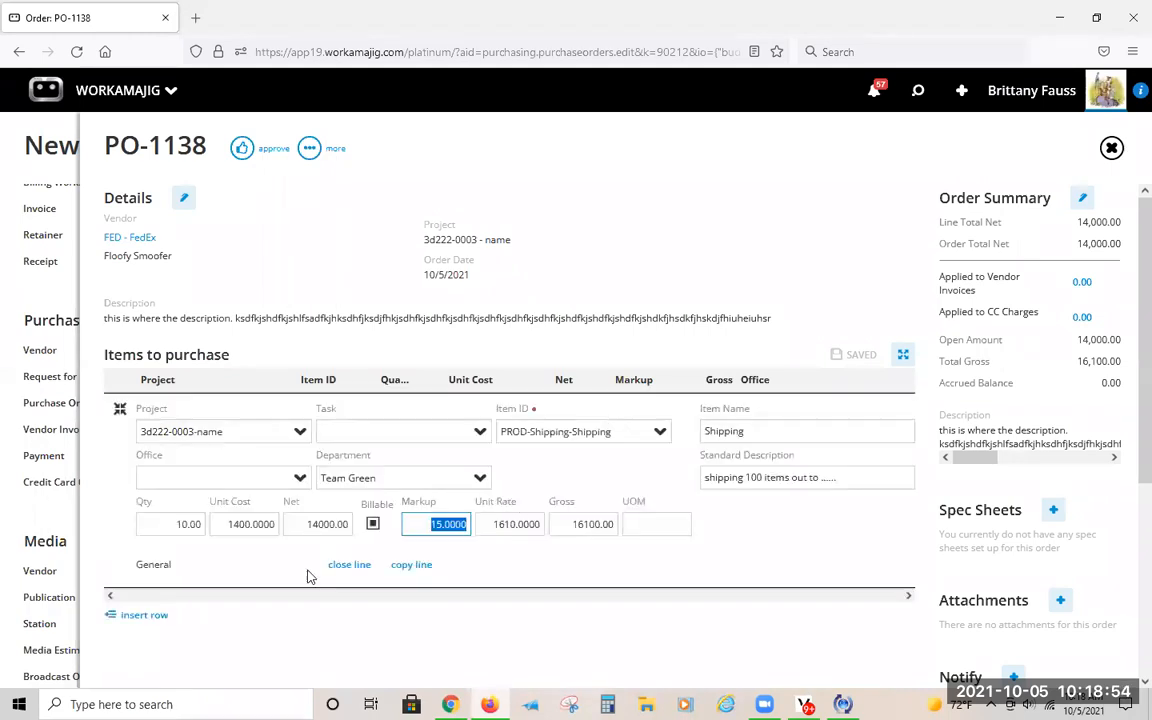
pyautogui.click(253, 531)
pyautogui.press('BackSpace')
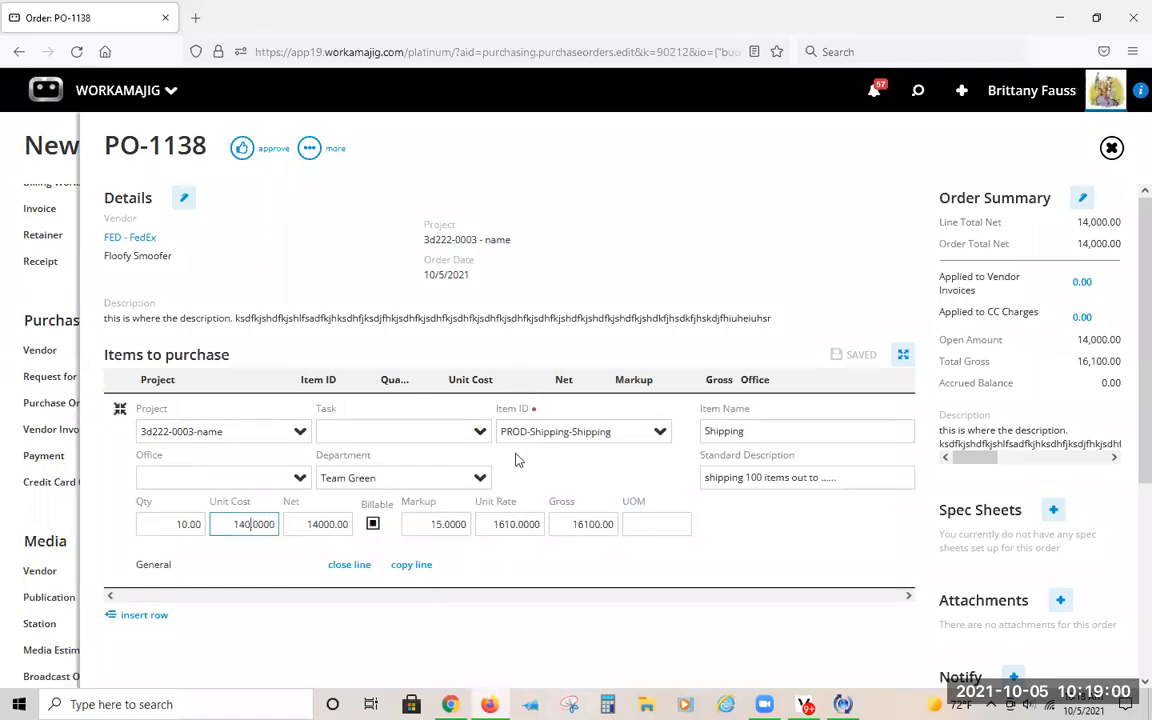
# Step: Edit the order details and shorten the description to "this is where the description."
pyautogui.click(196, 218)
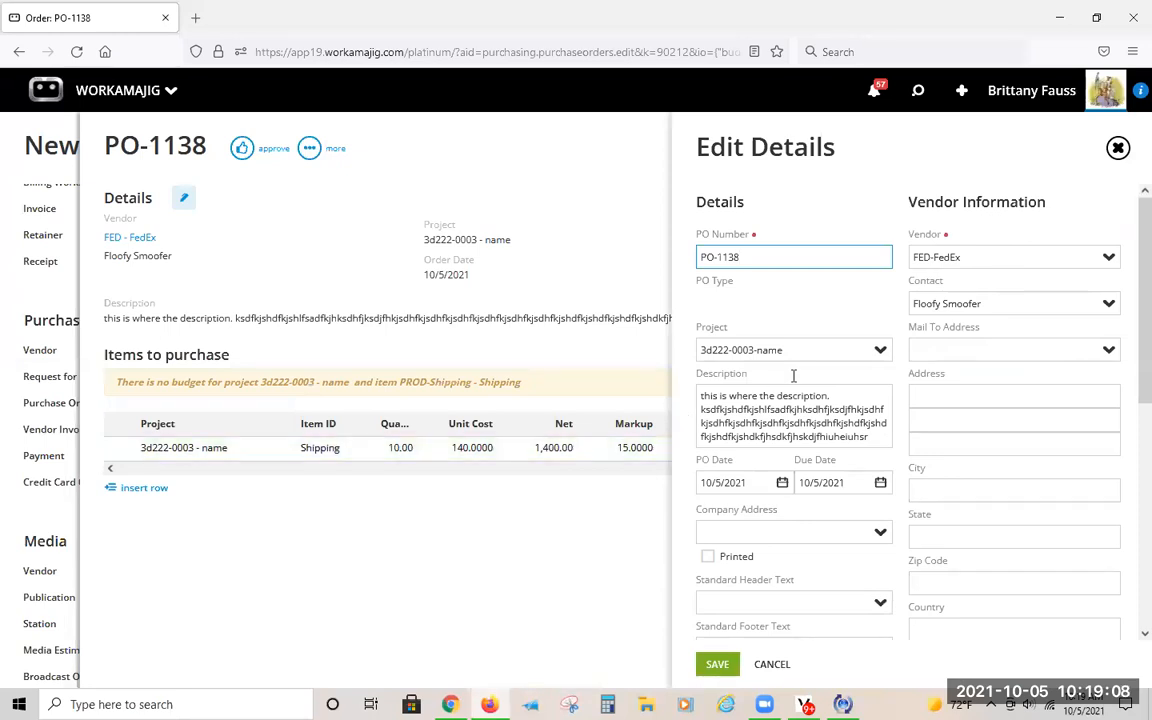
pyautogui.doubleClick(788, 415)
pyautogui.press('BackSpace')
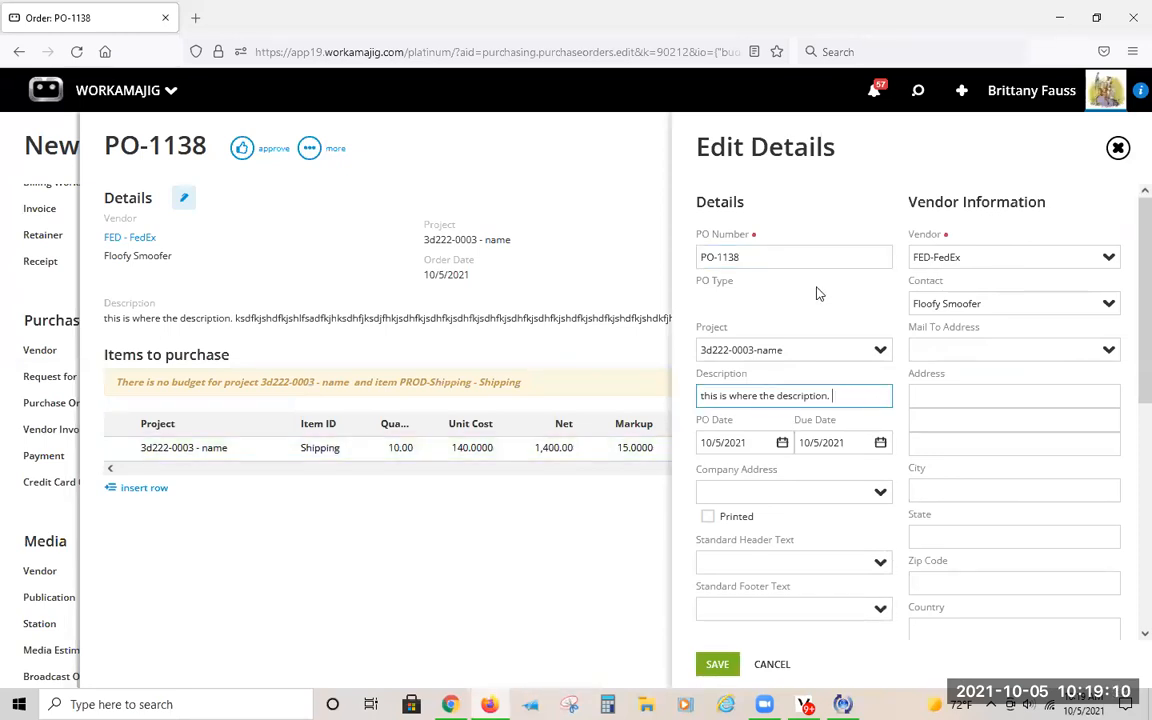
pyautogui.click(762, 374)
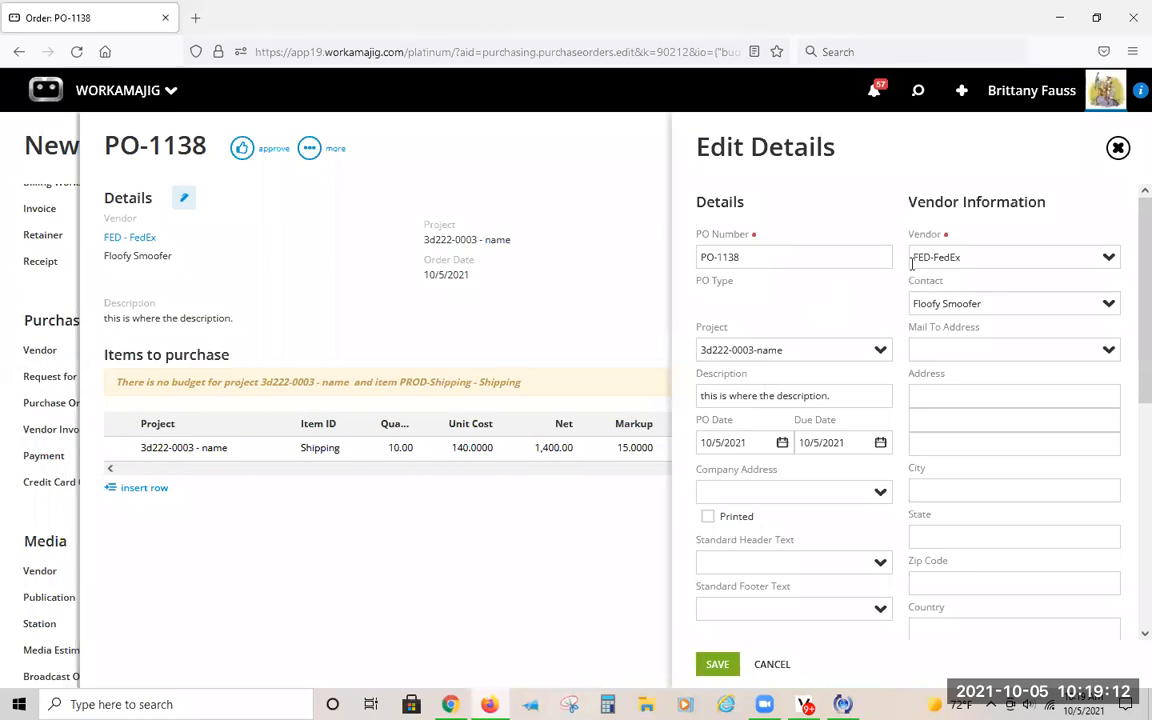
# Step: Copy the client's address into the special delivery section and check the delivery and special instructions fields
pyautogui.click(962, 398)
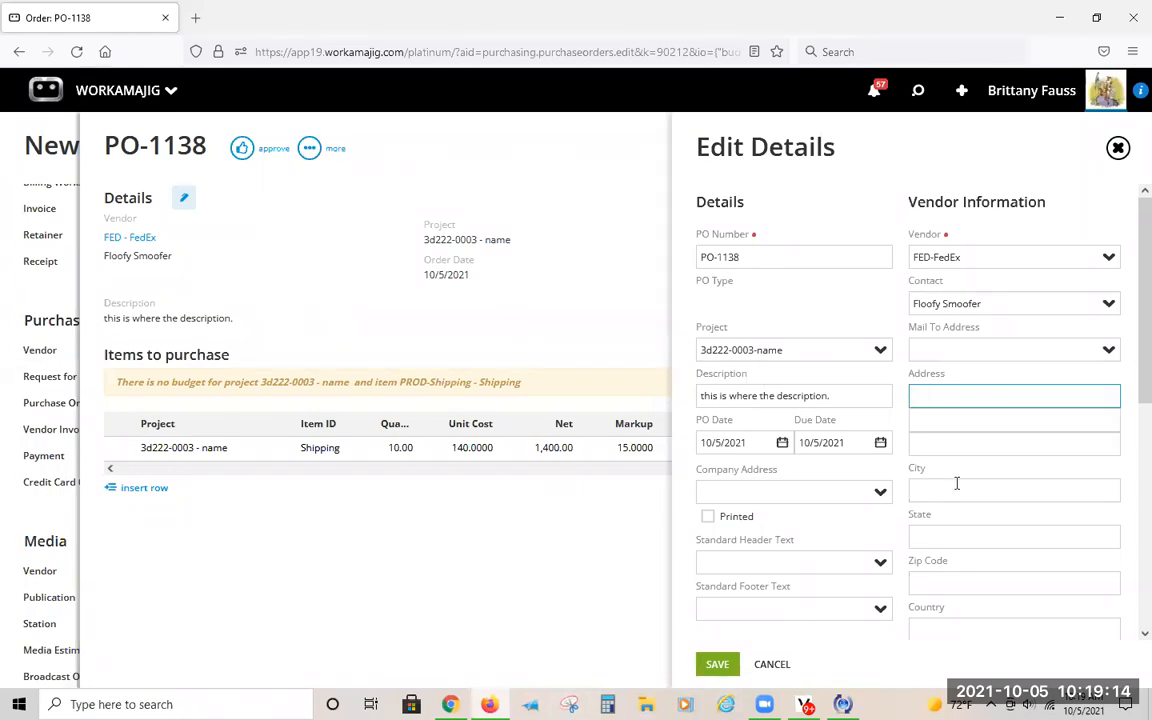
pyautogui.scroll(-3, 955, 440)
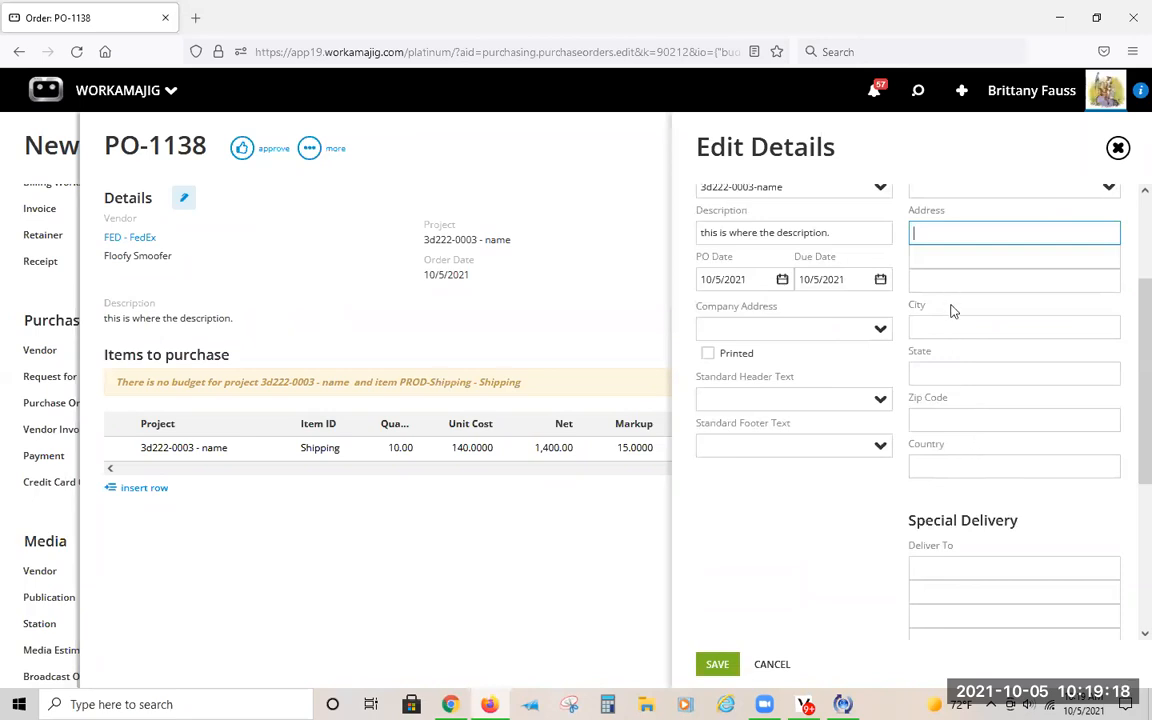
pyautogui.scroll(-3, 953, 343)
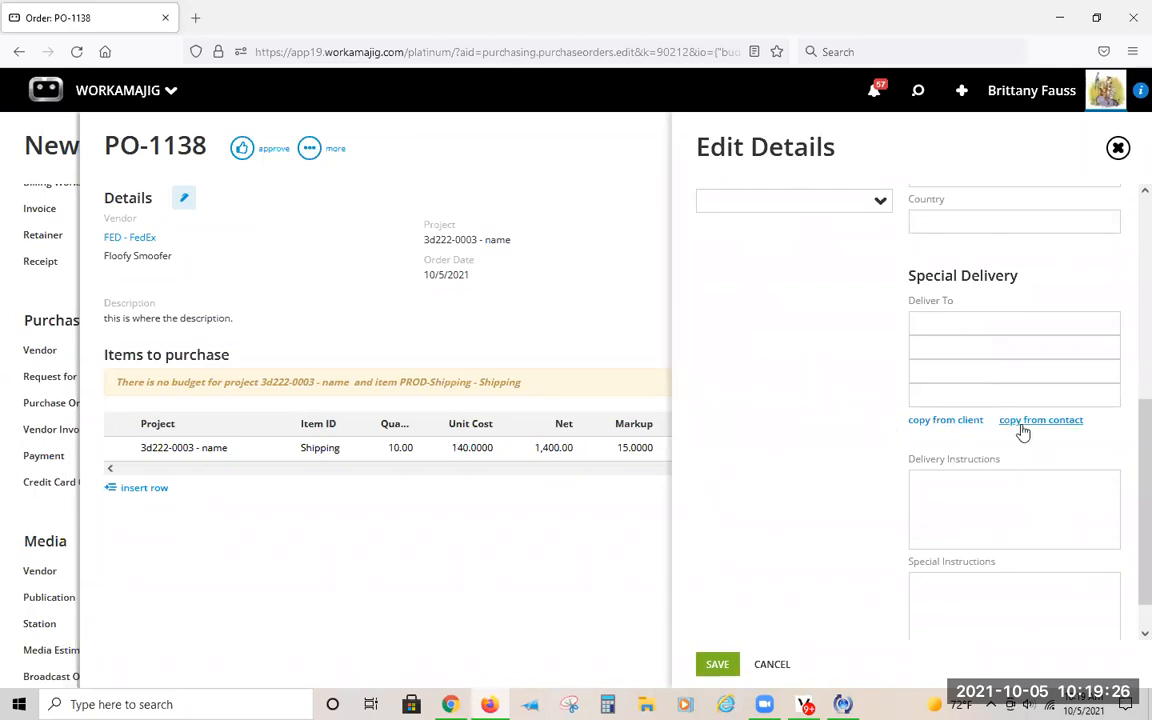
pyautogui.click(929, 422)
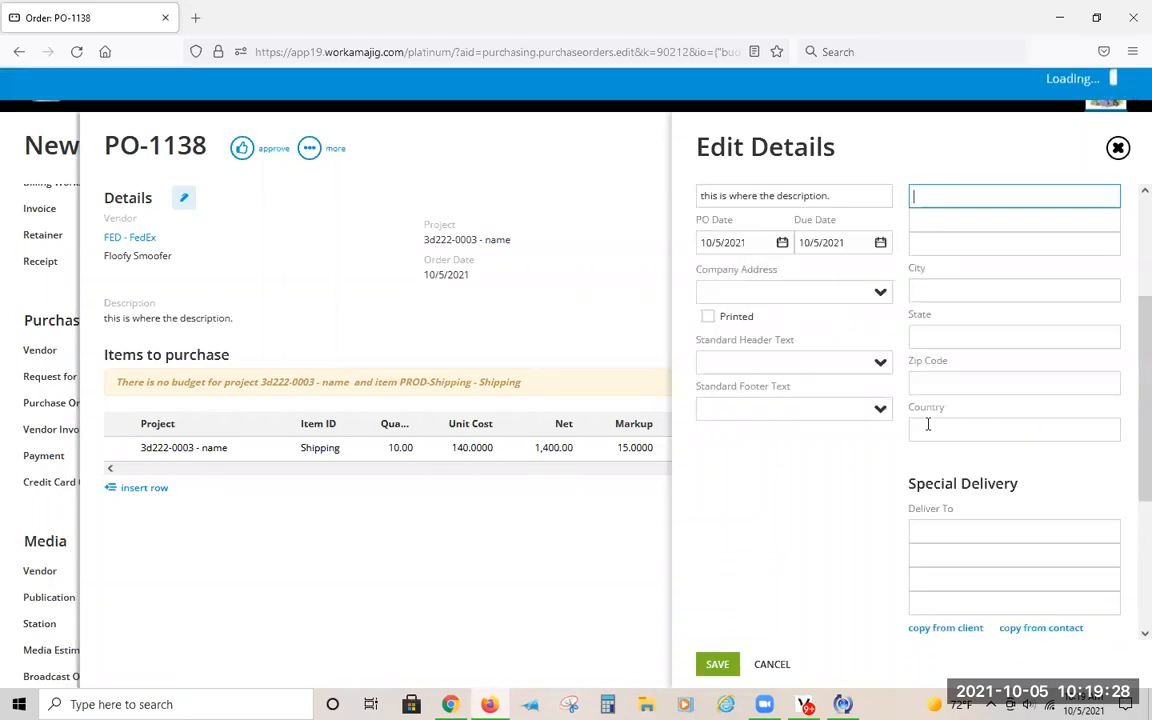
pyautogui.scroll(-2, 967, 522)
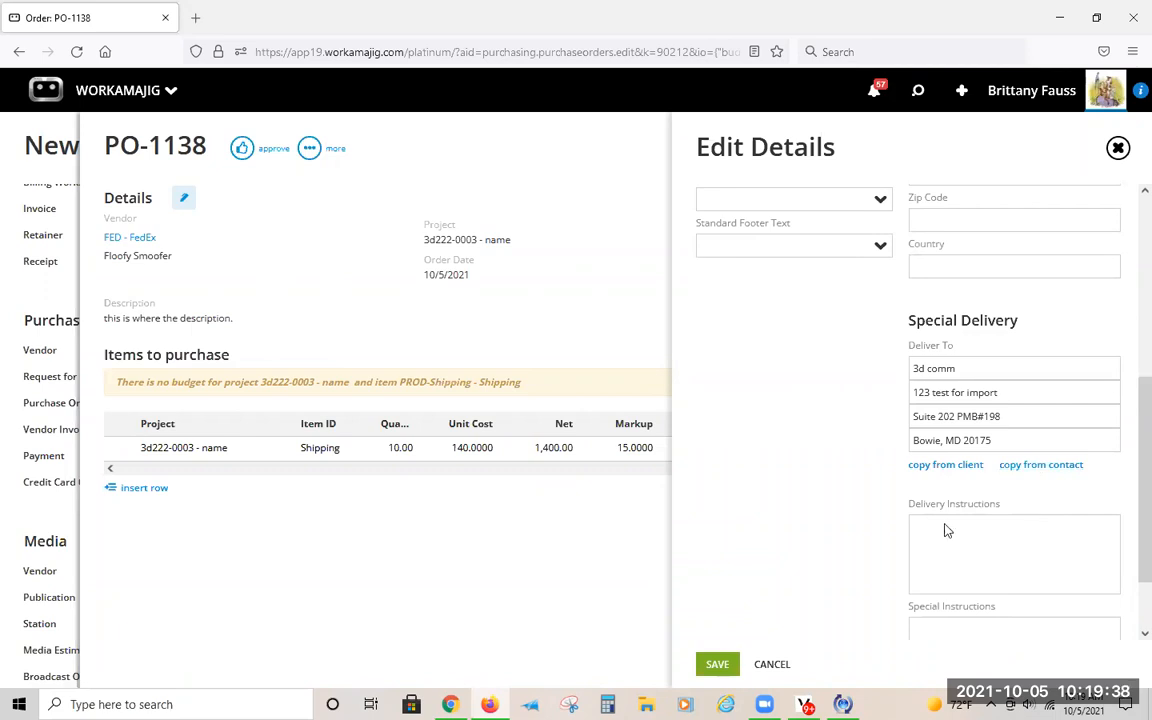
pyautogui.scroll(-2, 950, 500)
pyautogui.click(967, 445)
pyautogui.click(942, 555)
pyautogui.click(935, 445)
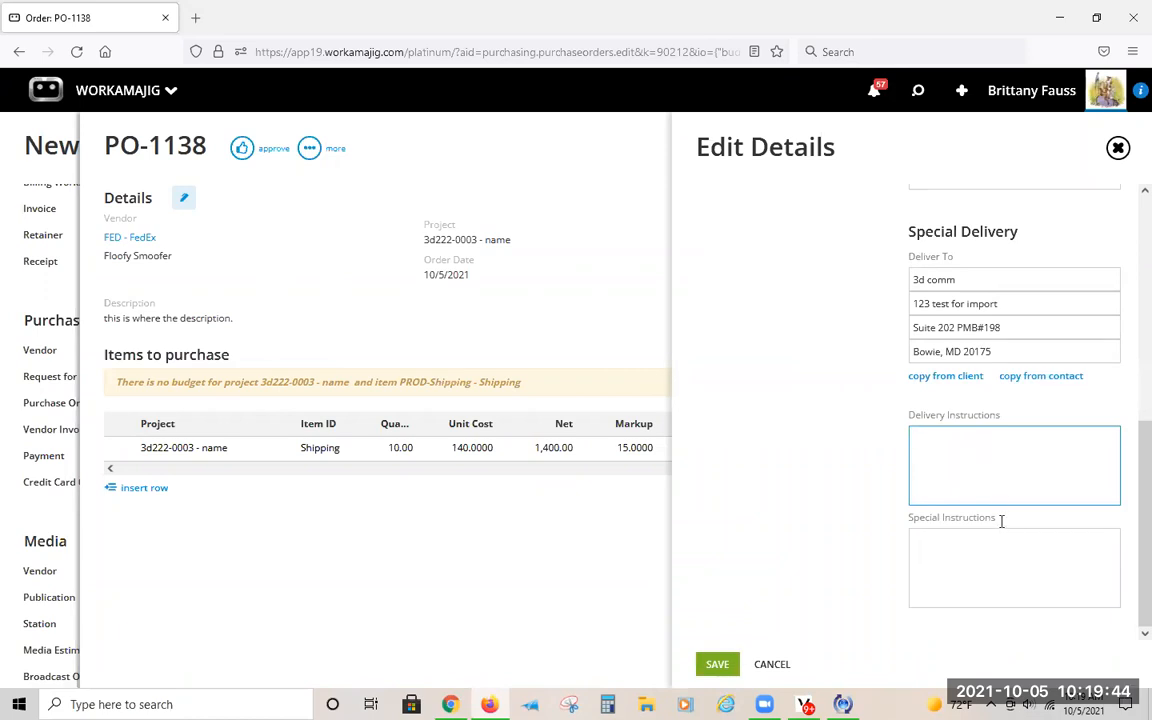
pyautogui.scroll(10, 980, 400)
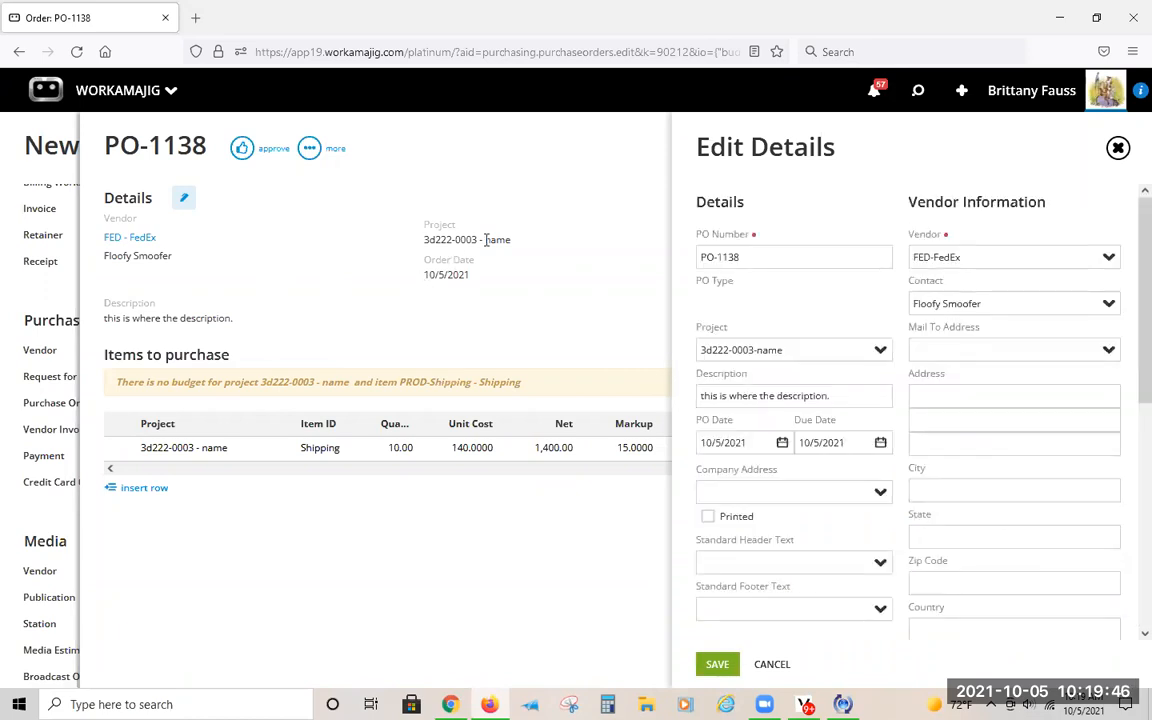
# Step: Save the edited order details and approve the purchase order
pyautogui.click(722, 672)
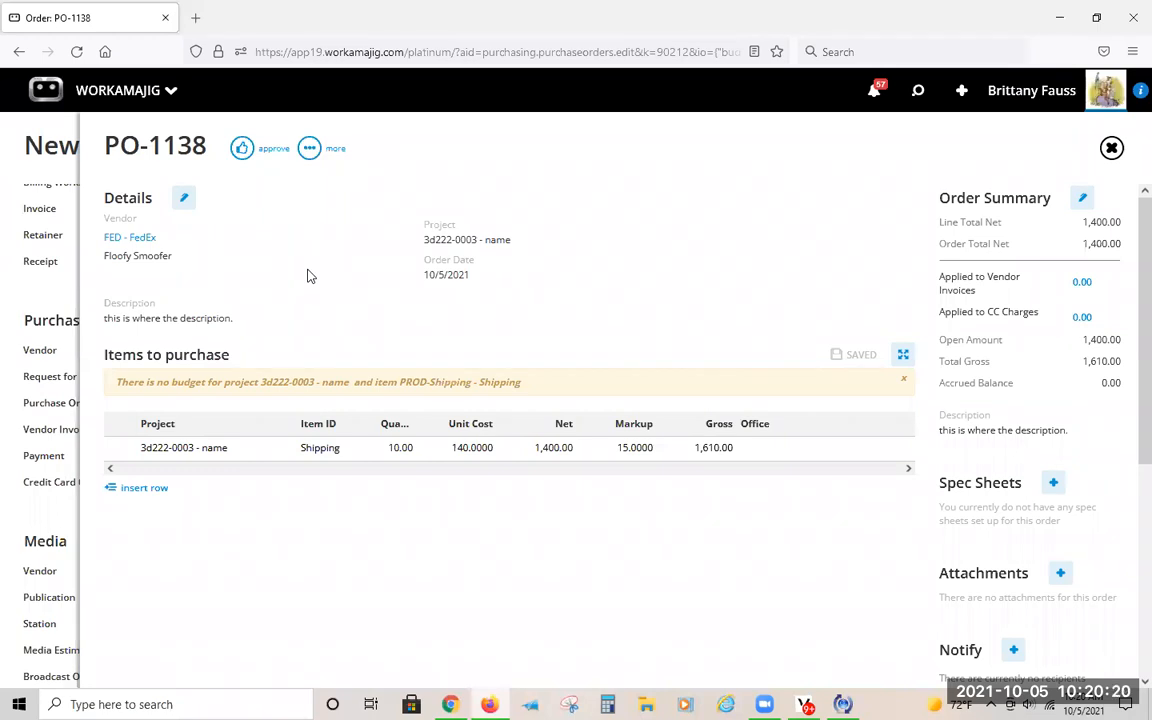
pyautogui.click(254, 148)
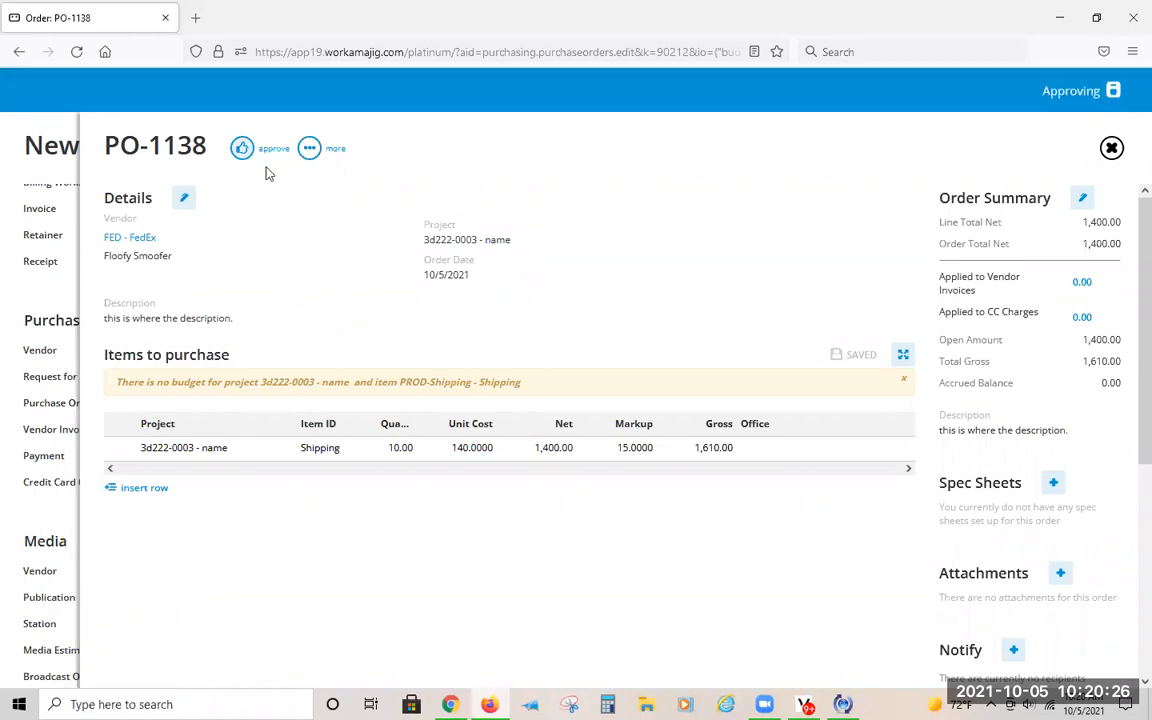
# Step: Run a global search for "0003" and open the active project 3d222-0003
pyautogui.doubleClick(193, 450)
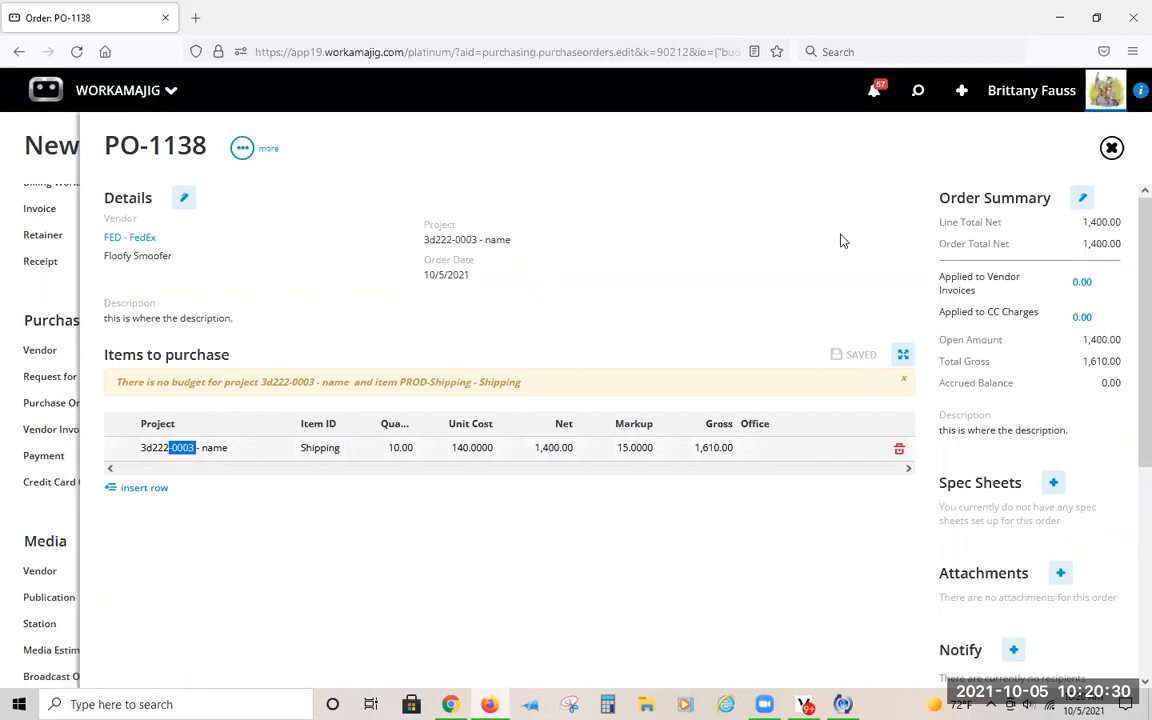
pyautogui.click(919, 92)
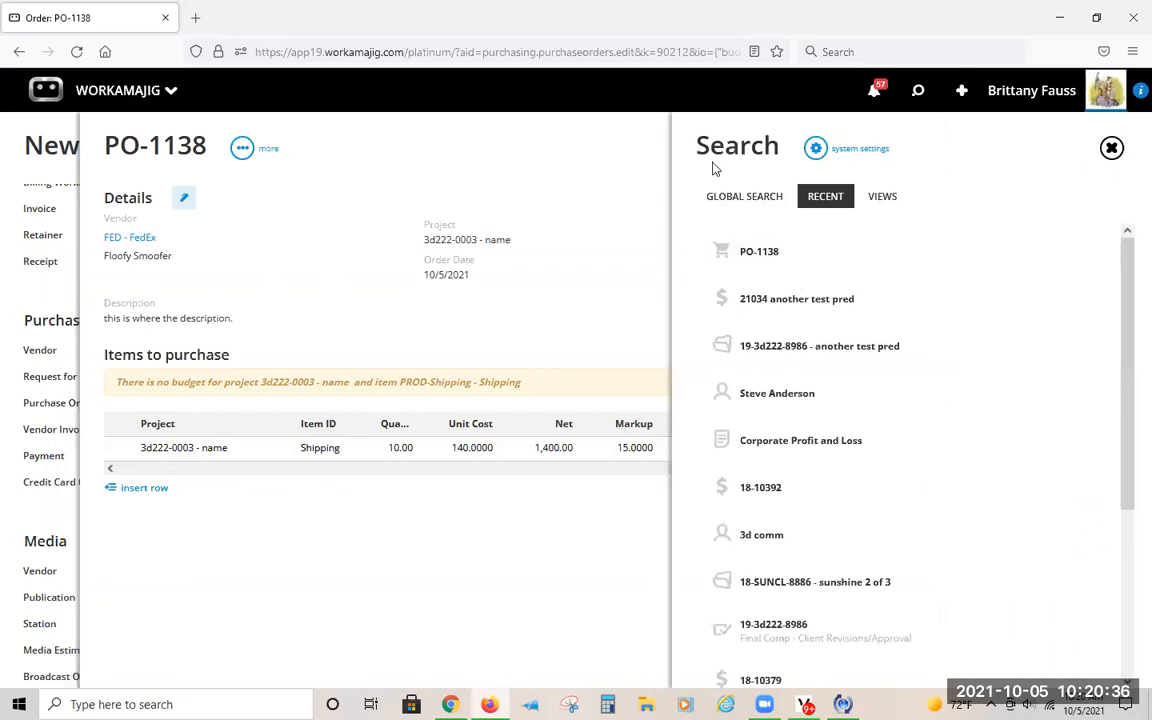
pyautogui.click(740, 198)
pyautogui.write('0003')
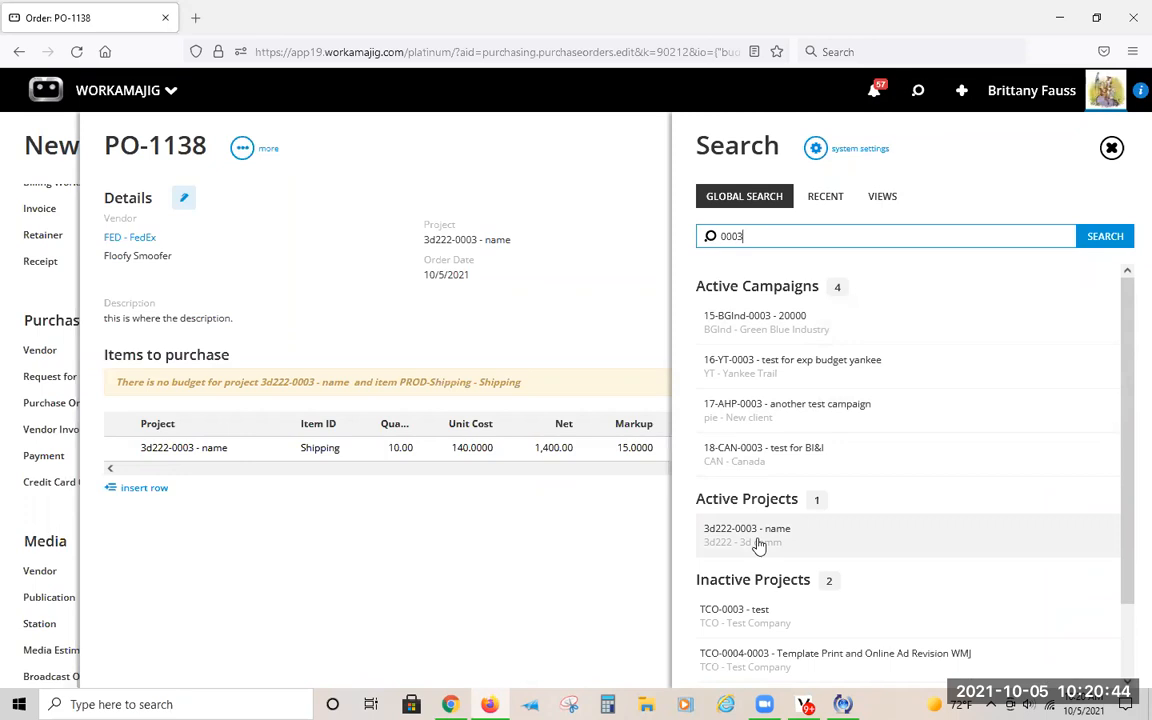
pyautogui.click(758, 545)
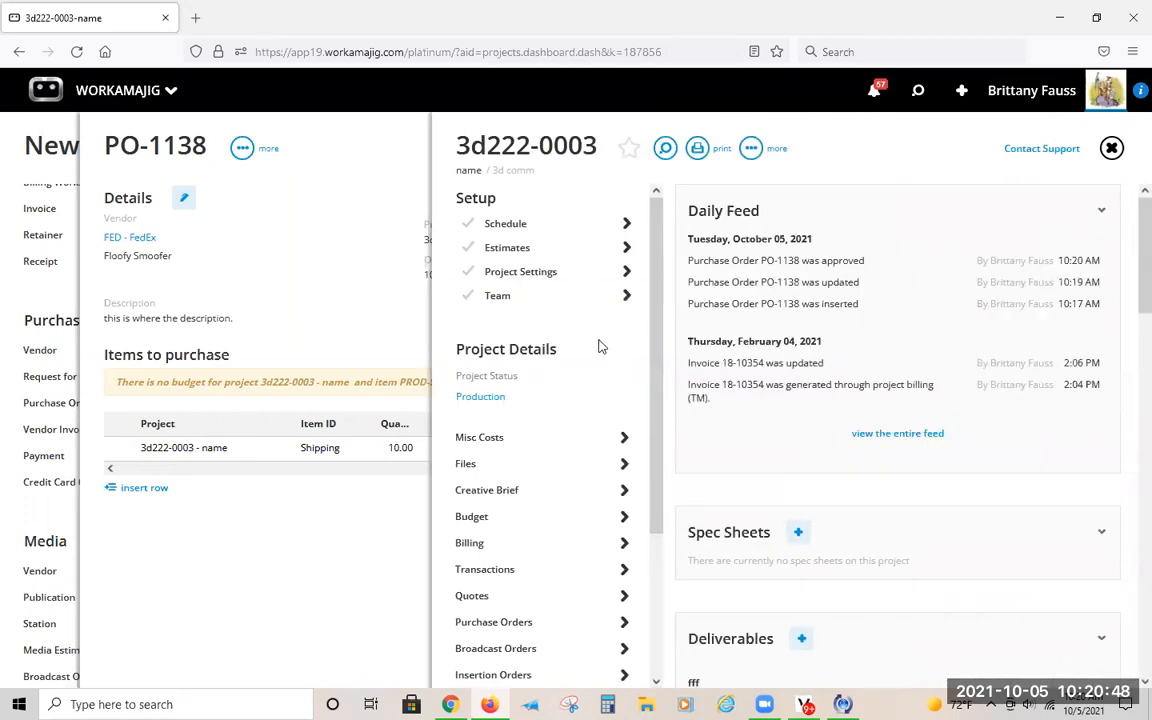
# Step: Open the project's All Transactions view and examine the shipping entry in the order group
pyautogui.click(482, 572)
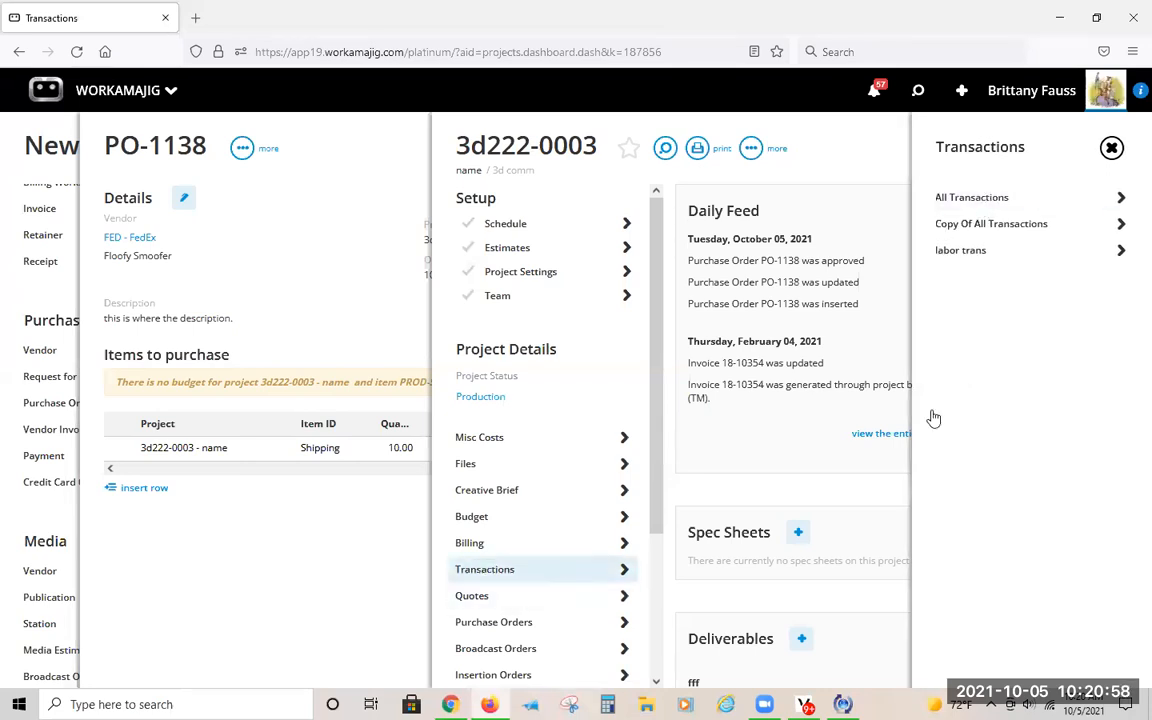
pyautogui.click(990, 198)
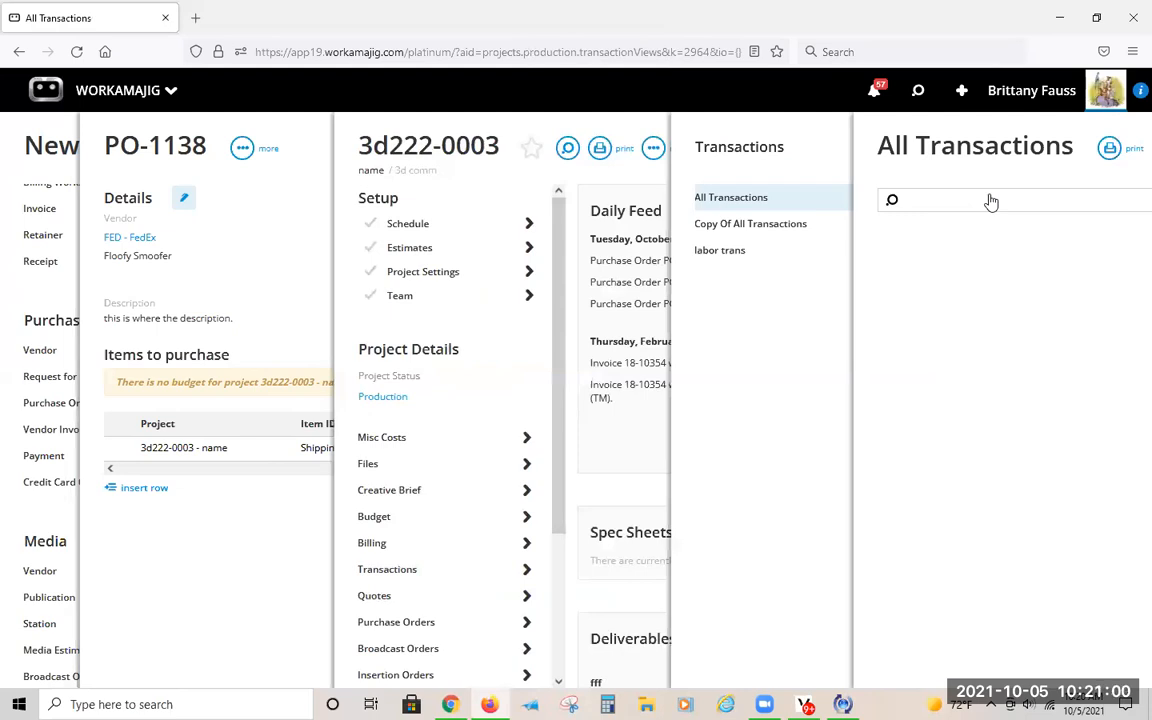
pyautogui.click(990, 202)
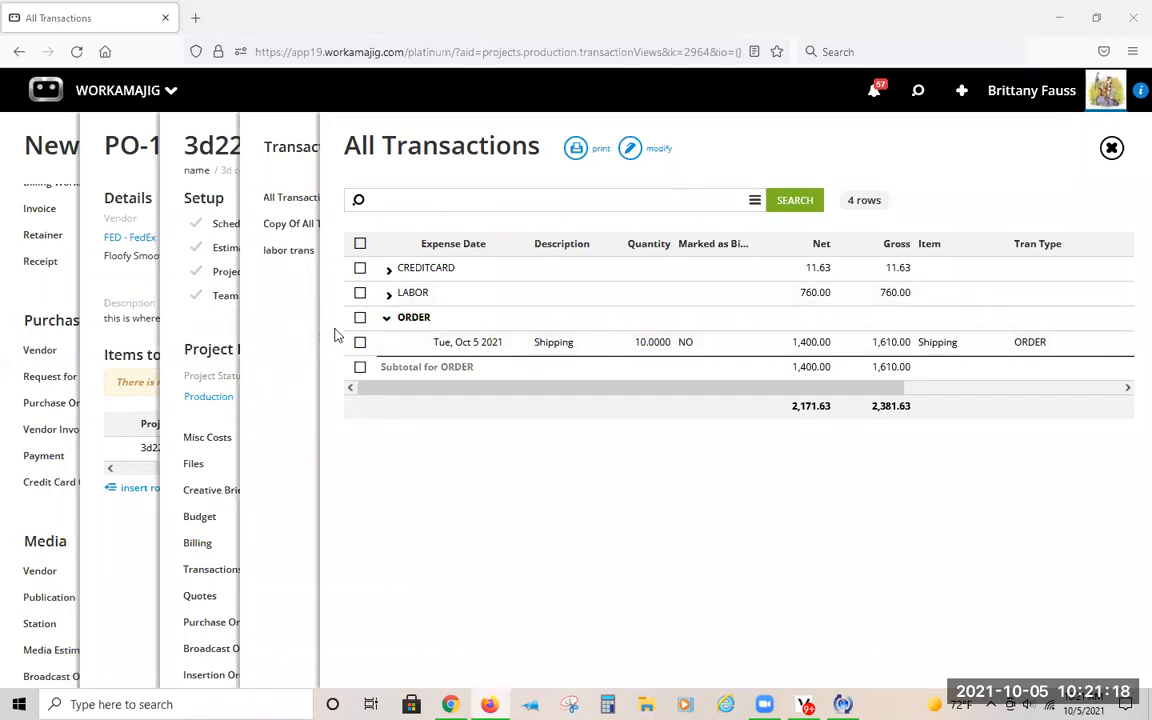
# Step: Leave the transactions, examine the project's expense budget by item, and return to the purchase order
pyautogui.press('Escape')
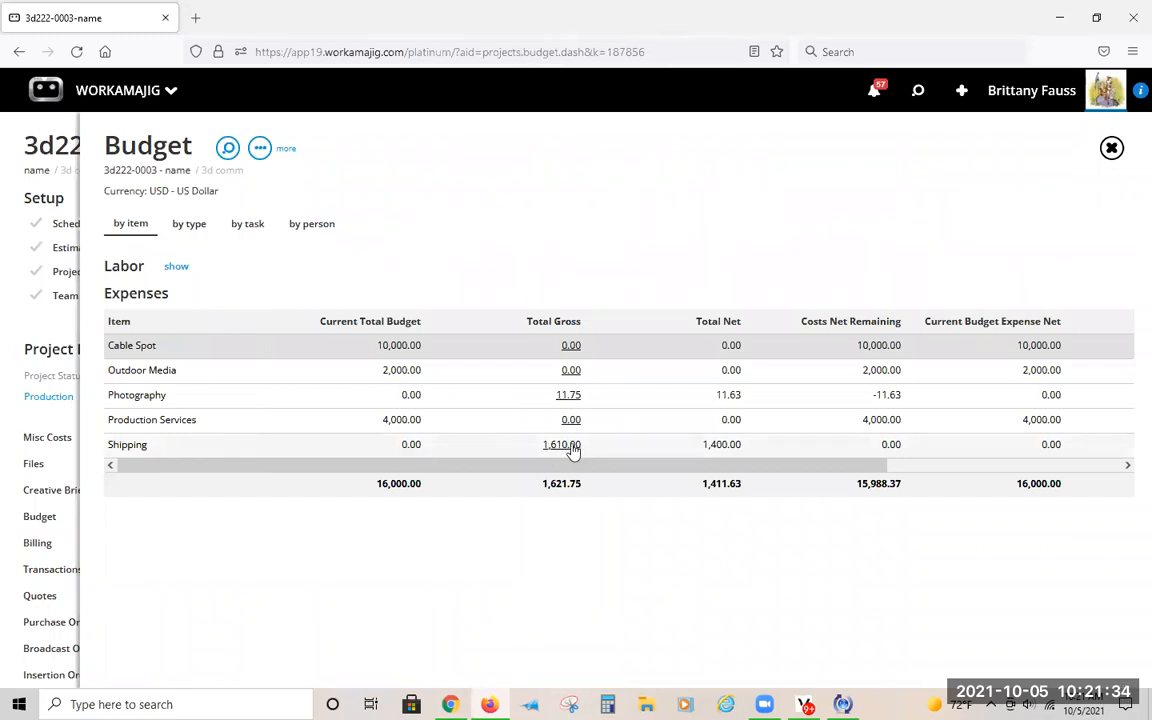
pyautogui.hscroll(5, 805, 496)
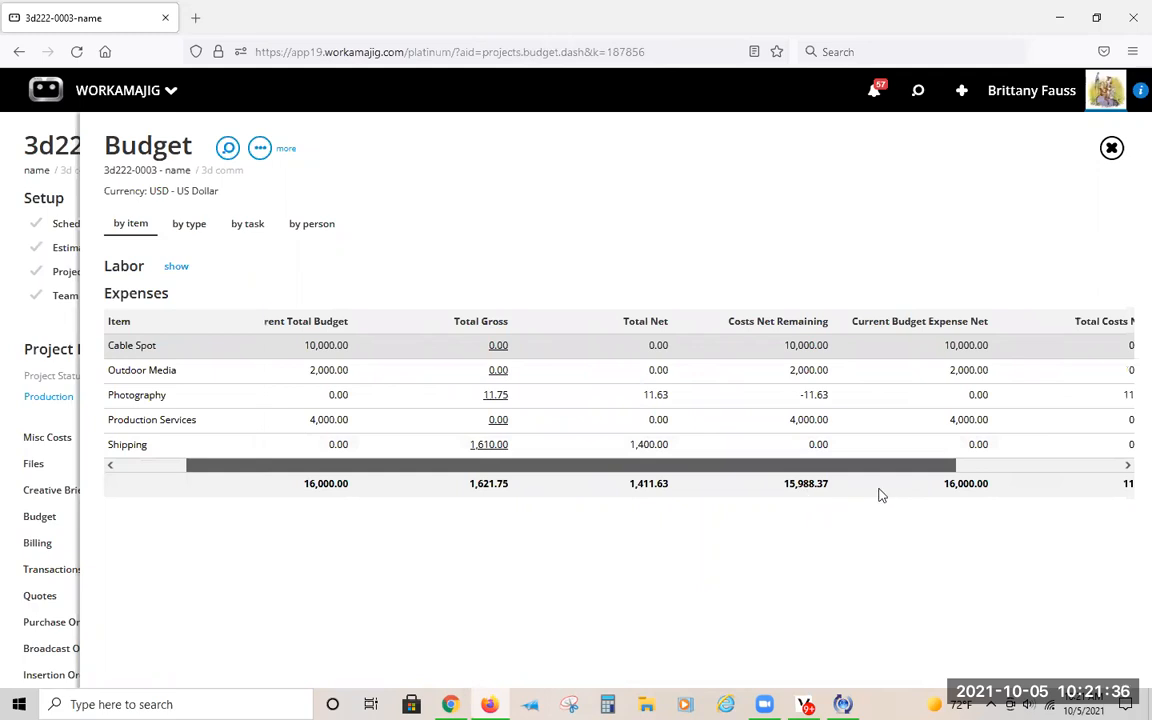
pyautogui.hscroll(-5, 218, 321)
pyautogui.moveTo(218, 321); pyautogui.dragTo(779, 343)
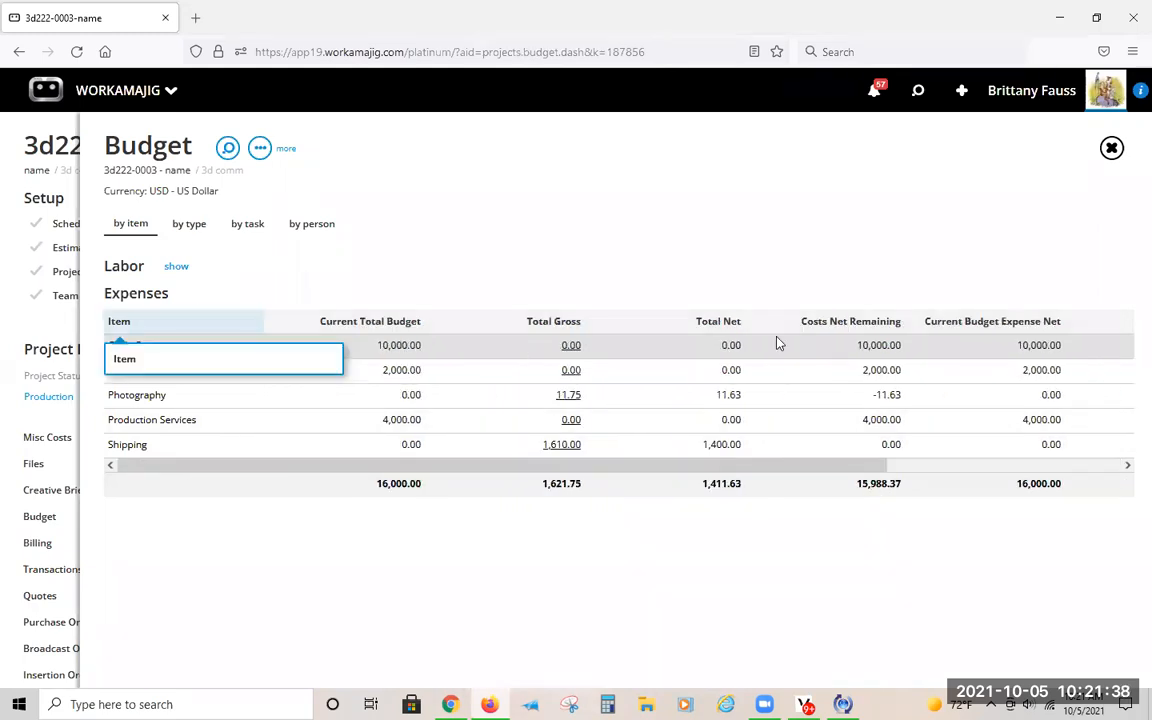
pyautogui.moveTo(824, 310)
pyautogui.mouseDown()
pyautogui.moveTo(797, 303)
pyautogui.moveTo(818, 302)
pyautogui.mouseUp()
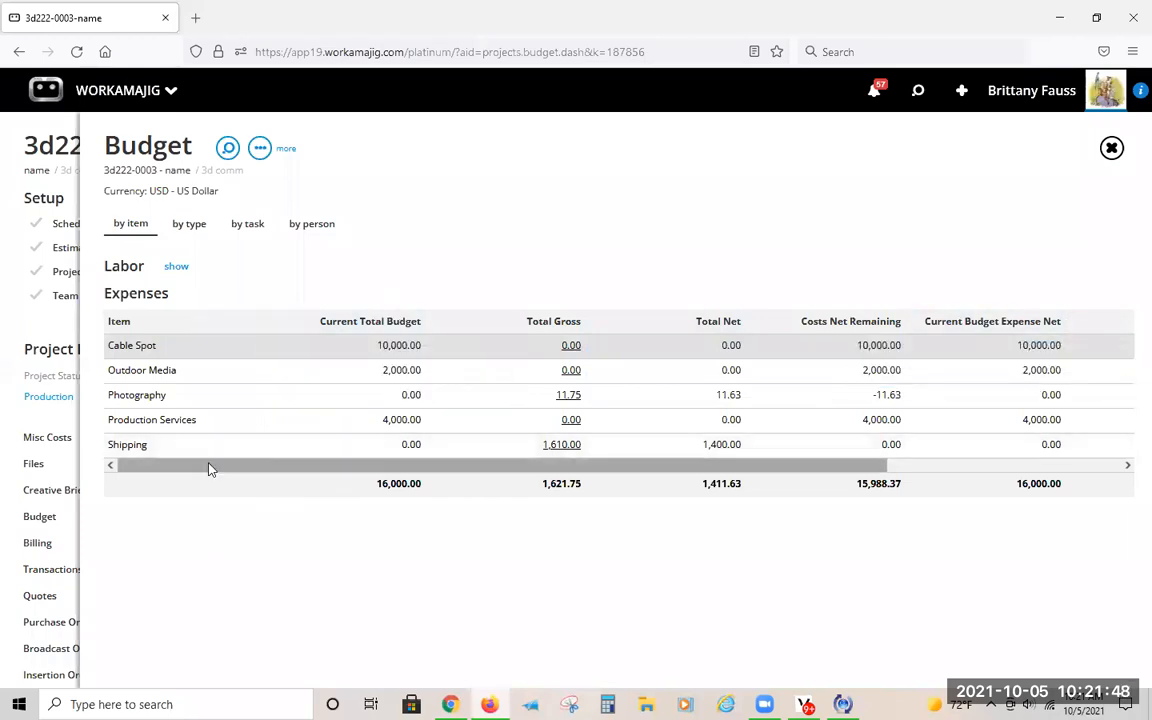
pyautogui.click(52, 158)
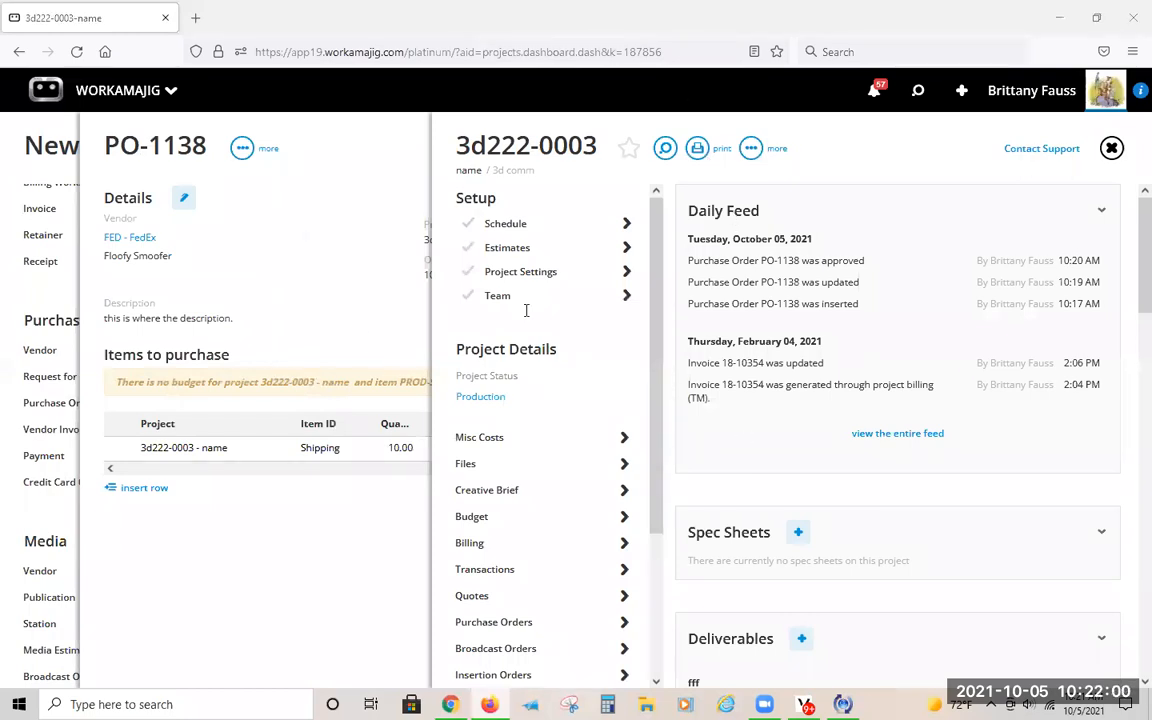
pyautogui.click(355, 258)
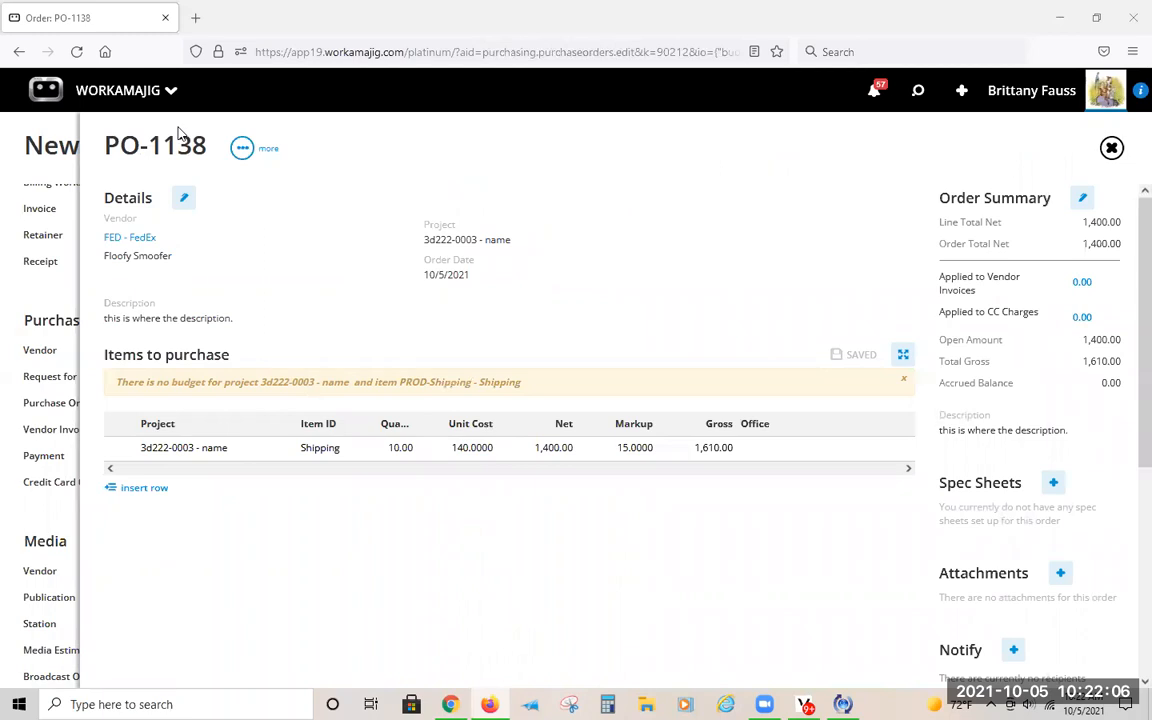
# Step: Open the employee list from the admin / manager apps and show the first R&D test employee's accounting settings
pyautogui.click(140, 105)
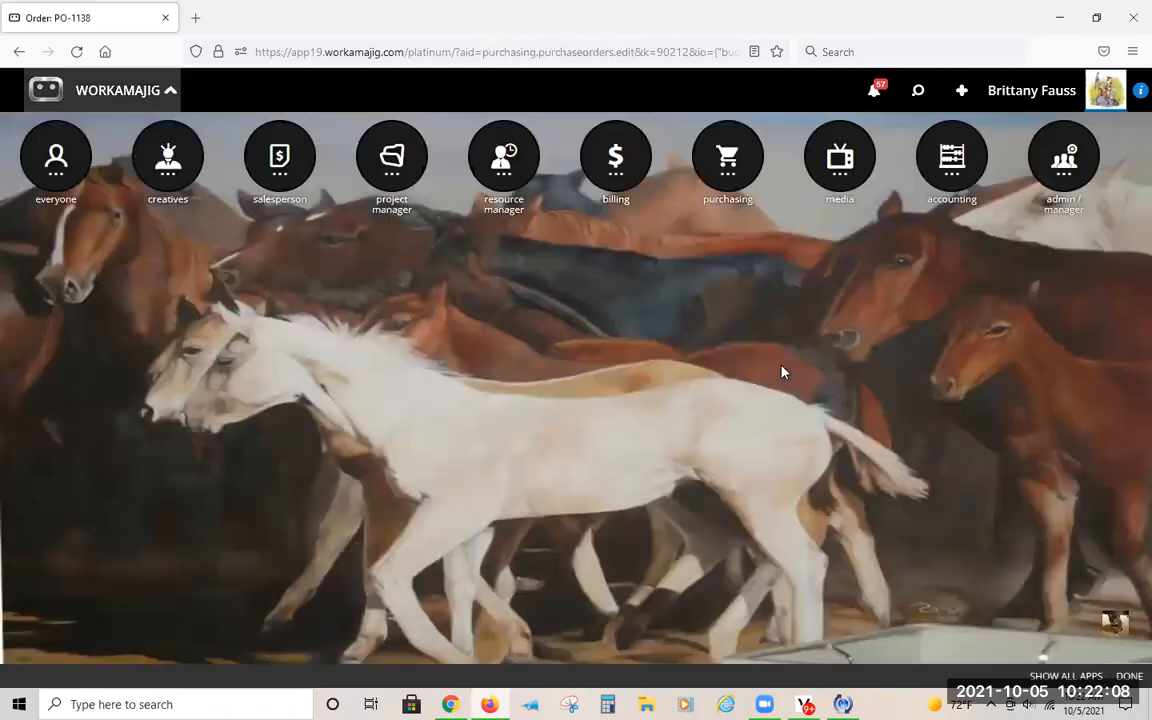
pyautogui.click(1073, 163)
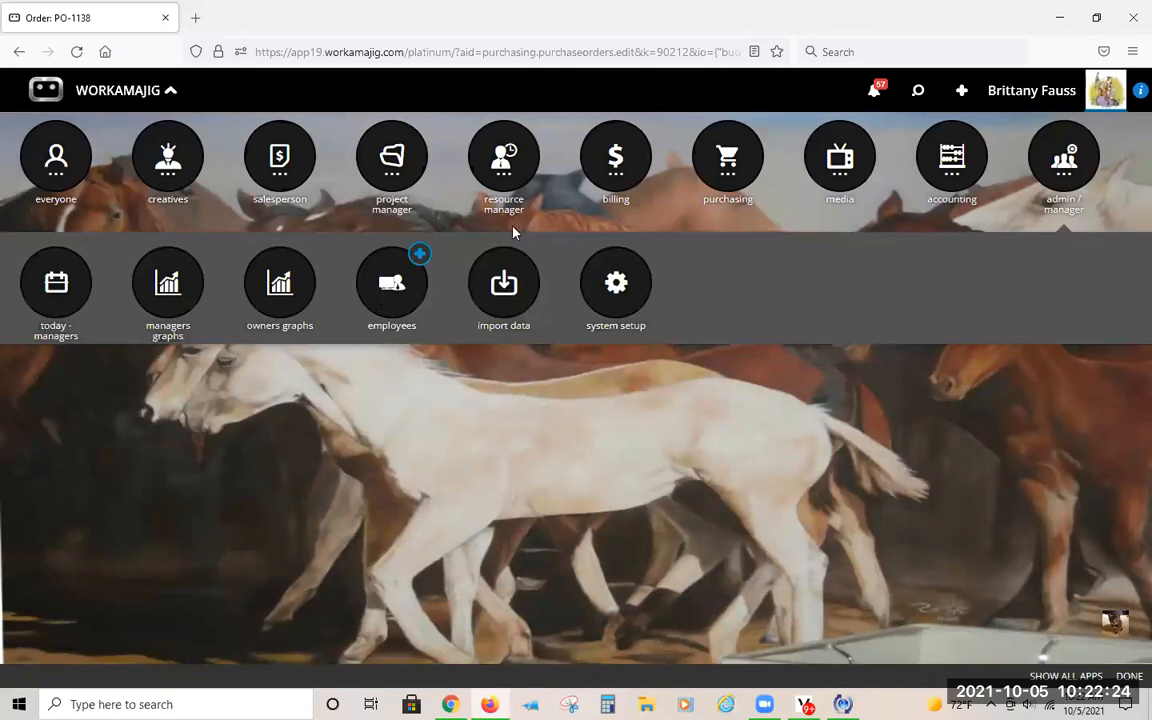
pyautogui.click(313, 222)
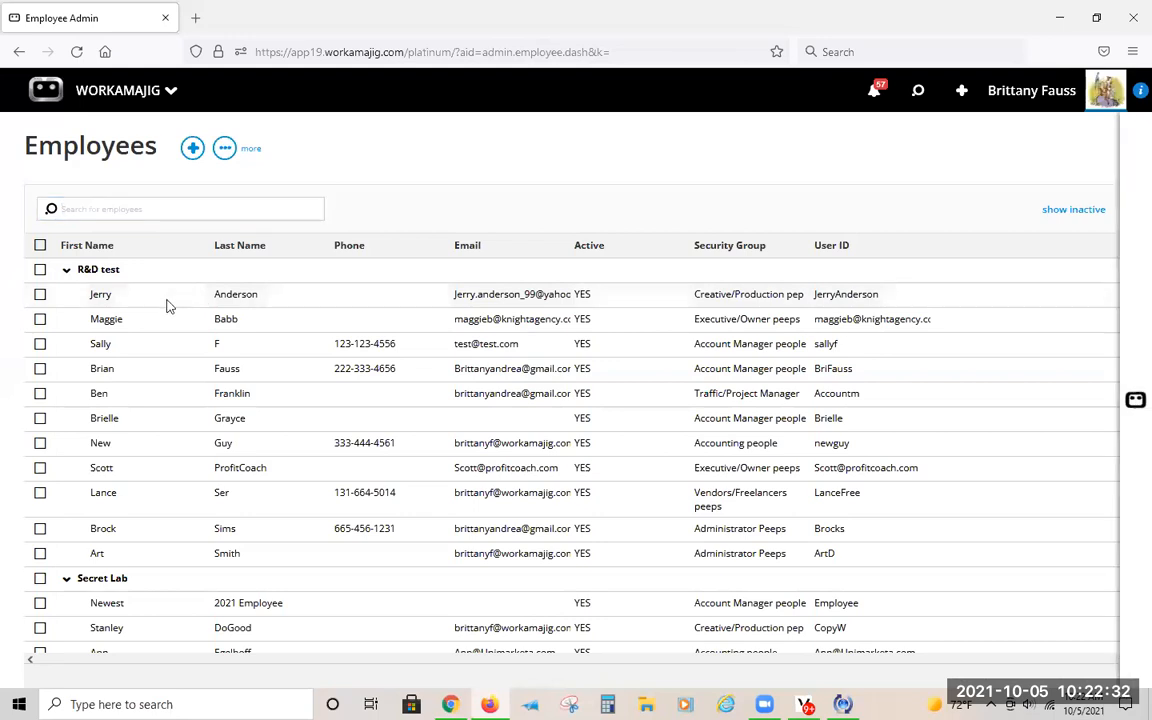
pyautogui.click(185, 300)
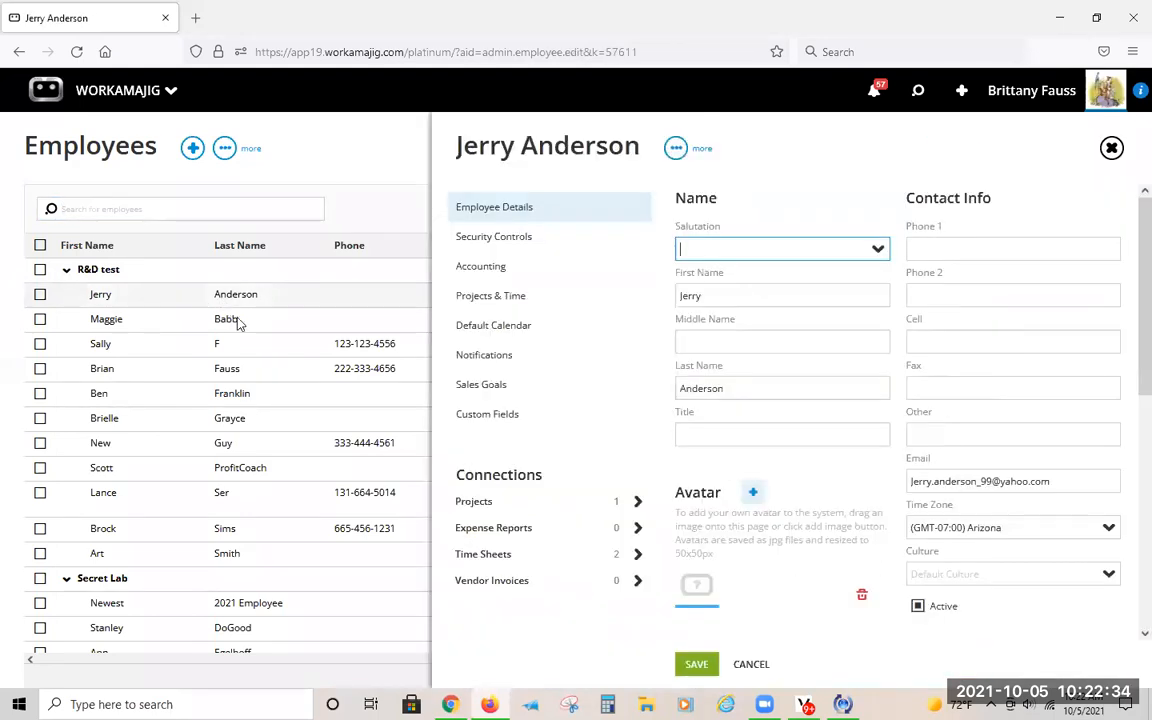
pyautogui.click(481, 270)
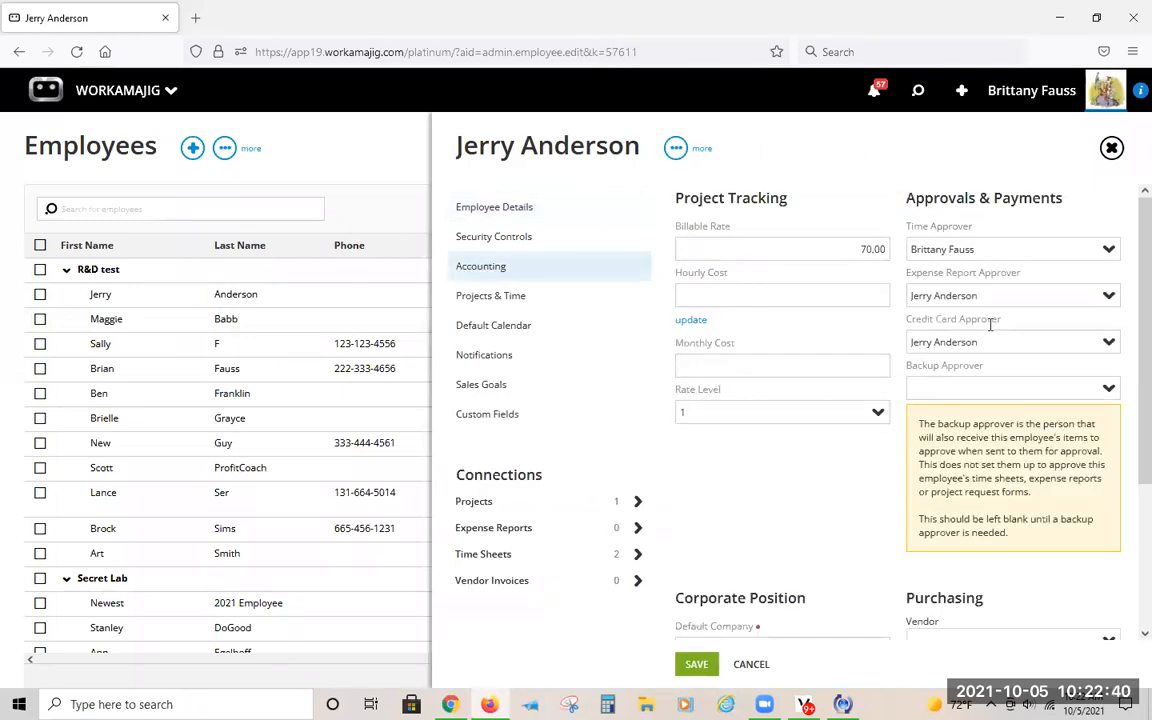
# Step: Examine the employee's purchasing limits for purchase, insertion, and broadcast orders
pyautogui.scroll(-2, 1000, 330)
pyautogui.click(953, 500)
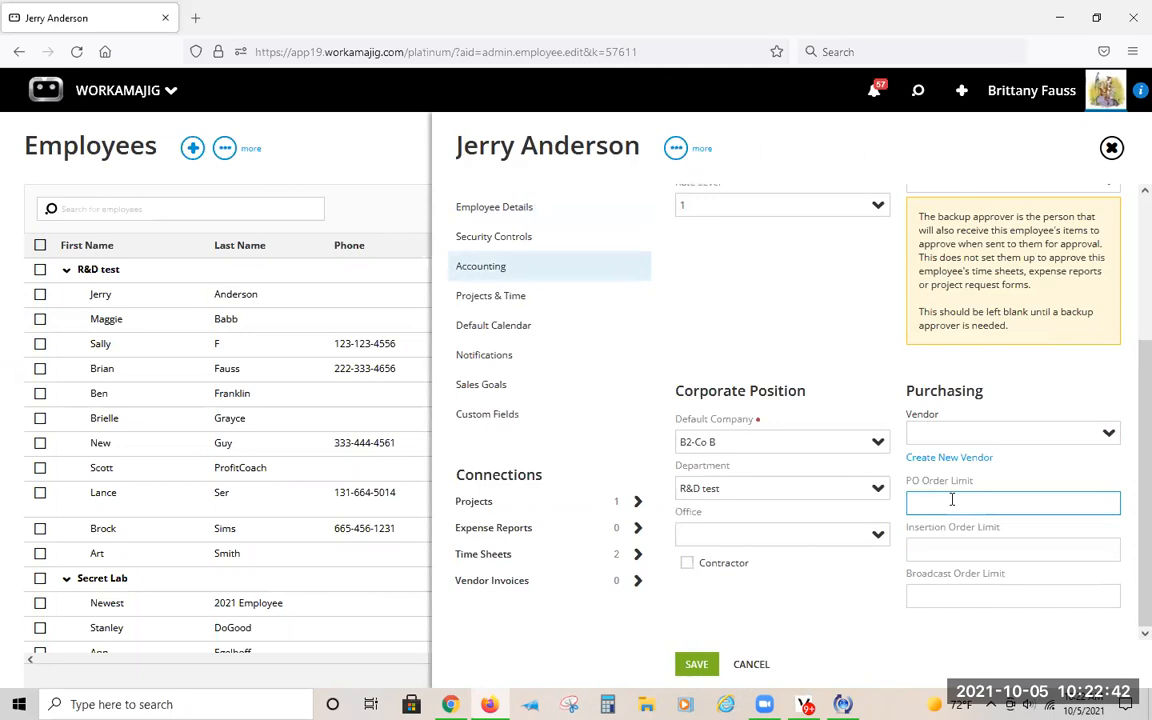
pyautogui.click(961, 548)
pyautogui.click(1012, 592)
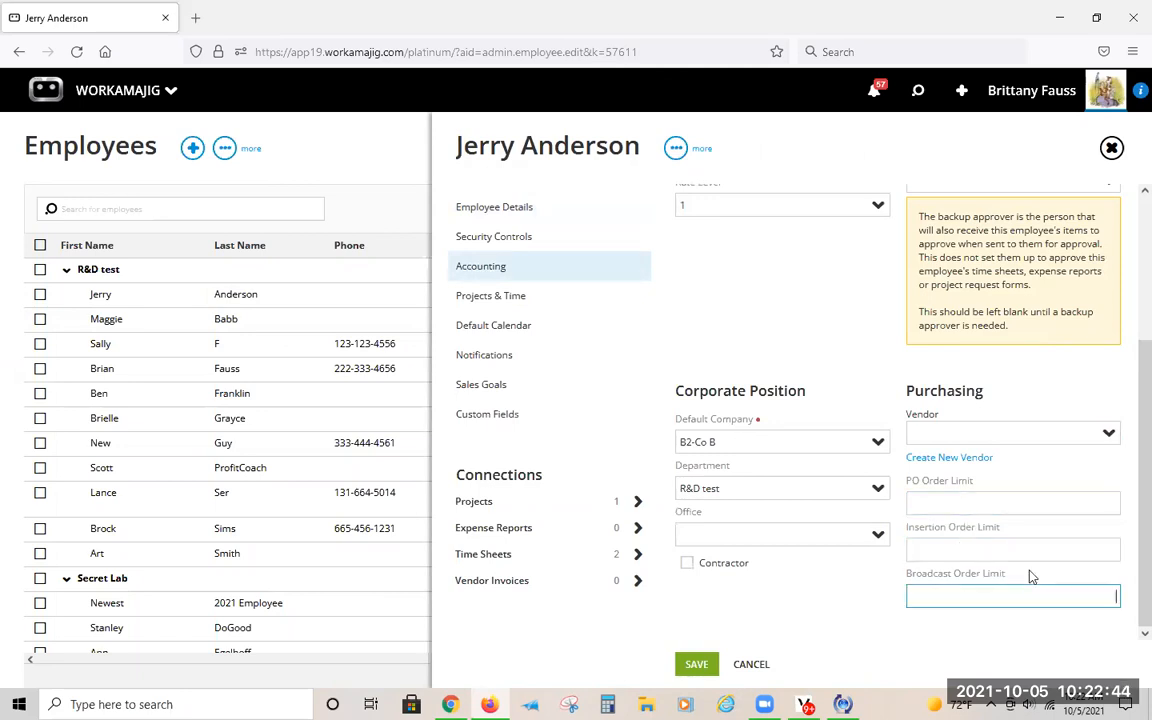
pyautogui.click(1000, 506)
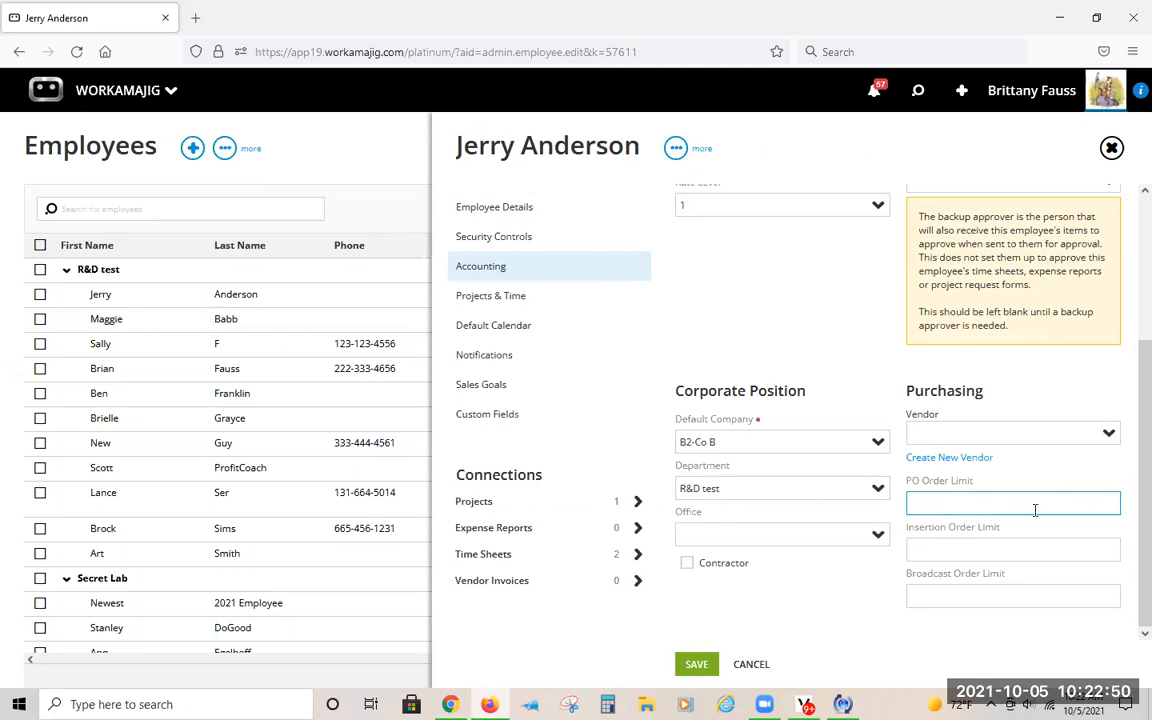
# Step: Try a PO order limit of 1500 for the employee and leave the record without saving the change
pyautogui.write('1500')
pyautogui.click(1051, 479)
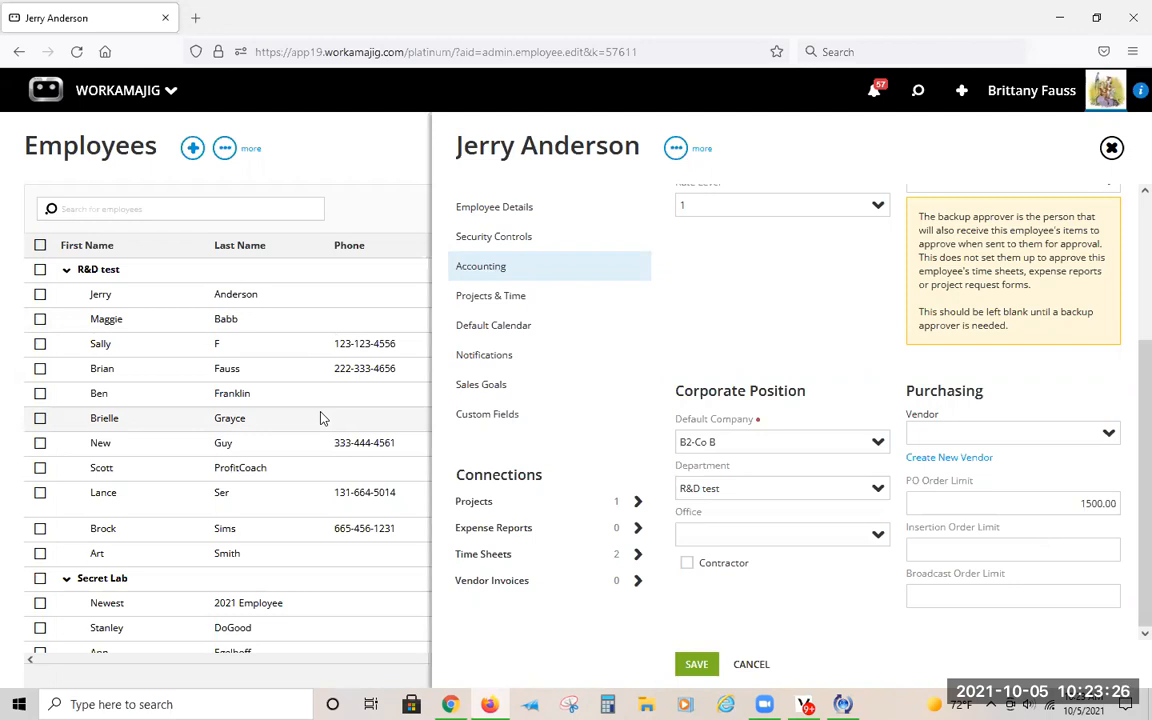
pyautogui.click(1112, 504)
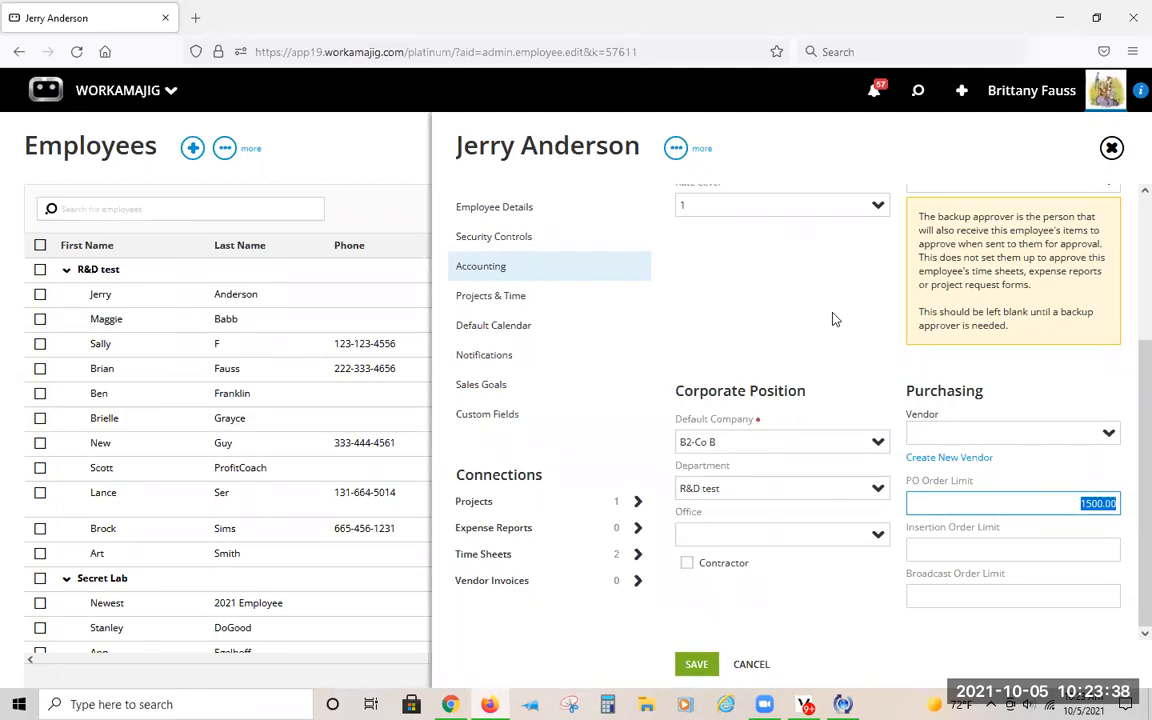
pyautogui.click(767, 163)
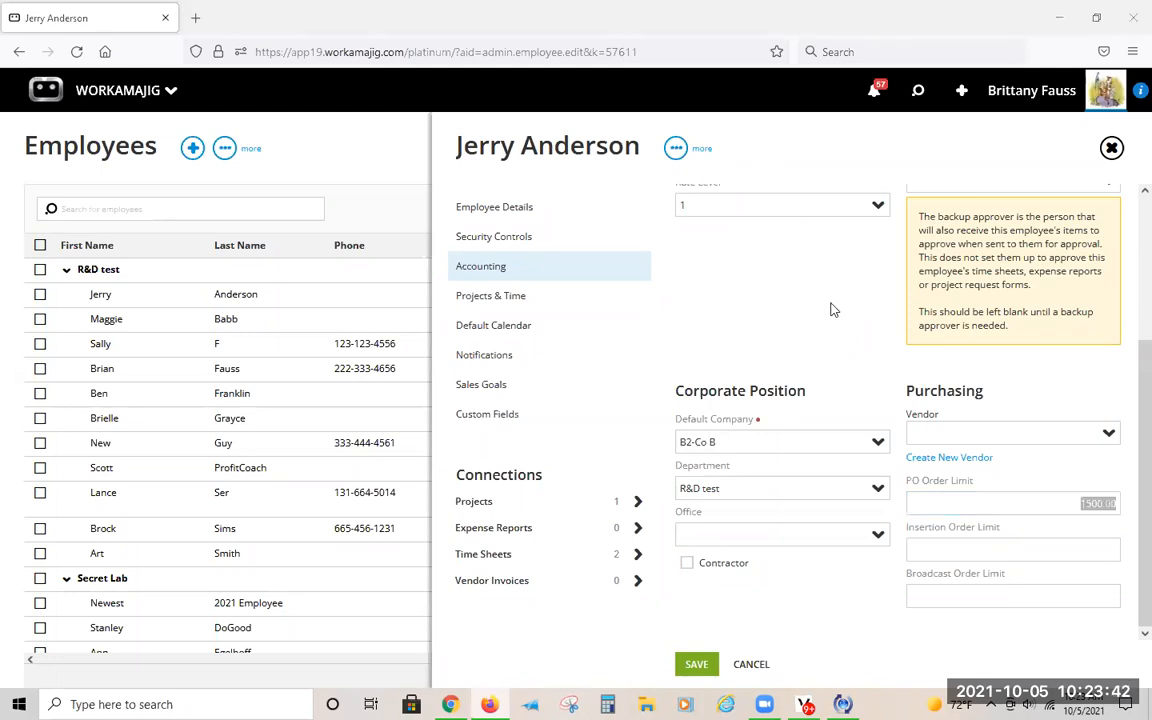
pyautogui.click(859, 465)
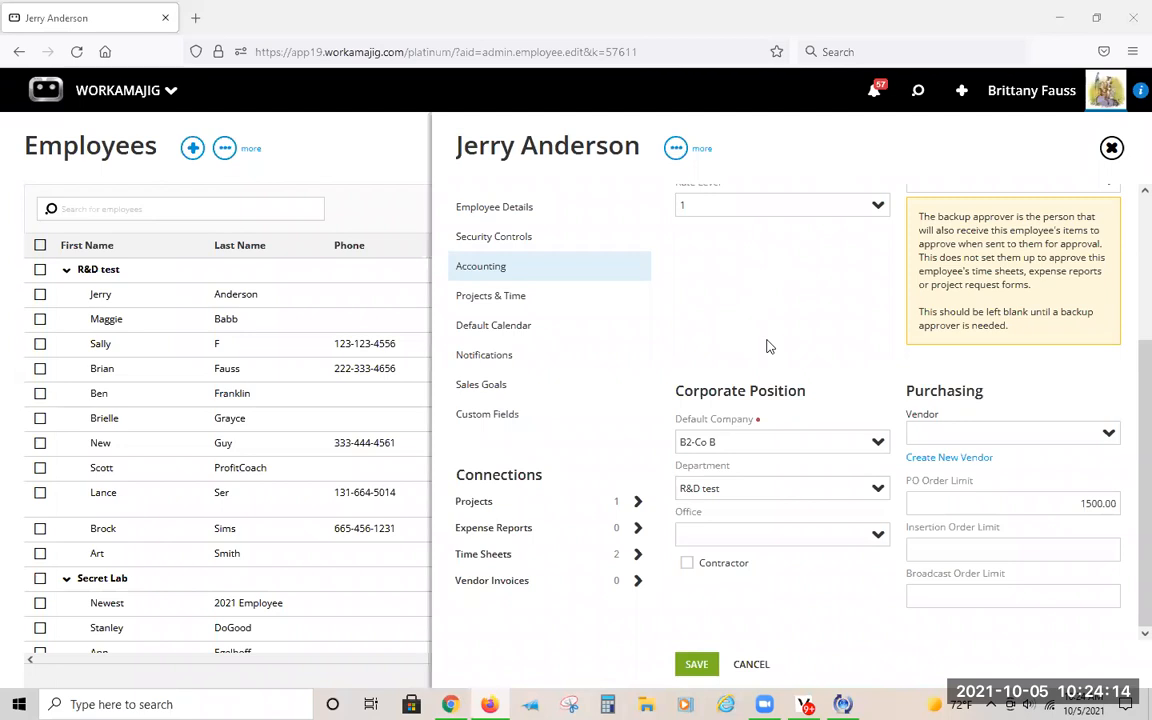
pyautogui.click(1100, 504)
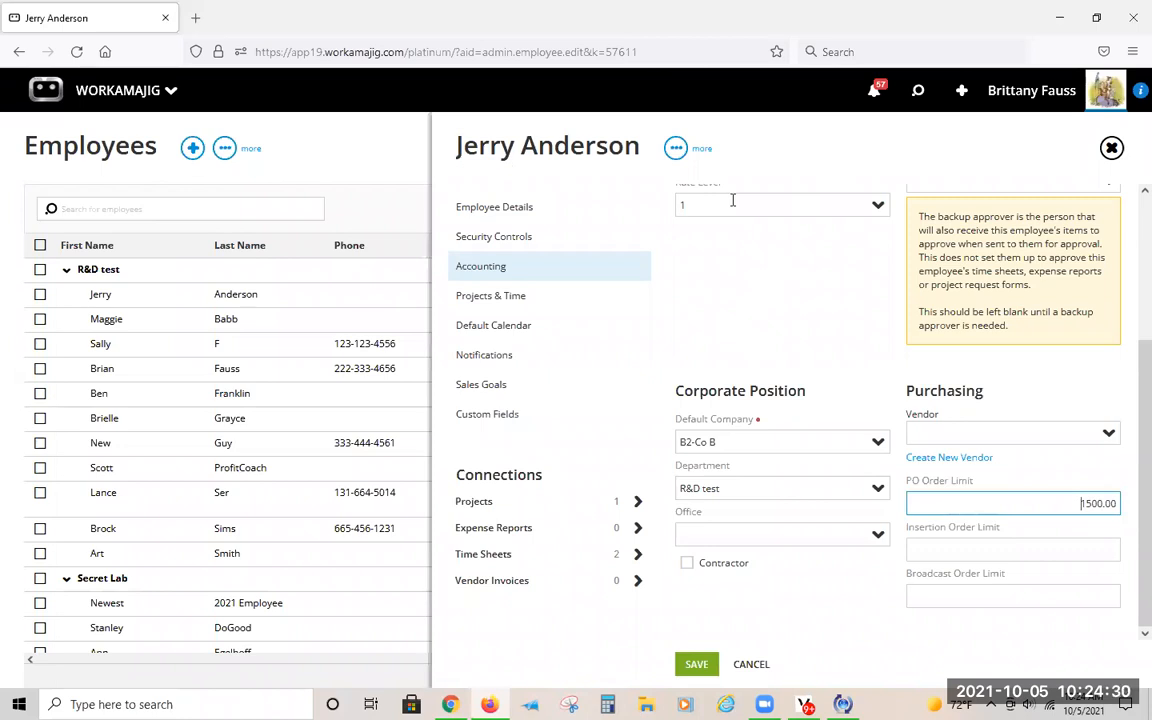
pyautogui.click(372, 144)
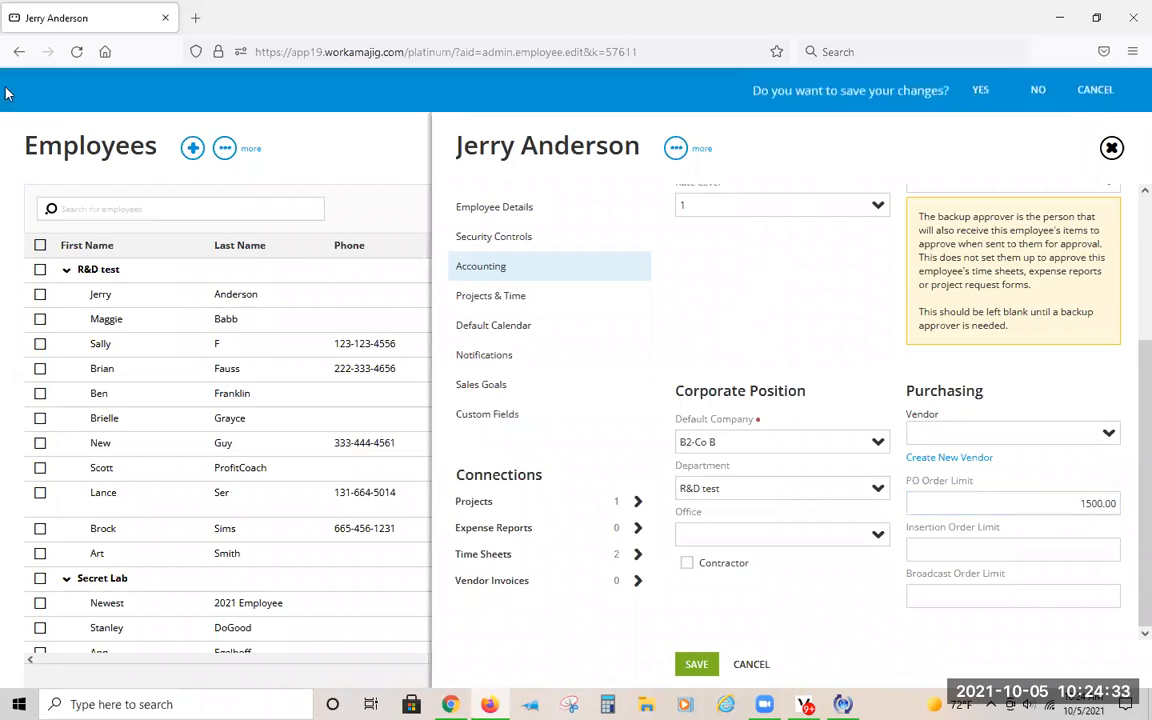
pyautogui.click(1038, 90)
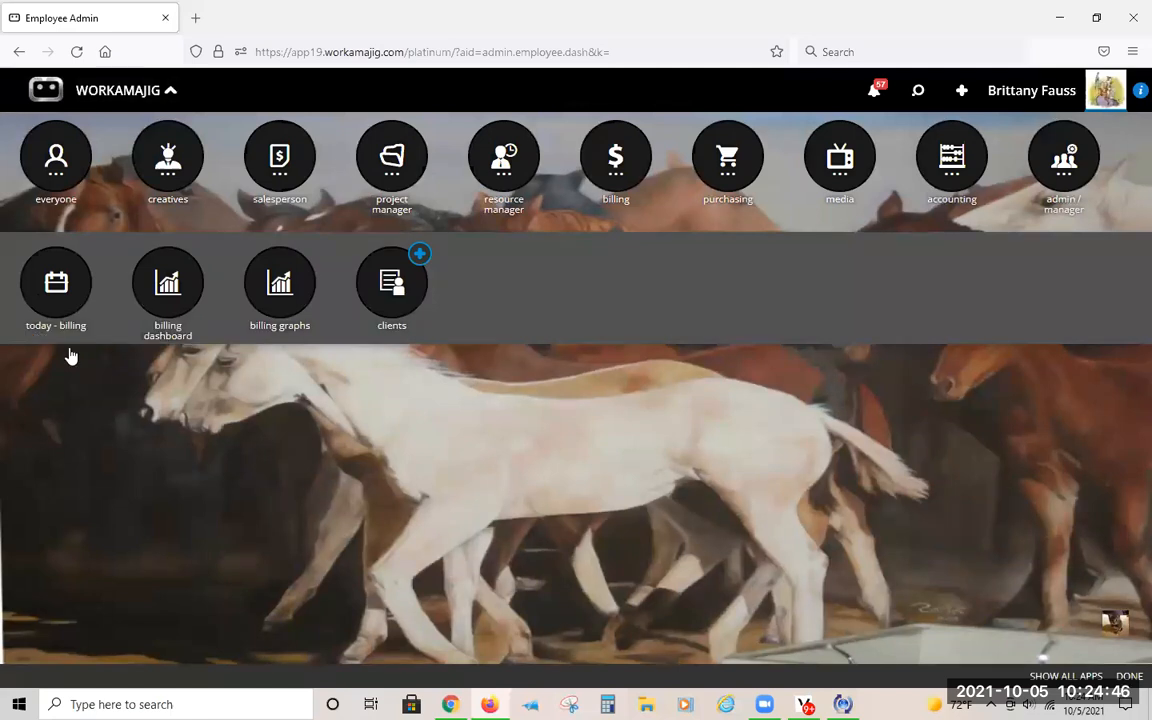
# Step: Open the T&M mass billing list from Today - Billing and examine the unbilled transactions of the -9046 testing project
pyautogui.click(71, 357)
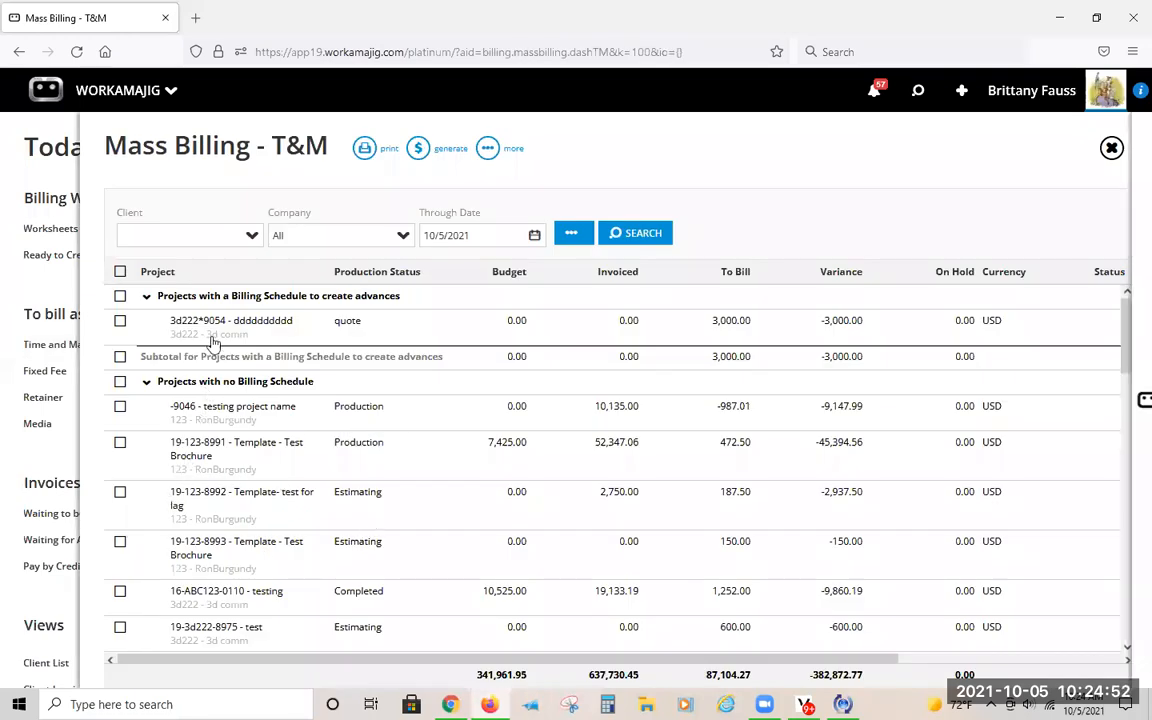
pyautogui.click(225, 406)
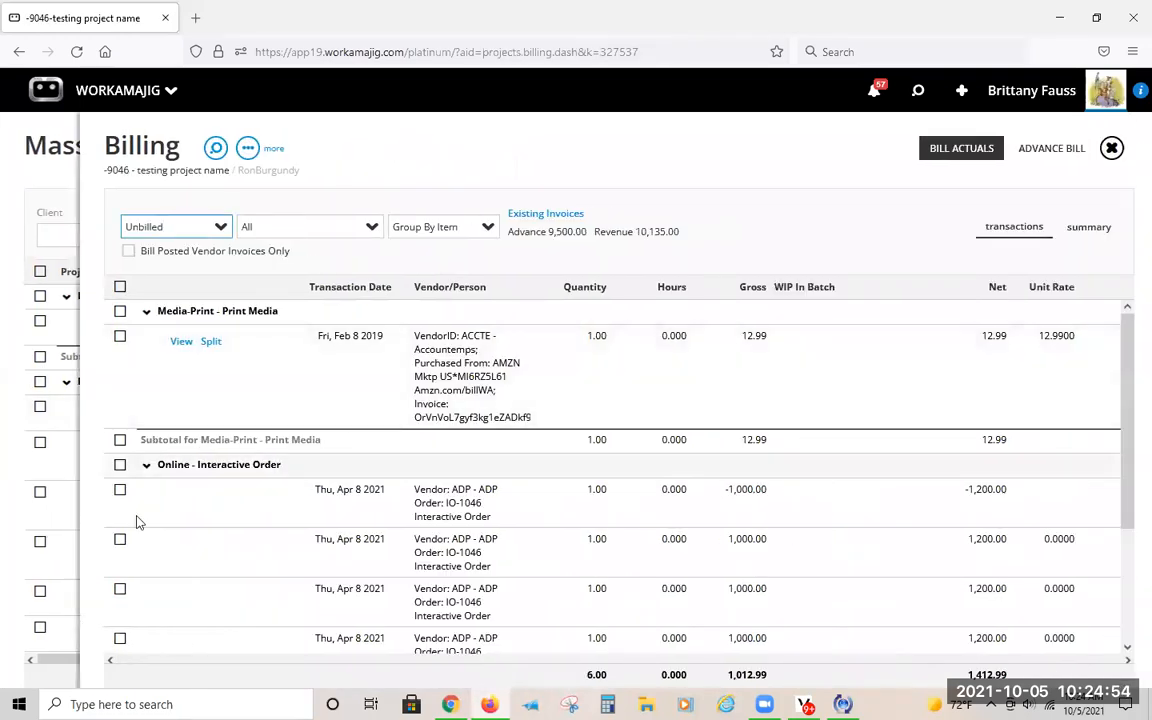
pyautogui.scroll(-3, 76, 180)
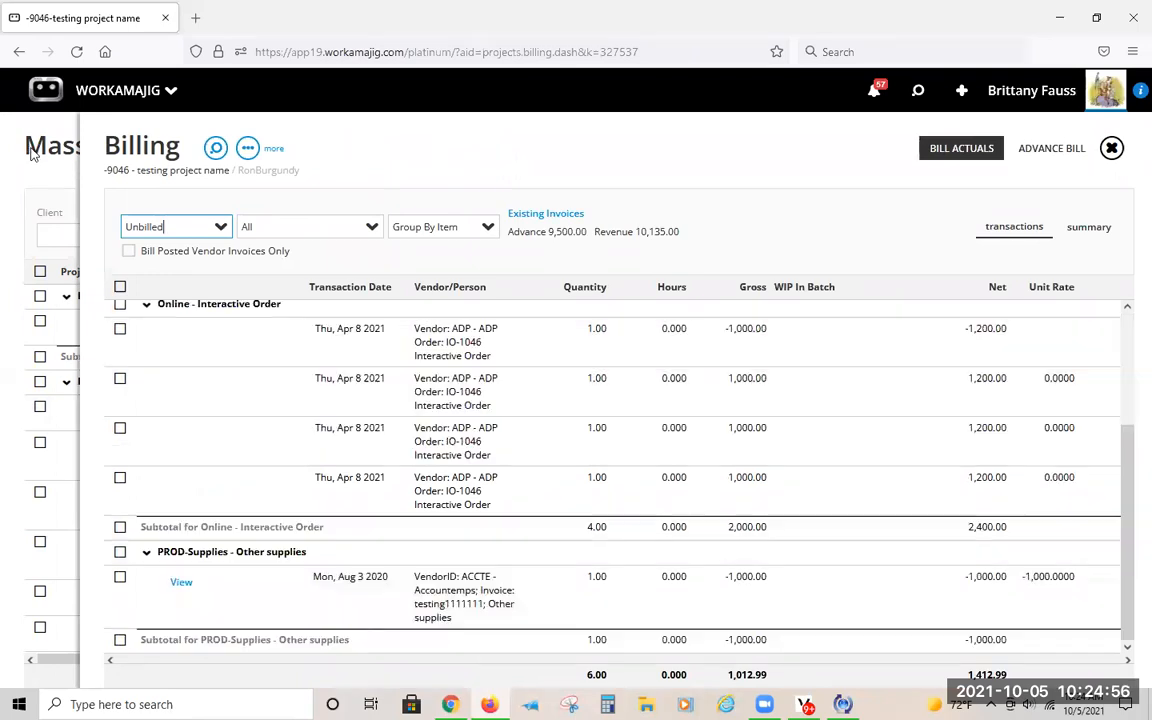
pyautogui.click(811, 407)
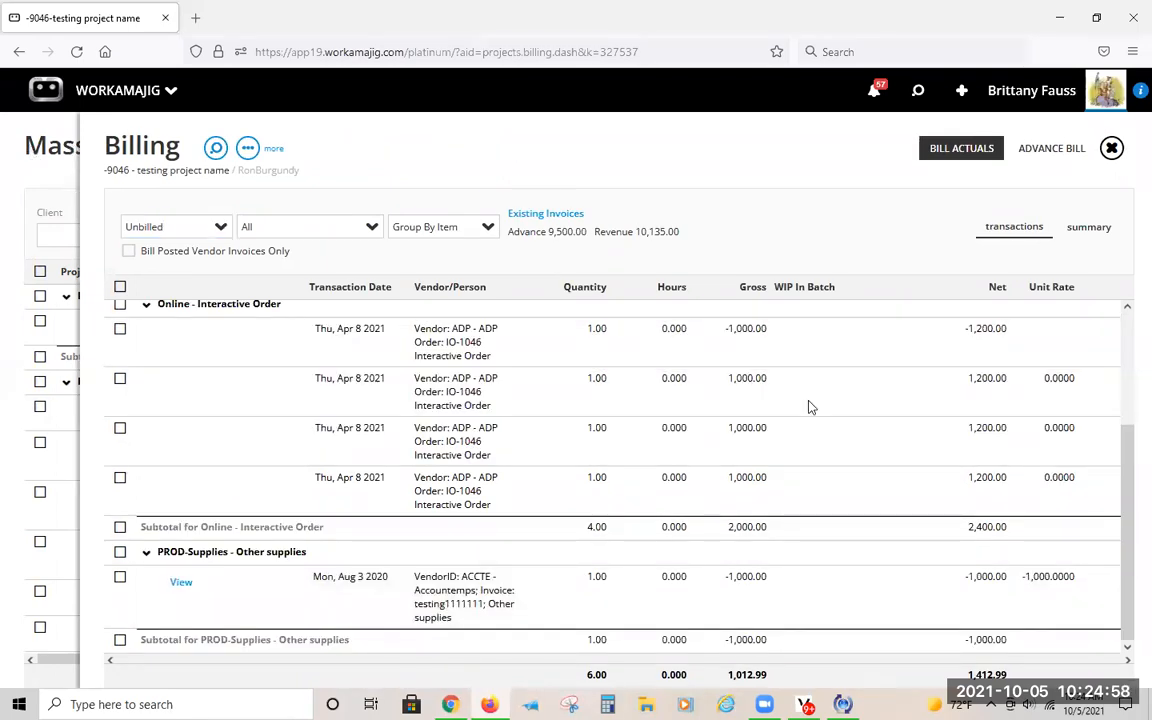
pyautogui.press('Escape')
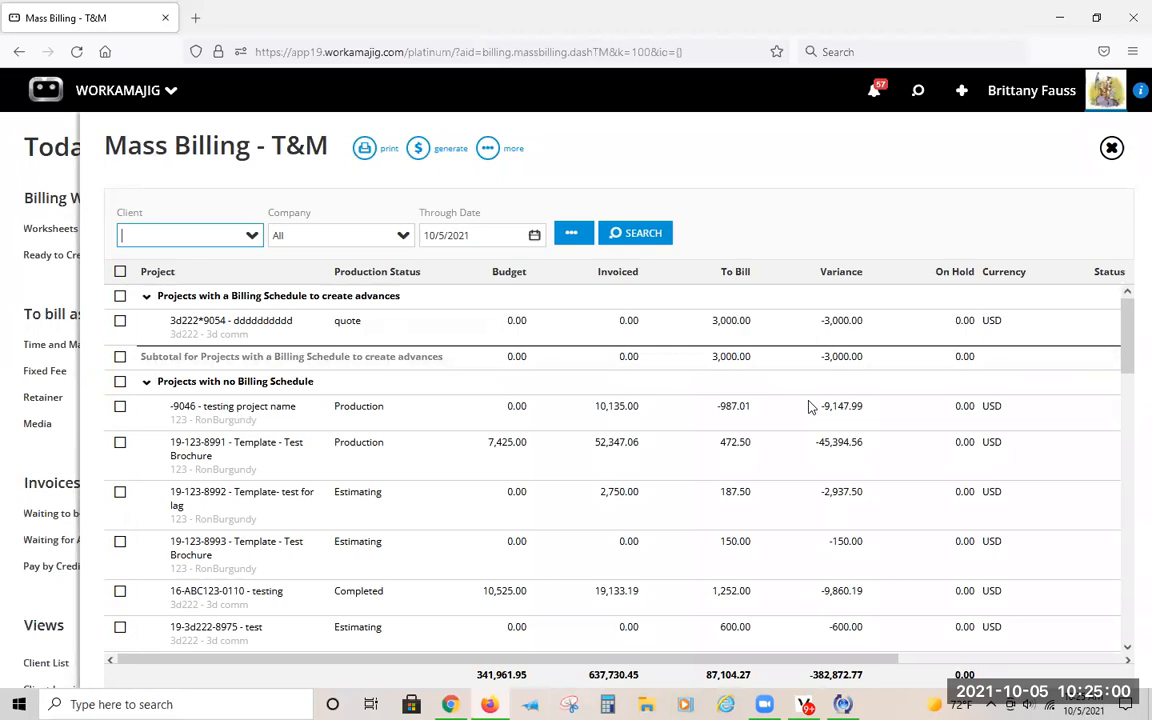
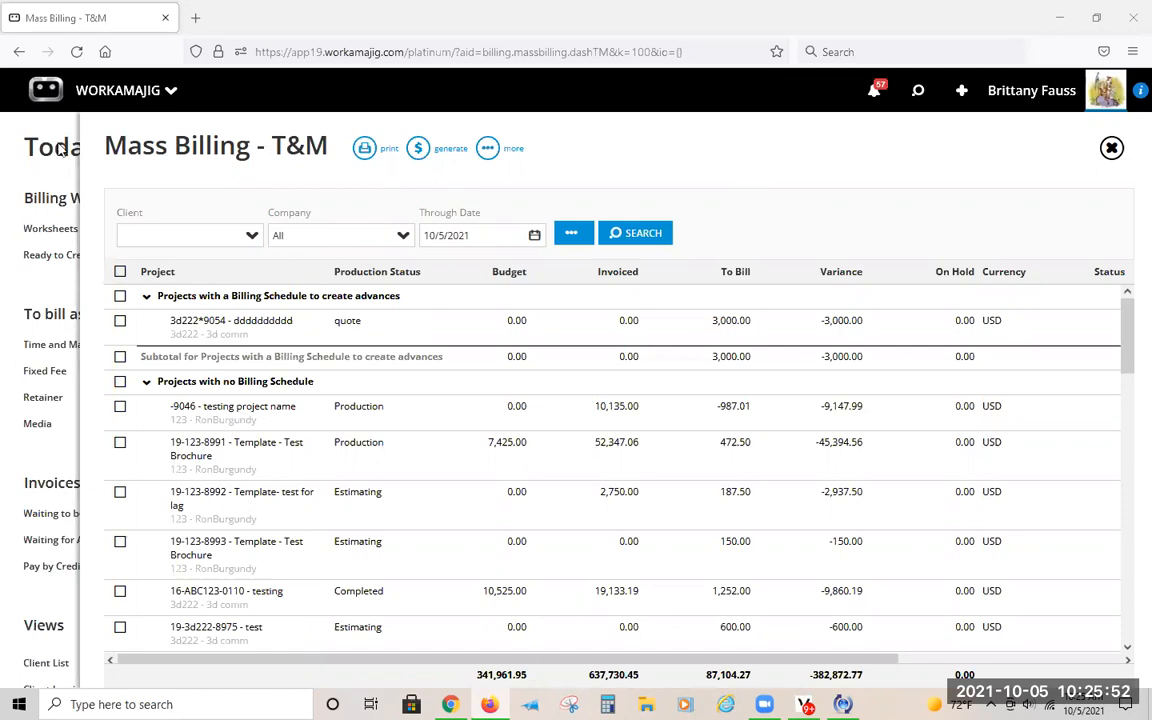
# Step: Leave mass billing and open the Open Orders list from Today - Purchasing
pyautogui.click(55, 132)
pyautogui.click(126, 91)
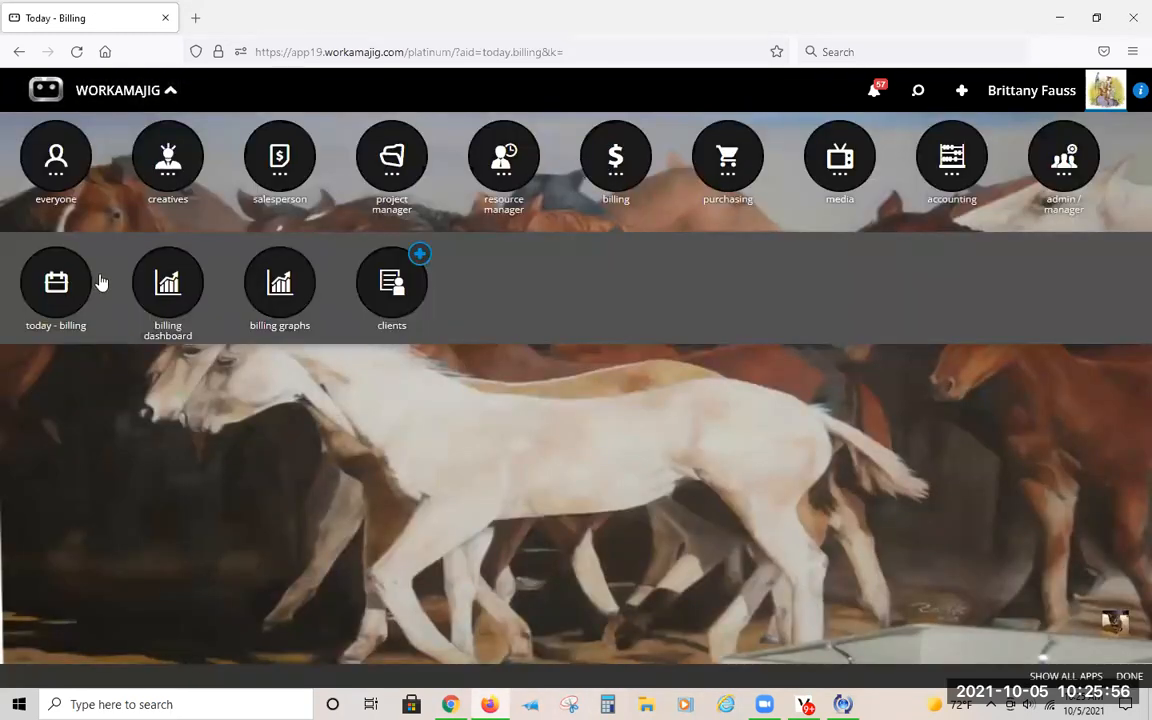
pyautogui.click(728, 158)
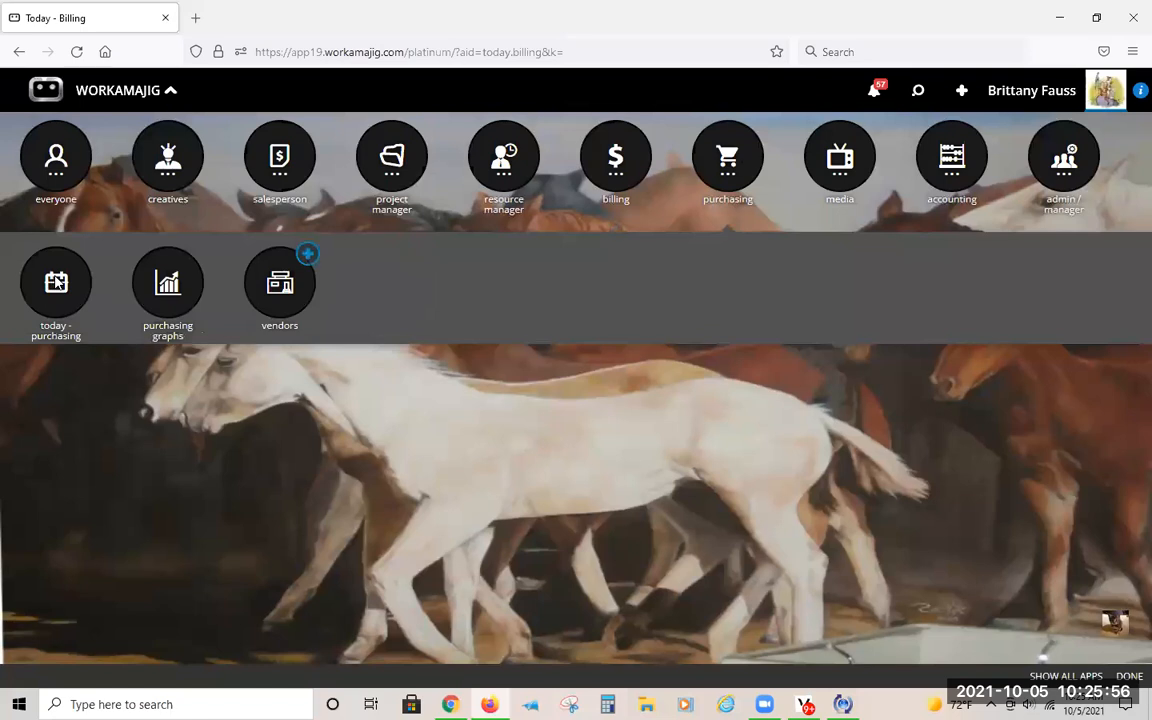
pyautogui.click(150, 405)
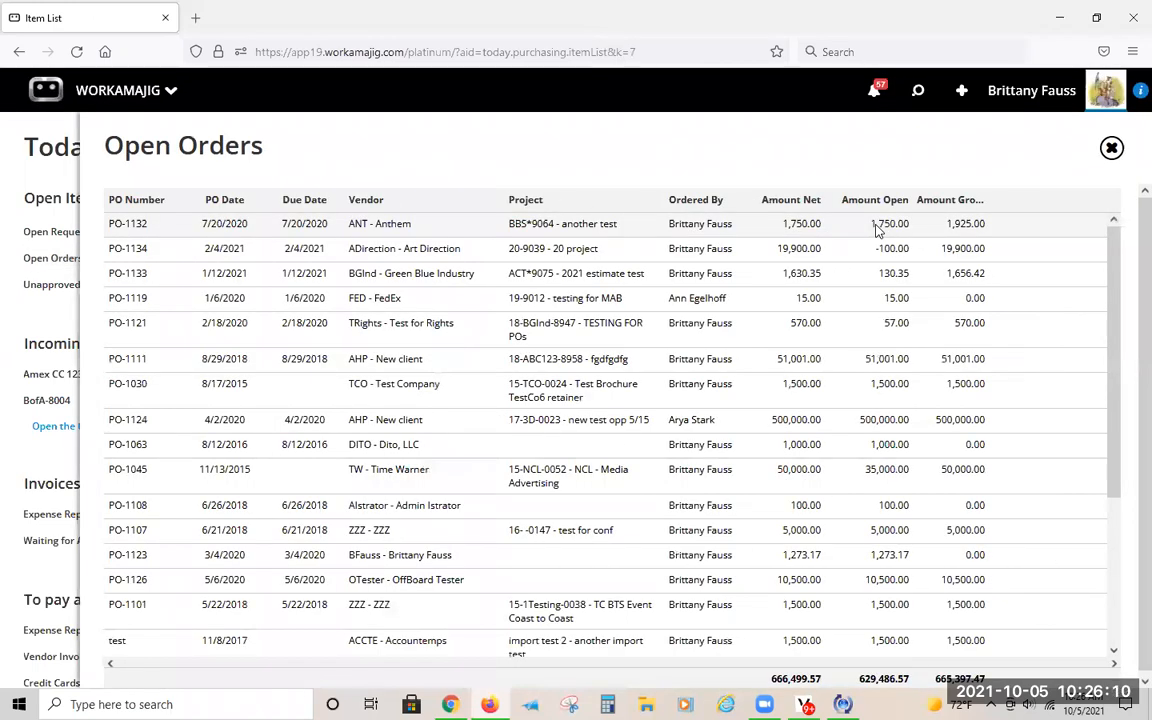
# Step: Examine the available actions on the Anthem shipping order and return to Today - Purchasing
pyautogui.click(876, 226)
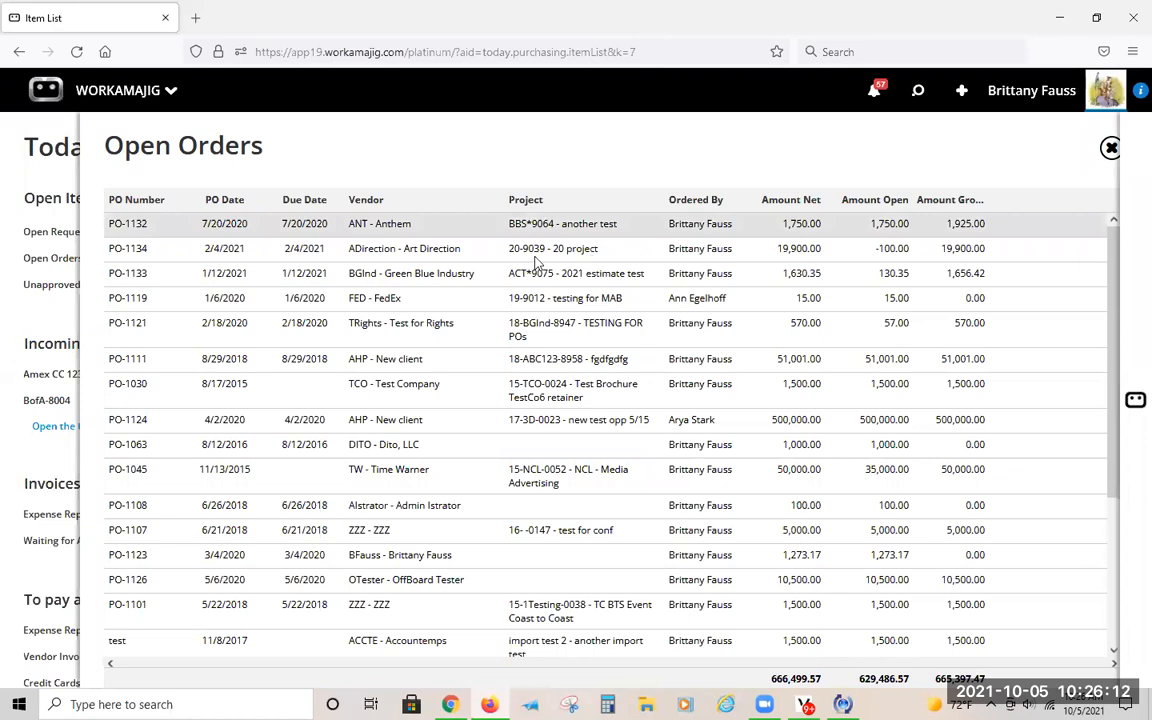
pyautogui.click(254, 149)
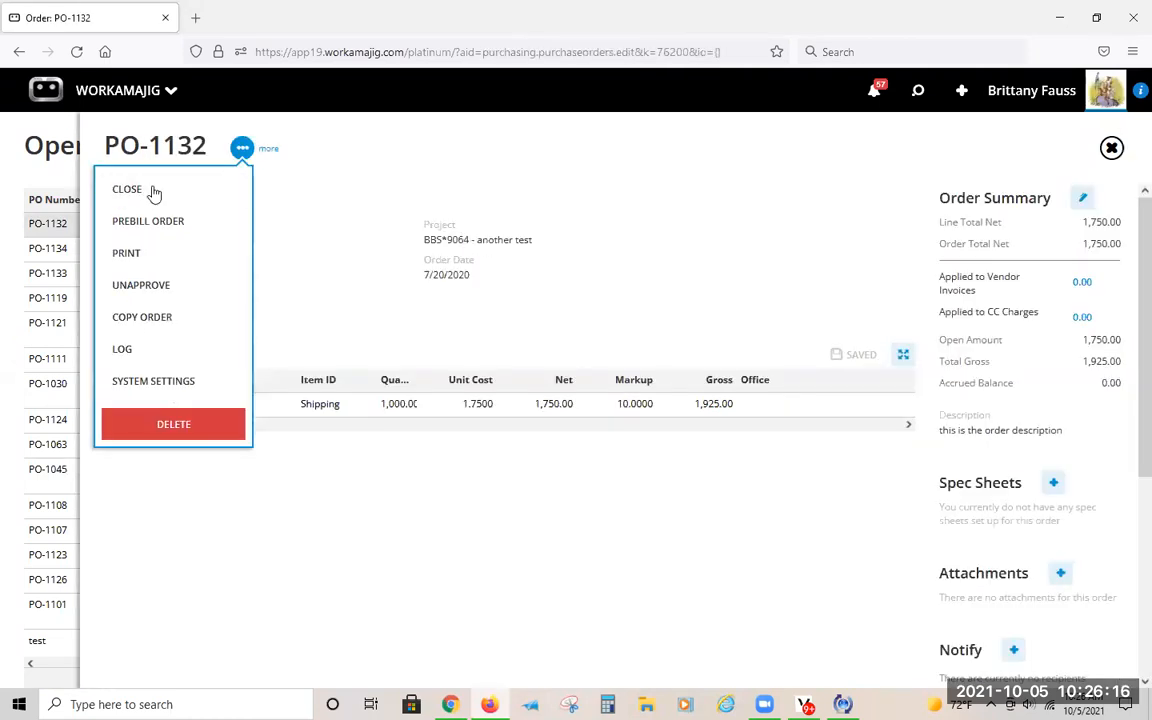
pyautogui.click(5, 158)
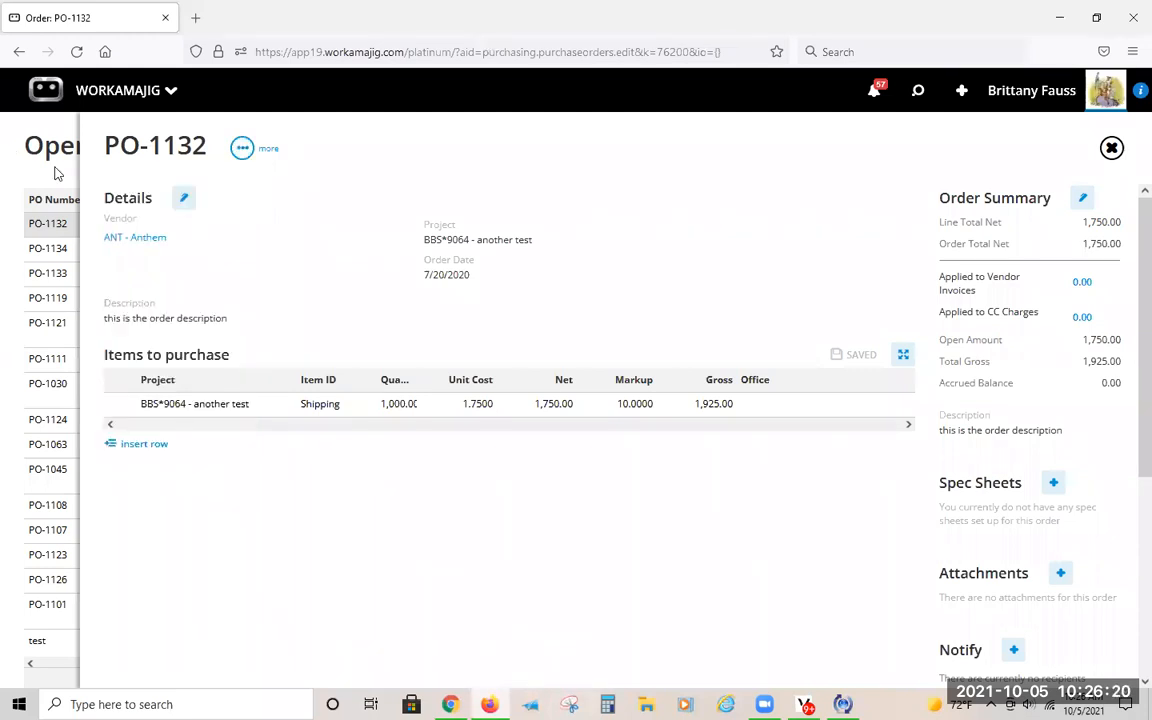
pyautogui.click(19, 172)
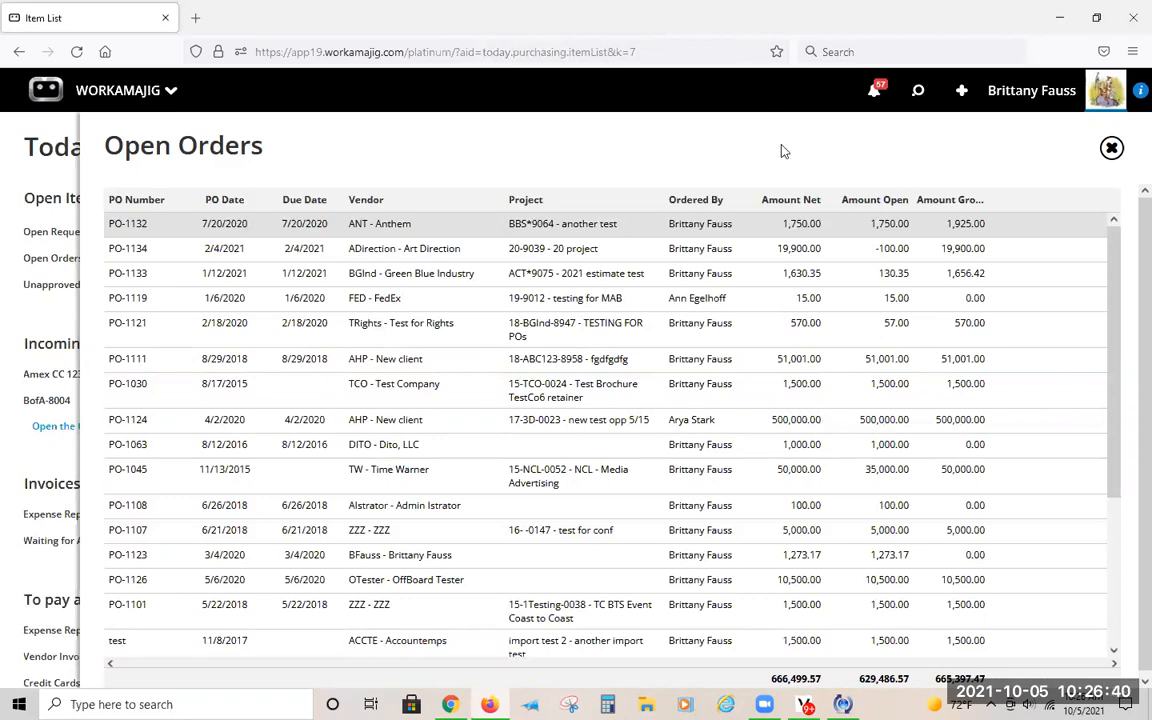
pyautogui.click(44, 128)
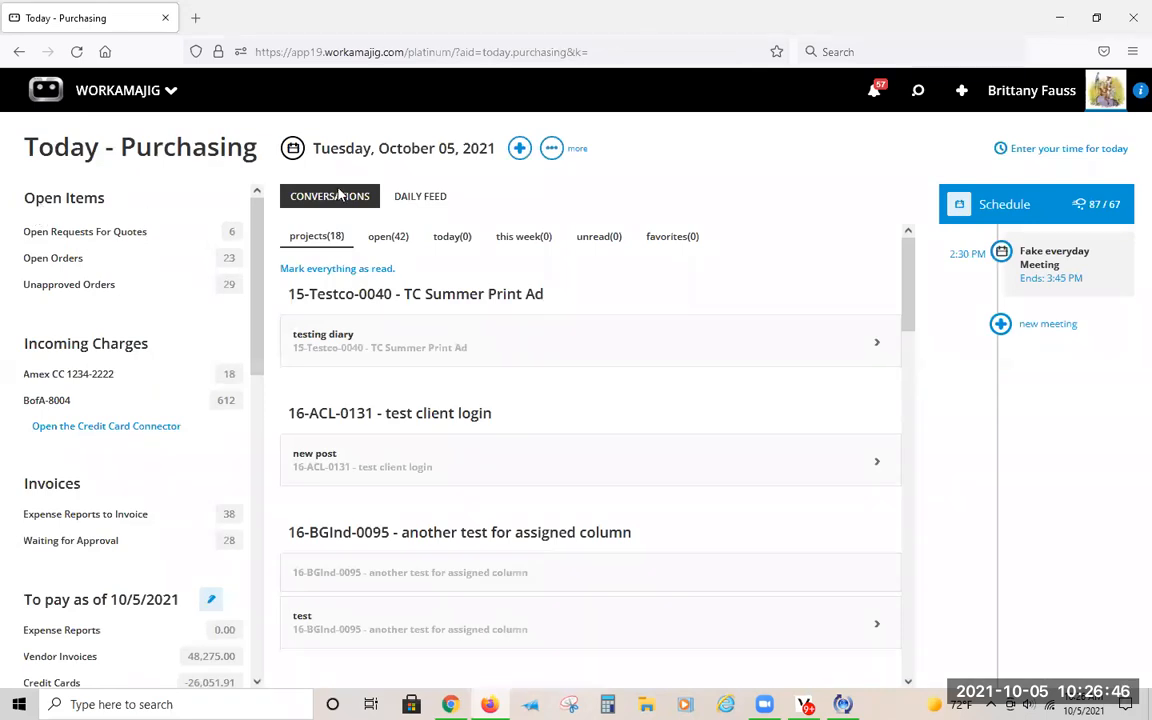
# Step: Start a new vendor invoice for FedEx and link it to the vendor's purchase order with 1,400.00 open
pyautogui.click(965, 96)
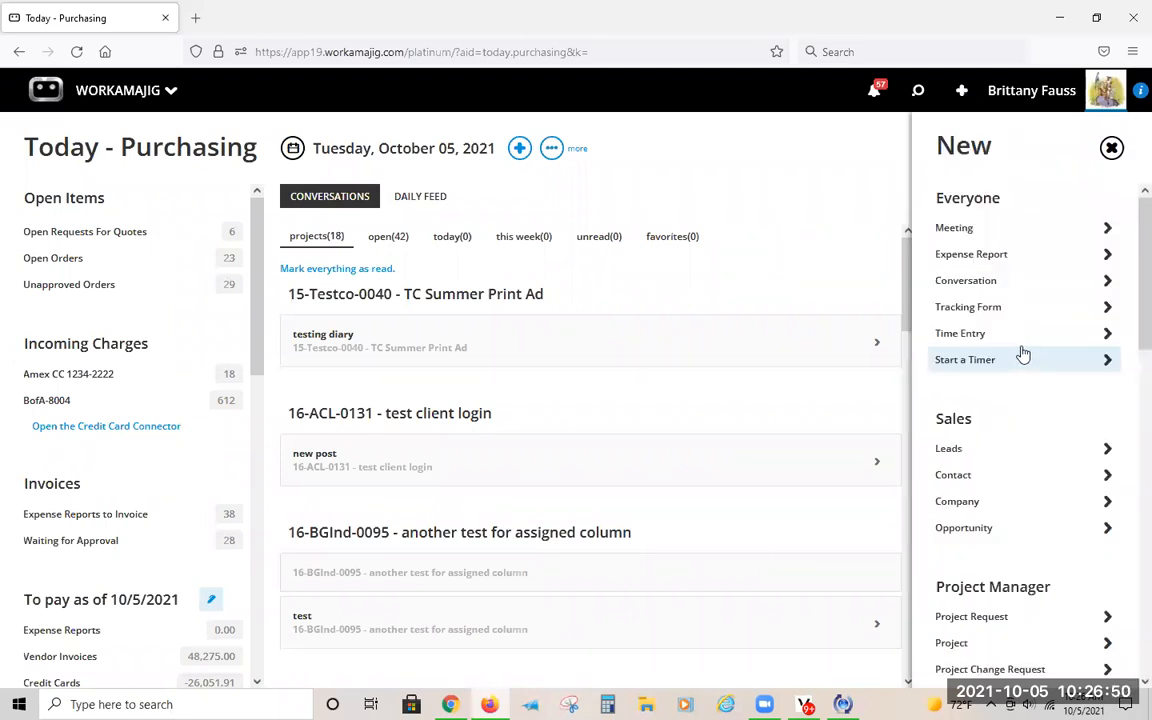
pyautogui.scroll(-2, 1023, 355)
pyautogui.scroll(-4, 1020, 358)
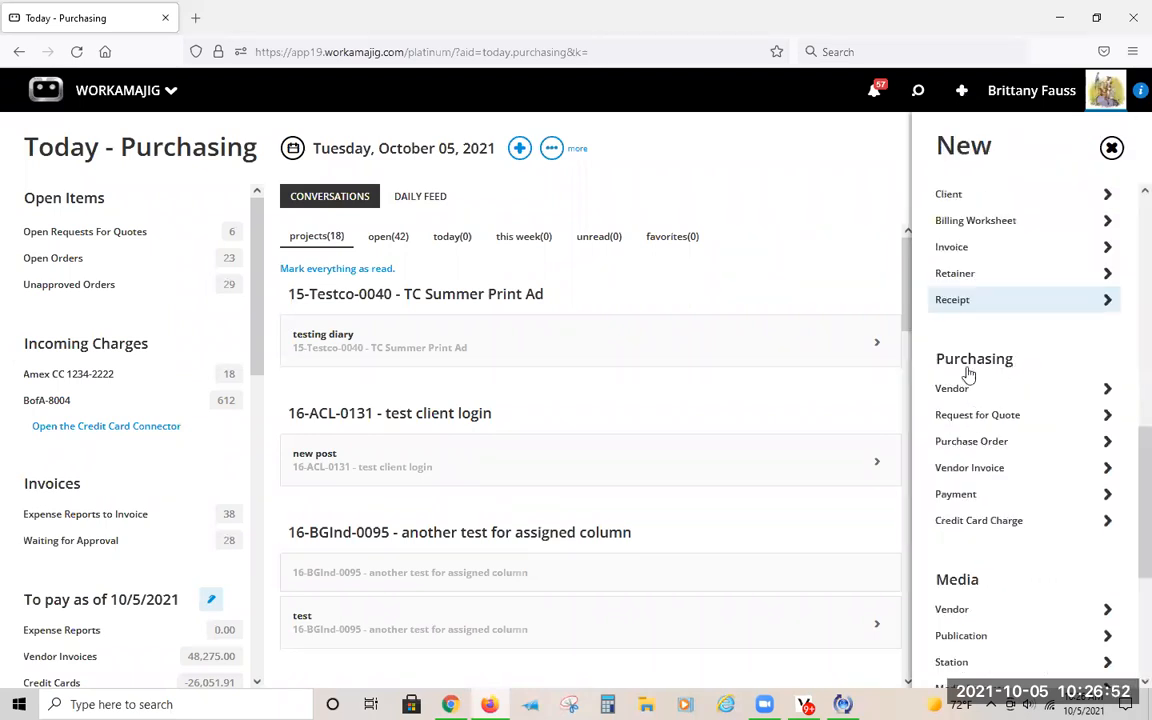
pyautogui.scroll(-1, 968, 368)
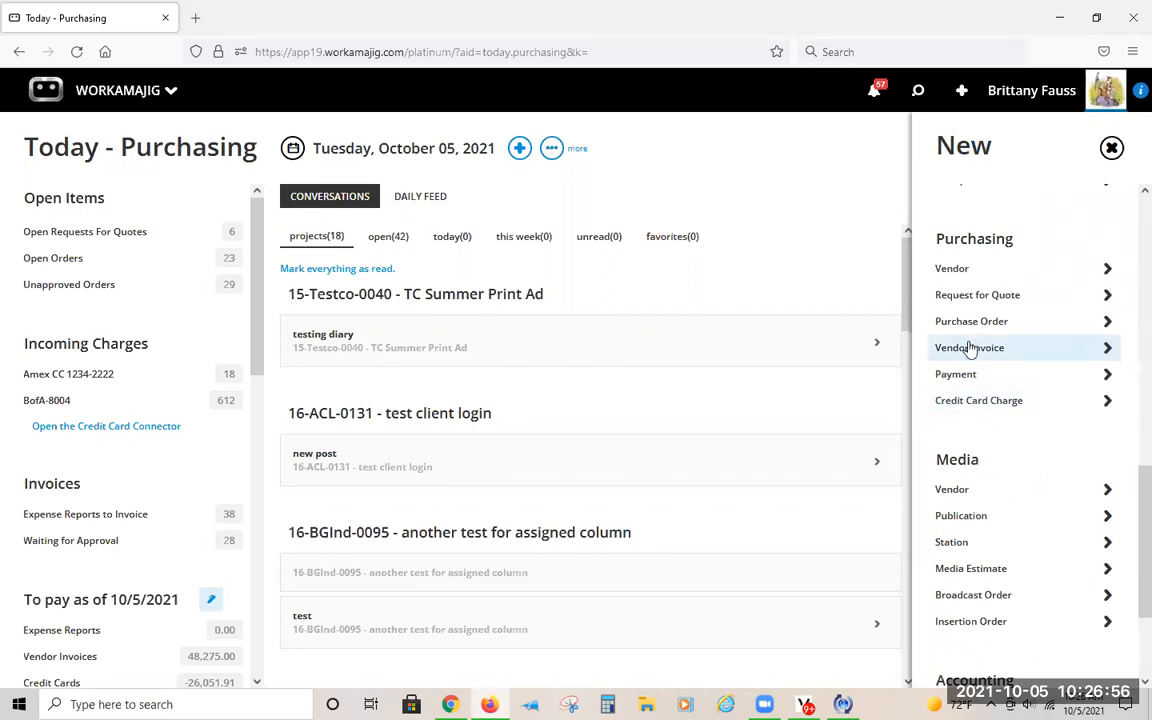
pyautogui.click(969, 348)
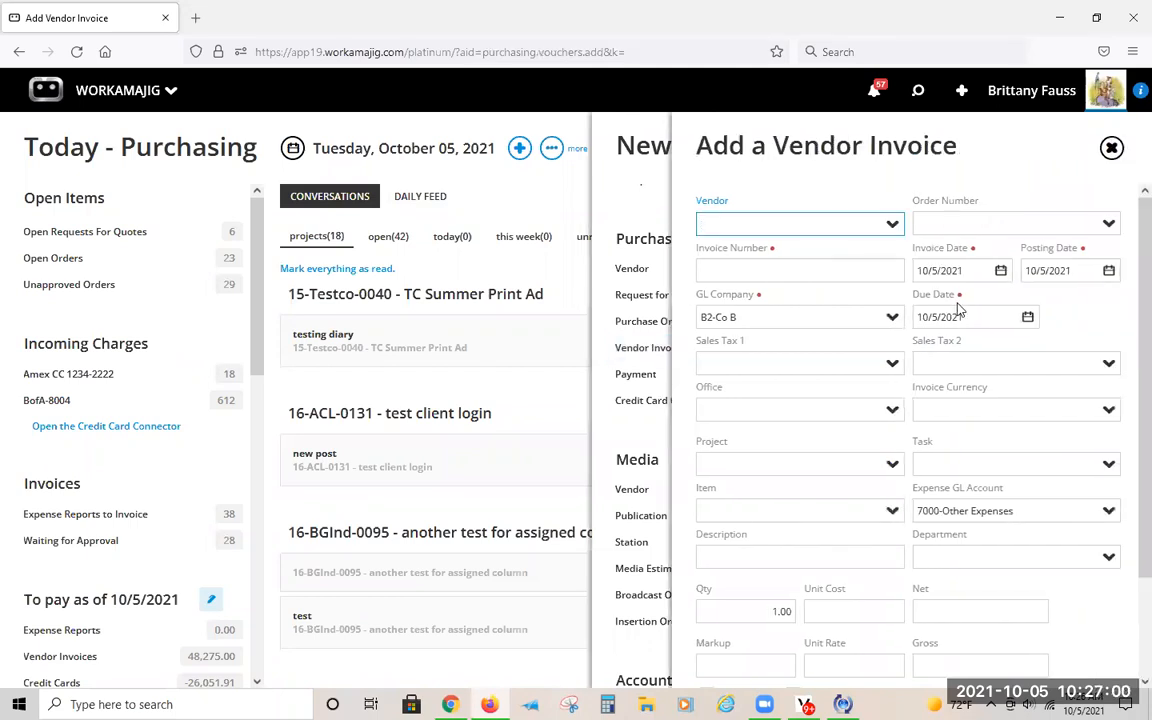
pyautogui.write('fed')
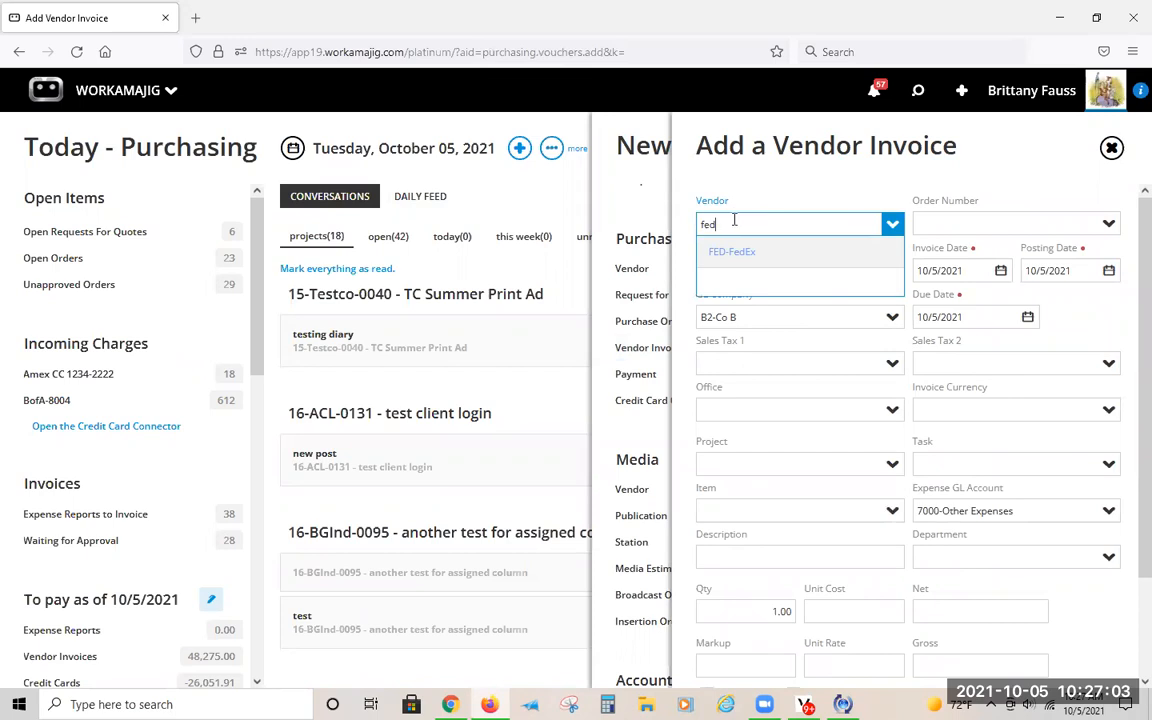
pyautogui.press('Return')
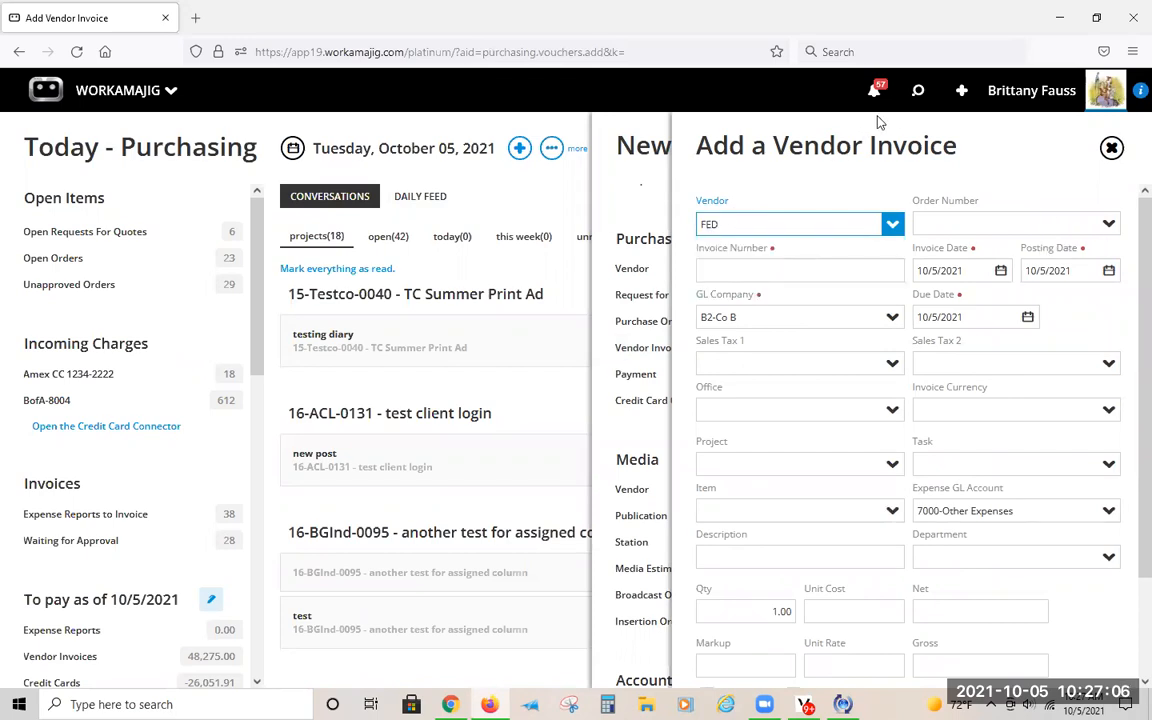
pyautogui.click(1103, 232)
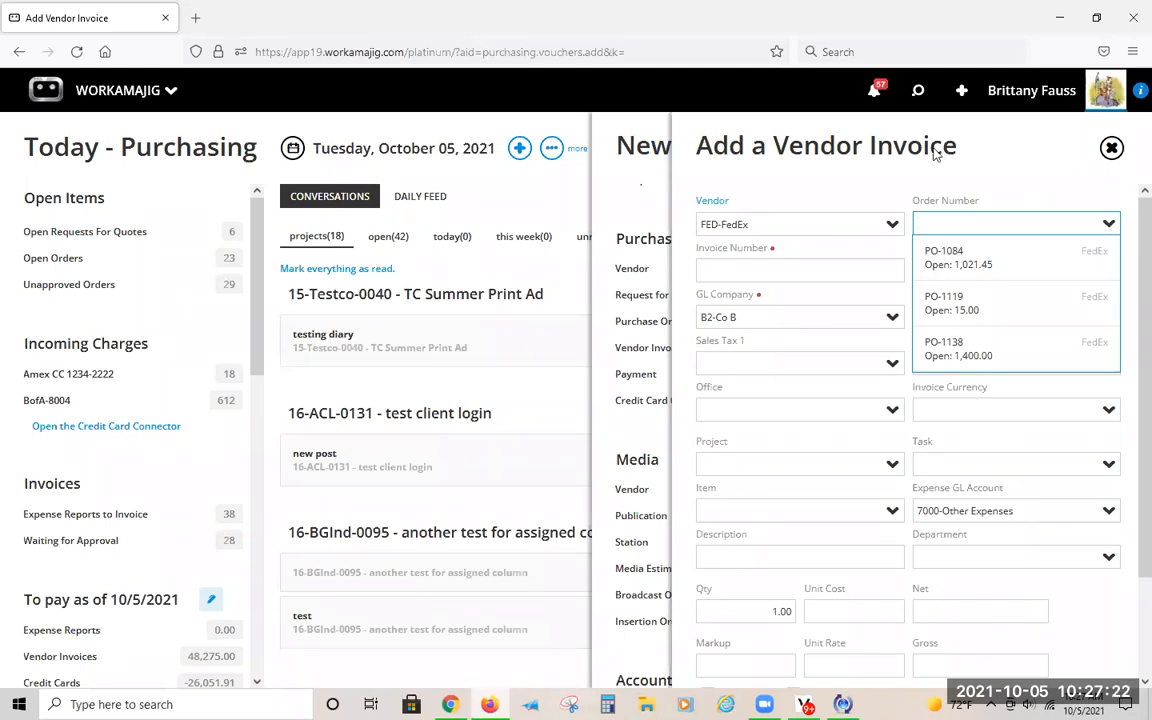
pyautogui.click(969, 358)
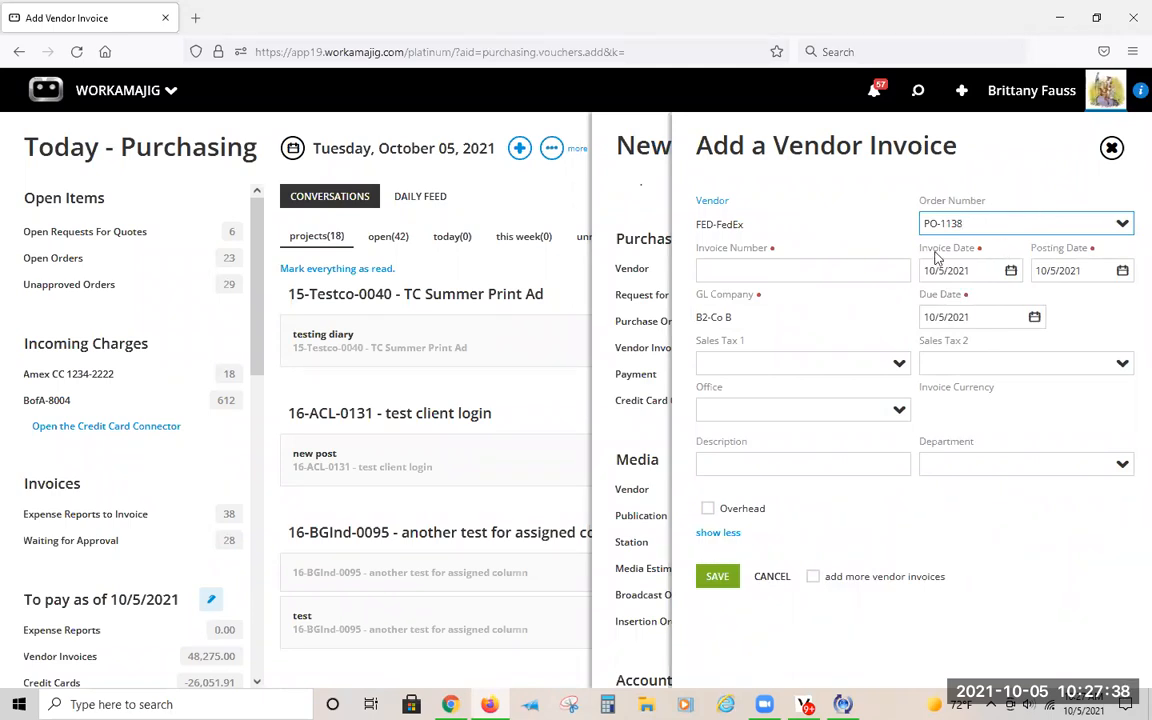
# Step: Enter the invoice number for the FedEx vendor invoice and set its due date to 10/12/2021
pyautogui.click(754, 272)
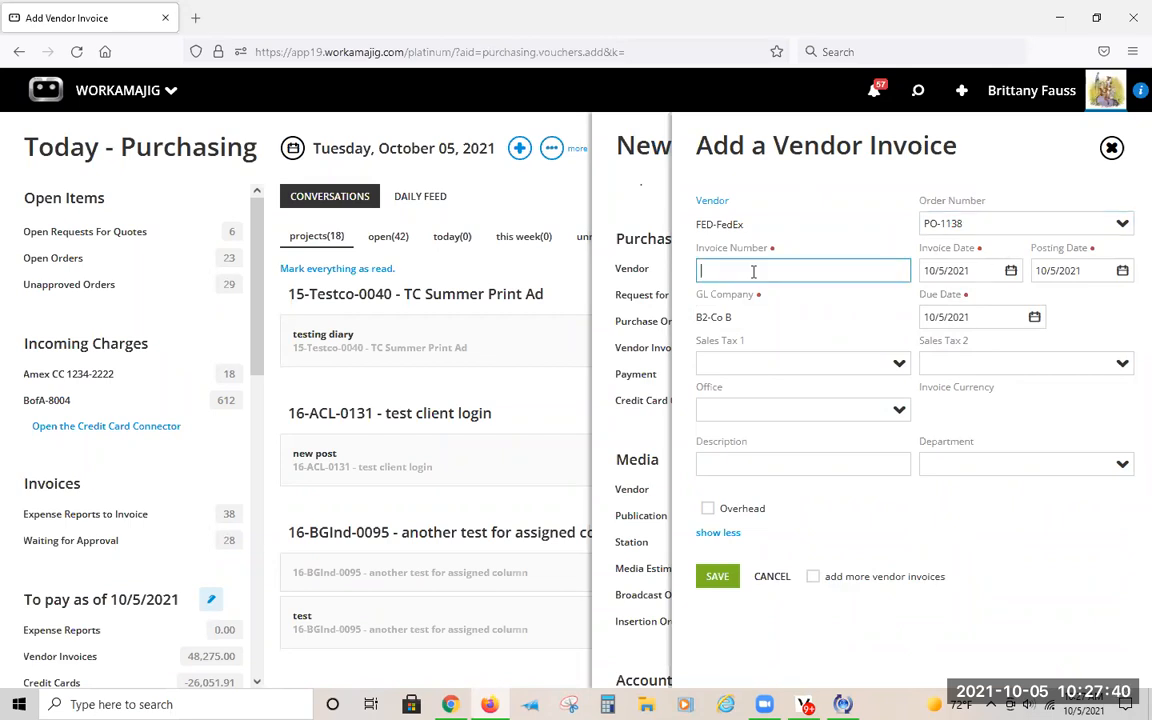
pyautogui.write('FED12345444444')
pyautogui.click(990, 268)
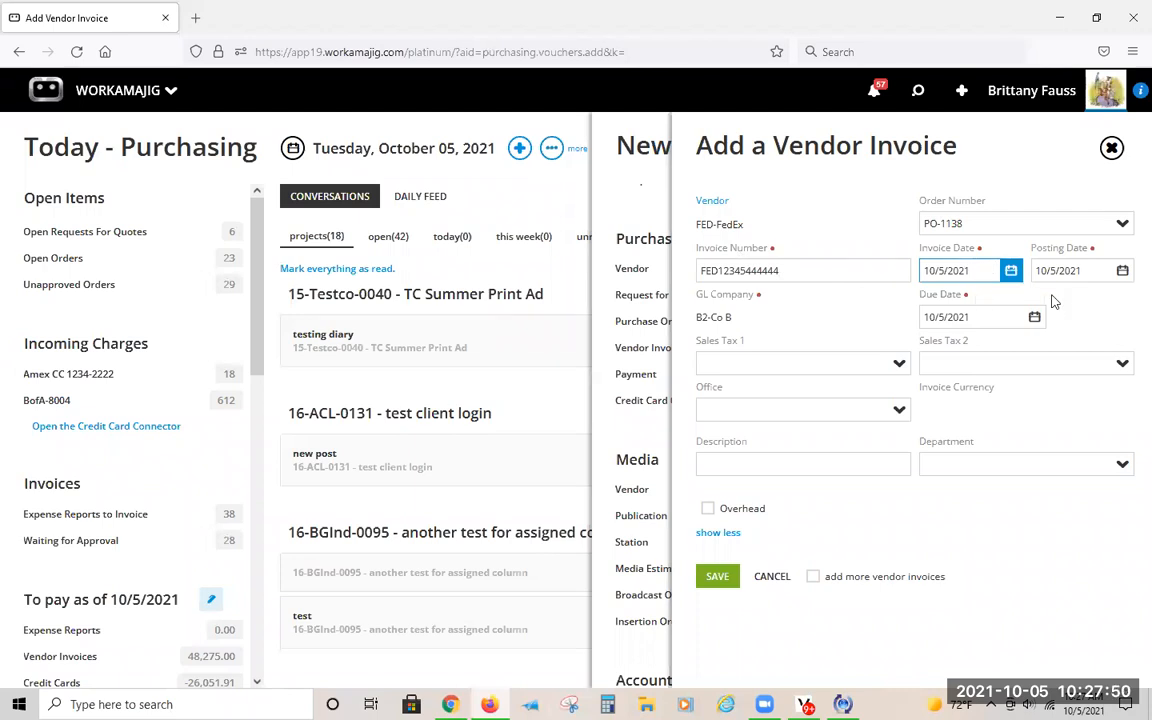
pyautogui.click(1085, 268)
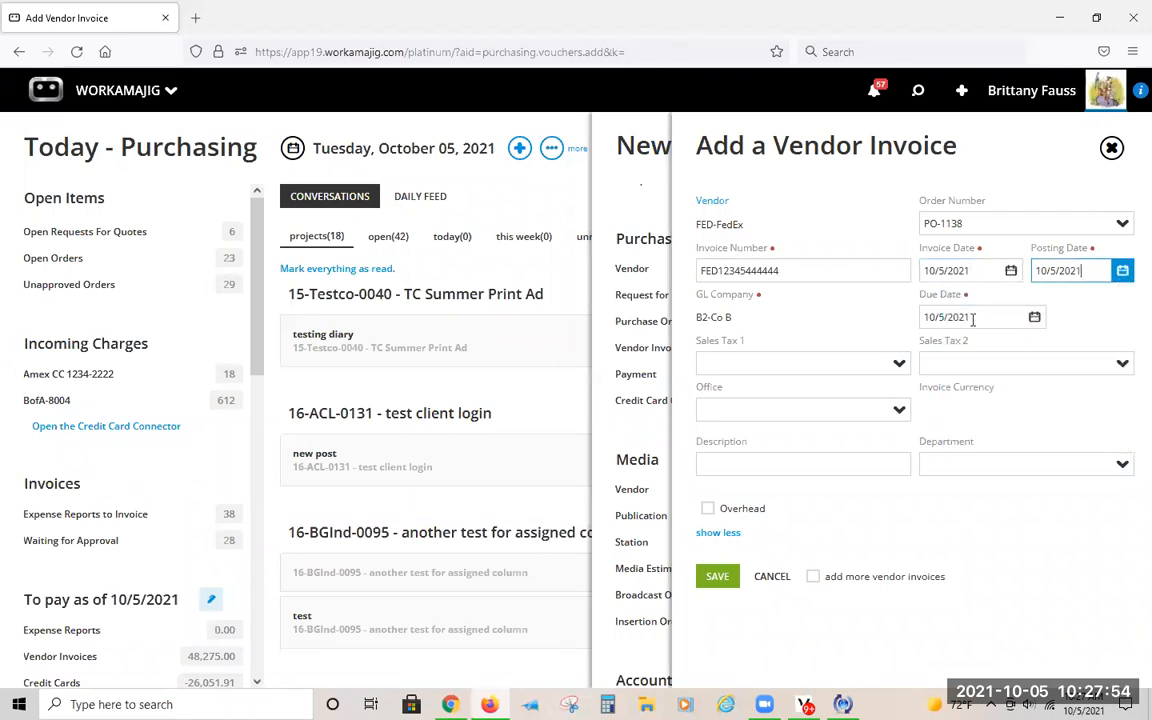
pyautogui.click(918, 318)
pyautogui.tripleClick(918, 318)
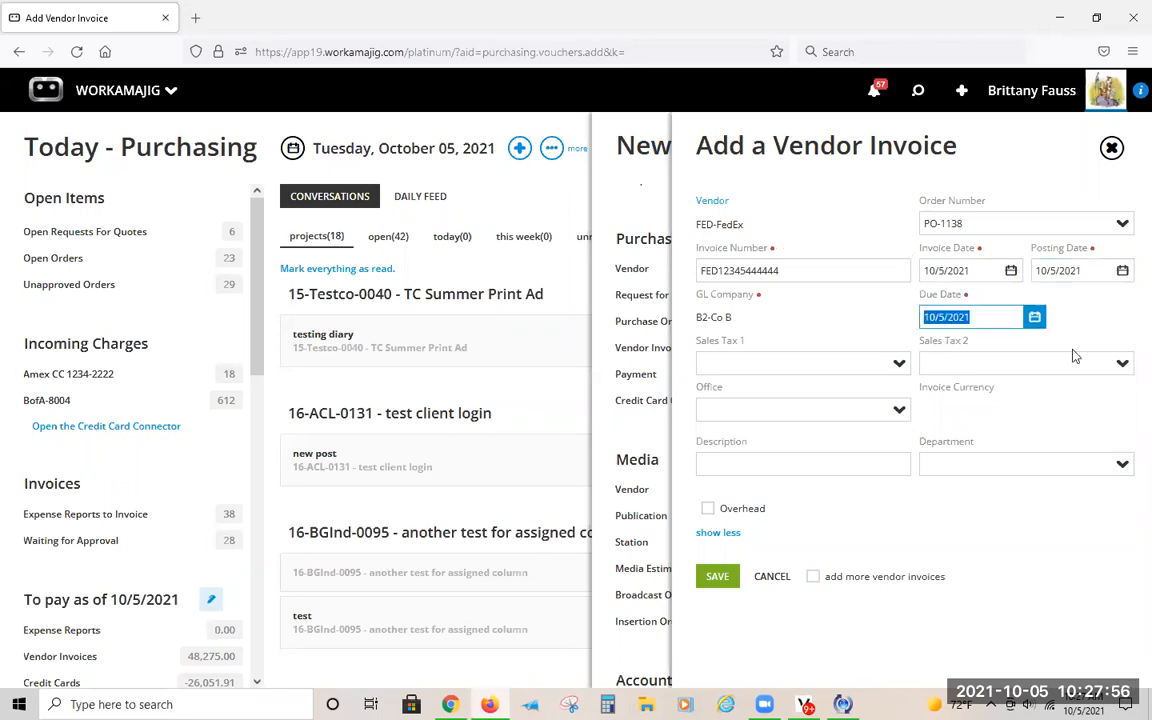
pyautogui.click(1035, 318)
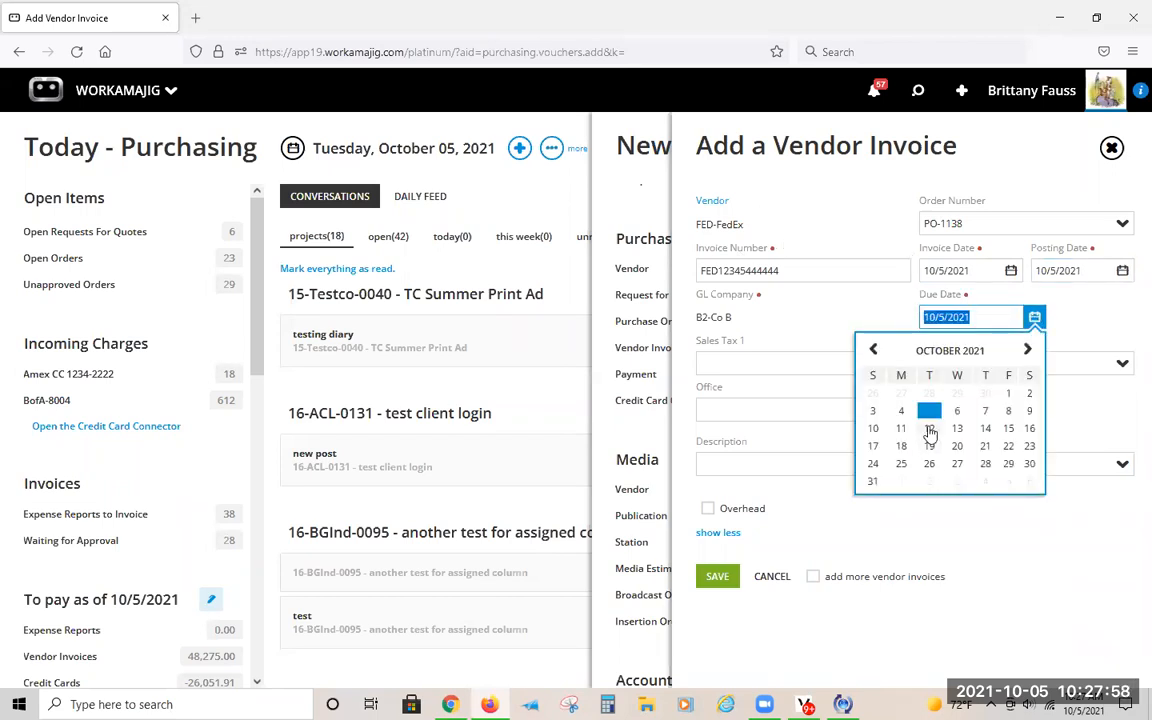
pyautogui.click(929, 431)
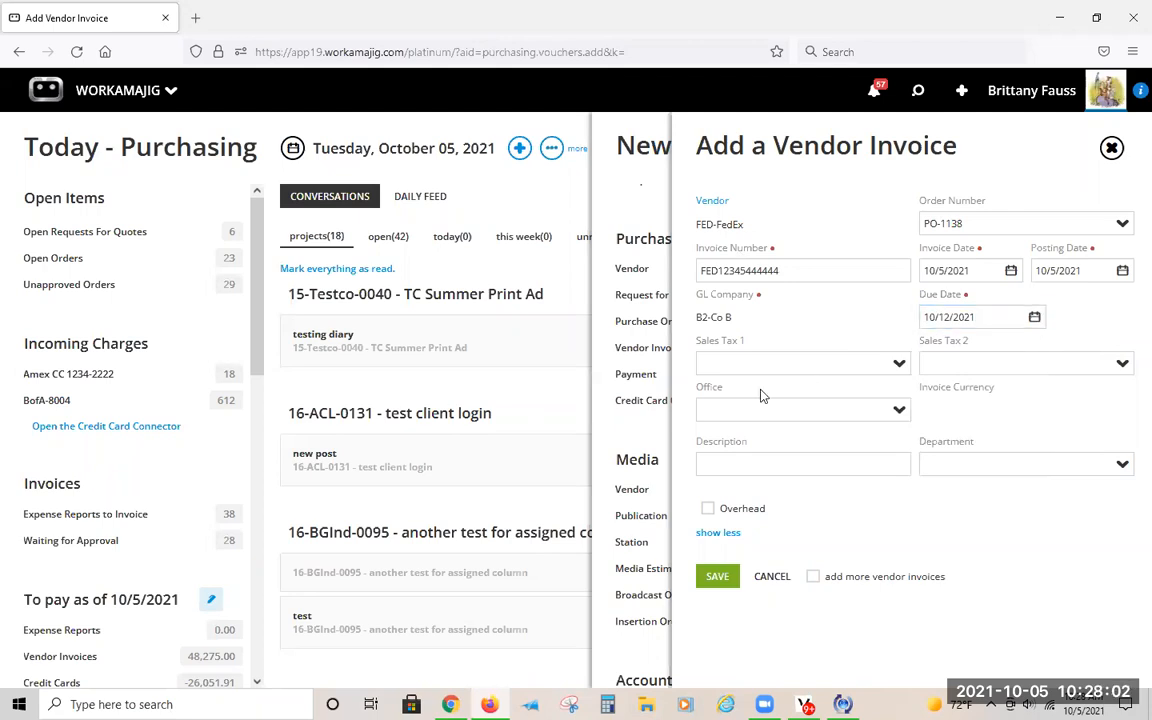
# Step: Examine the Sales Tax 1 choices and the Description and Department fields of the new vendor invoice
pyautogui.click(903, 361)
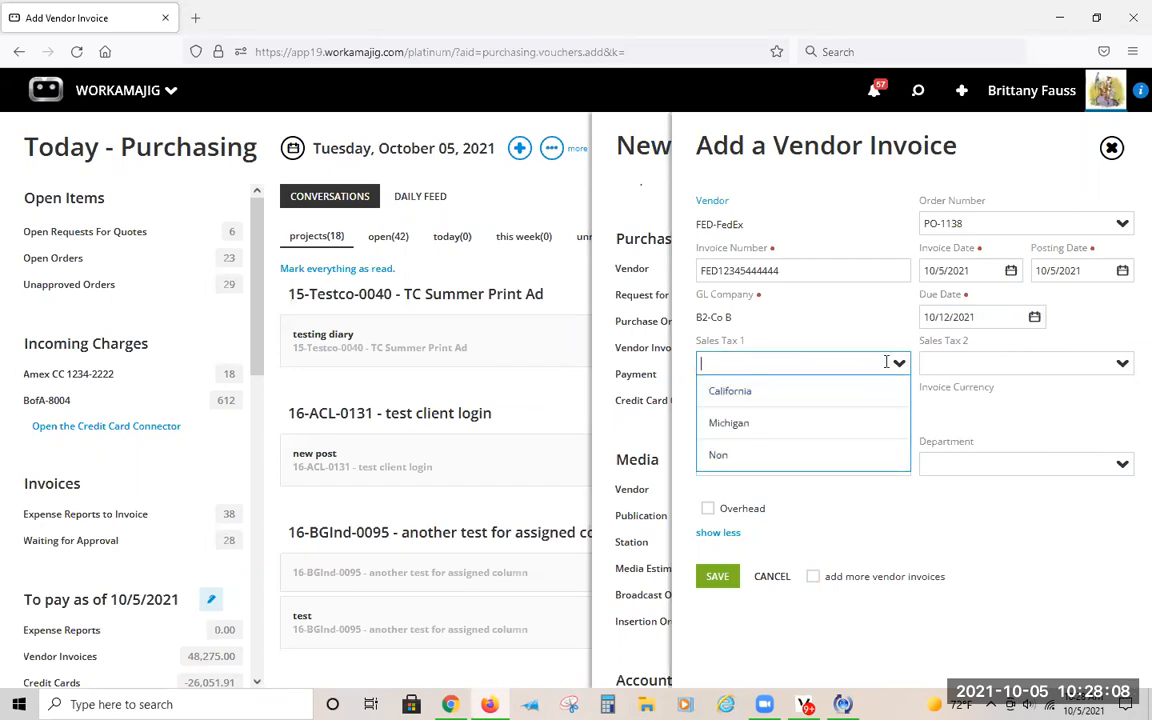
pyautogui.click(899, 364)
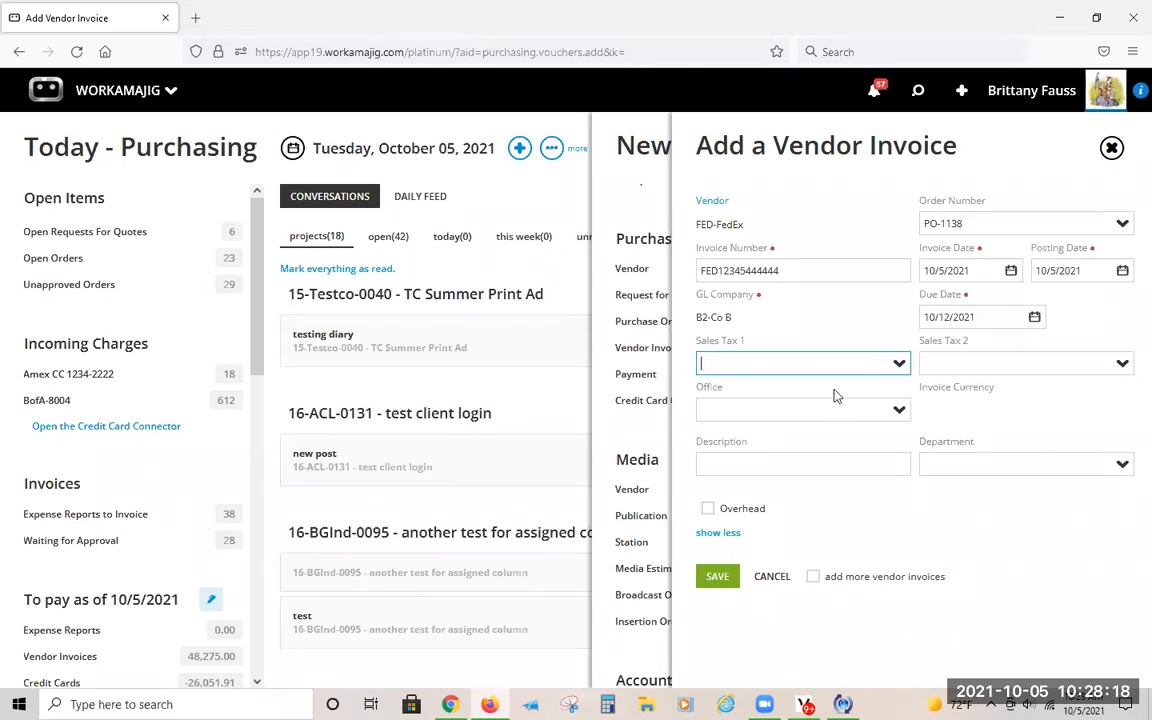
pyautogui.click(745, 465)
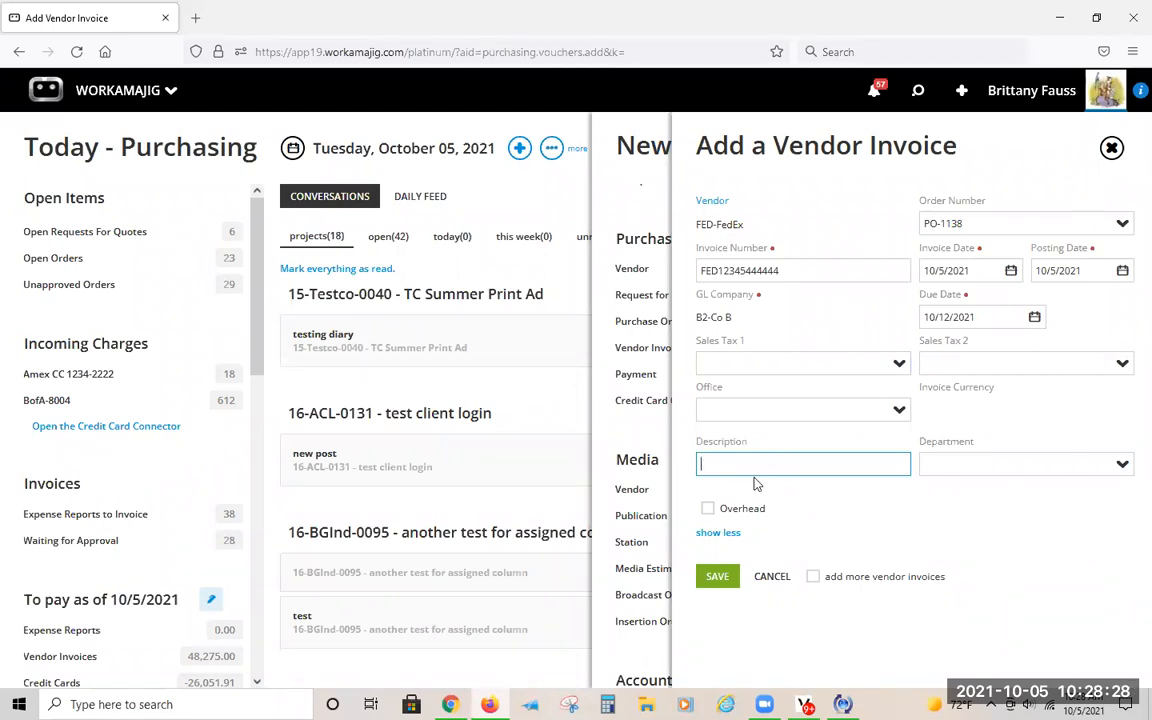
pyautogui.click(1123, 465)
pyautogui.click(1124, 465)
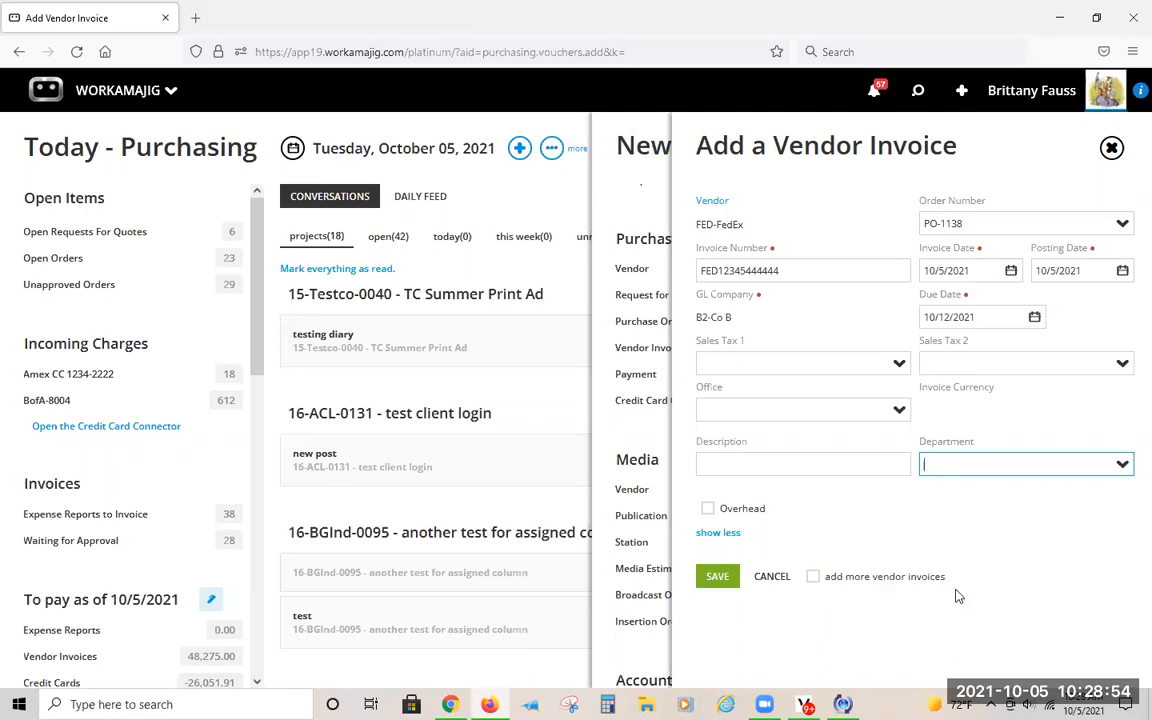
# Step: Save the FedEx vendor invoice with the option to add more vendor invoices turned off
pyautogui.click(824, 586)
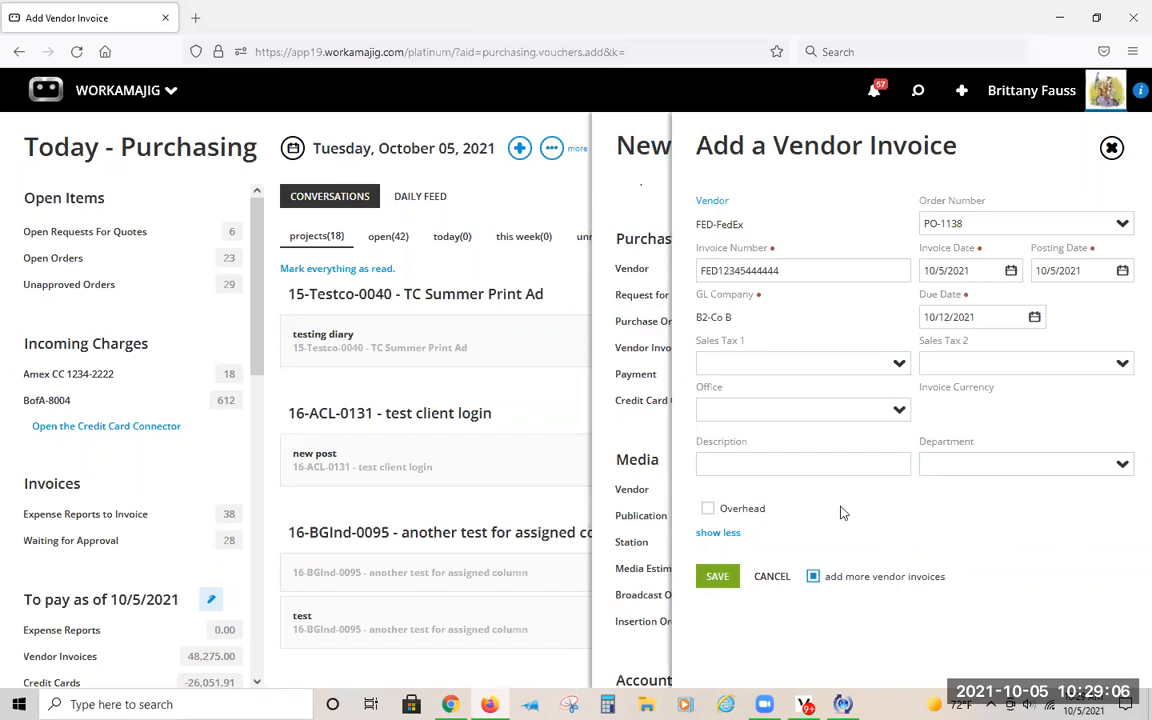
pyautogui.click(814, 576)
pyautogui.click(729, 585)
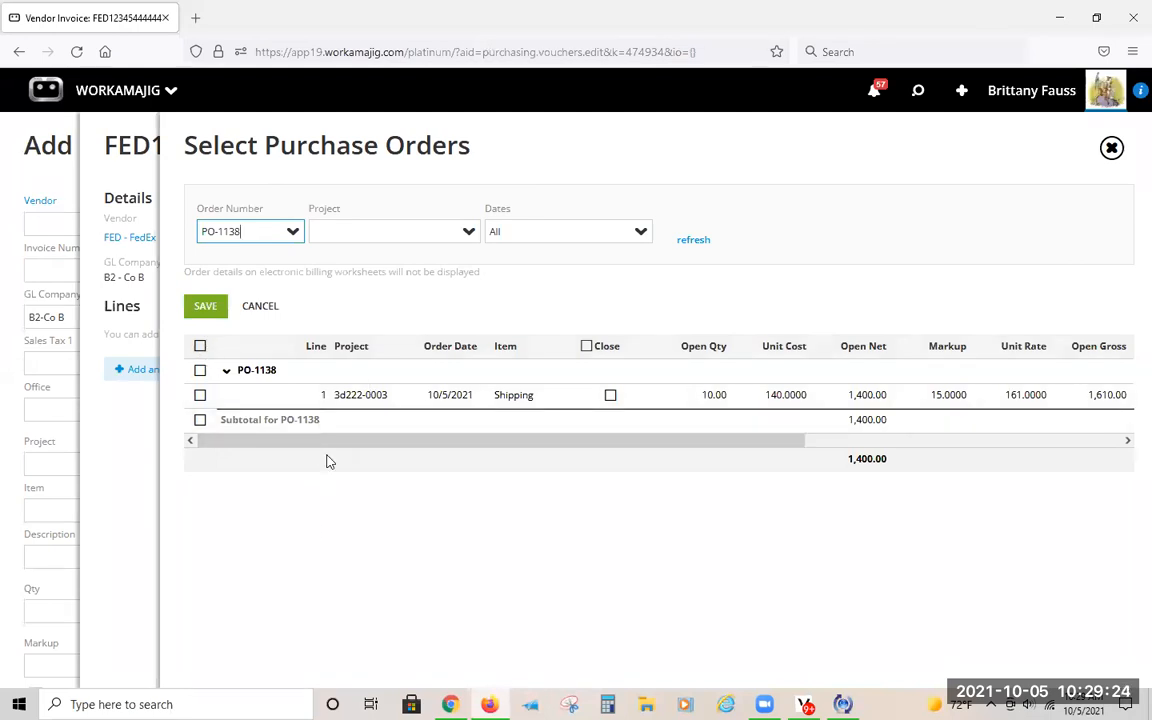
# Step: Select the purchase order's Shipping line, set its open net to 1200, and save it to the vendor invoice
pyautogui.click(200, 395)
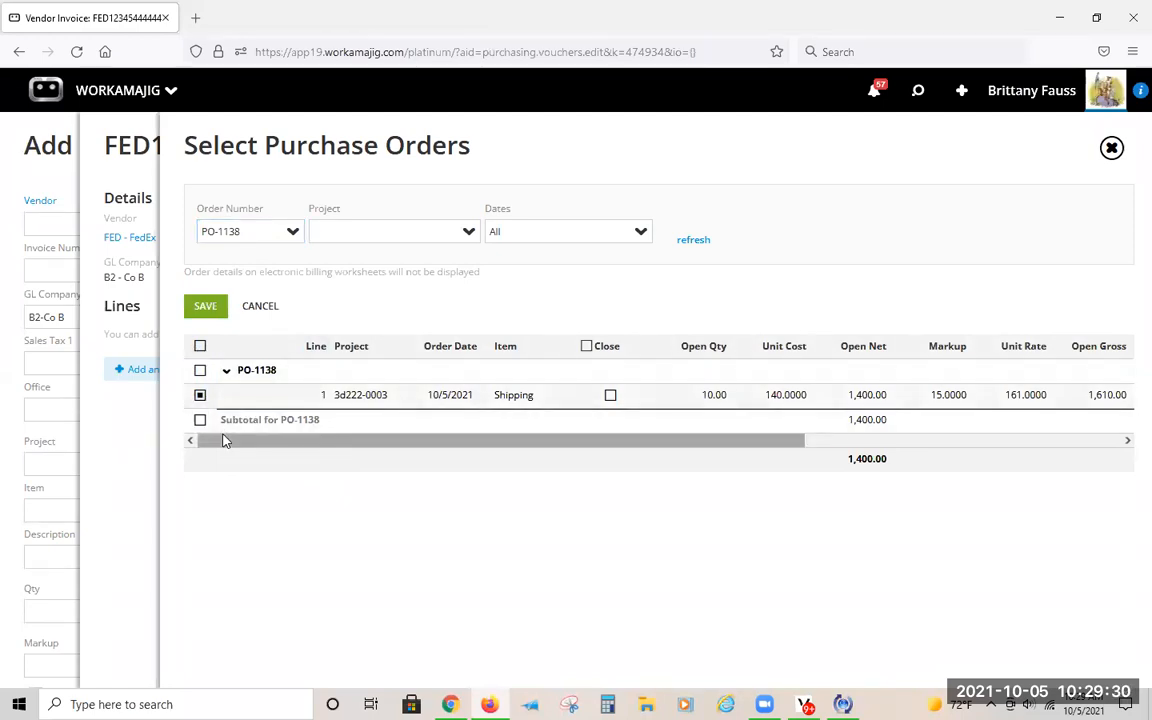
pyautogui.moveTo(348, 439); pyautogui.dragTo(449, 455)
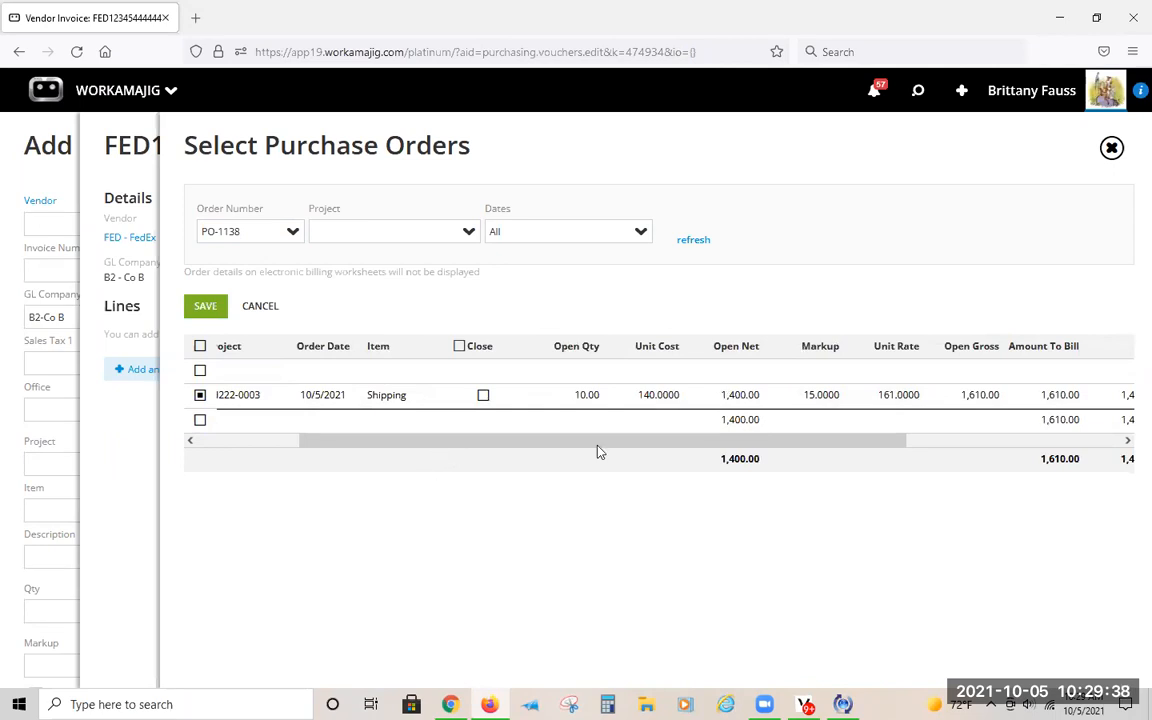
pyautogui.click(609, 391)
pyautogui.click(782, 406)
pyautogui.click(893, 406)
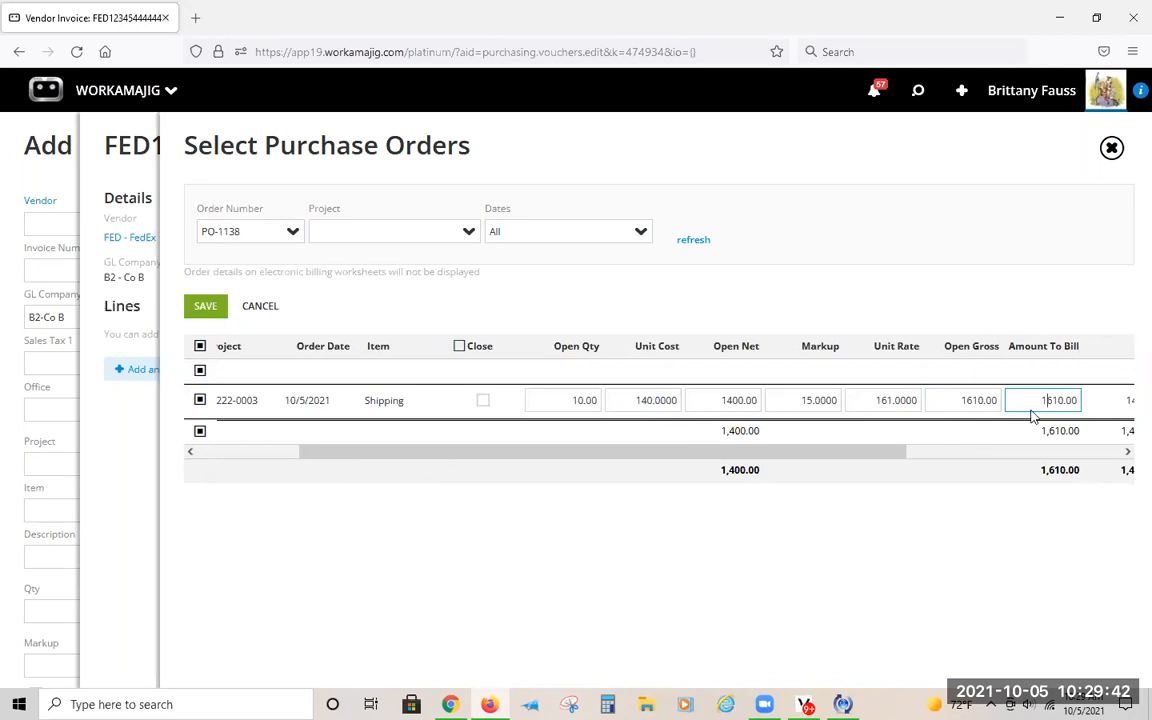
pyautogui.click(1065, 402)
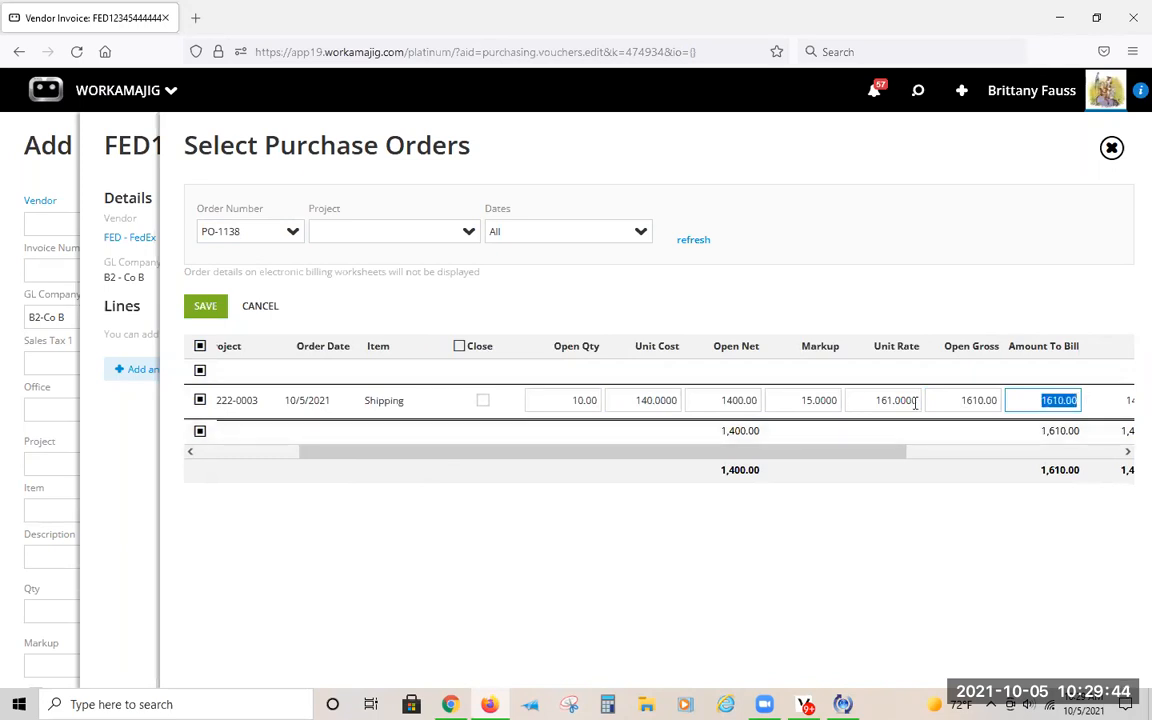
pyautogui.click(880, 400)
pyautogui.click(805, 400)
pyautogui.click(735, 400)
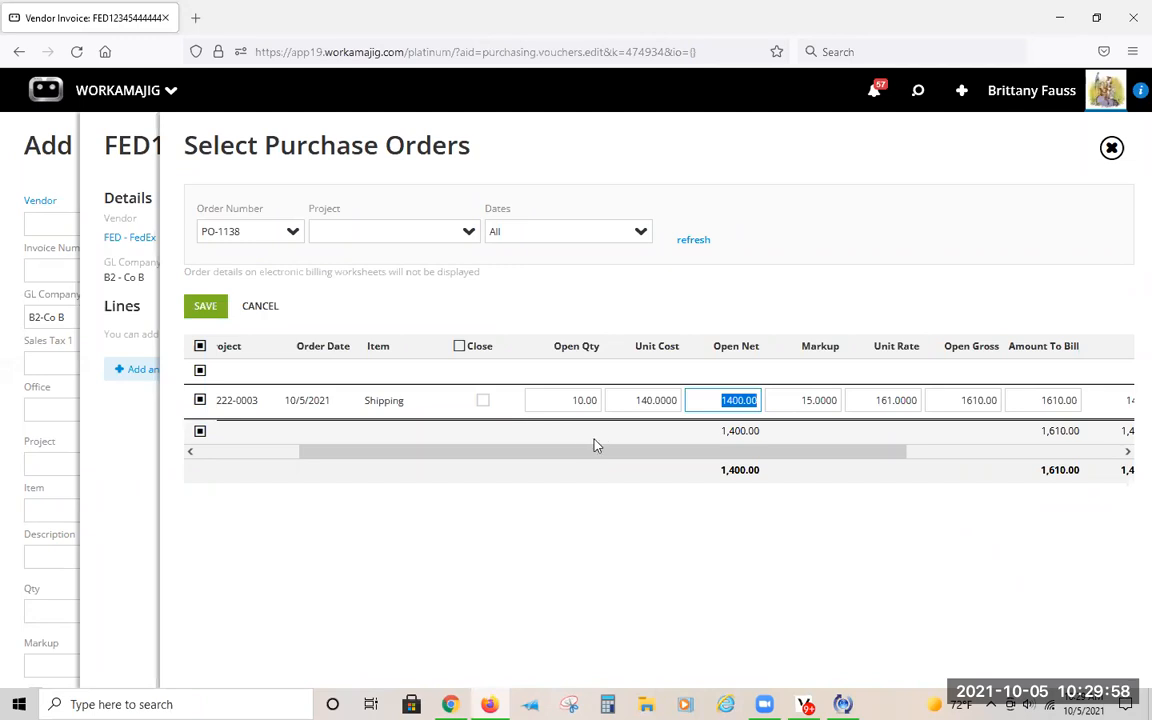
pyautogui.write('1200')
pyautogui.click(629, 488)
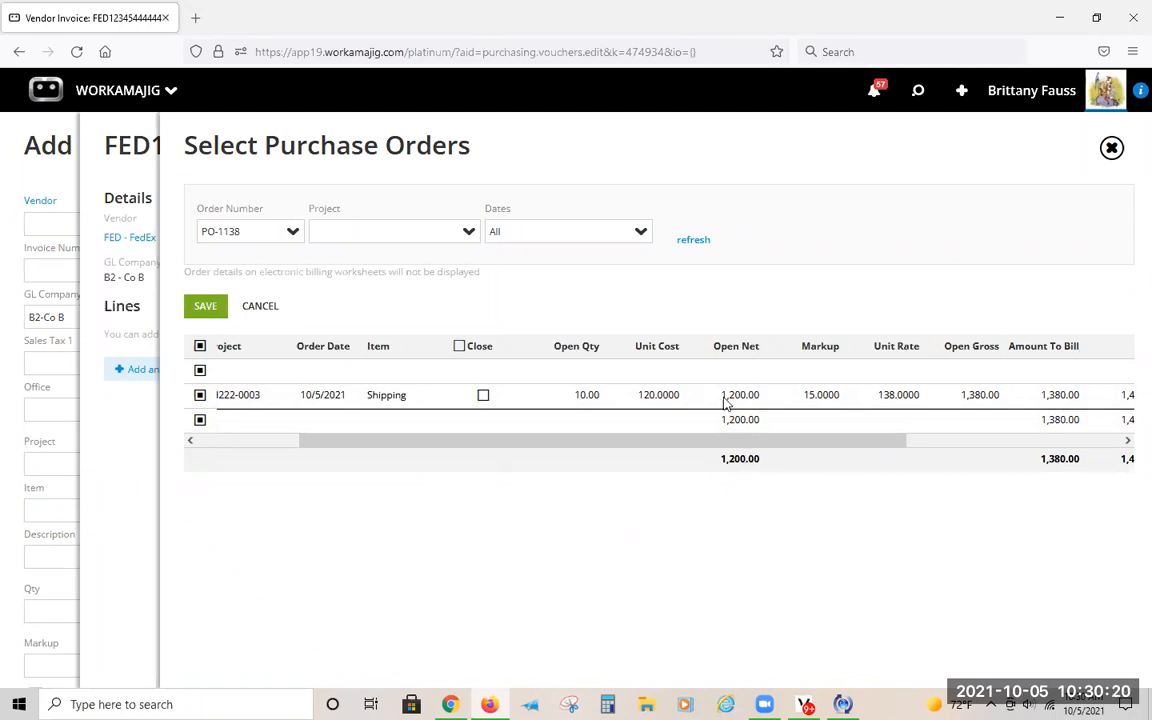
pyautogui.click(206, 312)
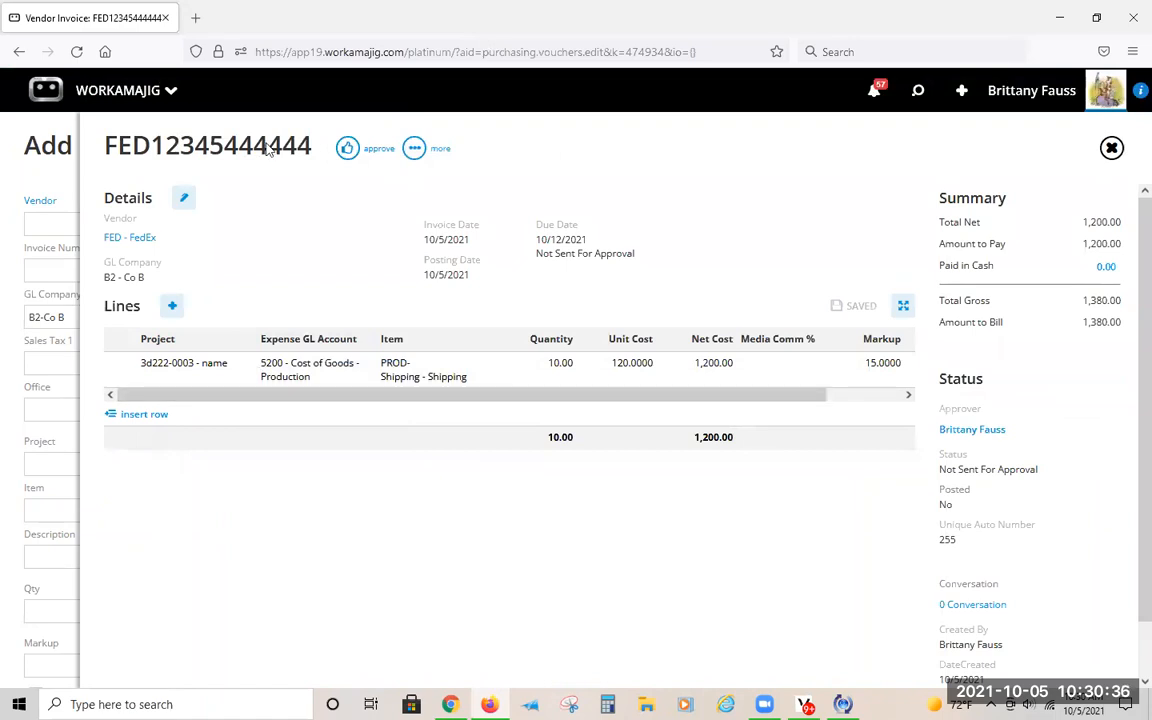
# Step: Examine the Shipping line's project, quantity, cost and billing fields on the vendor invoice, leaving the values as they are
pyautogui.click(230, 368)
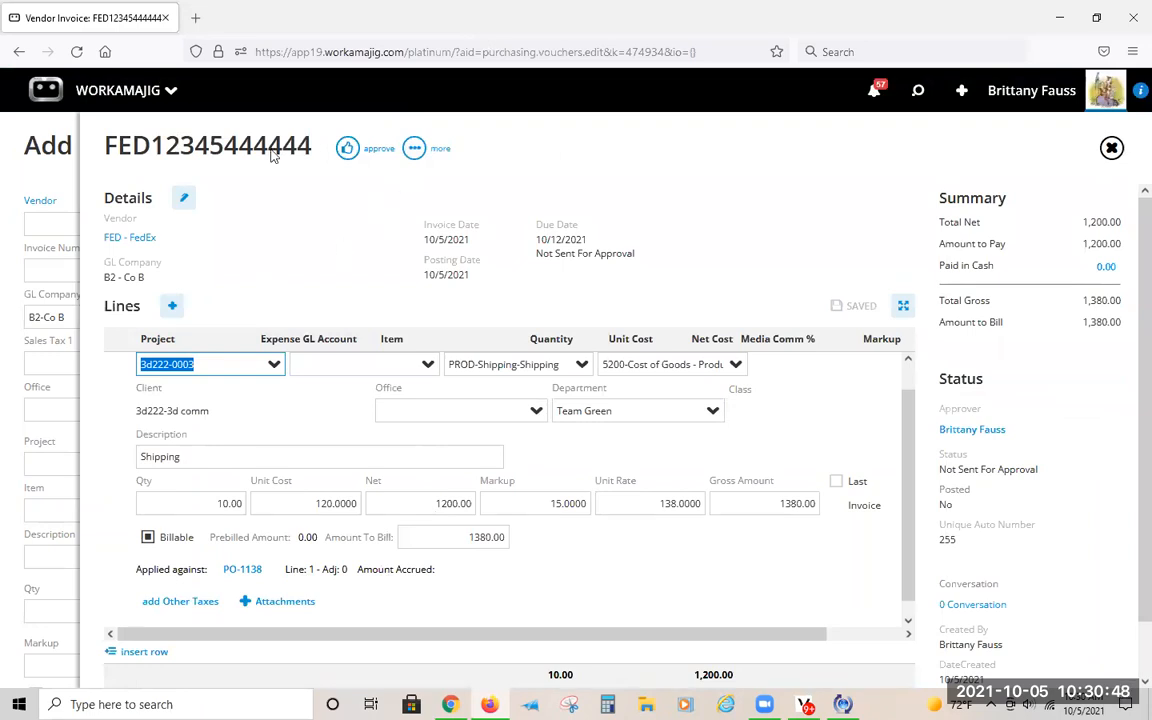
pyautogui.click(359, 250)
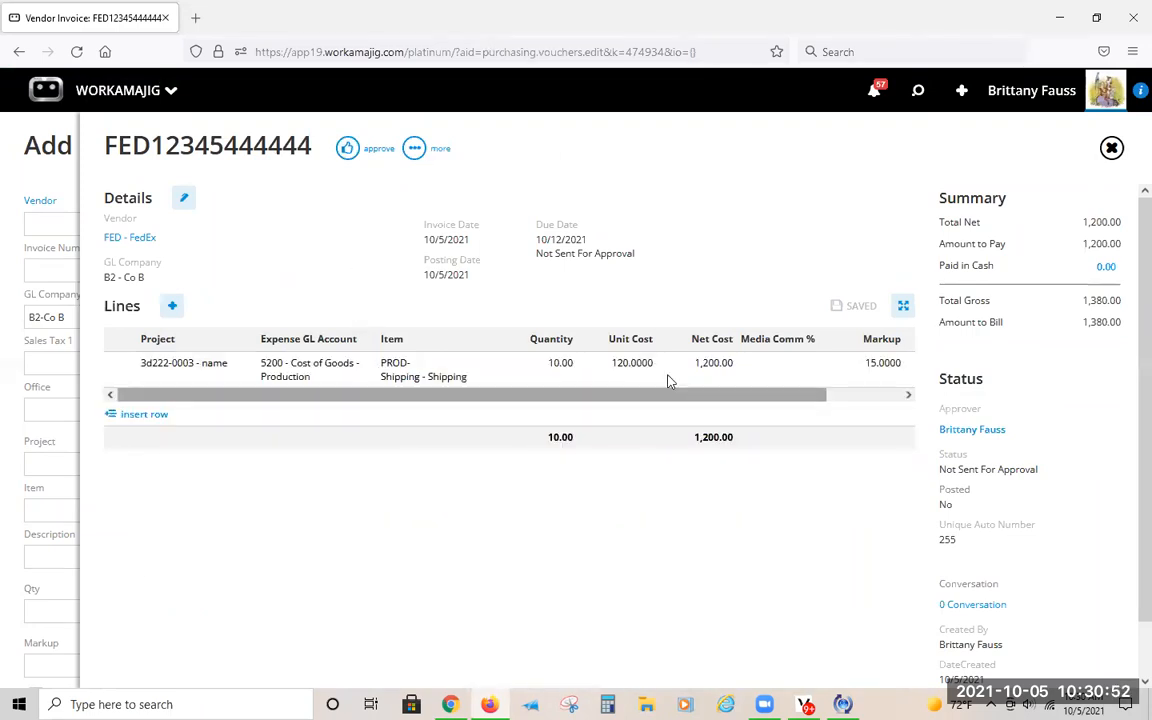
pyautogui.click(620, 370)
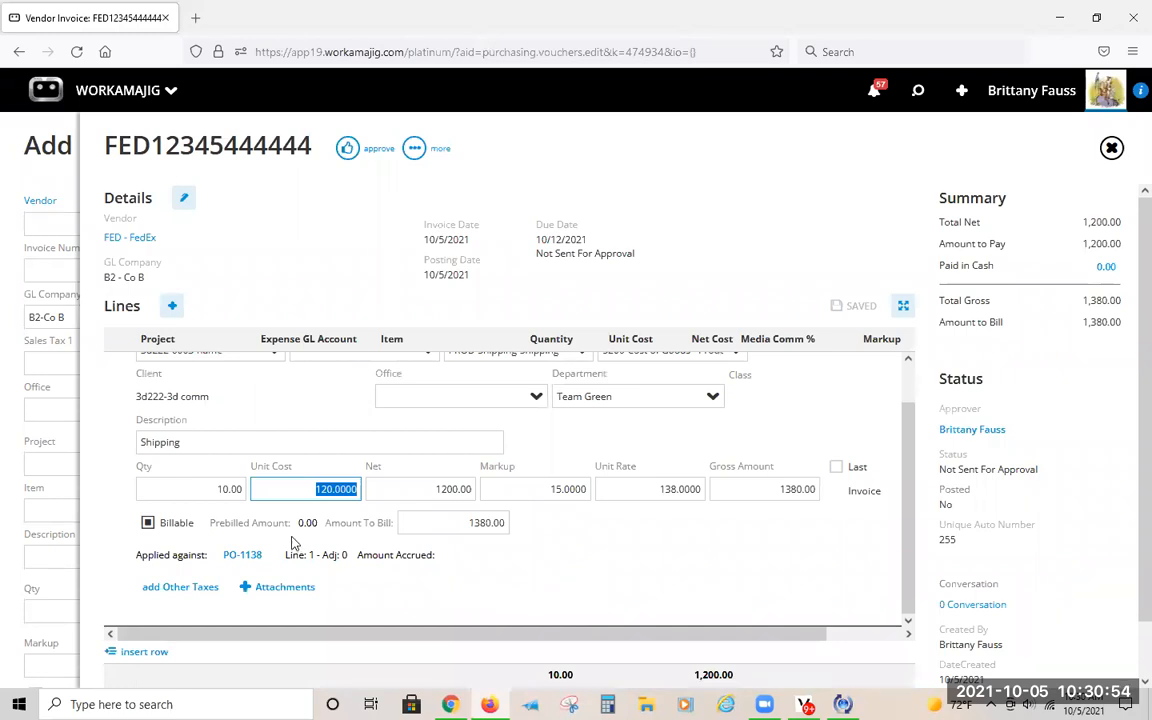
pyautogui.hotkey('shift', 'Tab')
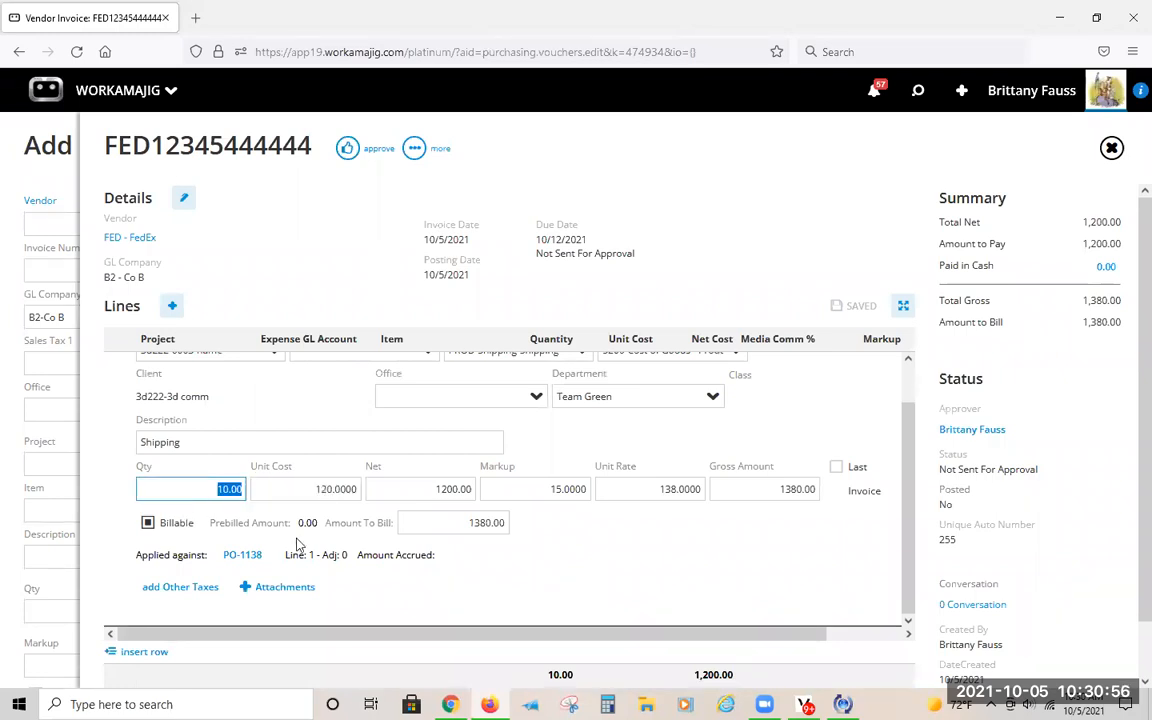
pyautogui.click(214, 489)
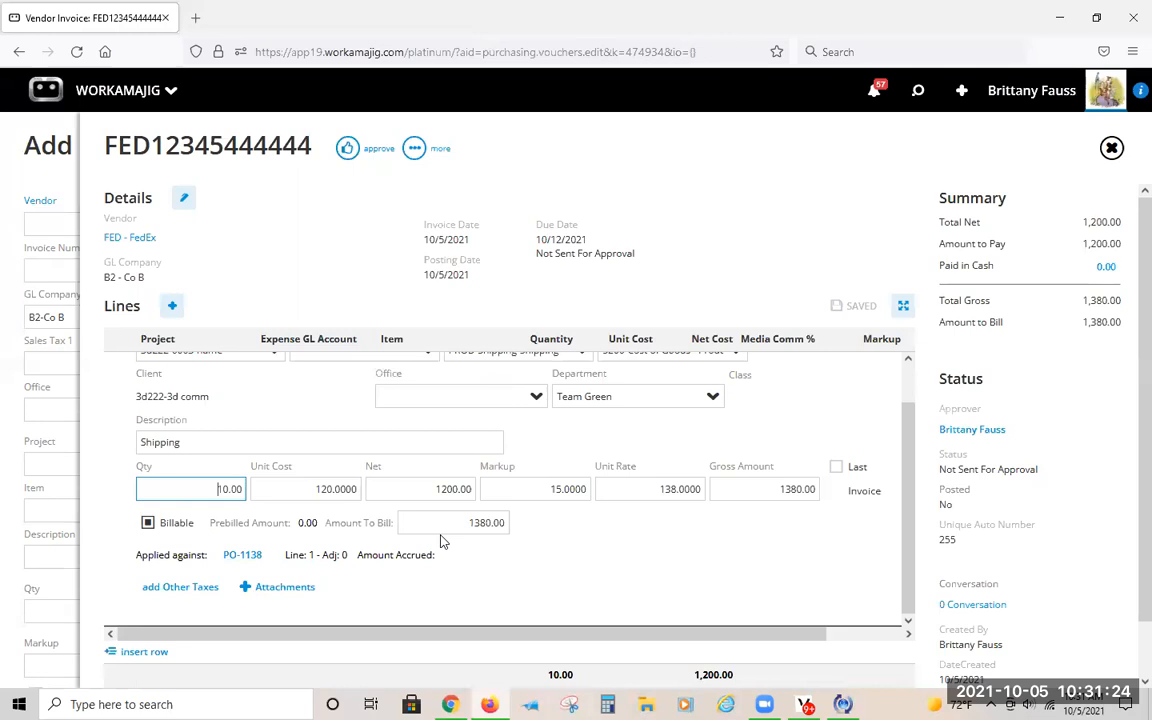
pyautogui.click(329, 268)
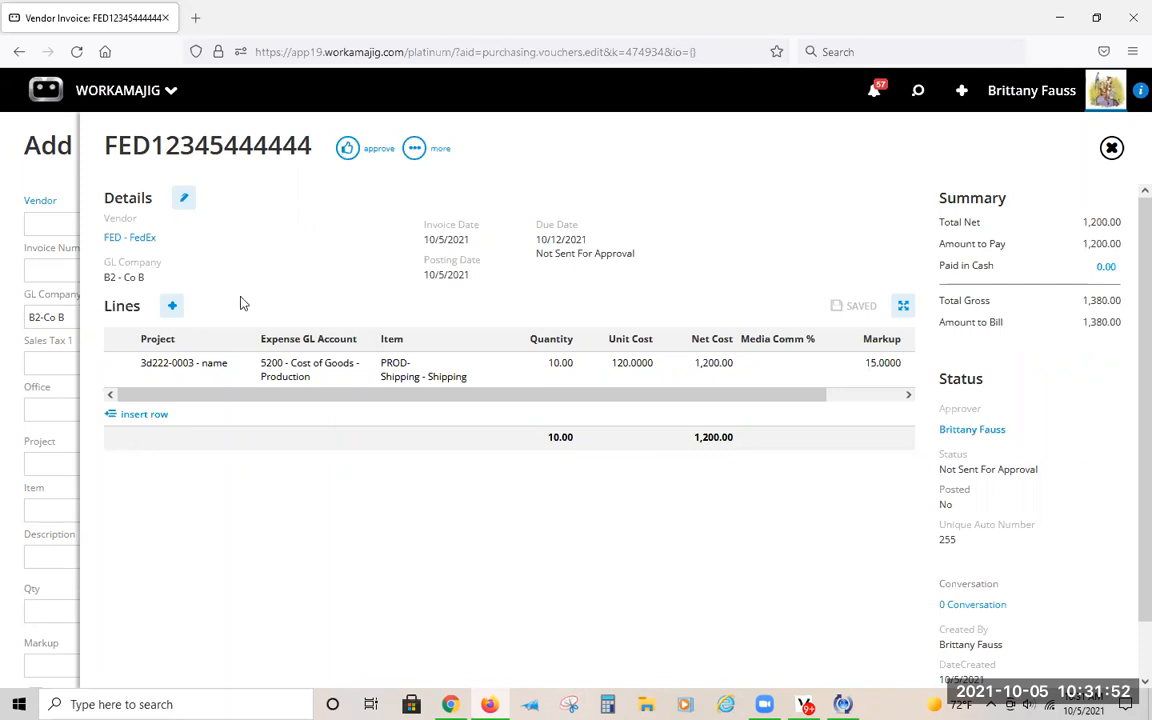
# Step: Review the vendor invoice's editable header details down to the description, and return to the invoice without saving changes
pyautogui.click(185, 200)
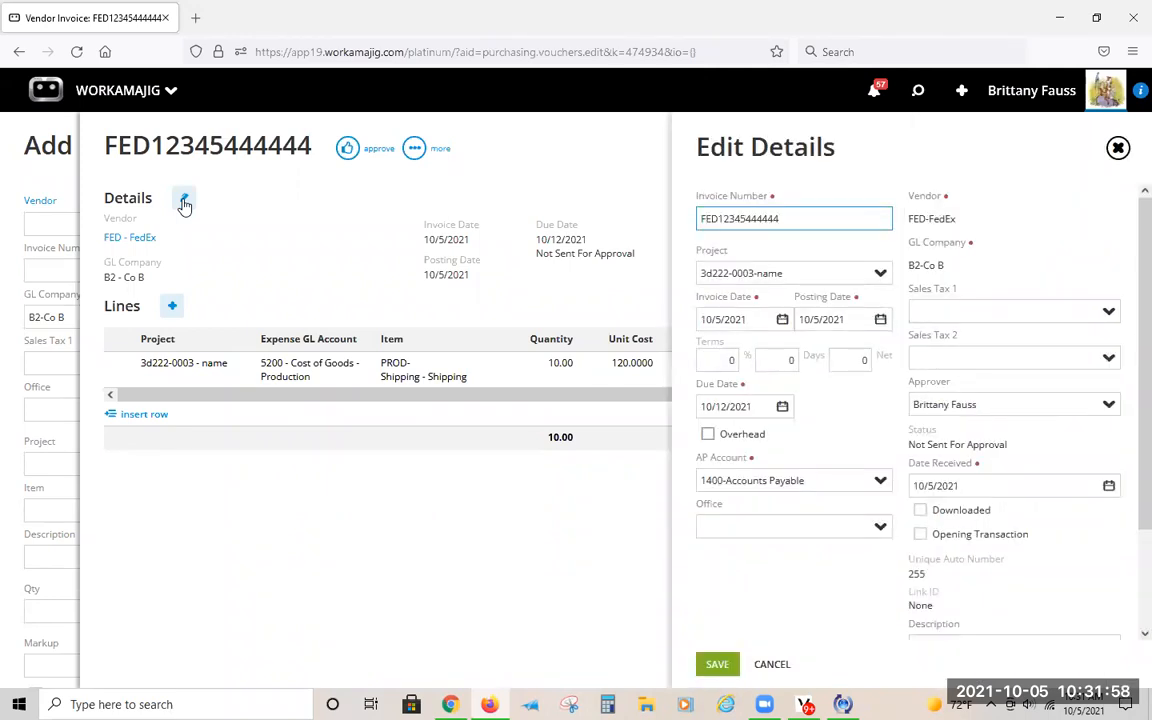
pyautogui.moveTo(788, 219); pyautogui.dragTo(677, 219)
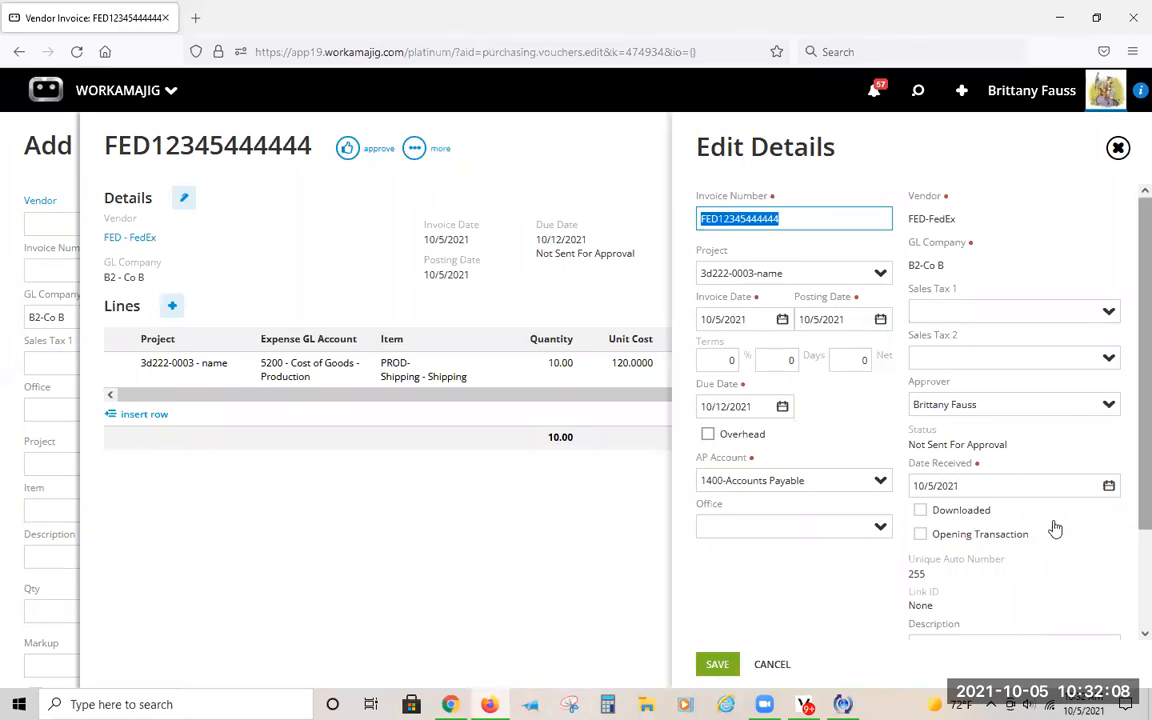
pyautogui.scroll(-2, 1130, 498)
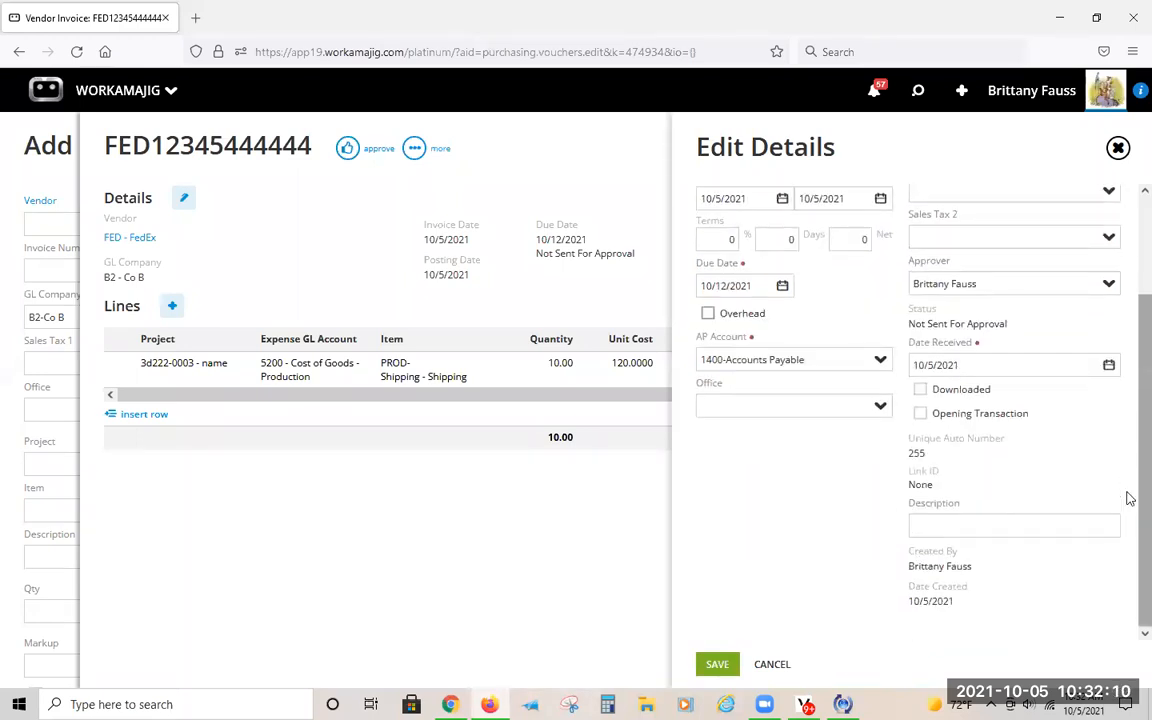
pyautogui.click(487, 571)
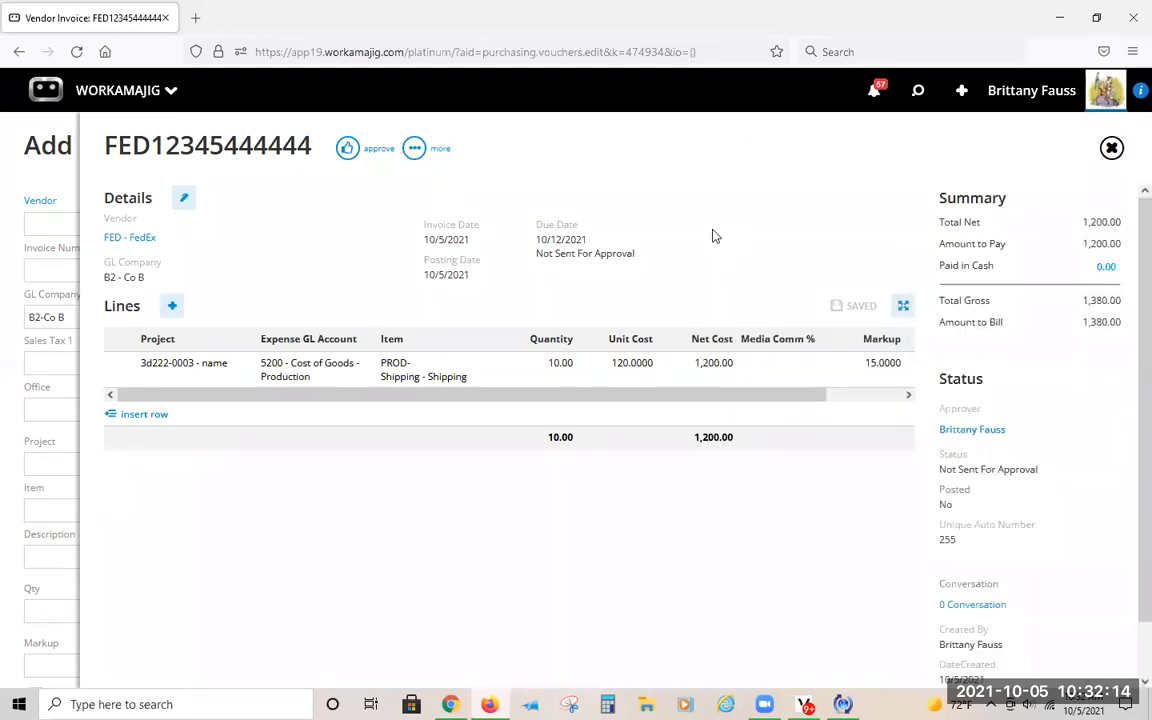
# Step: Check the approver choices for the FedEx vendor invoice and approve the invoice
pyautogui.click(971, 432)
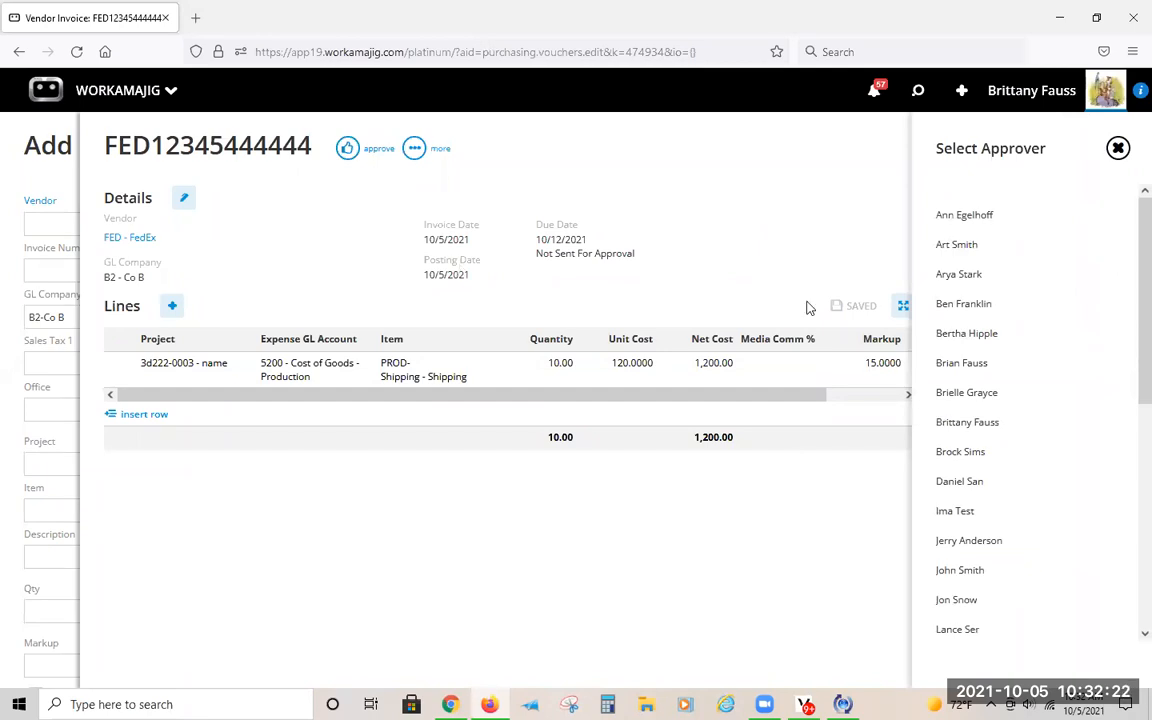
pyautogui.click(952, 424)
pyautogui.click(985, 432)
pyautogui.click(829, 177)
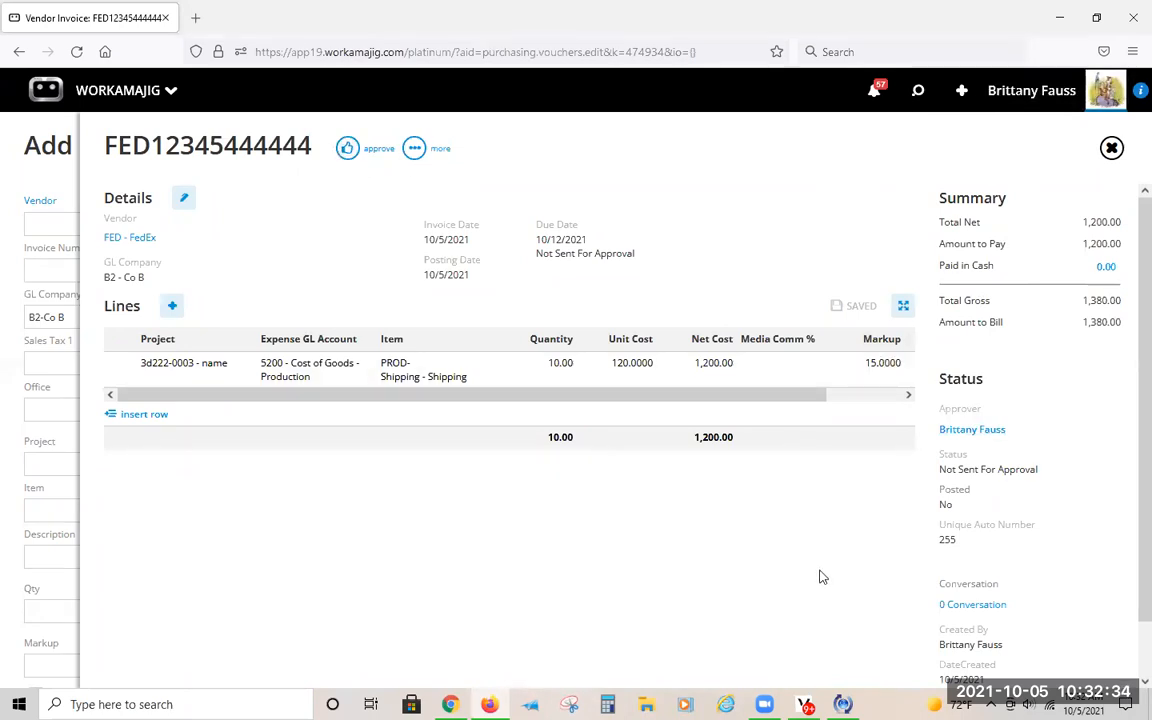
pyautogui.click(376, 149)
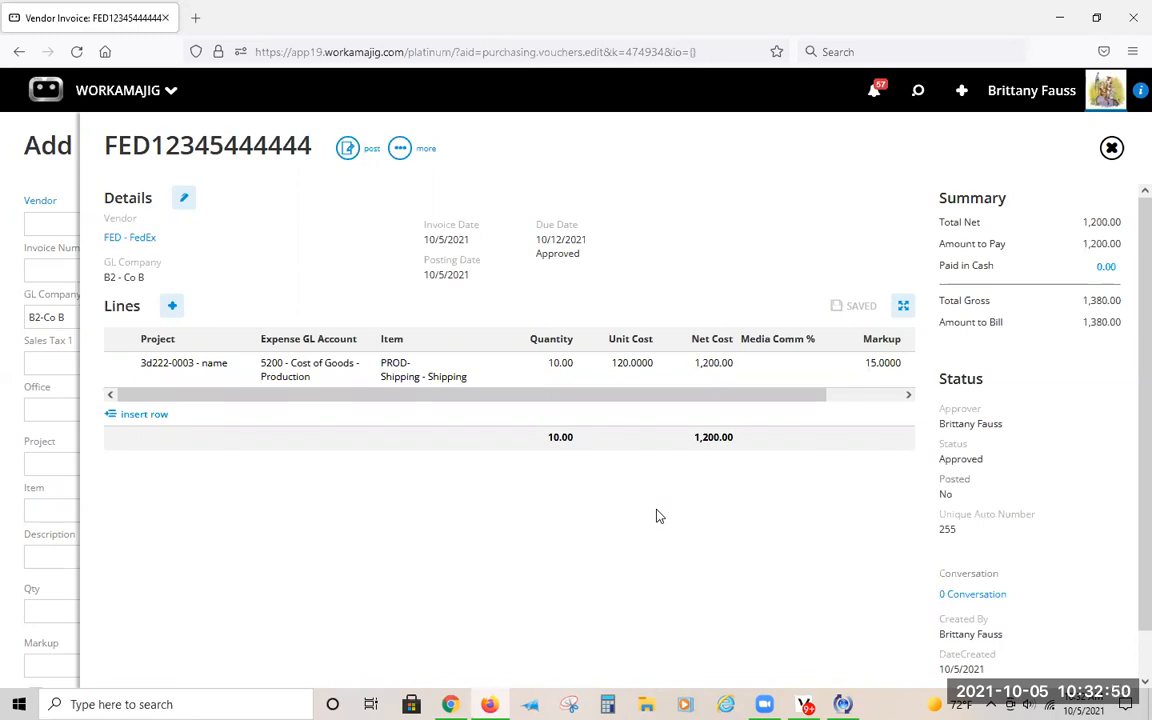
# Step: Open project 3d222-0003 and review all its transactions and its budget by item
pyautogui.click(909, 110)
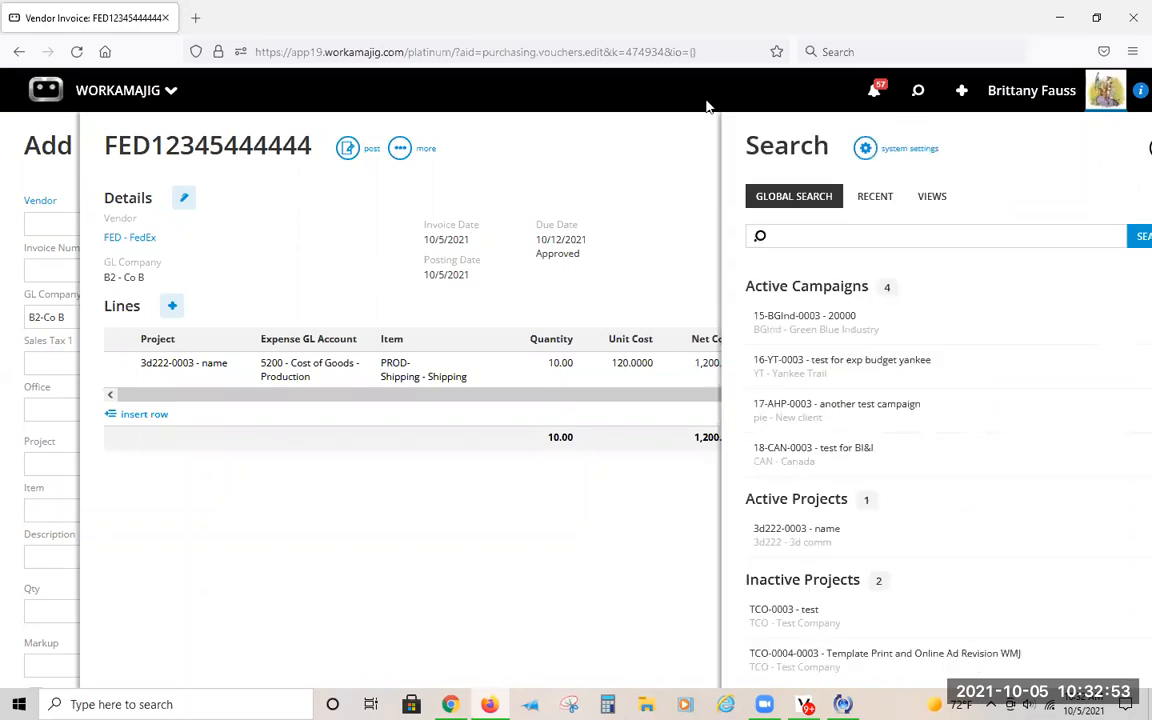
pyautogui.click(747, 530)
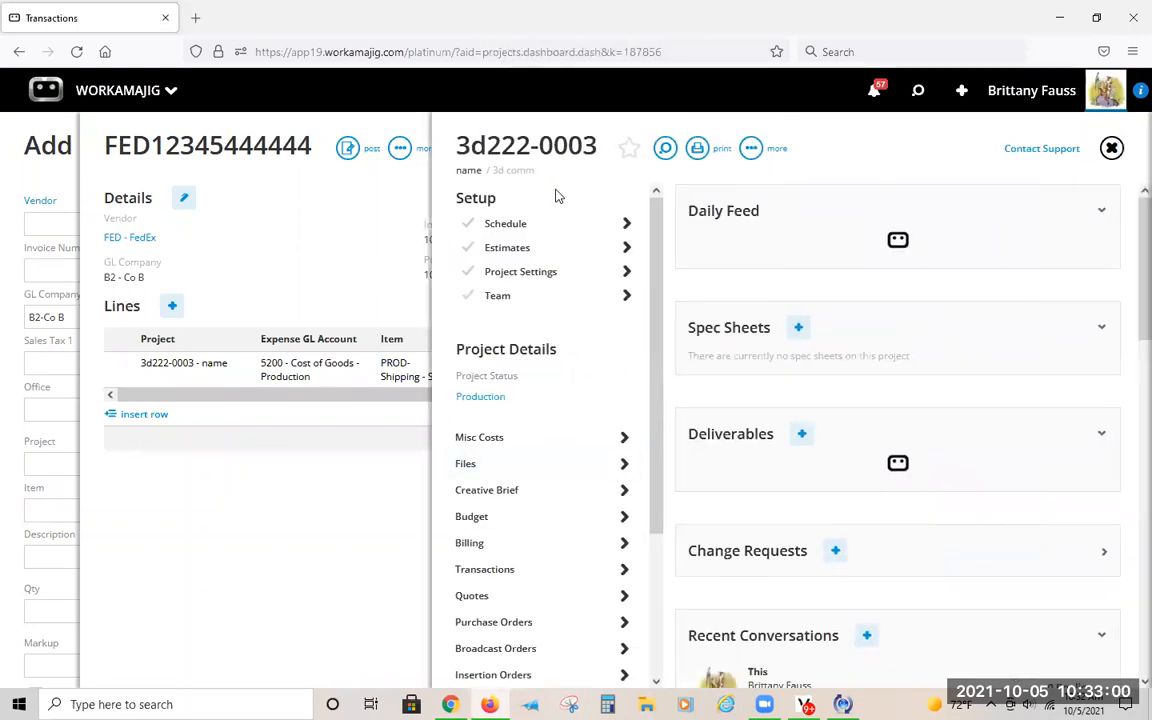
pyautogui.click(988, 200)
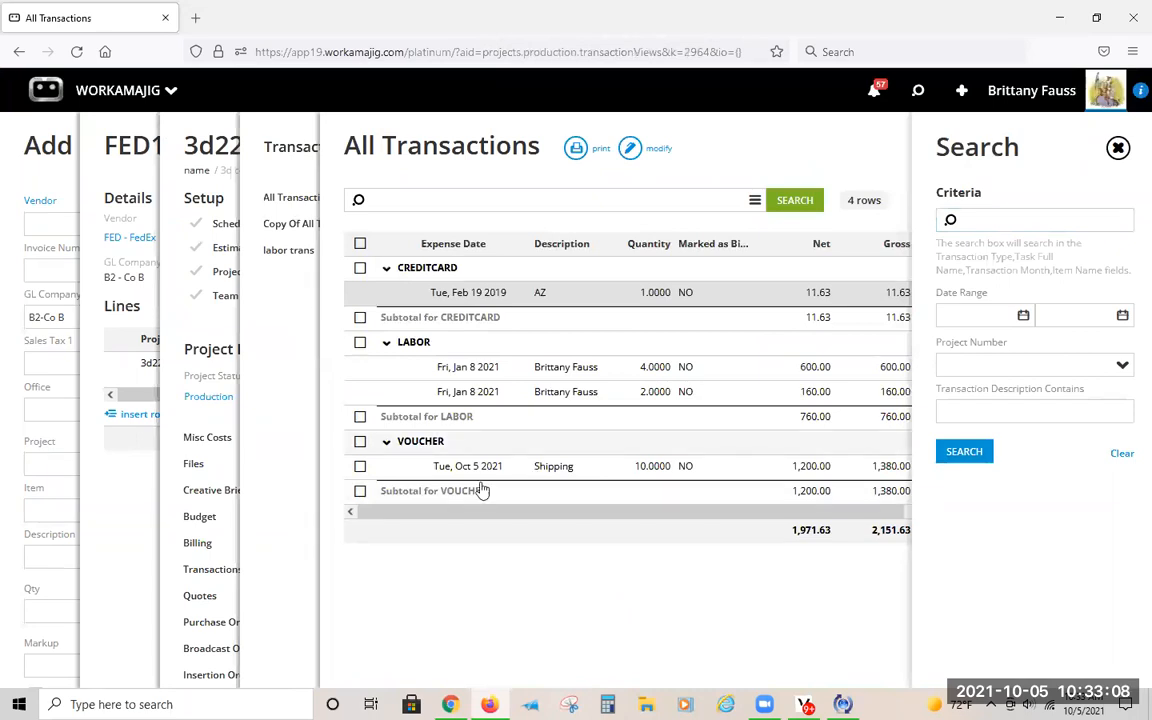
pyautogui.click(205, 430)
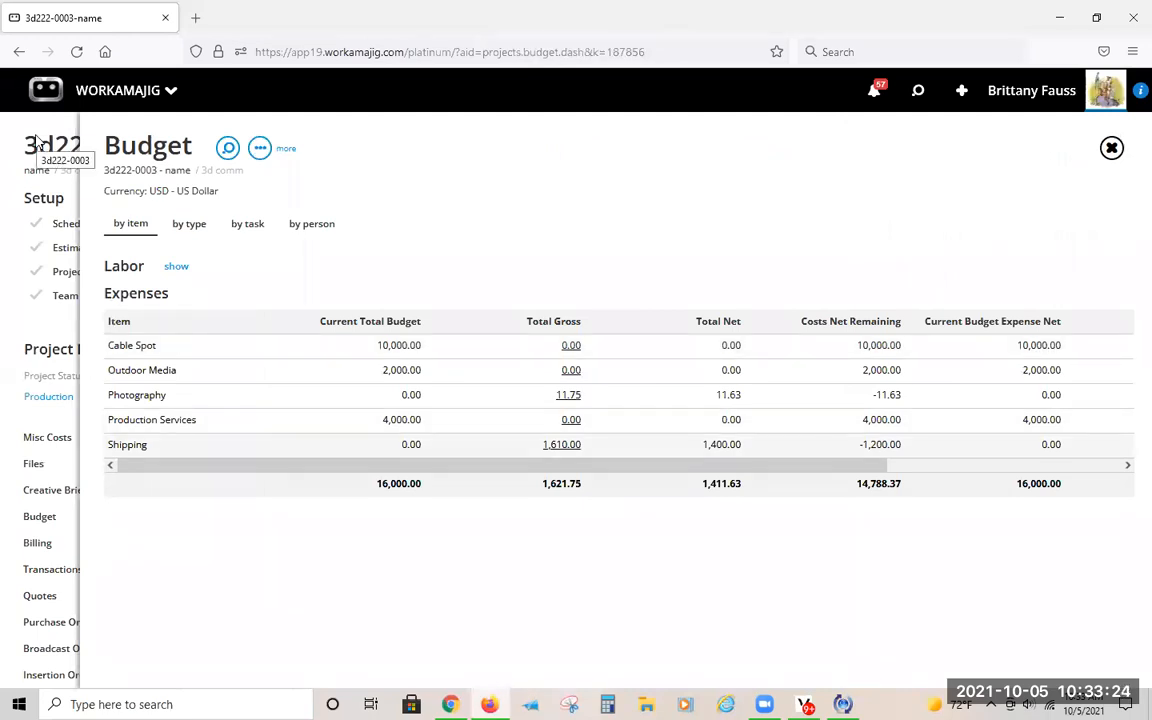
pyautogui.click(1112, 148)
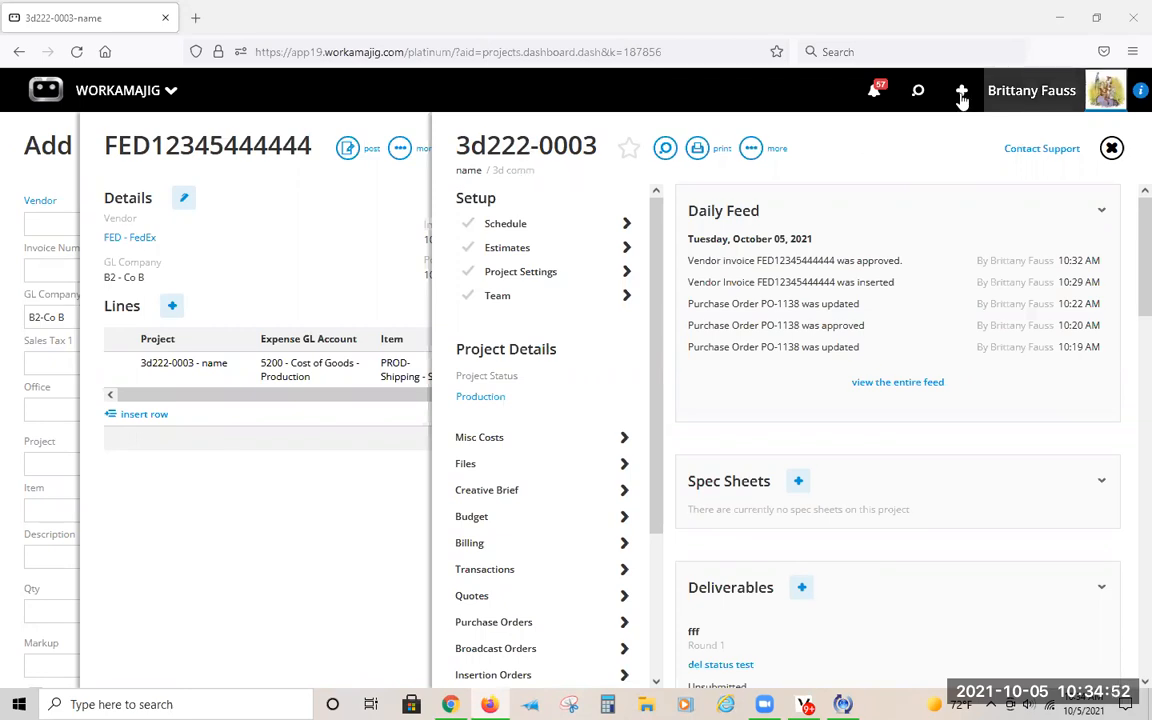
# Step: Start a new vendor invoice for Cox Communications with invoice number COX12111111
pyautogui.click(30, 160)
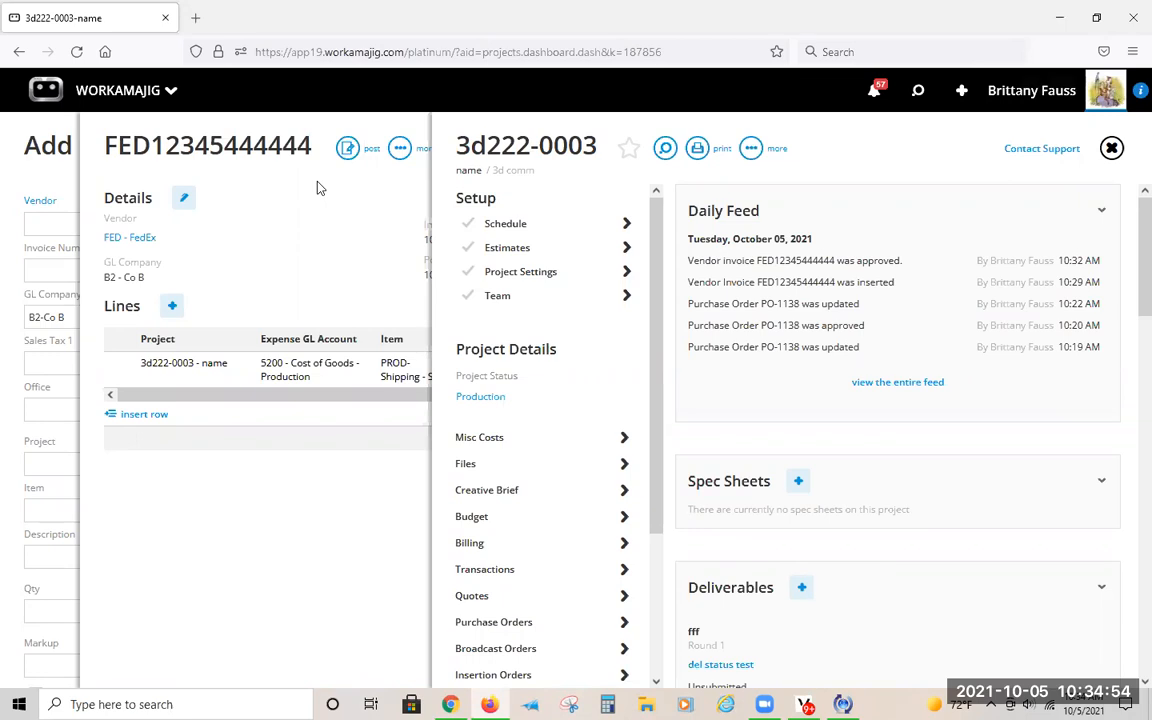
pyautogui.click(961, 91)
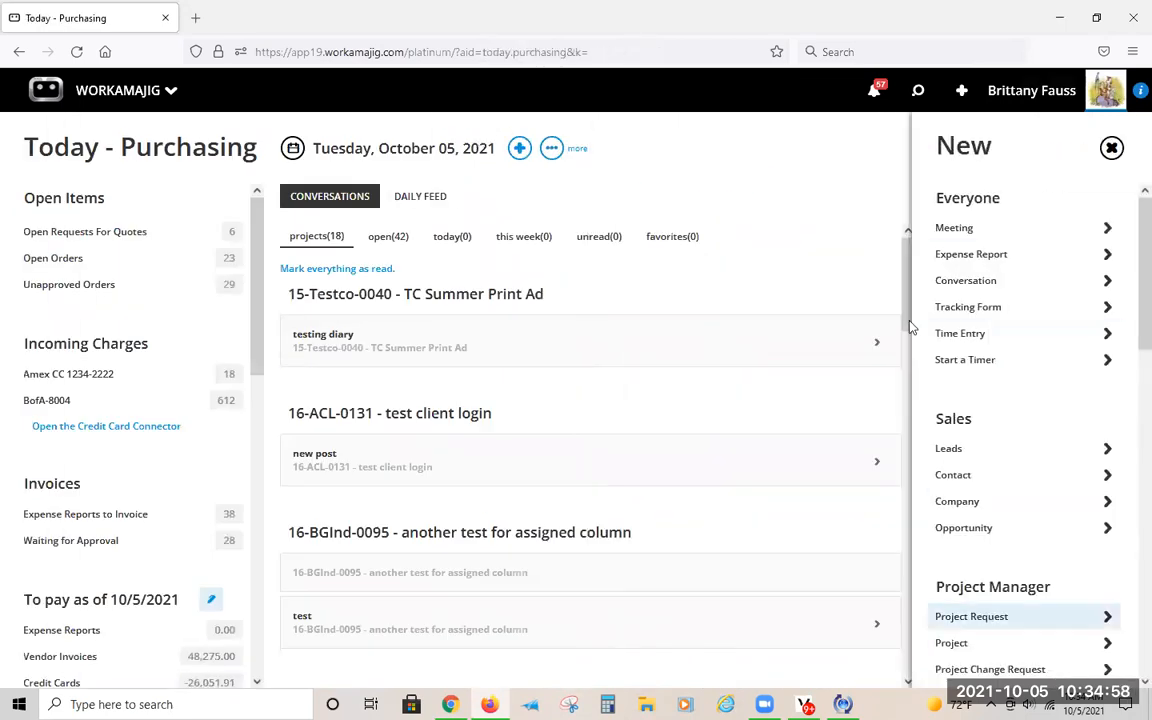
pyautogui.scroll(-5, 987, 340)
pyautogui.scroll(-2, 965, 350)
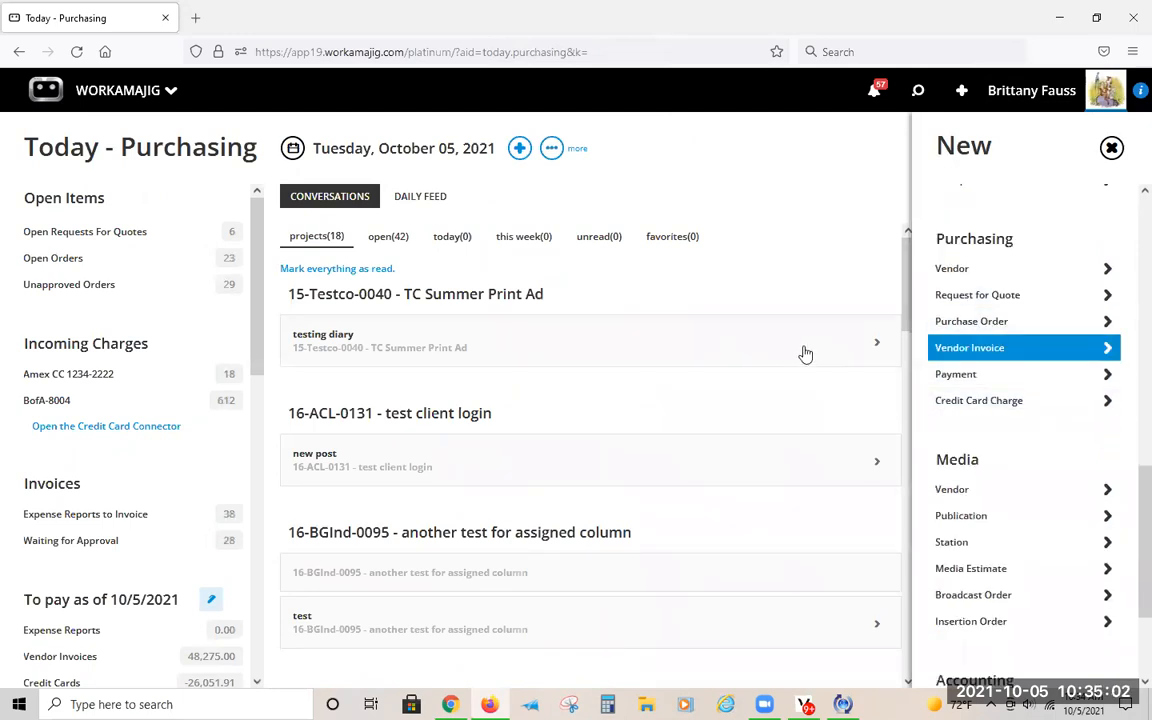
pyautogui.scroll(-5, 805, 430)
pyautogui.scroll(-3, 775, 300)
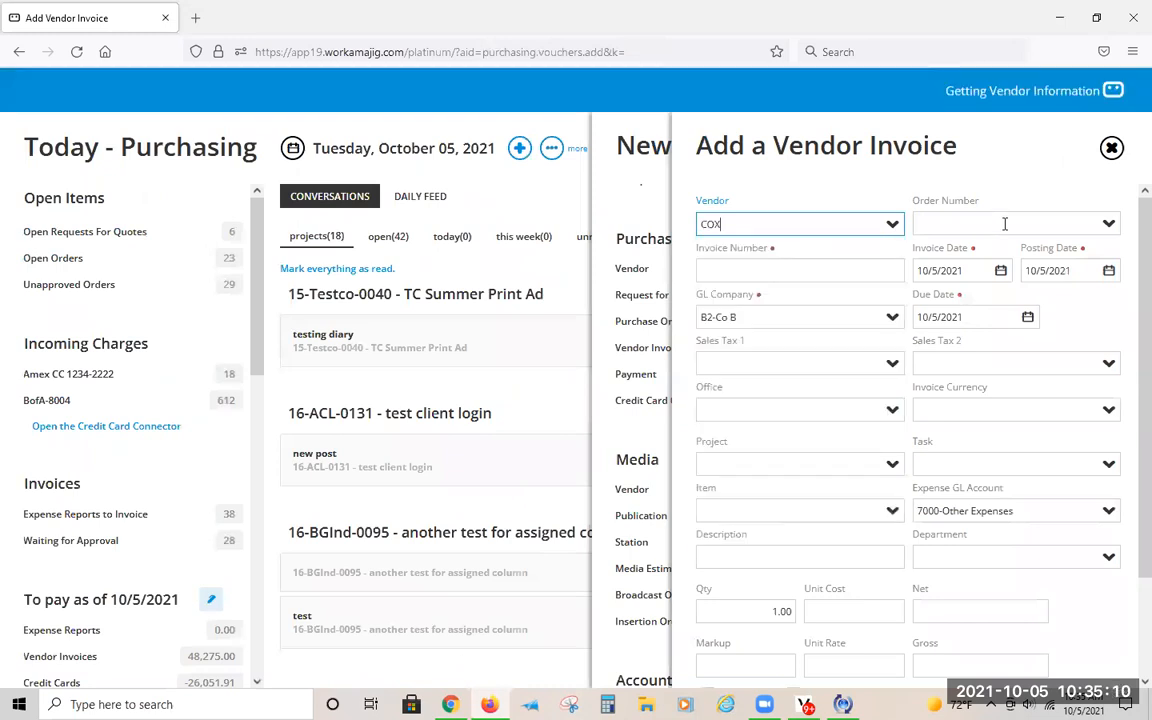
pyautogui.click(808, 272)
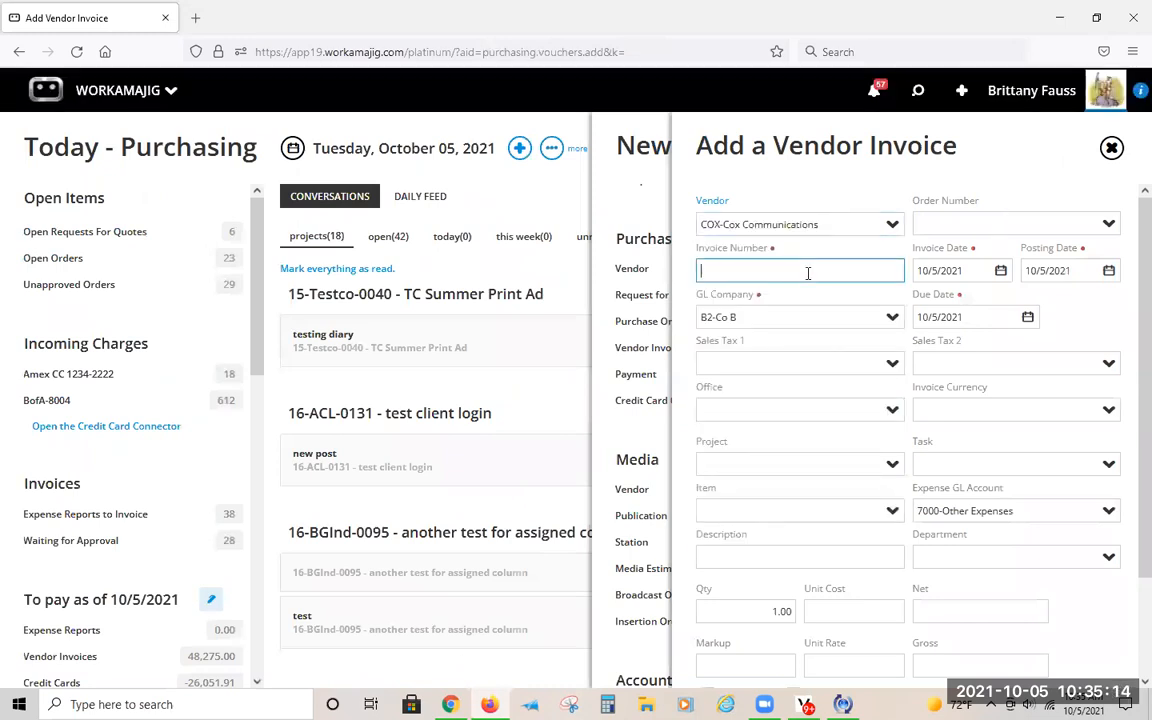
pyautogui.write('COX12111111')
# Step: Try the Overhead option on the new vendor invoice and clear it again
pyautogui.click(785, 465)
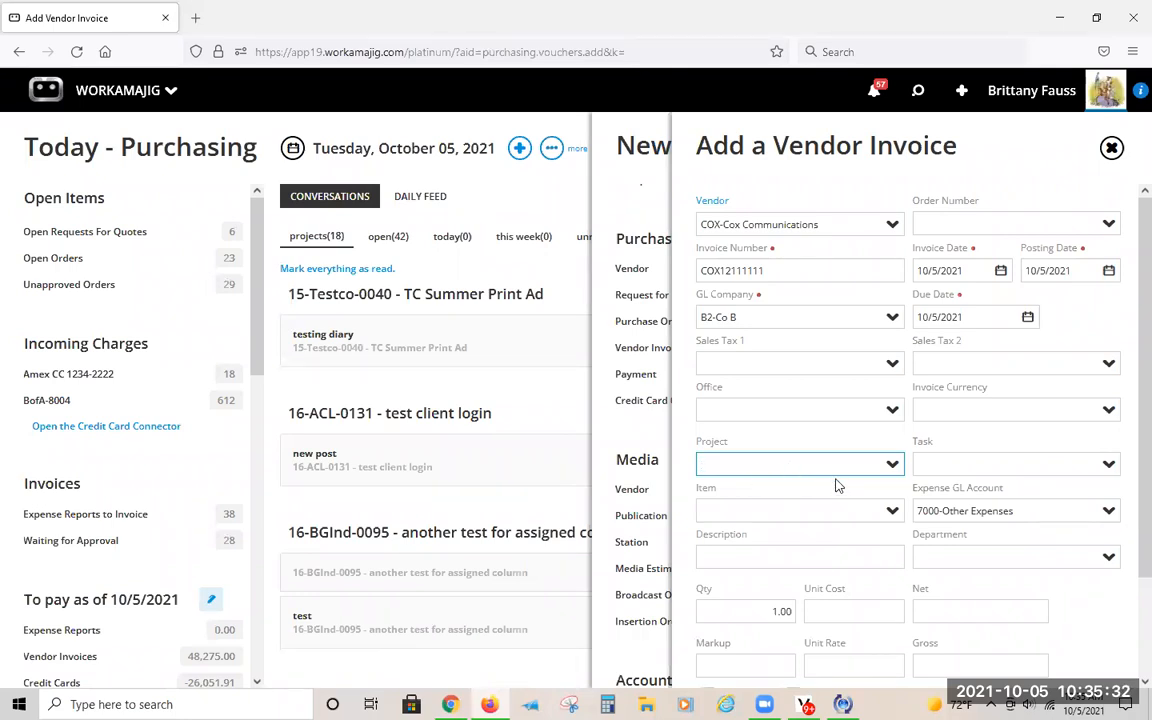
pyautogui.scroll(-2, 838, 485)
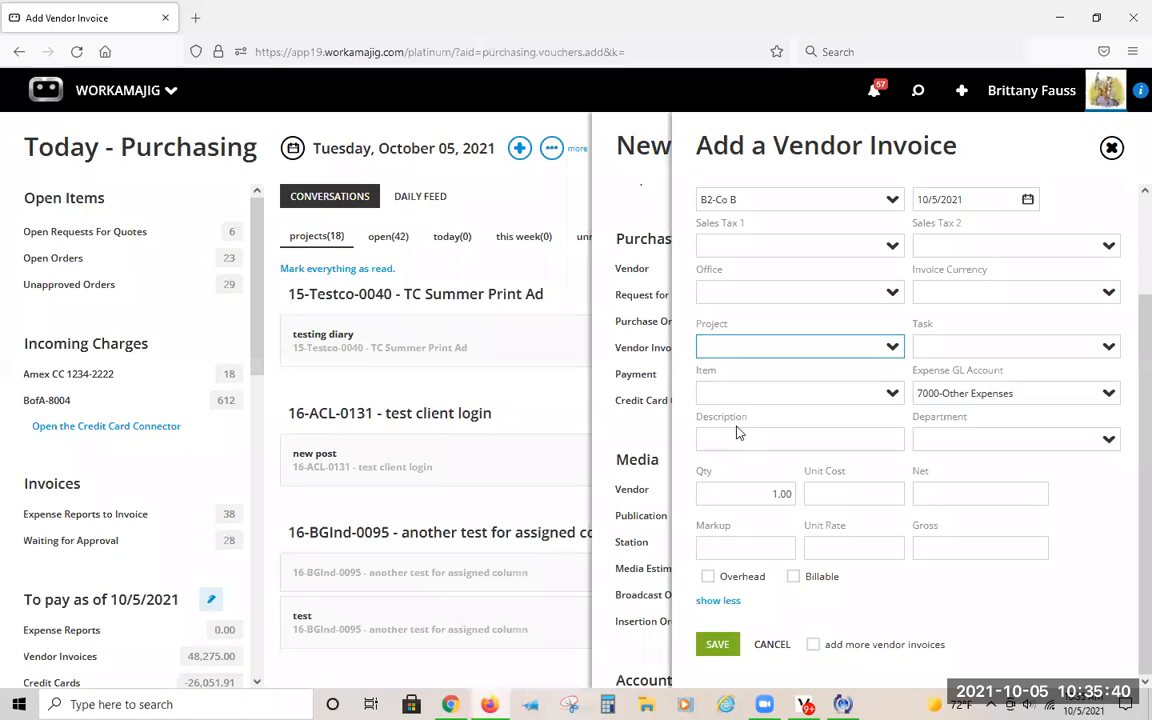
pyautogui.click(713, 577)
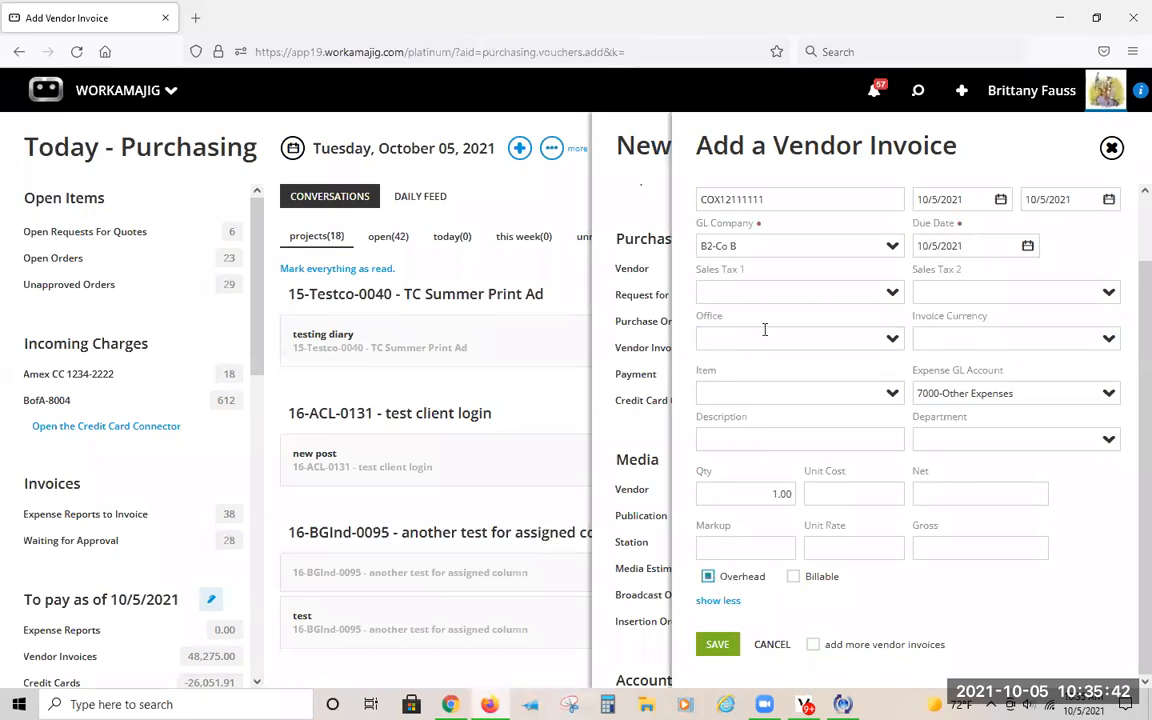
pyautogui.click(710, 577)
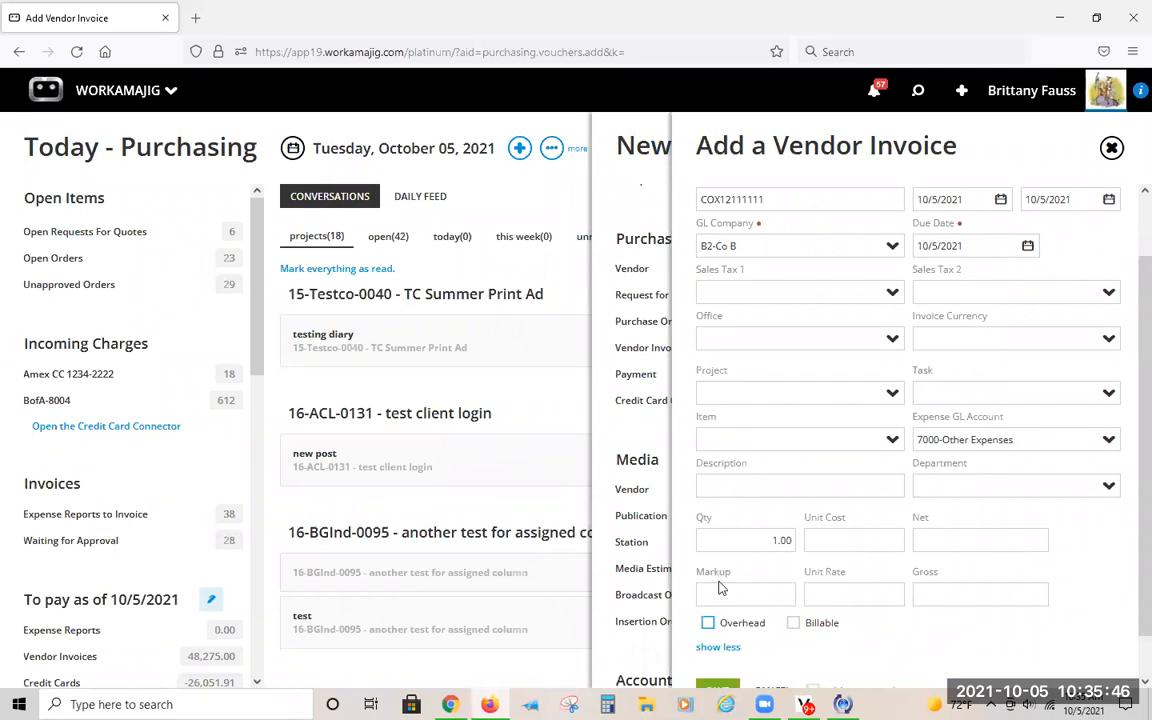
# Step: Find projects matching 003 and assign the vendor invoice to project 3d222-0003 - name
pyautogui.click(769, 392)
pyautogui.write('00')
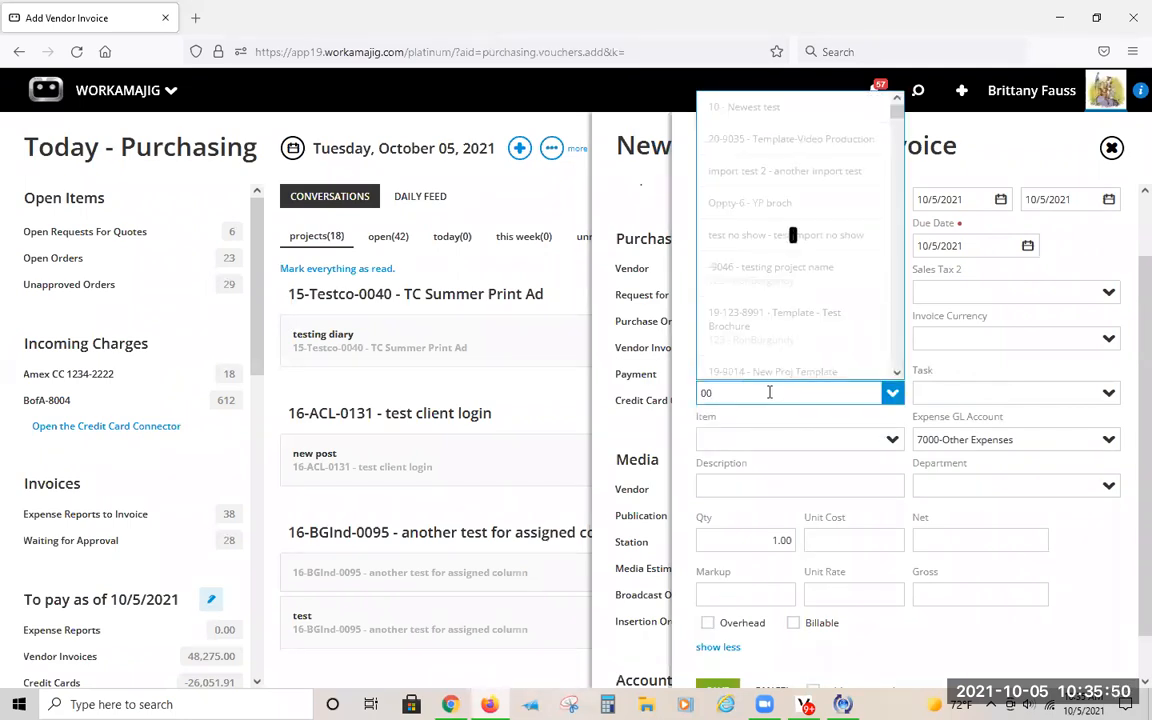
pyautogui.write('3')
pyautogui.scroll(-2, 815, 300)
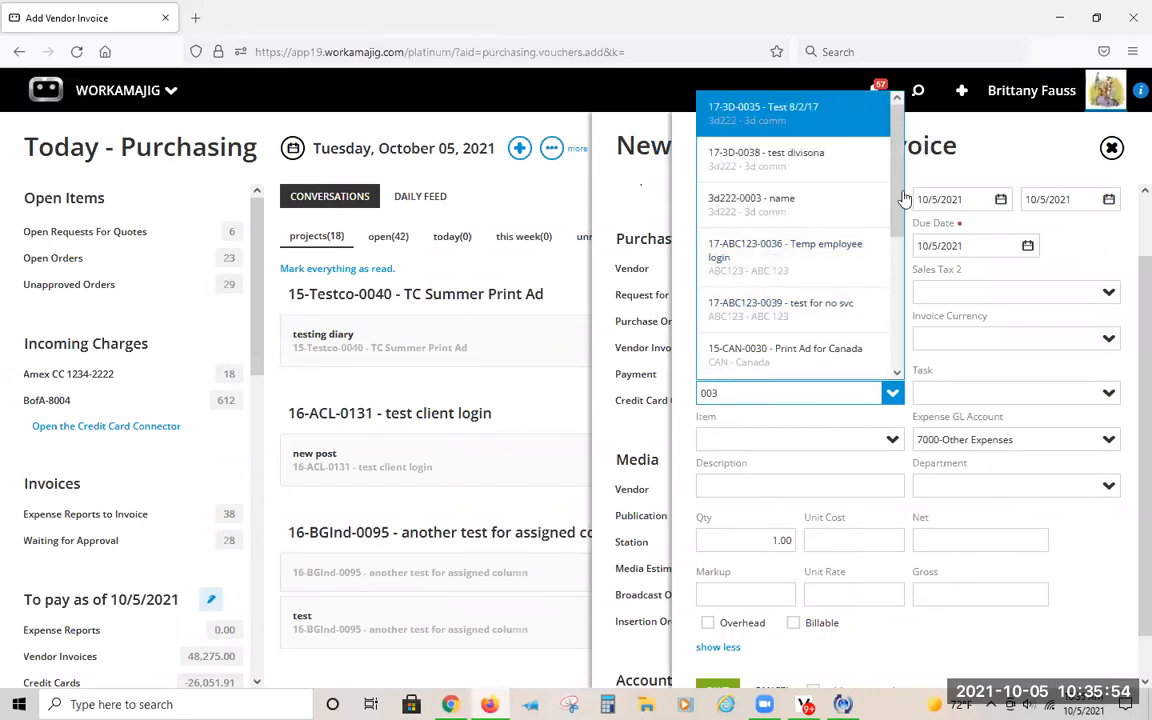
pyautogui.click(860, 205)
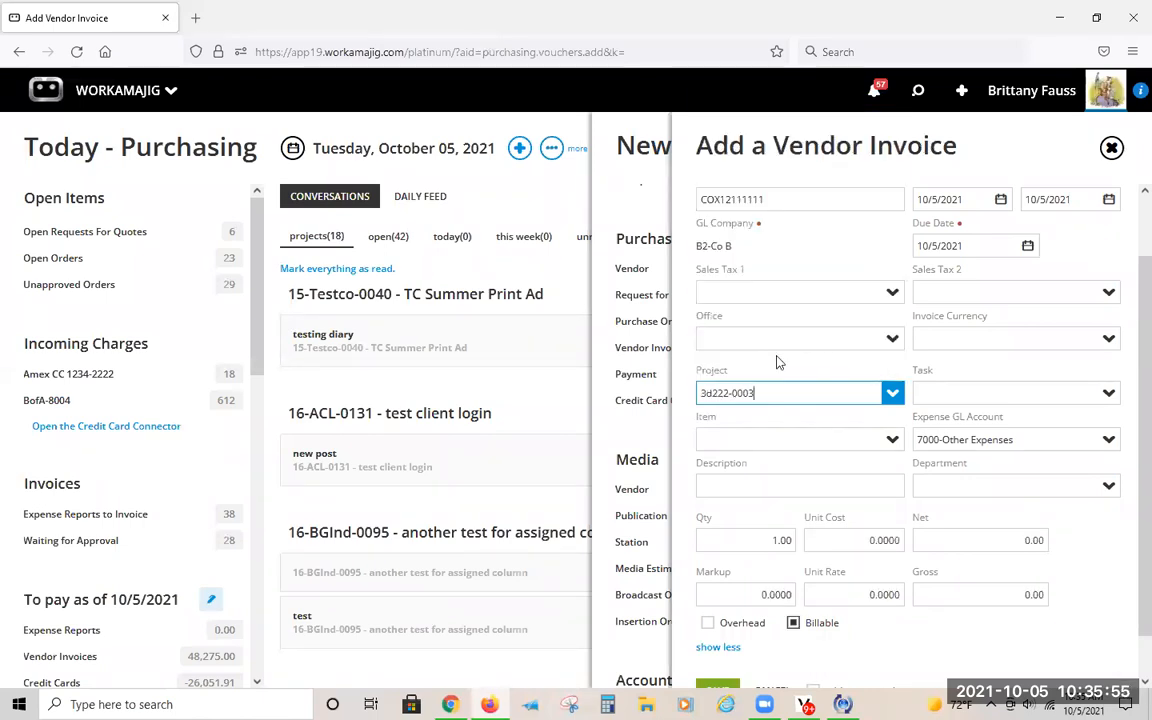
# Step: Set the vendor invoice's item to OOP-Supplies
pyautogui.click(772, 437)
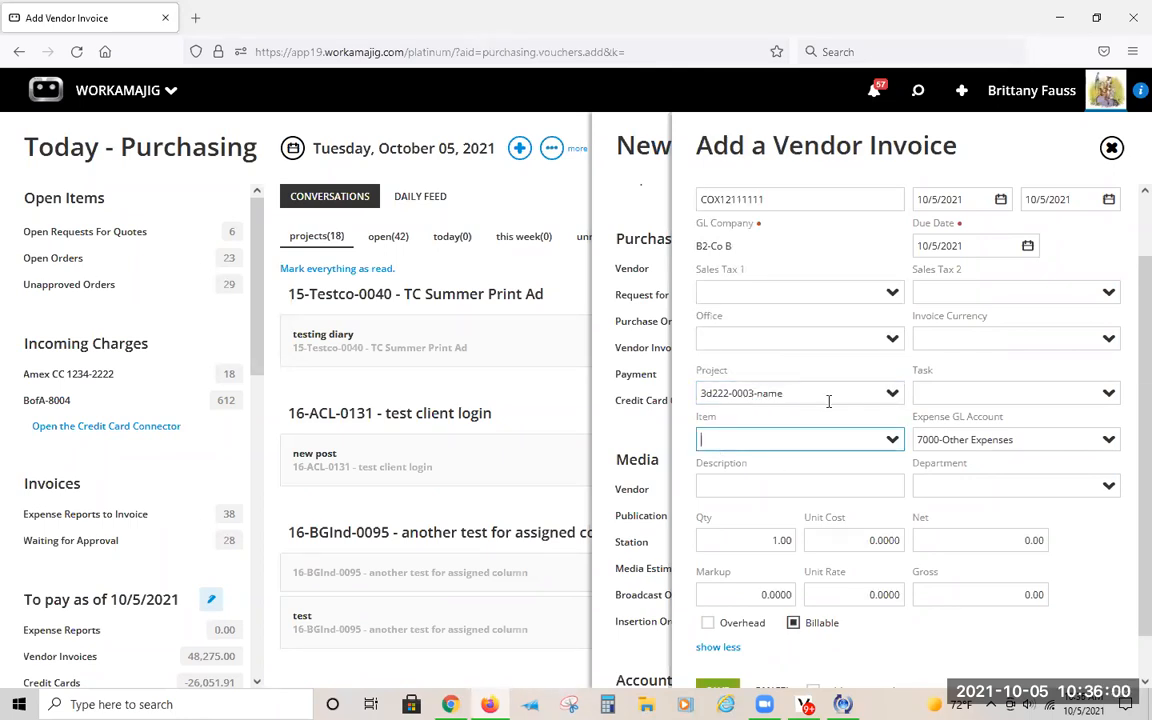
pyautogui.click(892, 445)
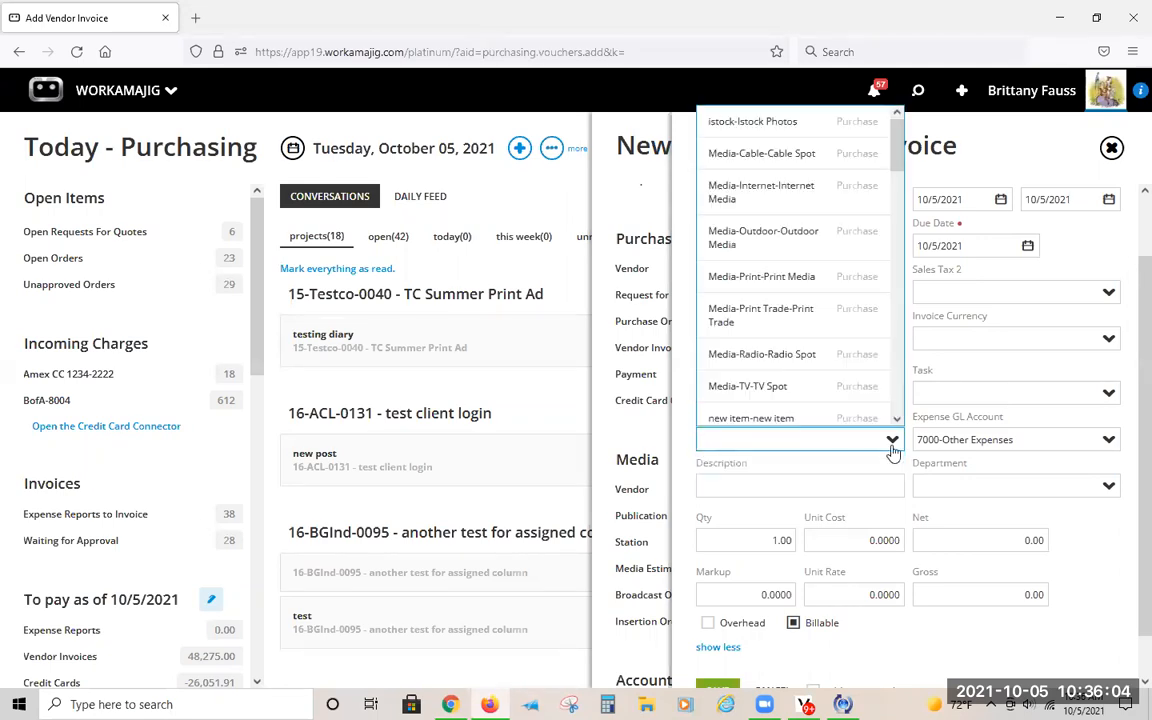
pyautogui.scroll(-3, 784, 283)
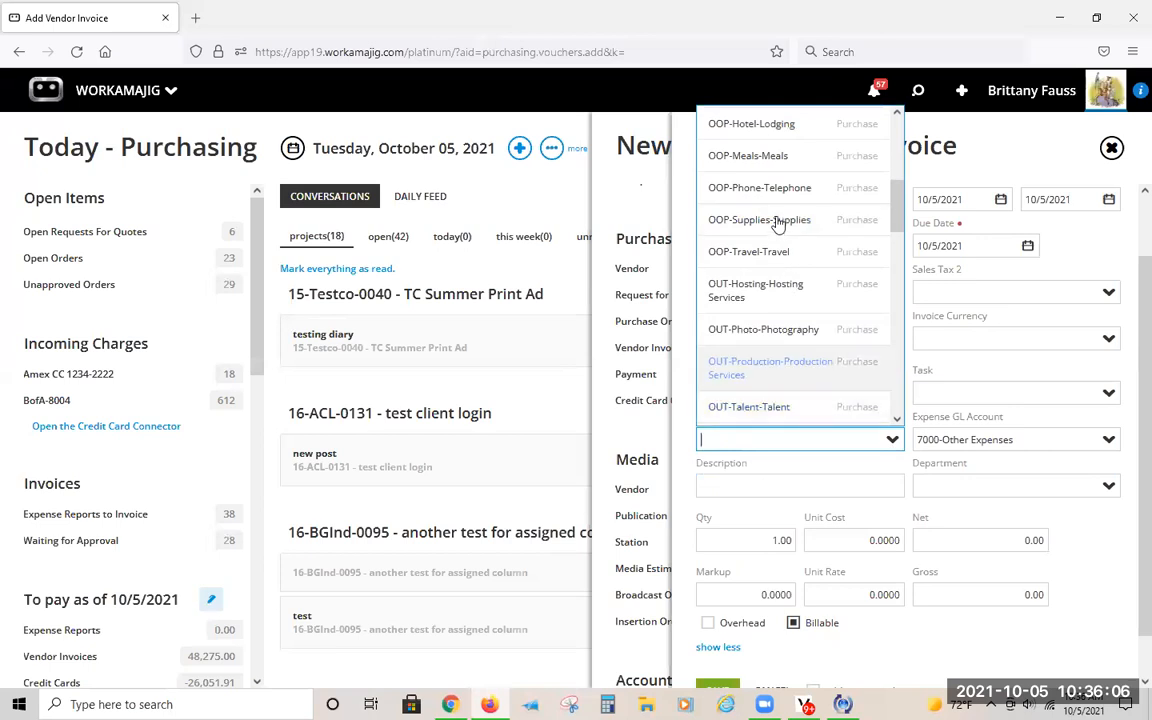
pyautogui.click(778, 222)
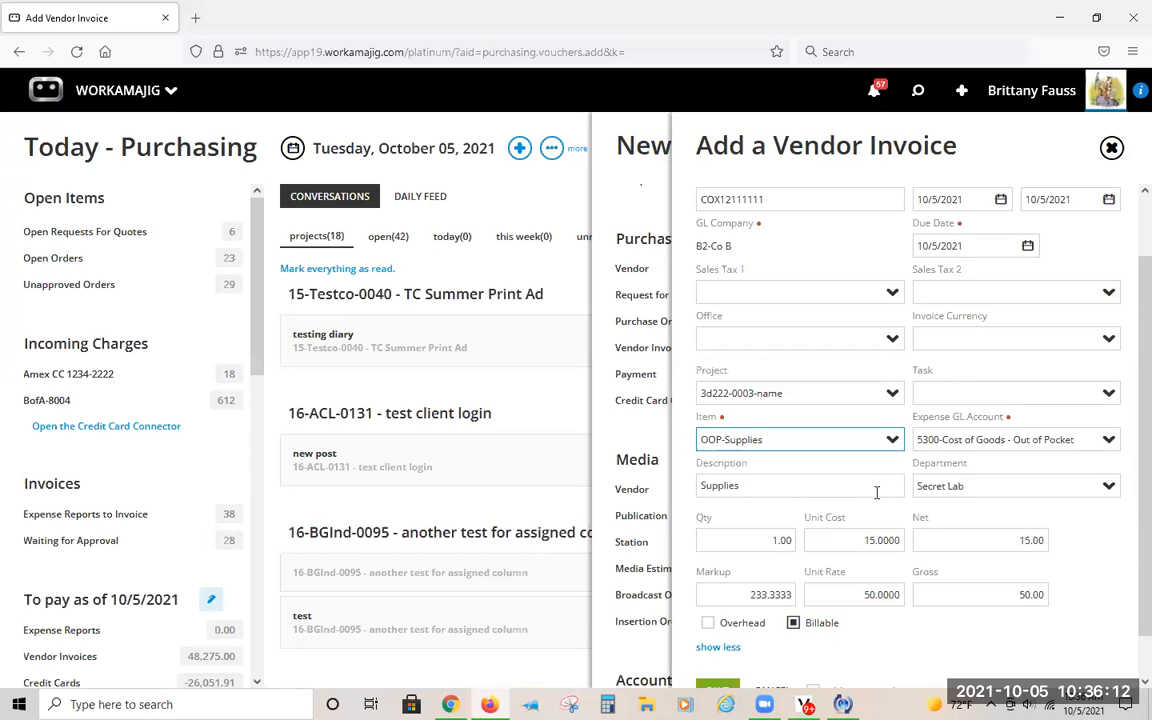
# Step: Set the quantity to 100 and the markup to 20, and save the vendor invoice
pyautogui.scroll(-1, 877, 493)
pyautogui.press('Tab')
pyautogui.press('Tab')
pyautogui.press('Tab')
pyautogui.press('Tab')
pyautogui.write('100')
pyautogui.press('Tab')
pyautogui.press('Tab')
pyautogui.press('Tab')
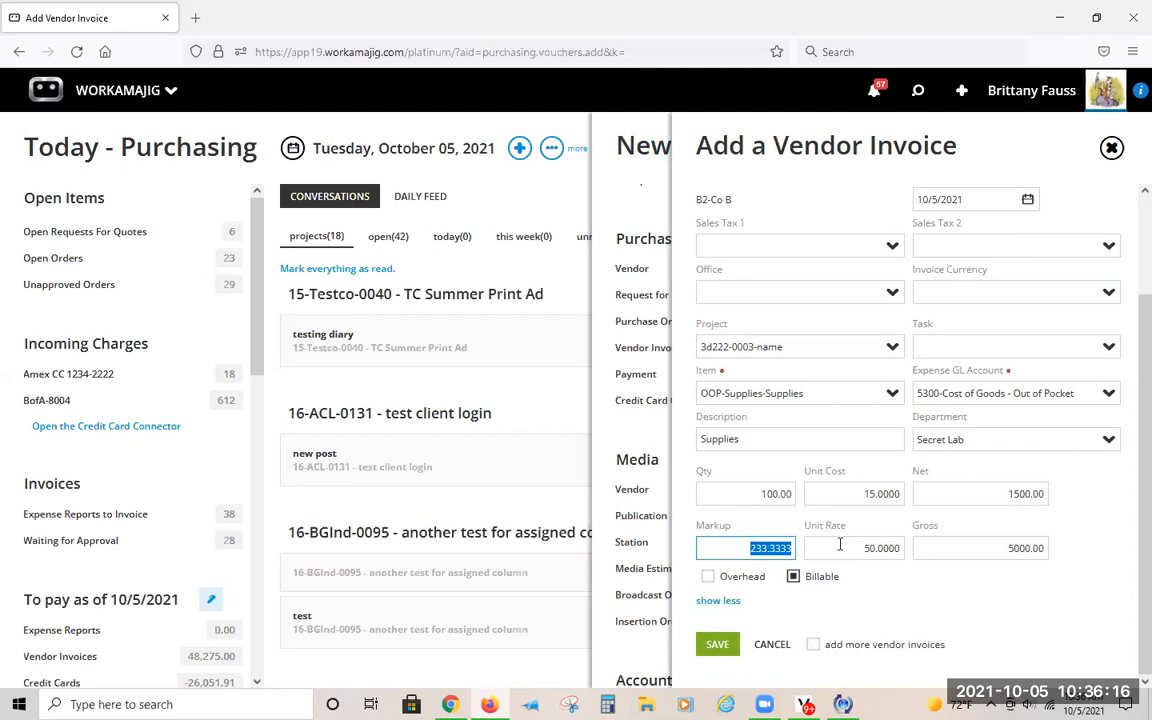
pyautogui.write('20')
pyautogui.press('Tab')
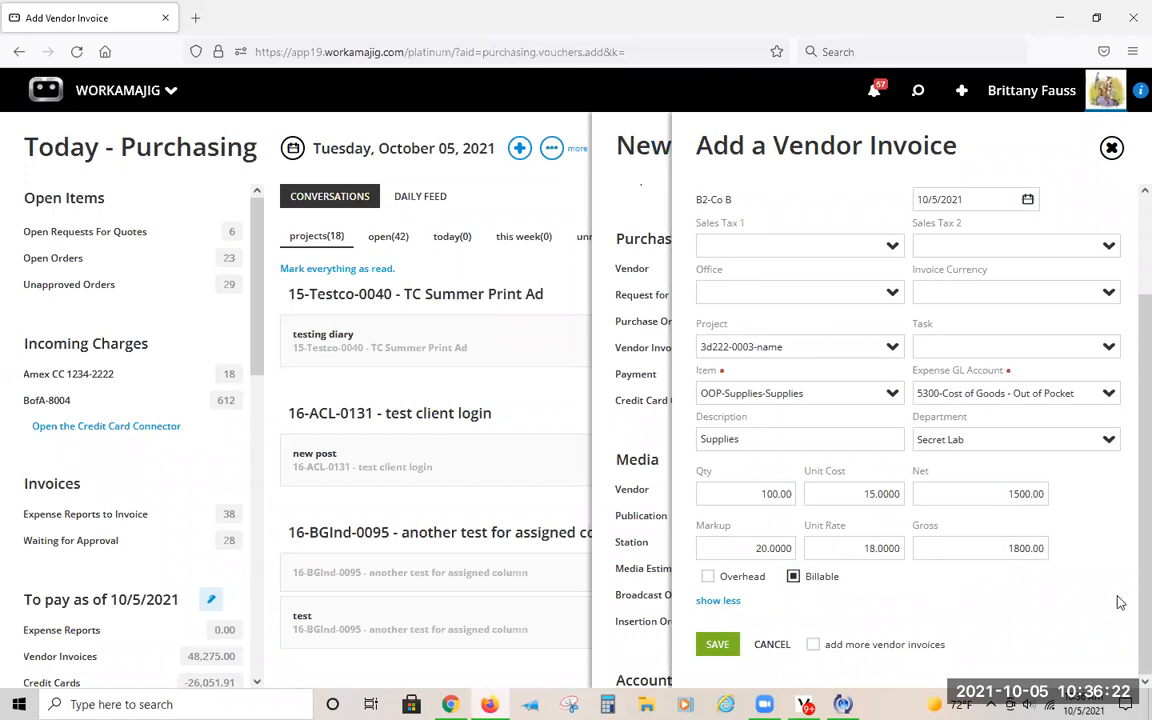
pyautogui.click(718, 646)
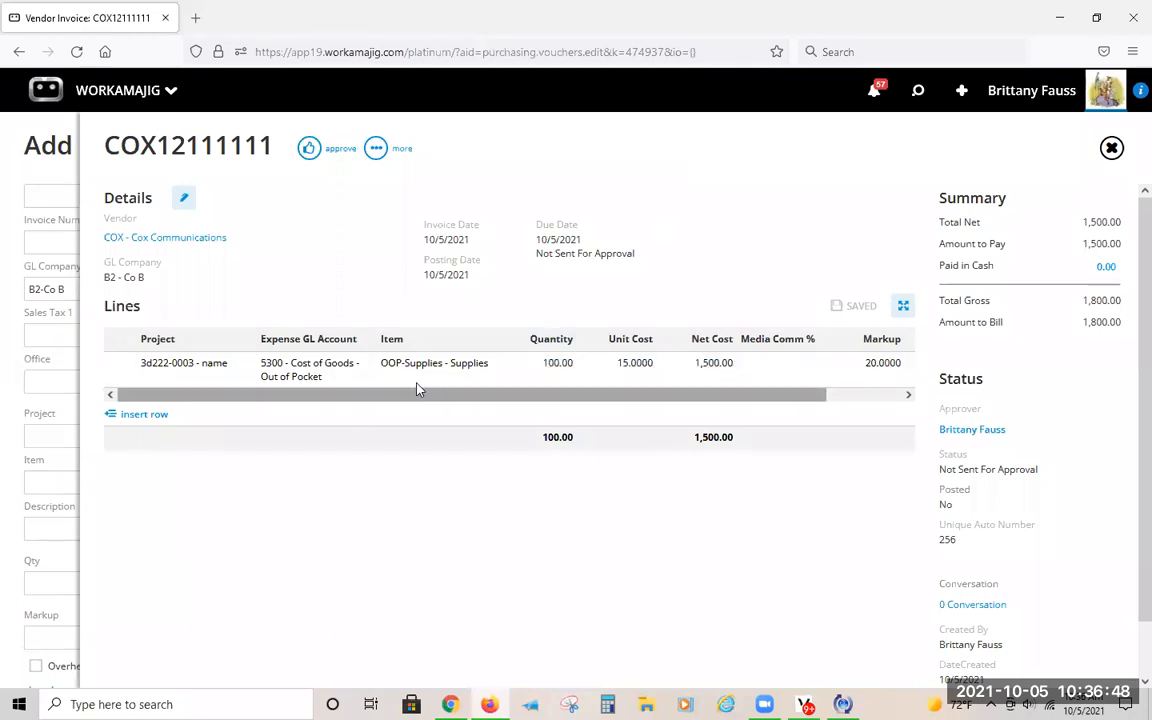
# Step: Add a second invoice line on project 3d222-0003 with the item OUT-Photo - Photography
pyautogui.click(141, 415)
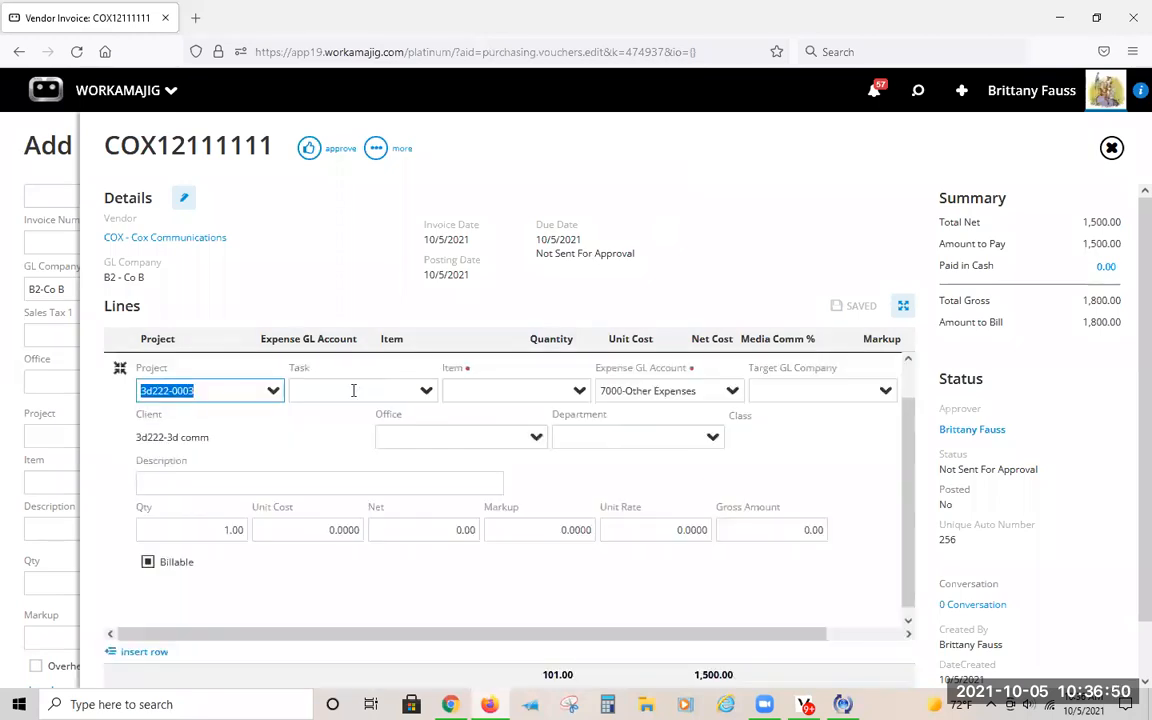
pyautogui.click(455, 390)
pyautogui.scroll(-5, 514, 342)
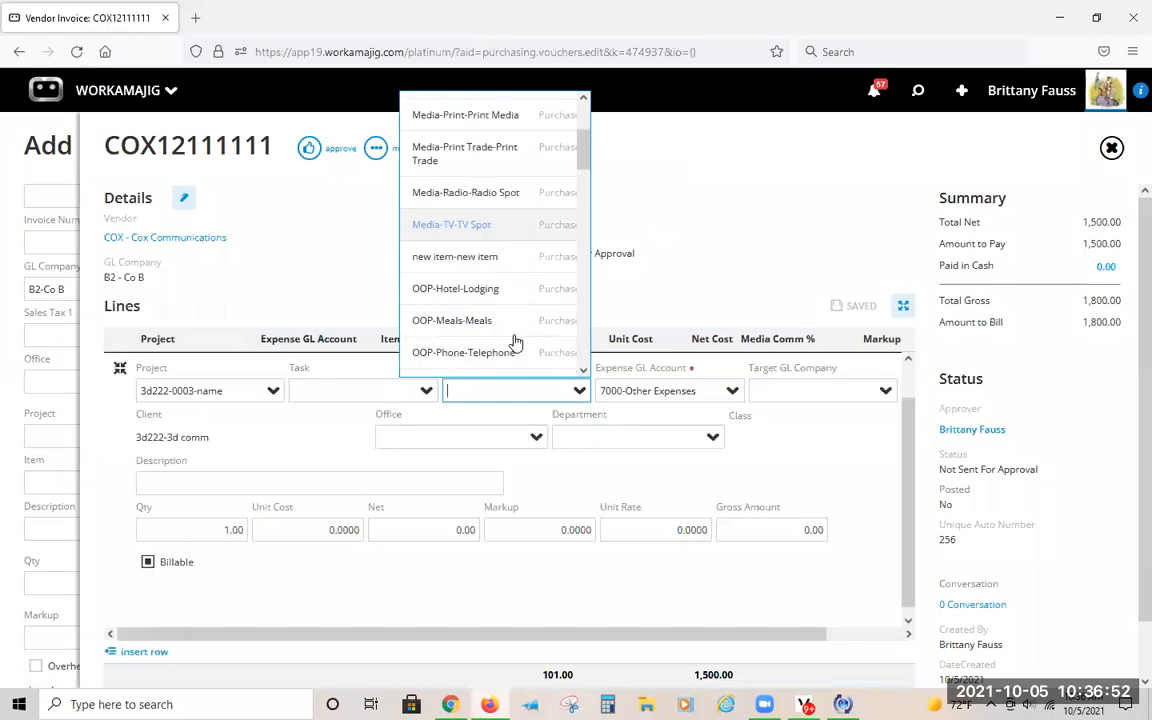
pyautogui.click(494, 312)
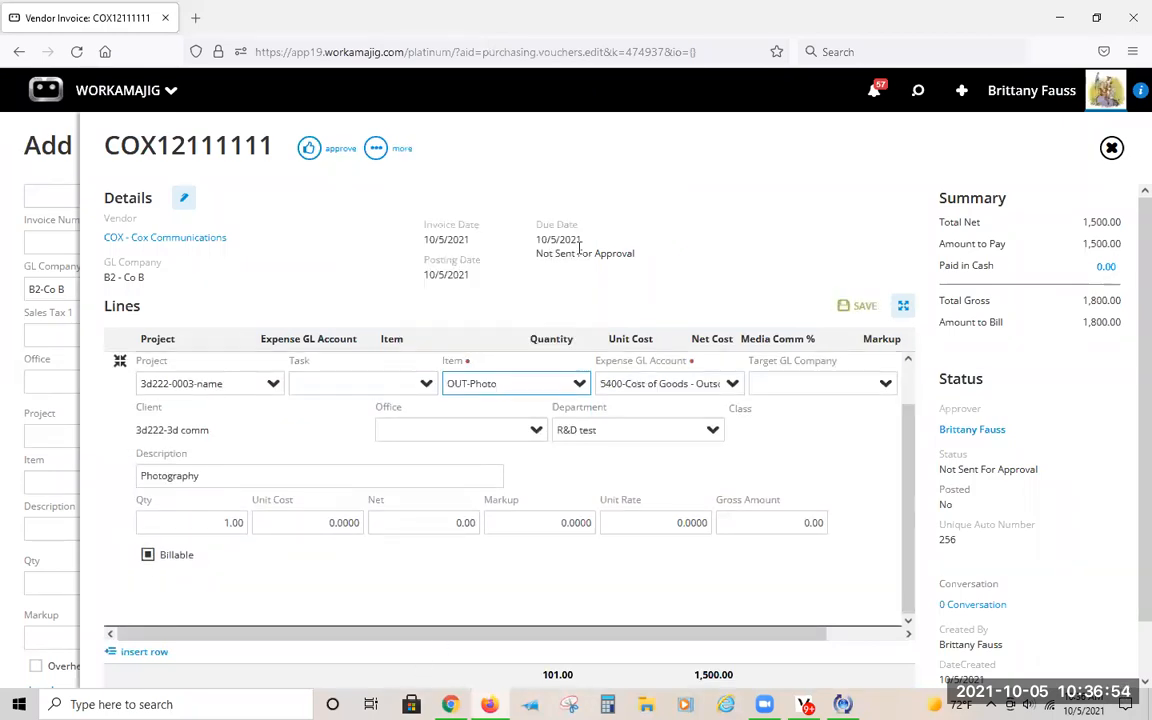
pyautogui.click(689, 179)
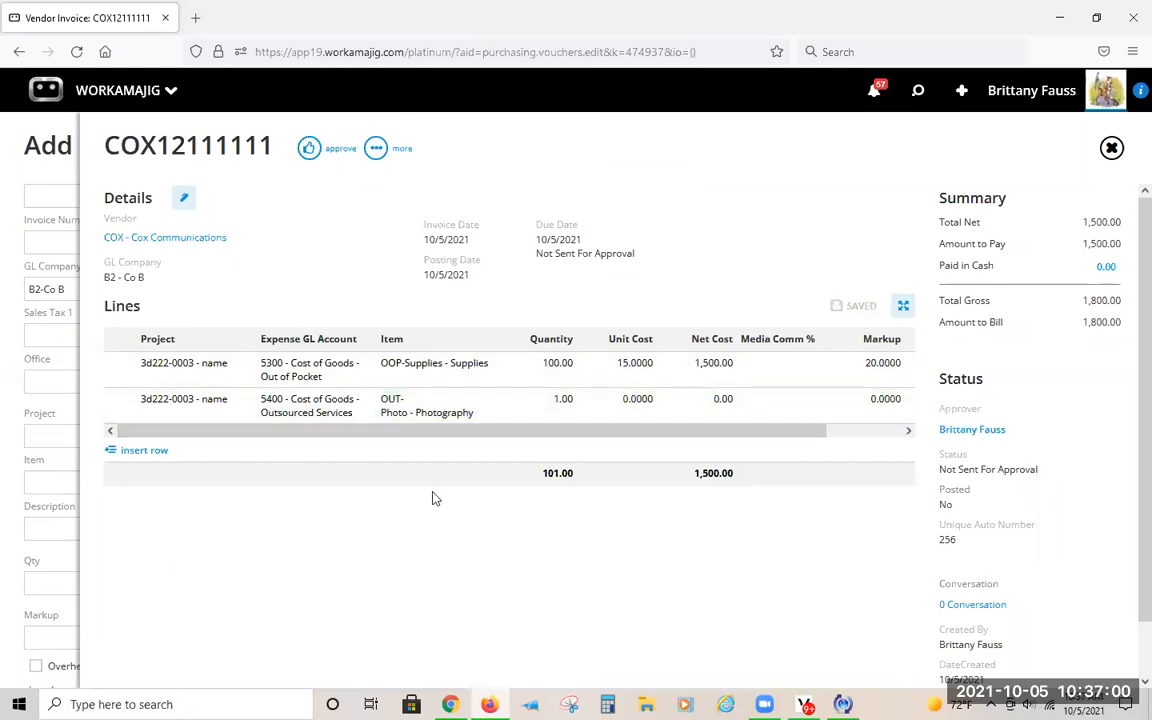
# Step: Leave the invoice, open project 3d222-0003 and look through the new-record options, including those for purchasing
pyautogui.click(50, 149)
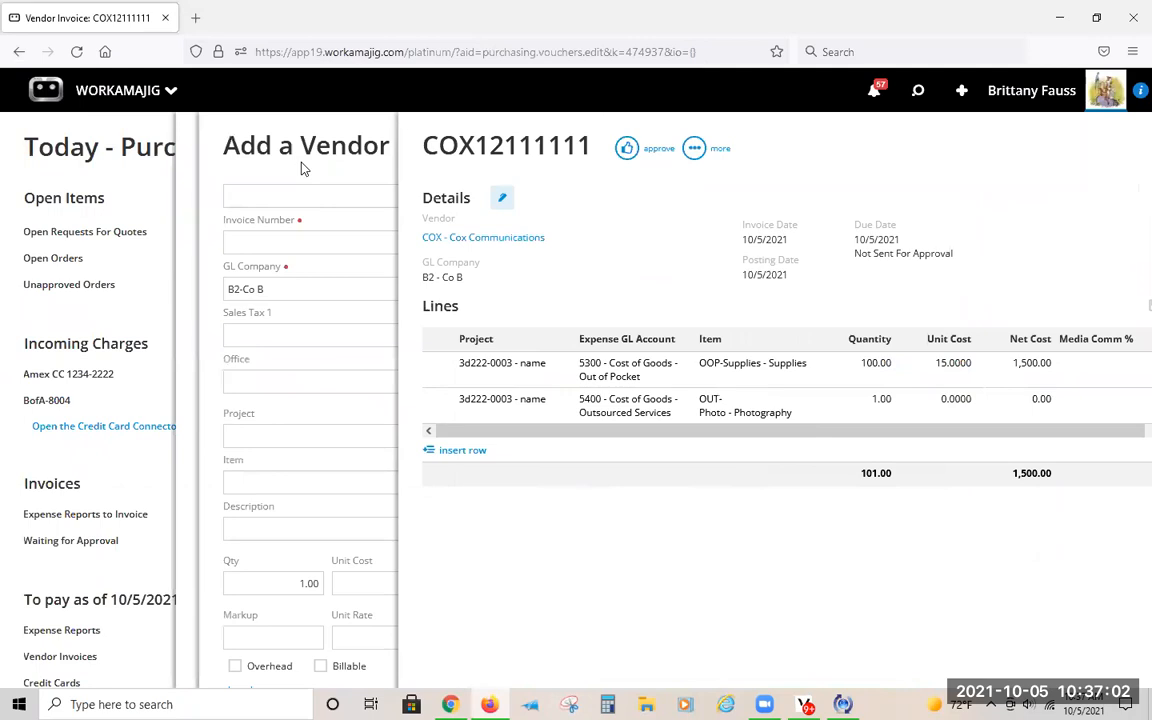
pyautogui.click(919, 93)
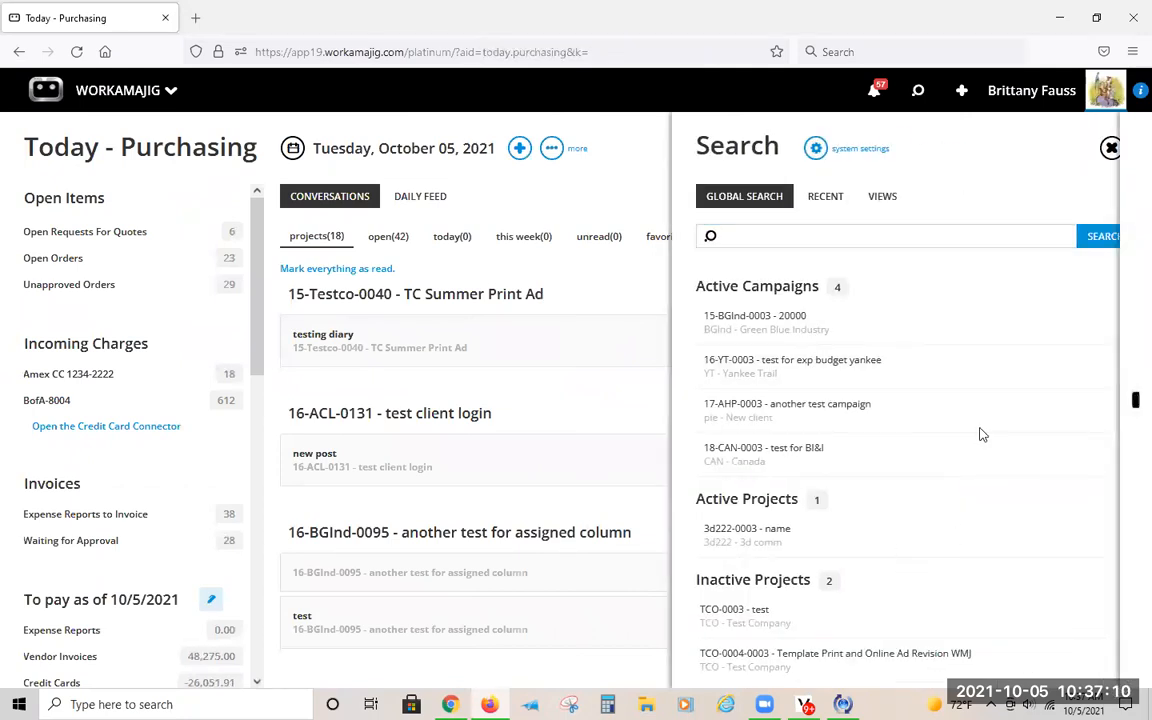
pyautogui.click(960, 93)
pyautogui.scroll(-4, 1113, 513)
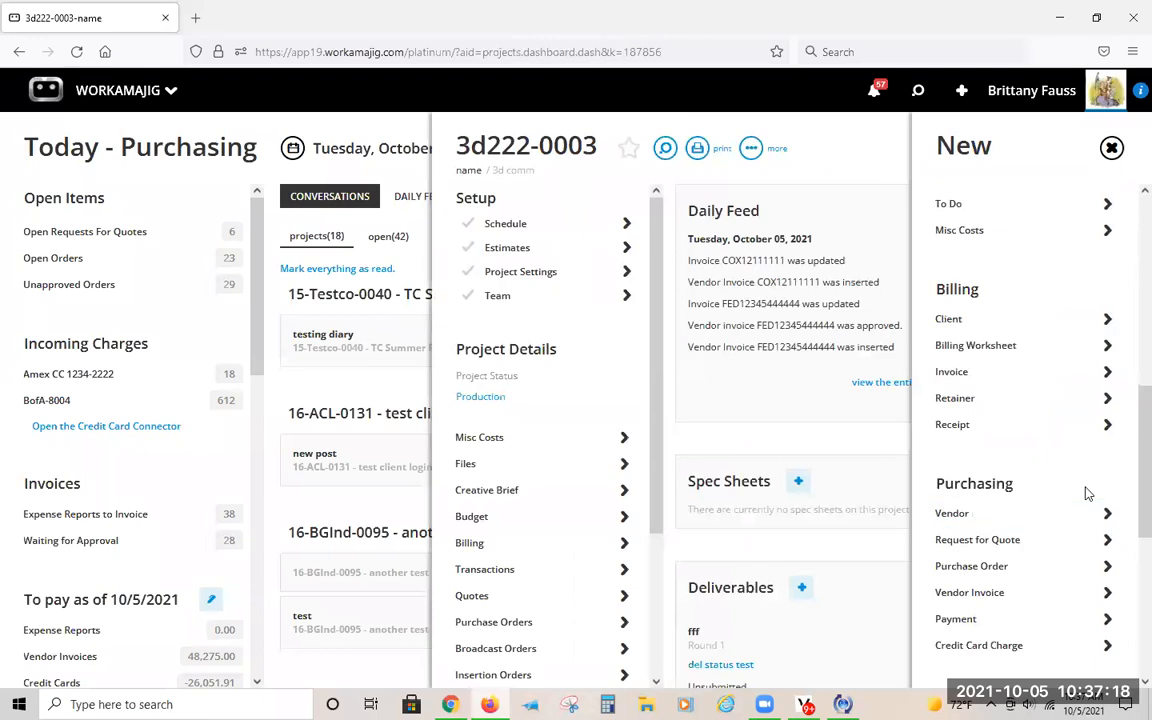
pyautogui.scroll(-2, 1030, 520)
pyautogui.click(761, 442)
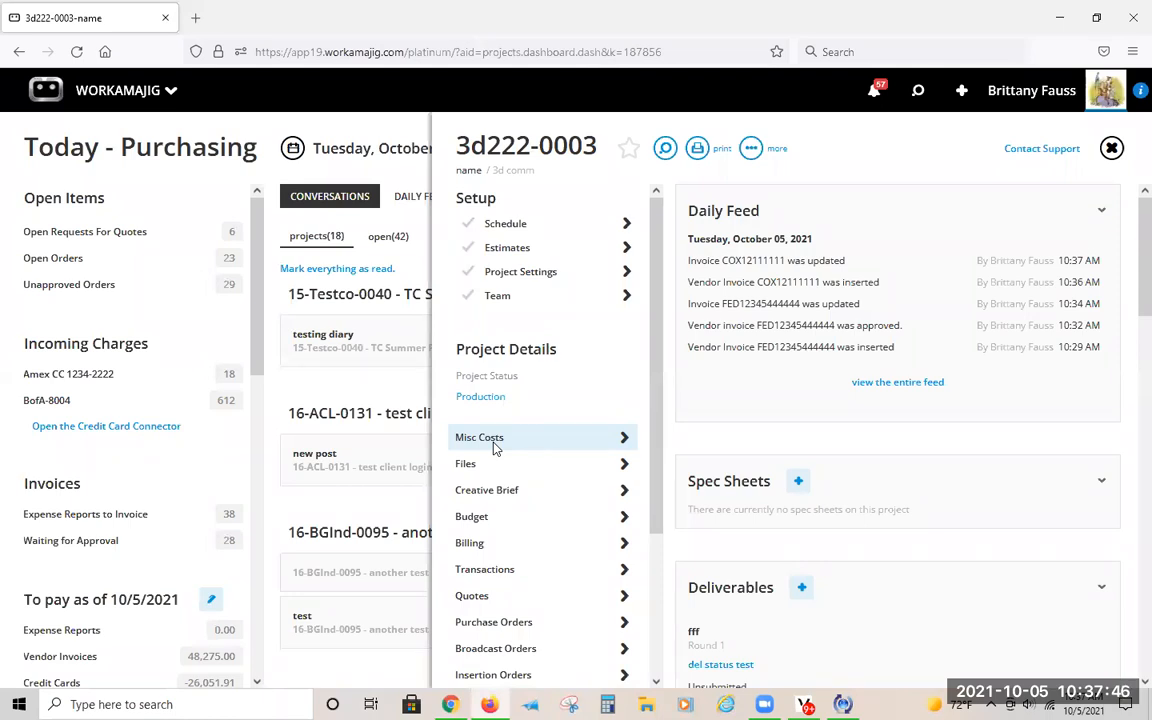
# Step: Add a miscellaneous cost to project 3d222-0003 with the item Sup-Photocopy-Photocopies
pyautogui.click(493, 443)
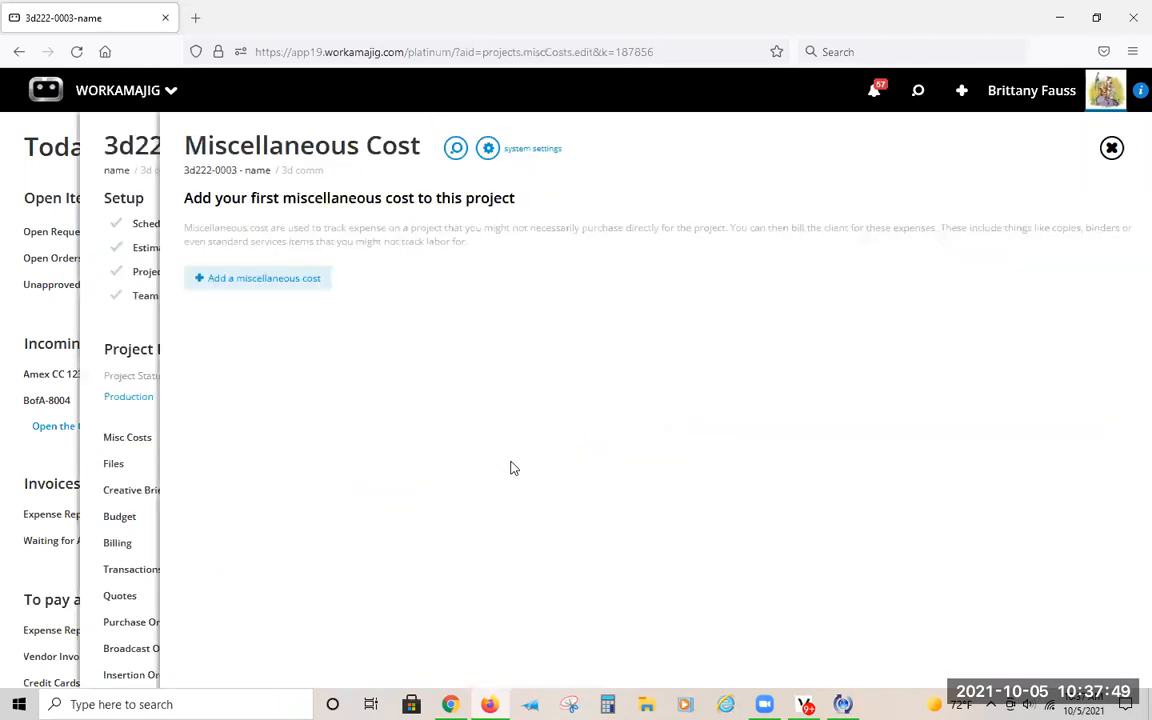
pyautogui.click(265, 277)
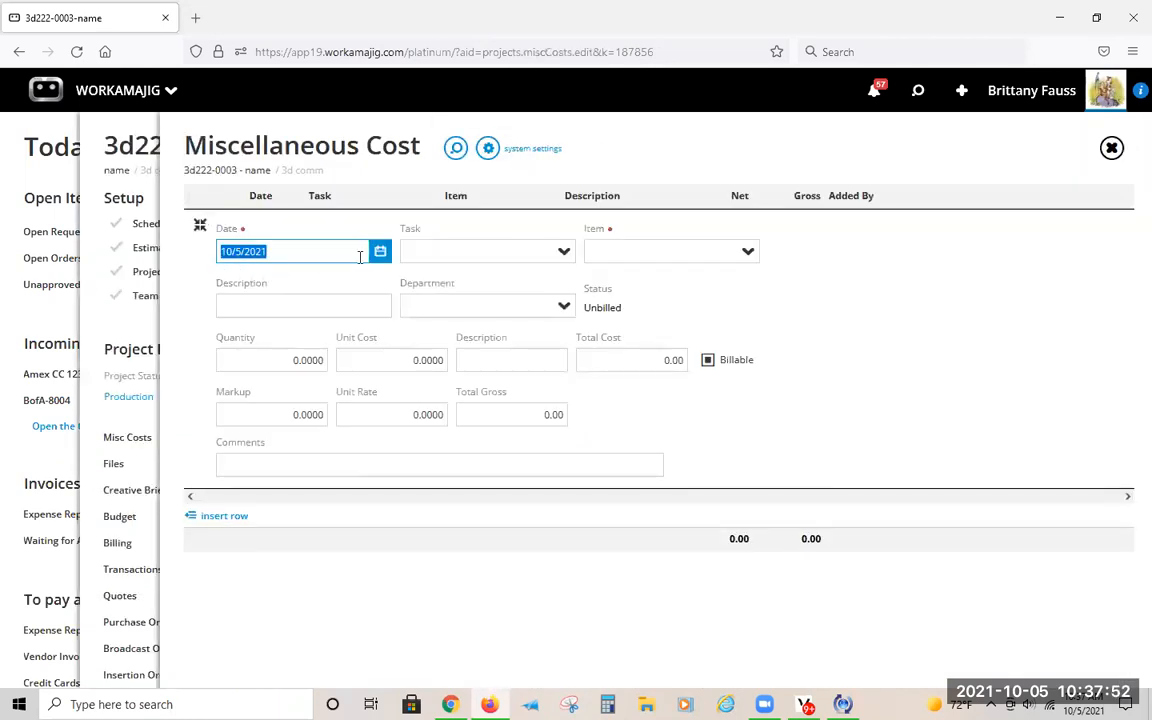
pyautogui.click(640, 254)
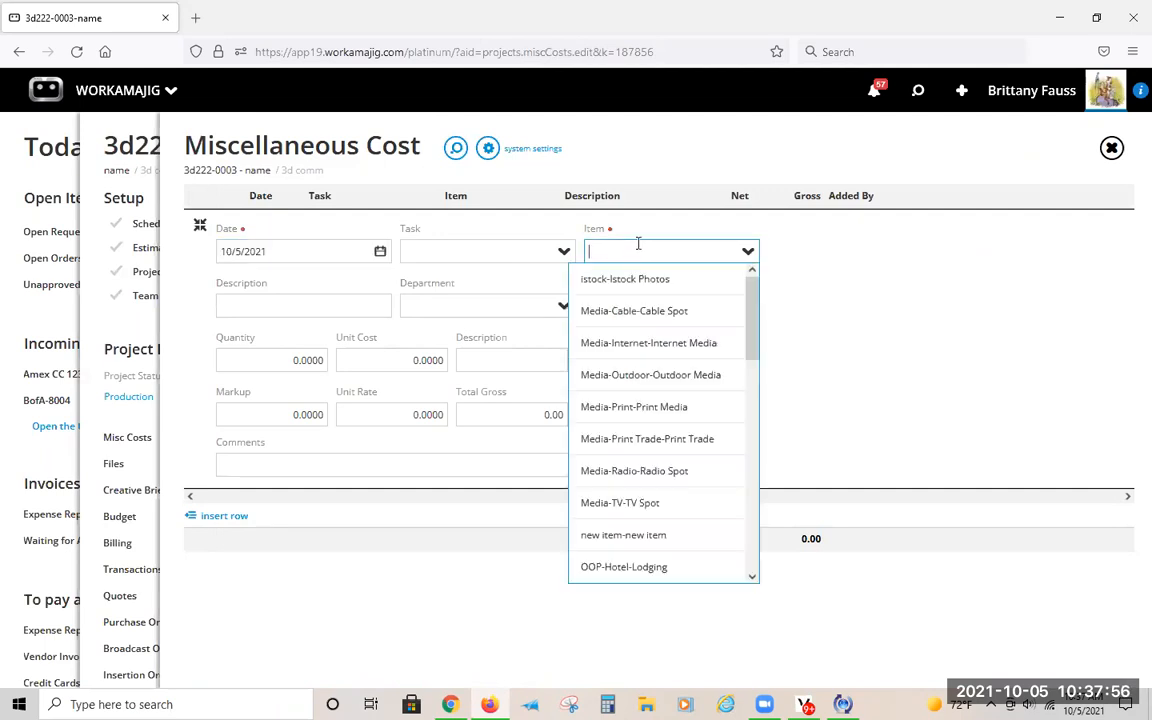
pyautogui.scroll(-3, 737, 393)
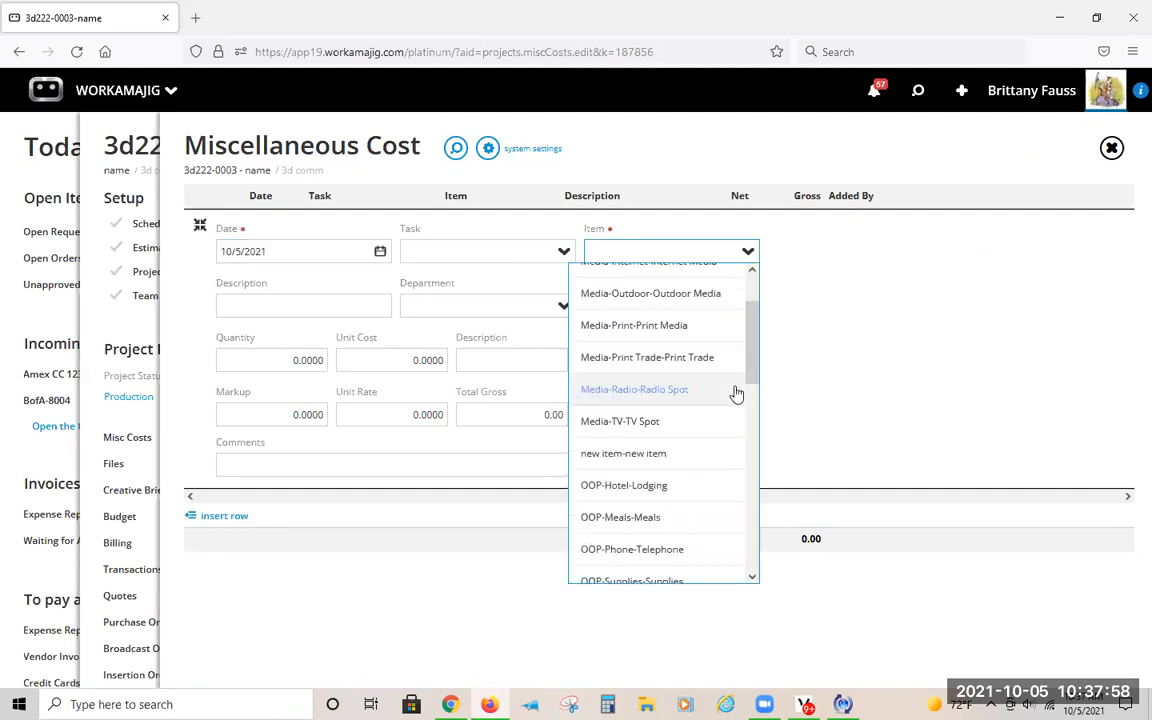
pyautogui.scroll(-3, 737, 393)
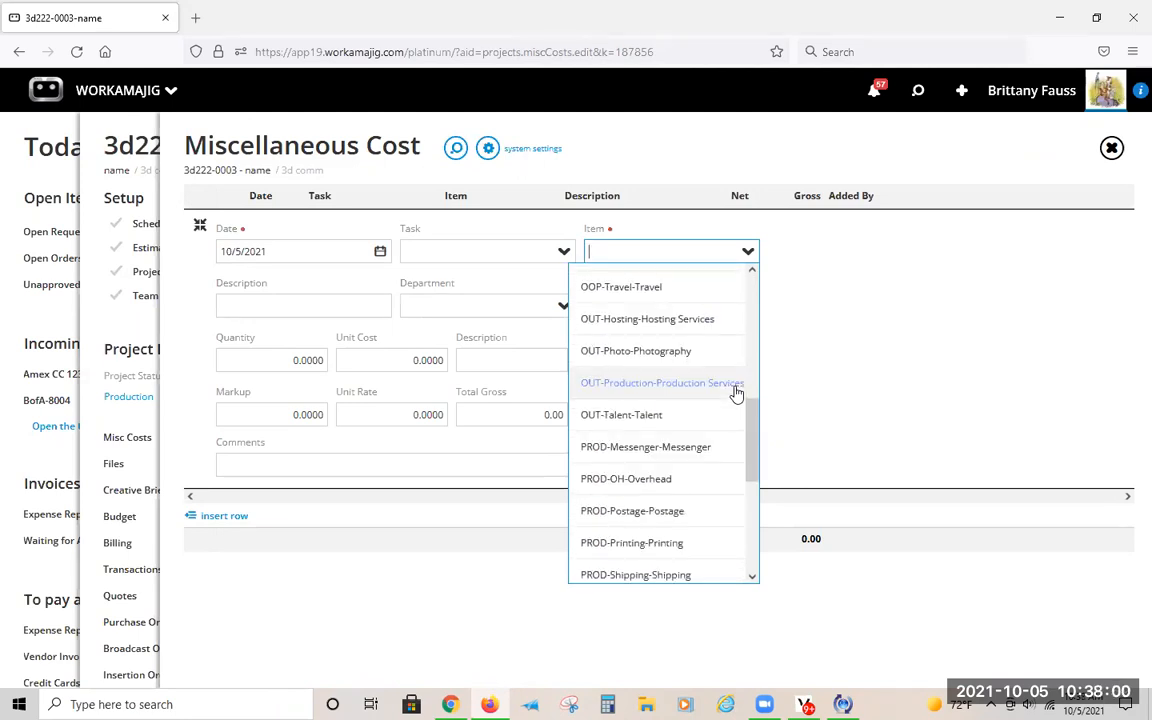
pyautogui.scroll(-2, 737, 393)
pyautogui.scroll(-2, 672, 525)
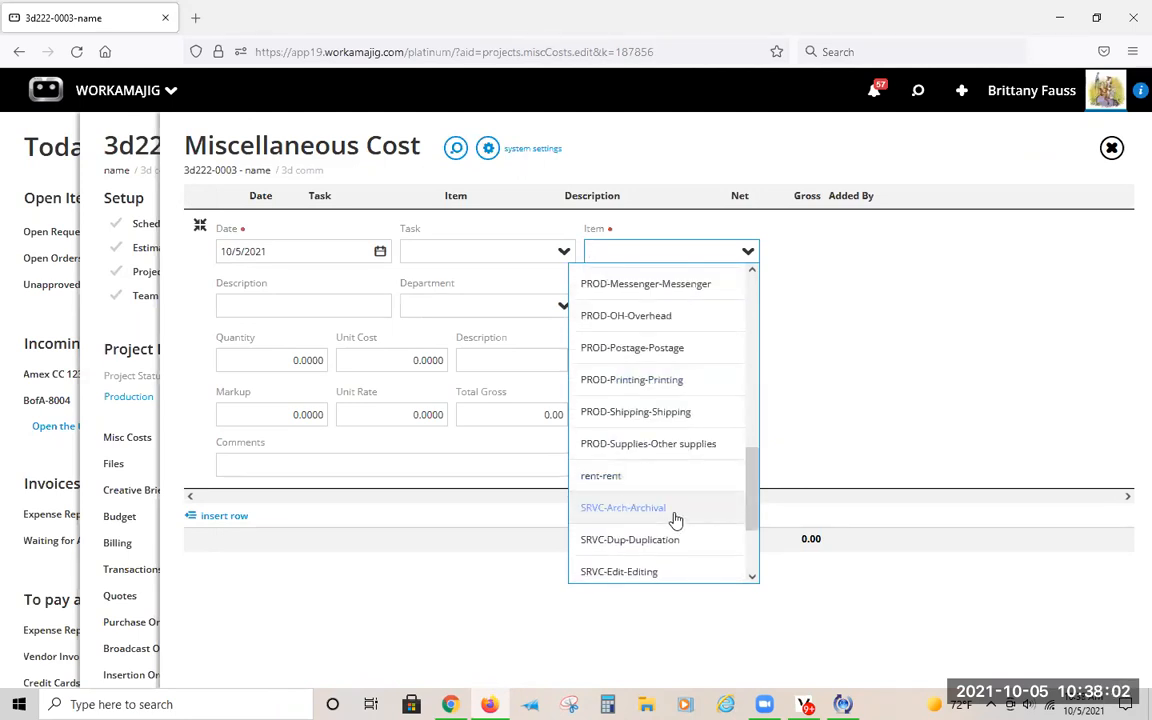
pyautogui.scroll(-2, 674, 518)
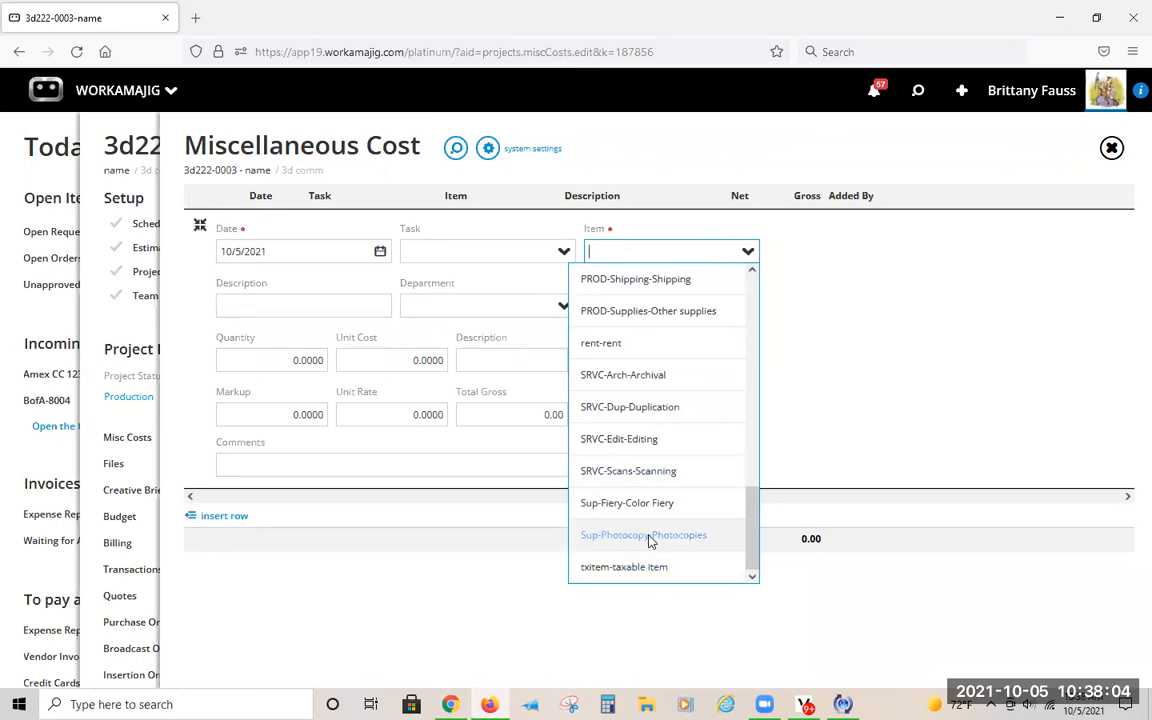
pyautogui.click(648, 536)
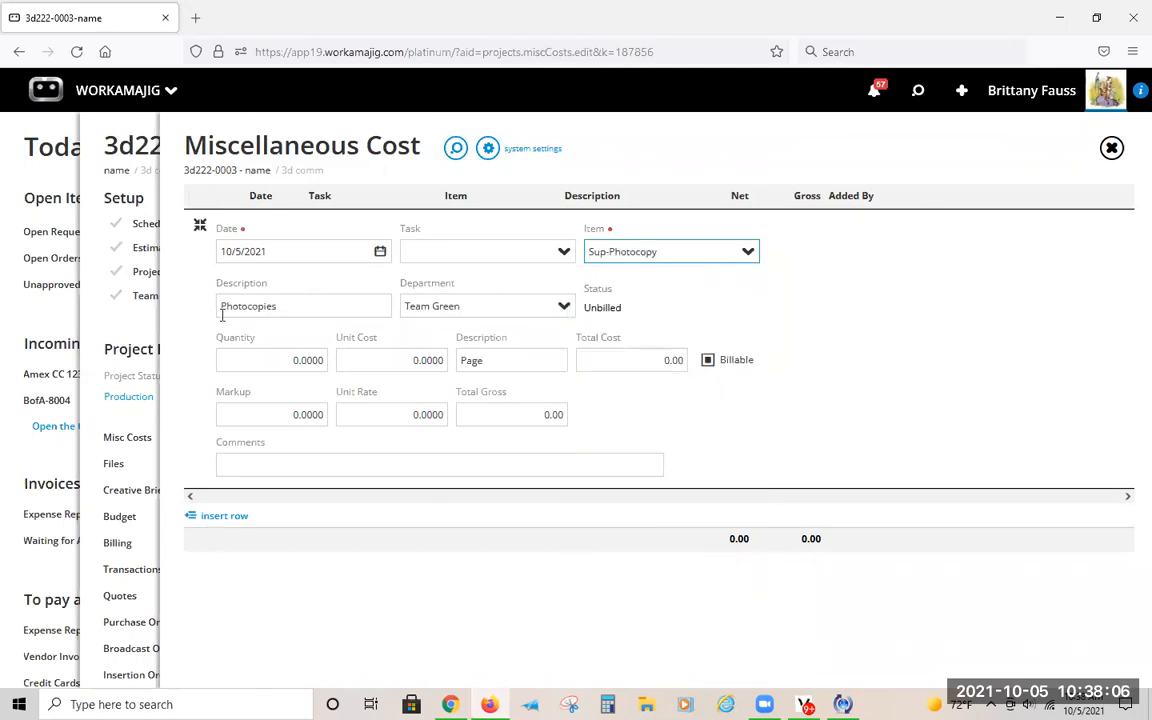
# Step: Extend the cost's description to "Photocopies- add more detail" and check its department and item choices
pyautogui.click(270, 306)
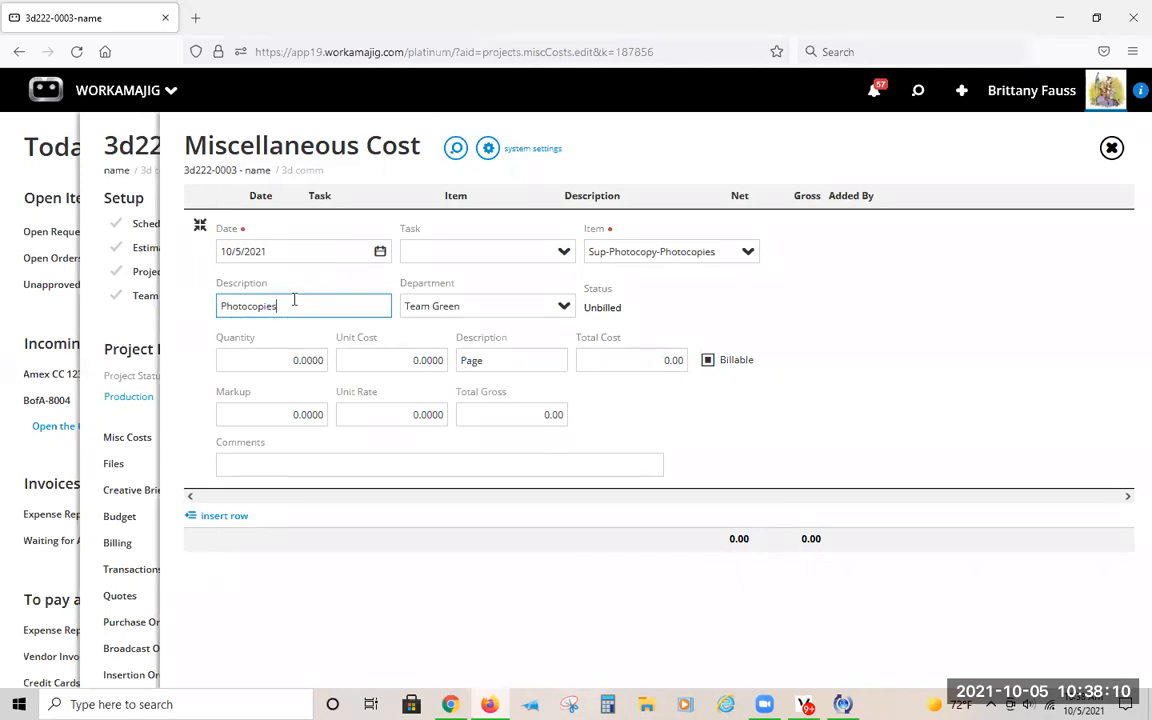
pyautogui.write('- add more detail')
pyautogui.click(519, 302)
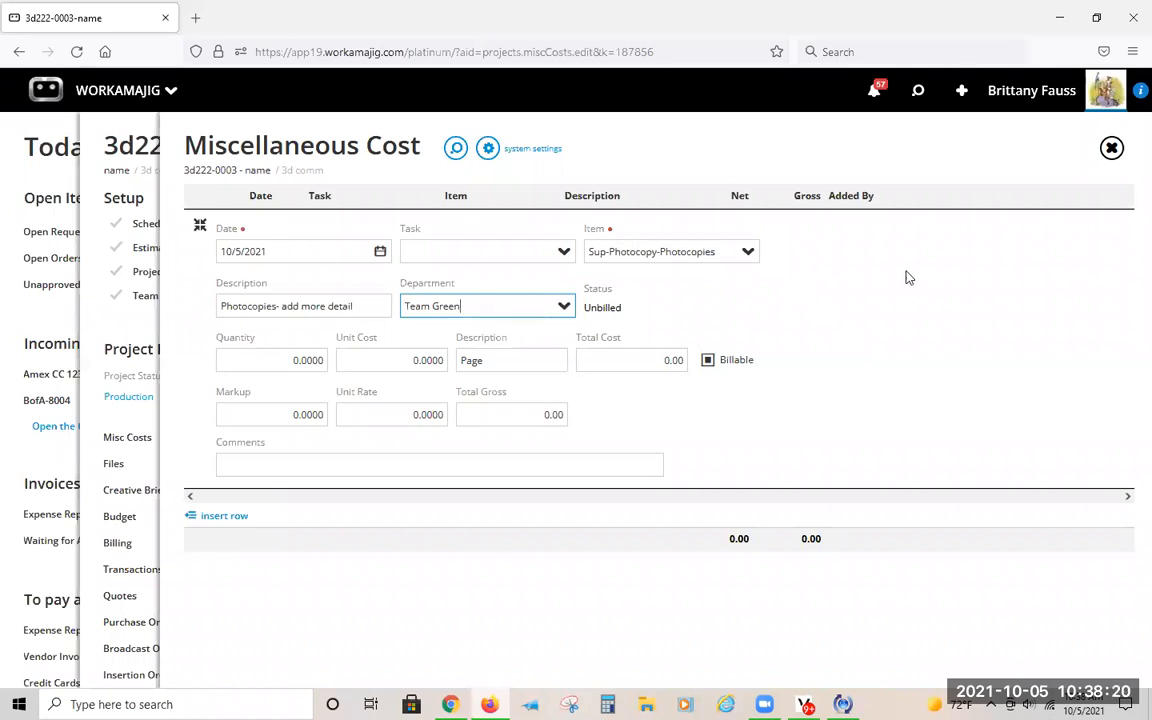
pyautogui.click(748, 254)
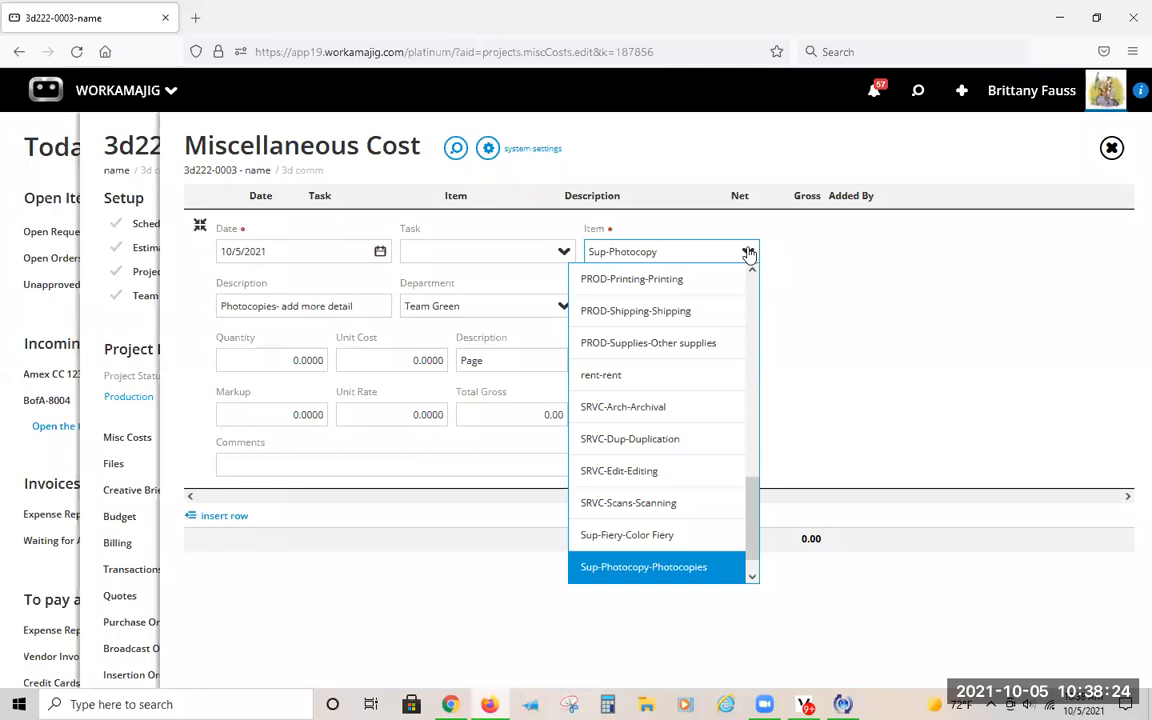
pyautogui.click(645, 238)
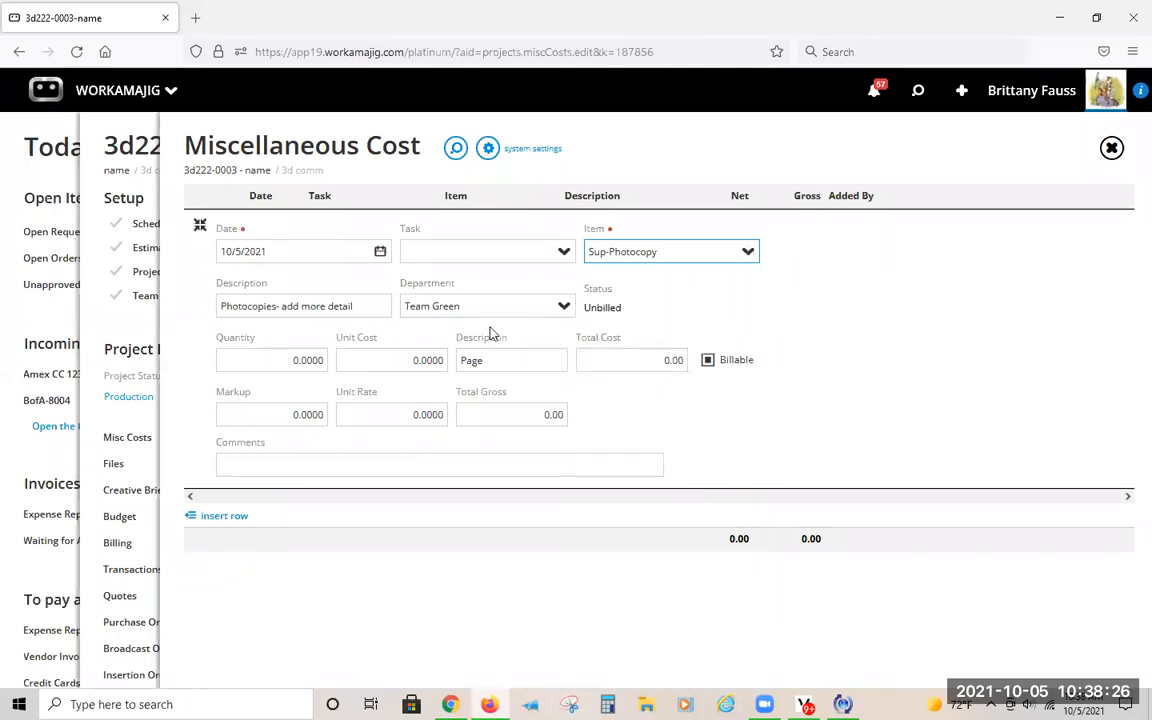
# Step: Set the photocopies cost's quantity to 1000 and its unit cost to 0.35
pyautogui.click(307, 352)
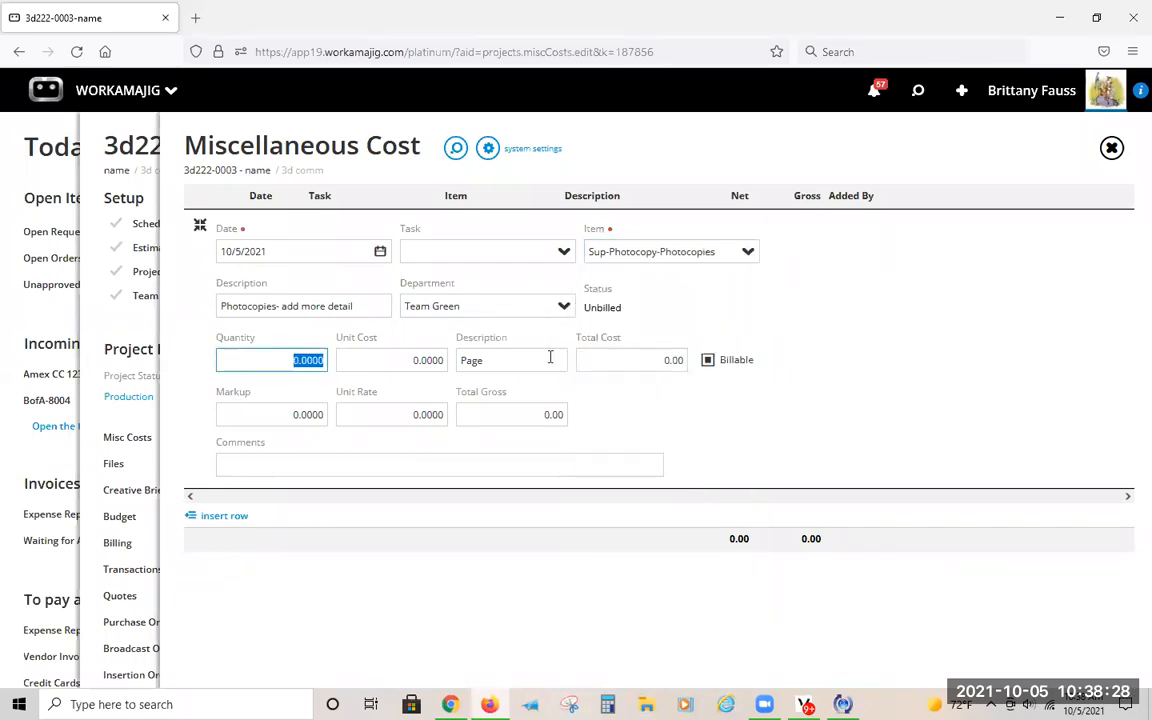
pyautogui.write('1000')
pyautogui.press('Tab')
pyautogui.press('BackSpace')
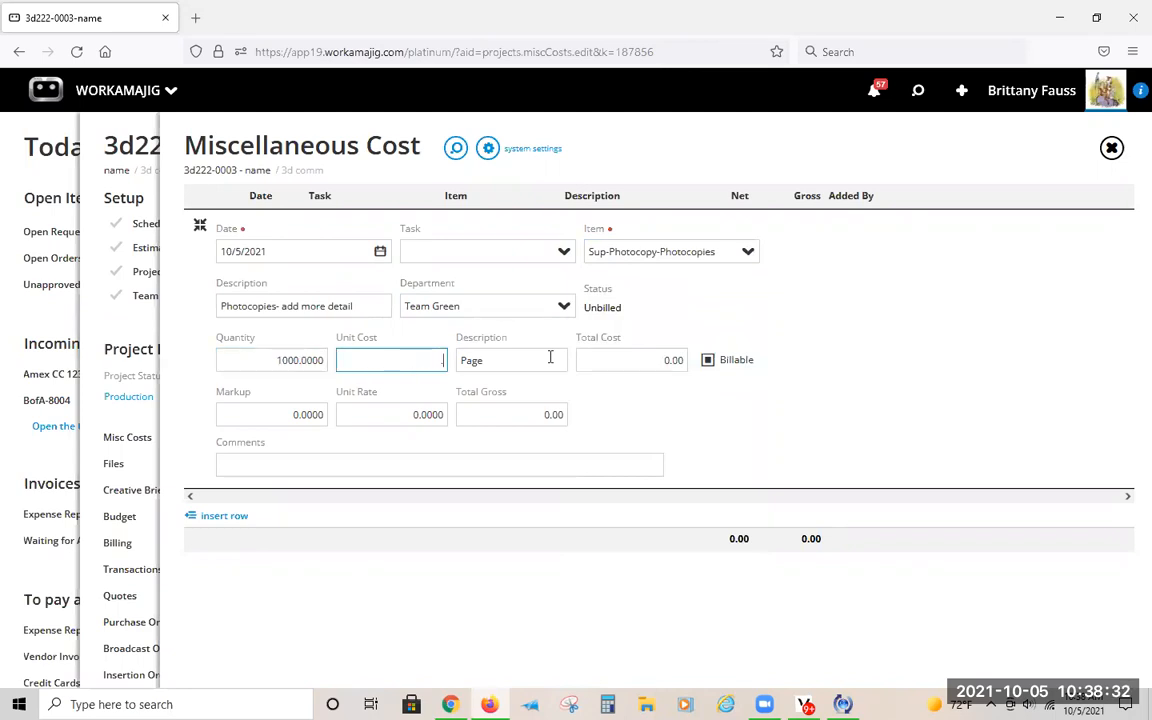
pyautogui.press('Tab')
pyautogui.press('Tab')
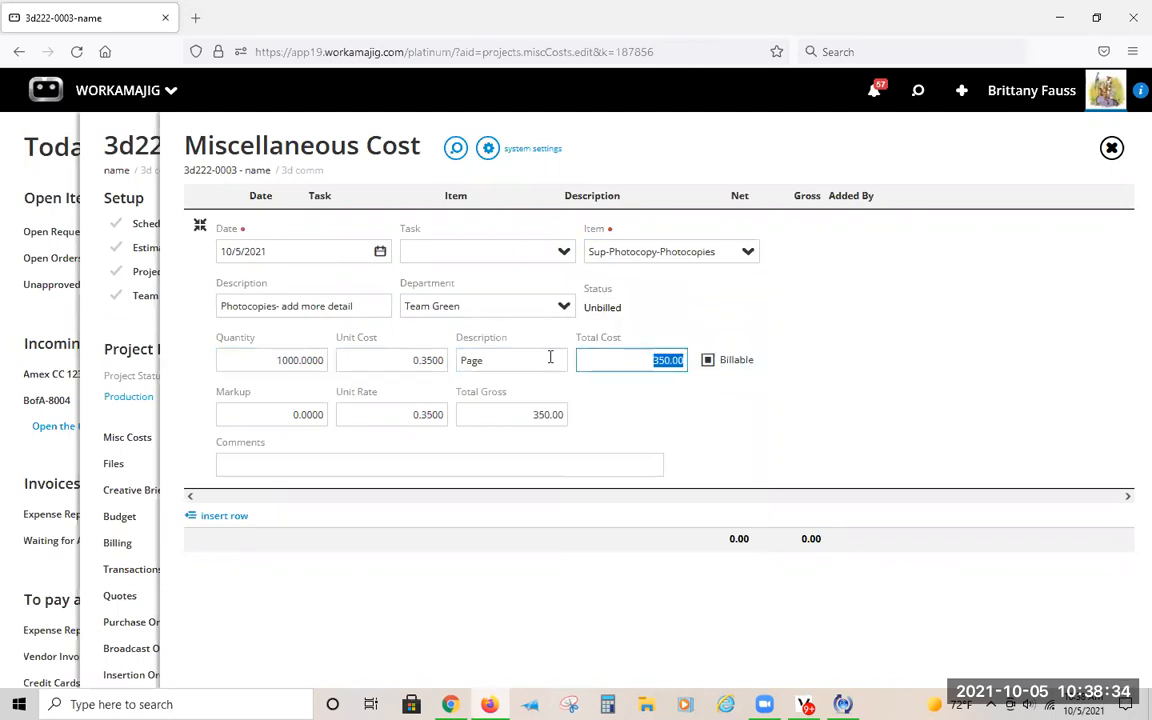
# Step: Set the photocopies cost's markup to 20
pyautogui.press('Tab')
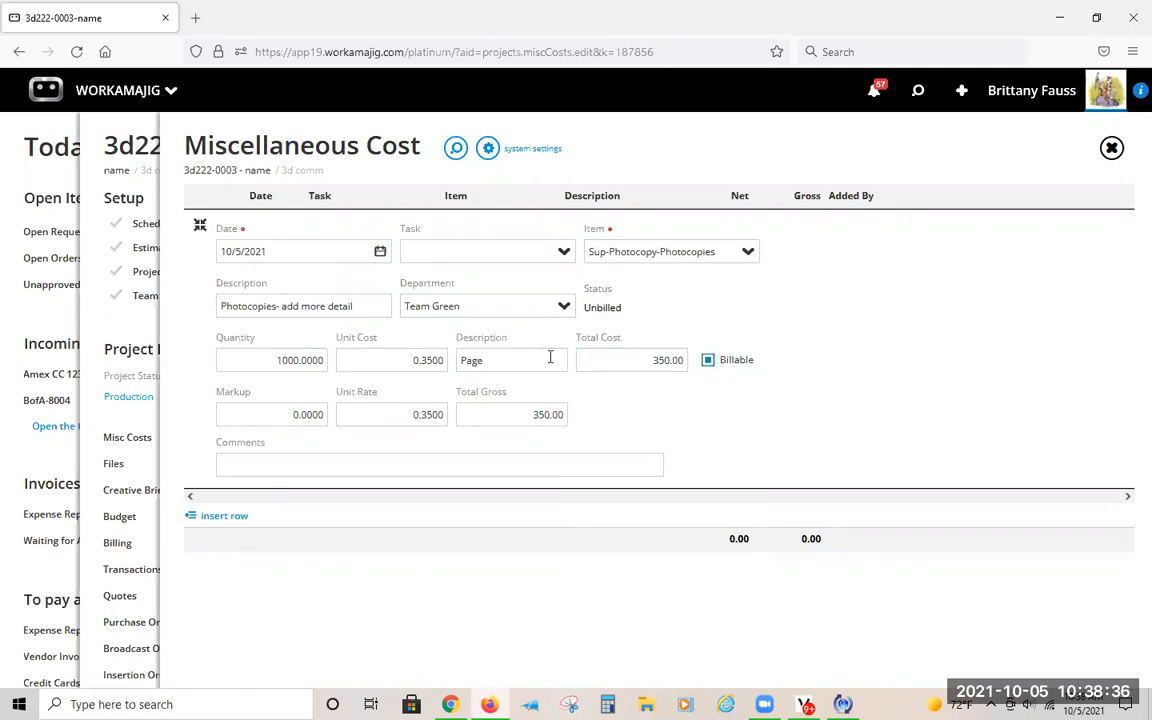
pyautogui.press('Tab')
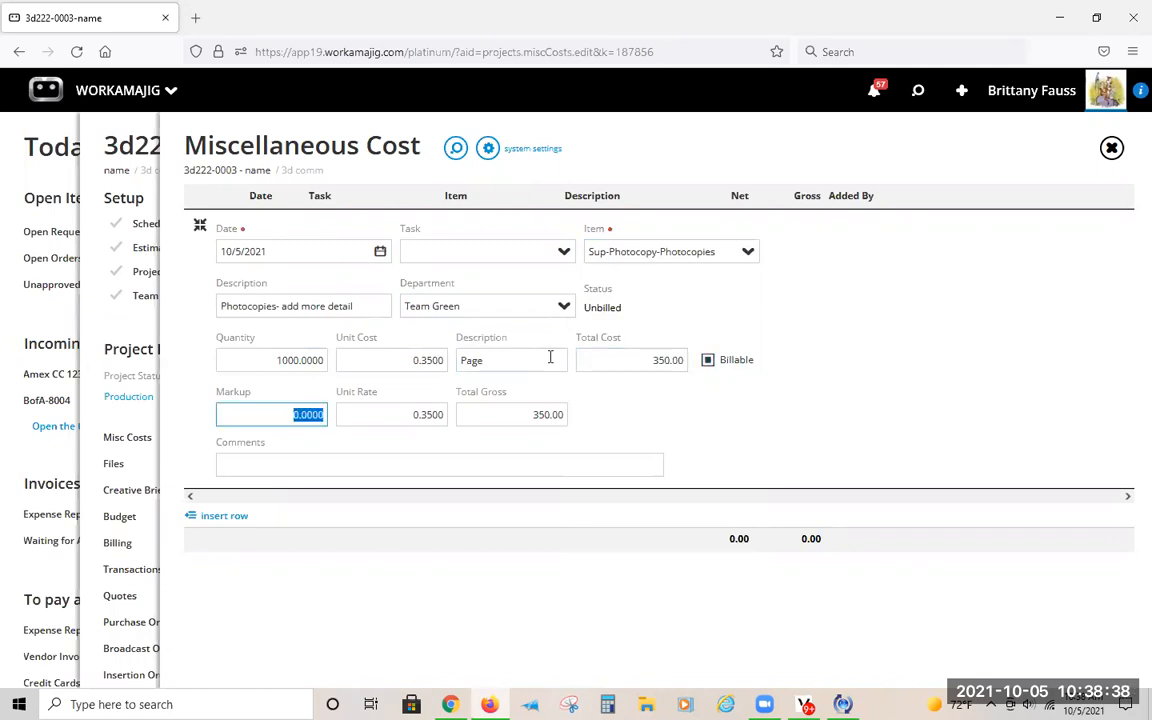
pyautogui.write('20')
pyautogui.press('Tab')
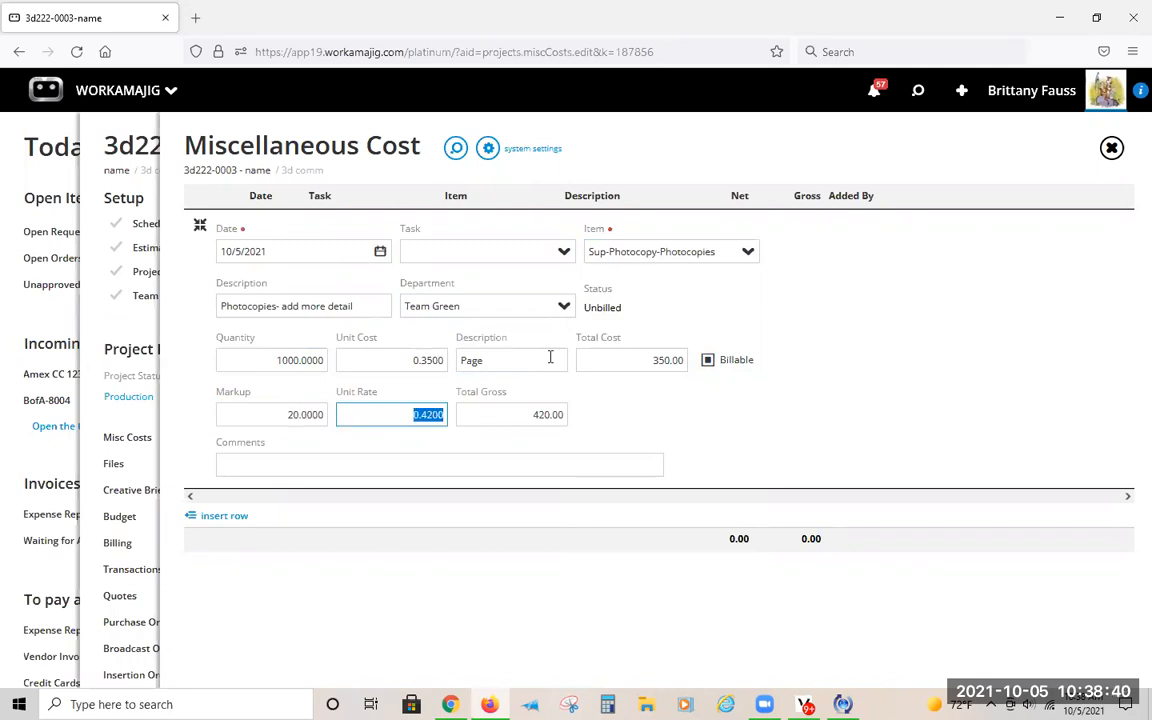
pyautogui.press('Tab')
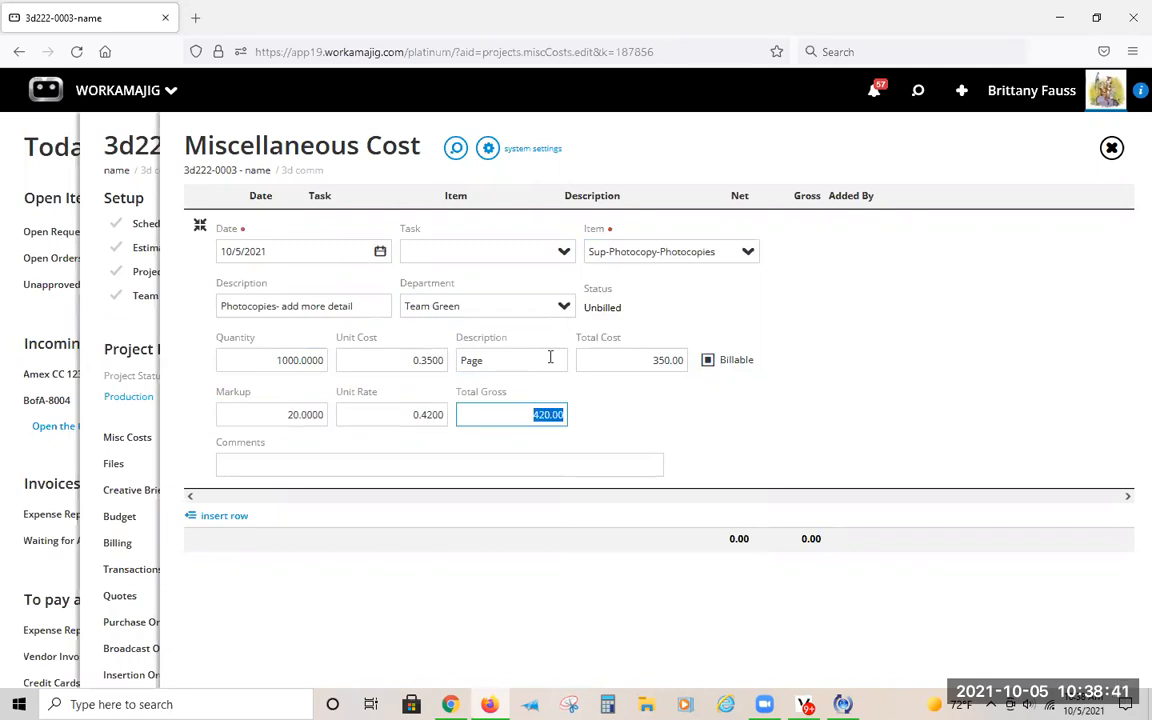
# Step: Review the unit rate, total gross, description and comments of the photocopies cost
pyautogui.click(436, 416)
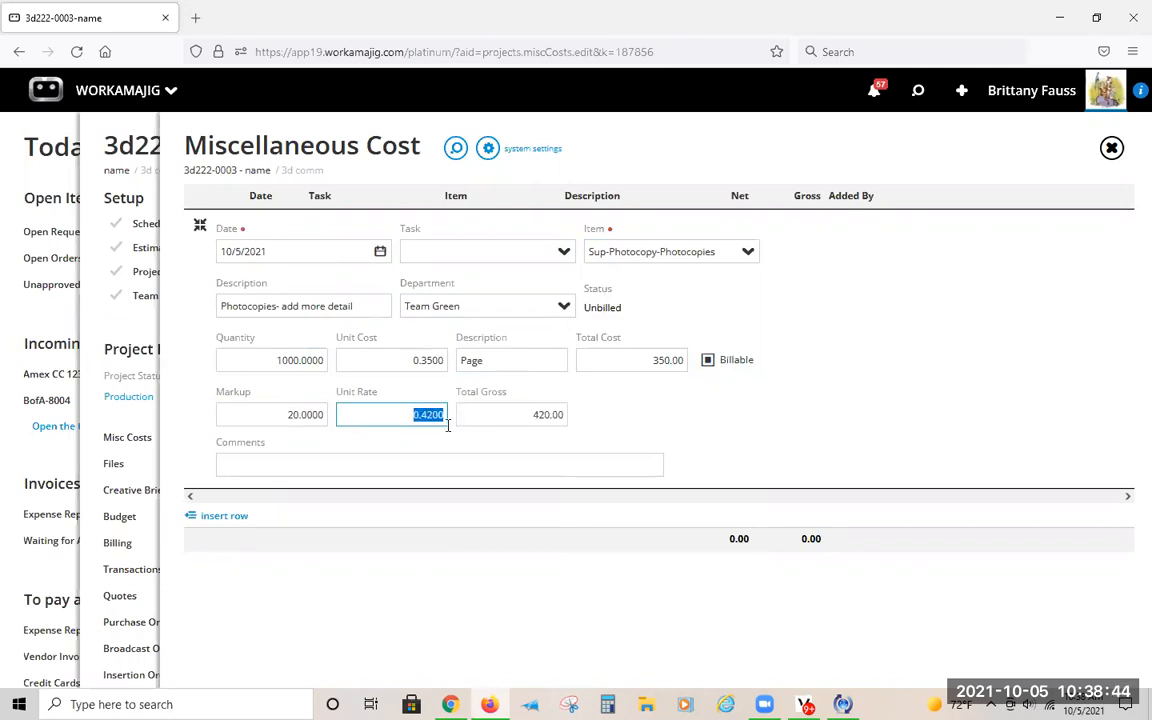
pyautogui.click(366, 405)
pyautogui.click(566, 420)
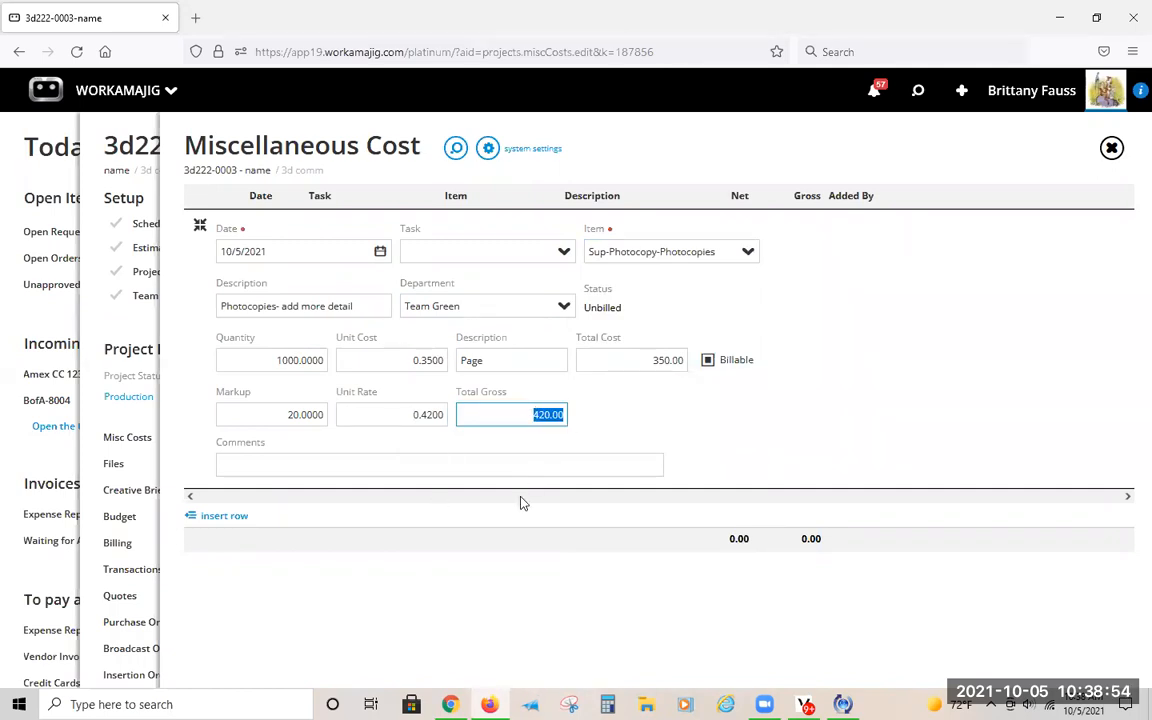
pyautogui.click(284, 458)
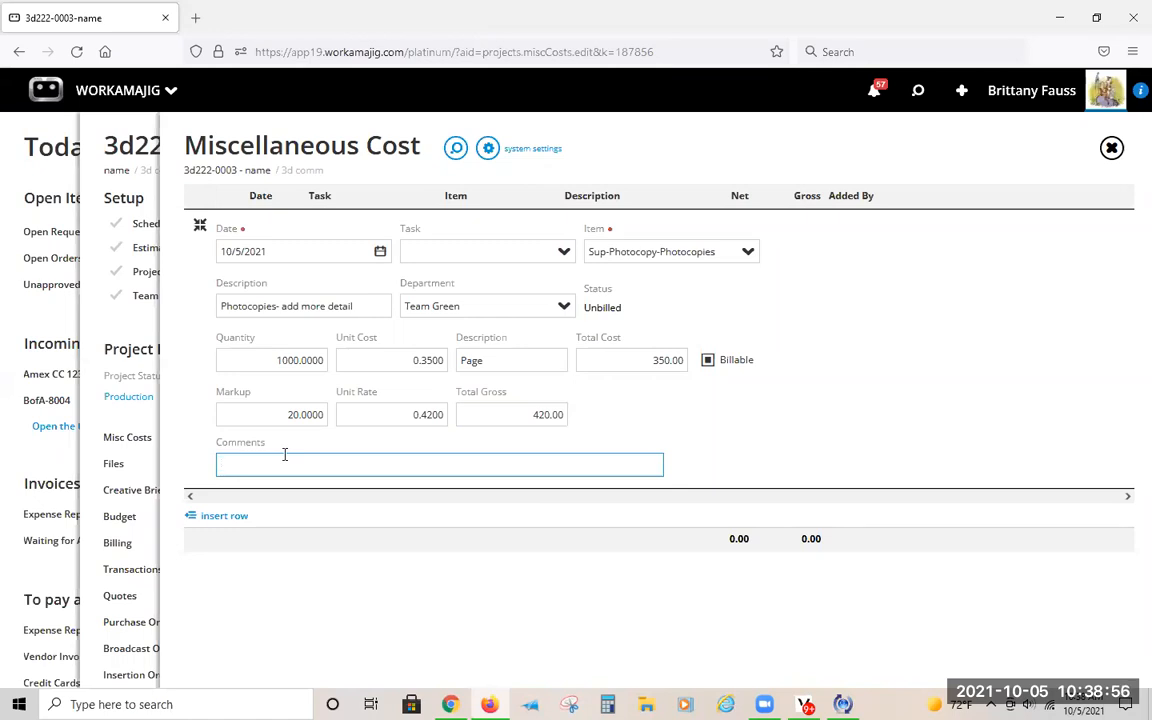
pyautogui.moveTo(277, 306); pyautogui.dragTo(352, 306)
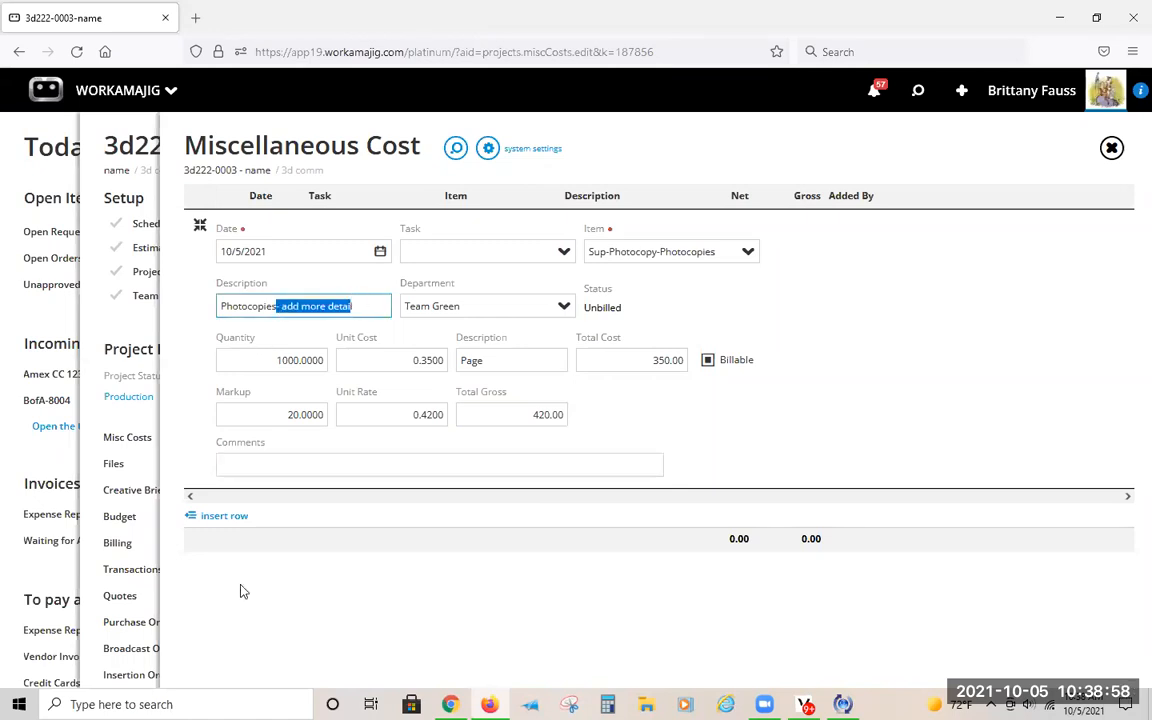
pyautogui.click(277, 466)
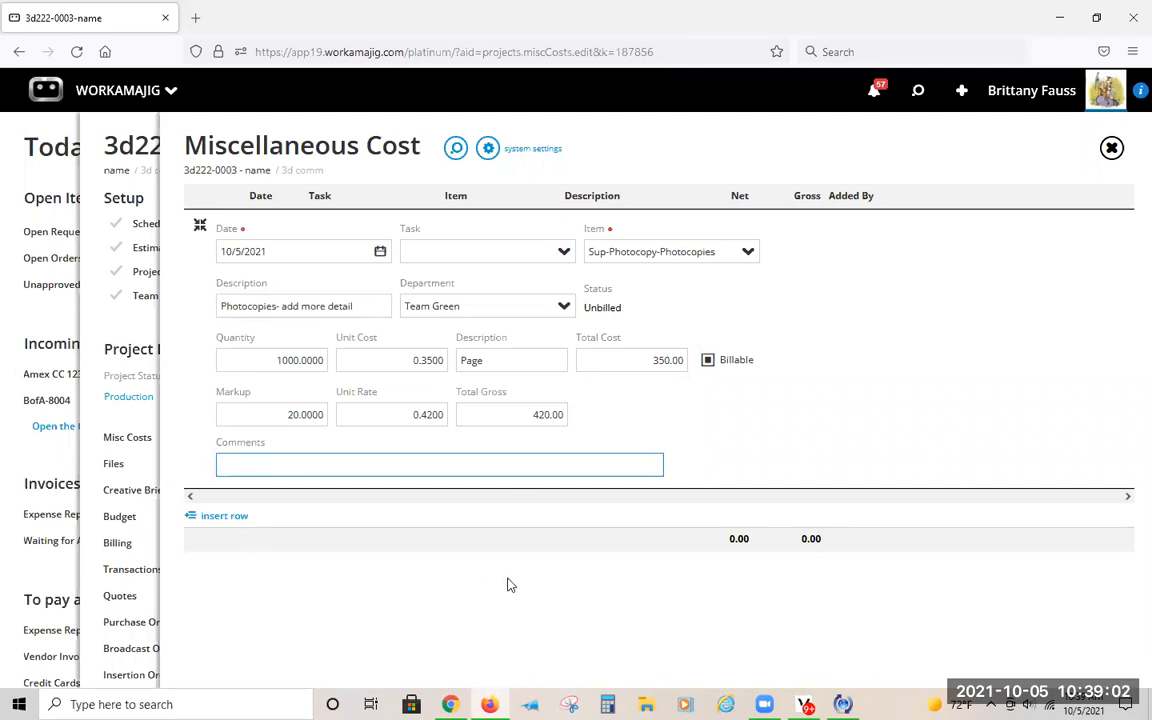
# Step: Commit the photocopies cost line, and start a second blank cost line and discard it
pyautogui.click(533, 554)
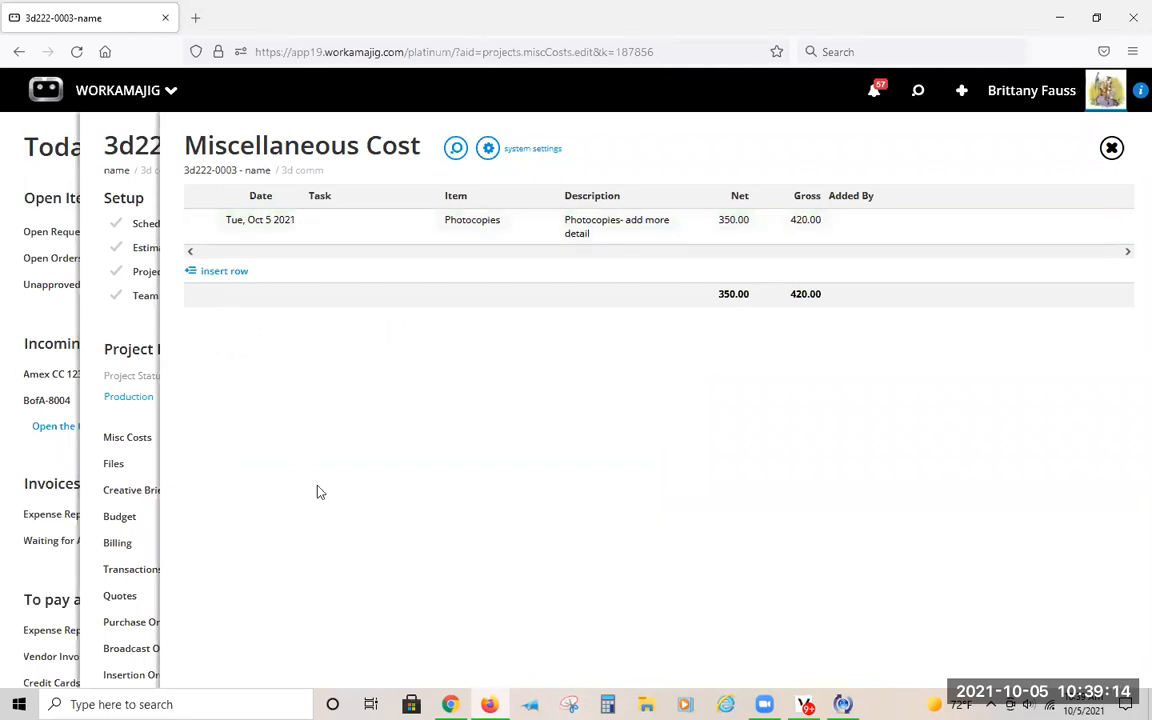
pyautogui.click(236, 272)
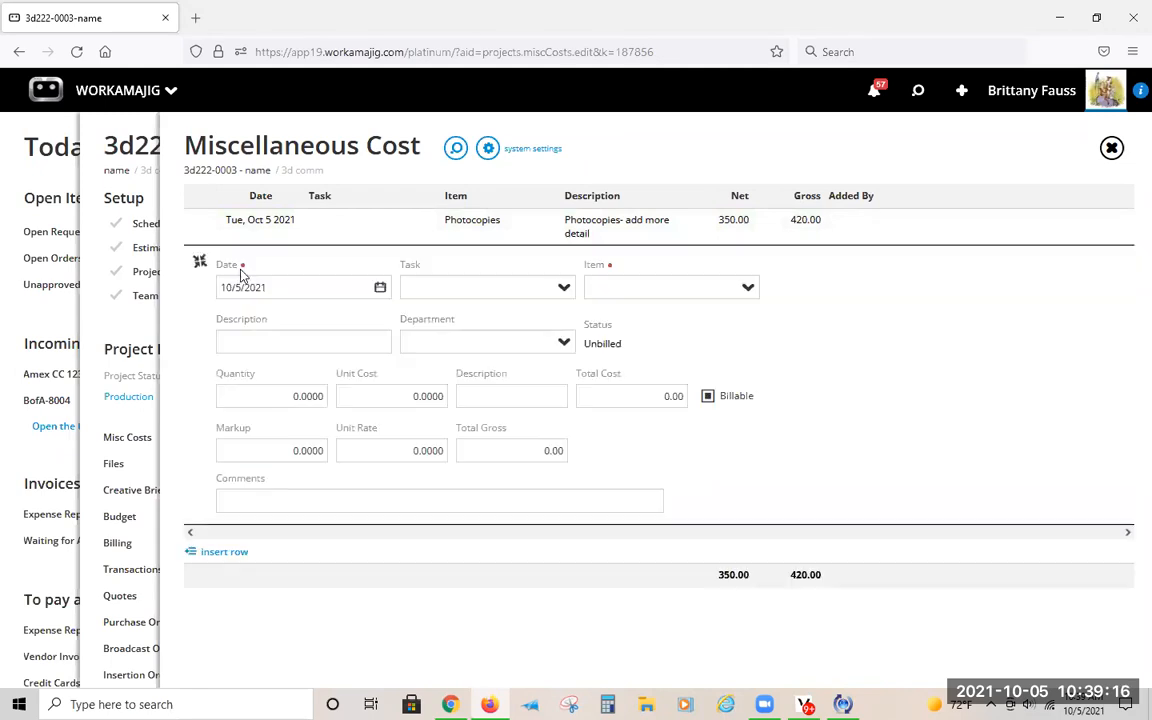
pyautogui.click(526, 632)
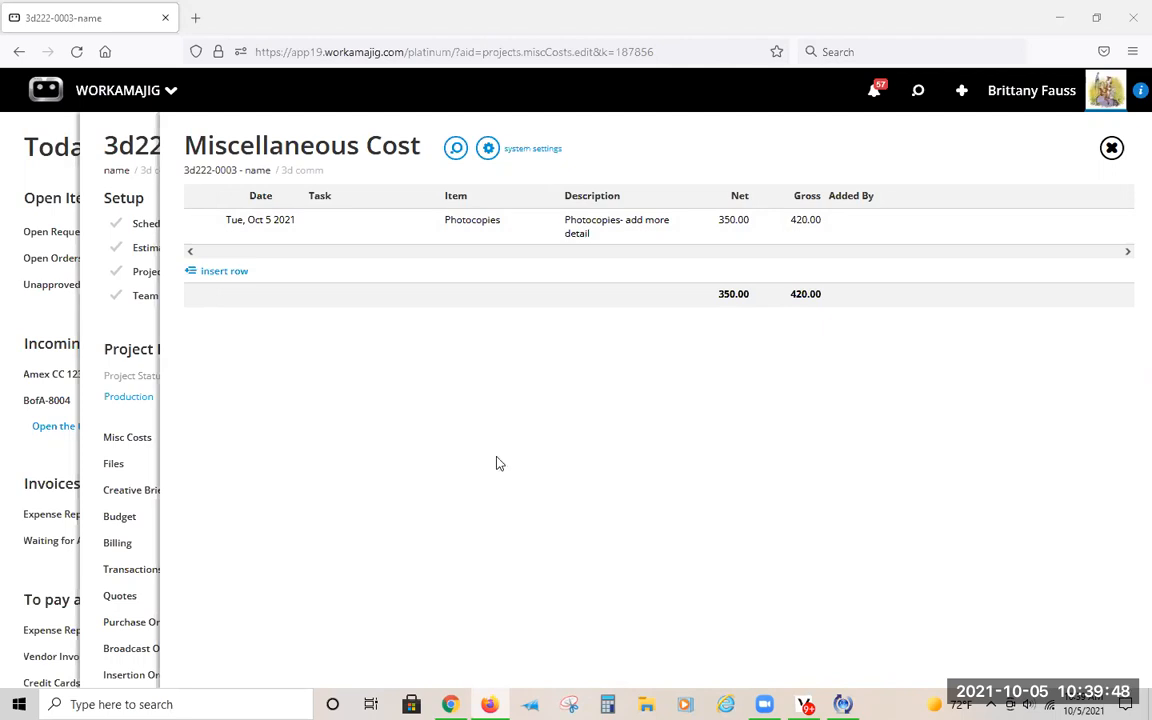
# Step: Try the Fixed Fee billing method in the project's billing options and cancel the change
pyautogui.click(128, 142)
pyautogui.click(478, 268)
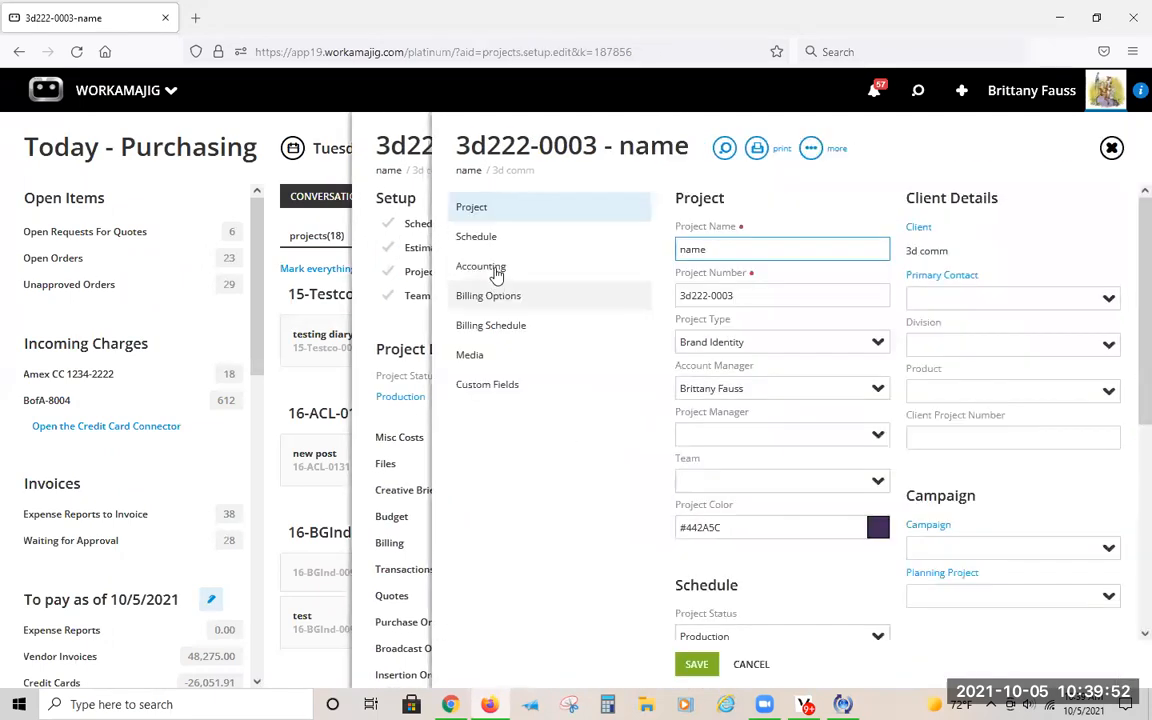
pyautogui.click(495, 297)
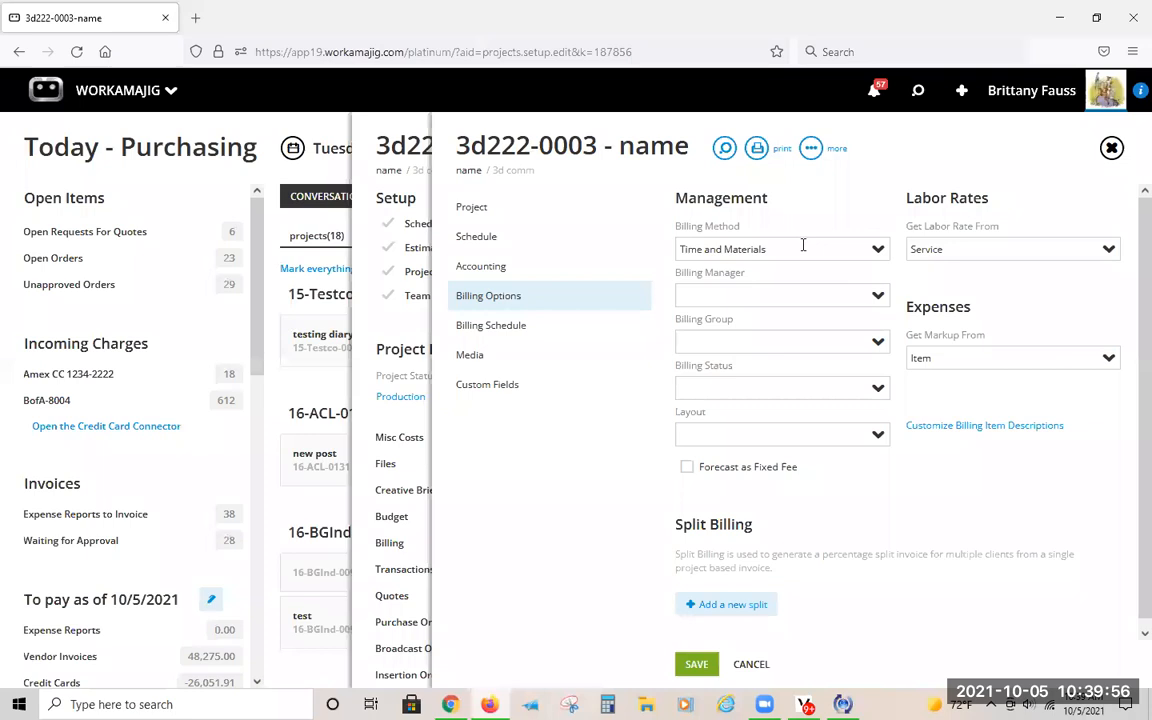
pyautogui.click(802, 247)
pyautogui.click(712, 308)
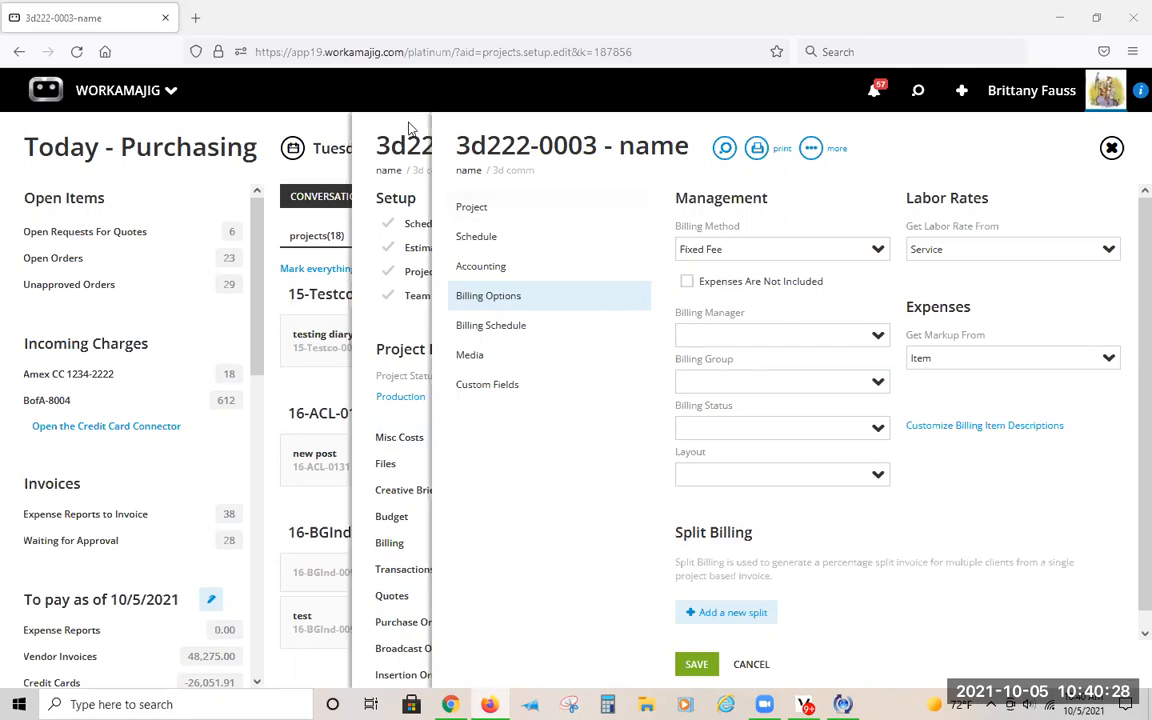
pyautogui.click(751, 665)
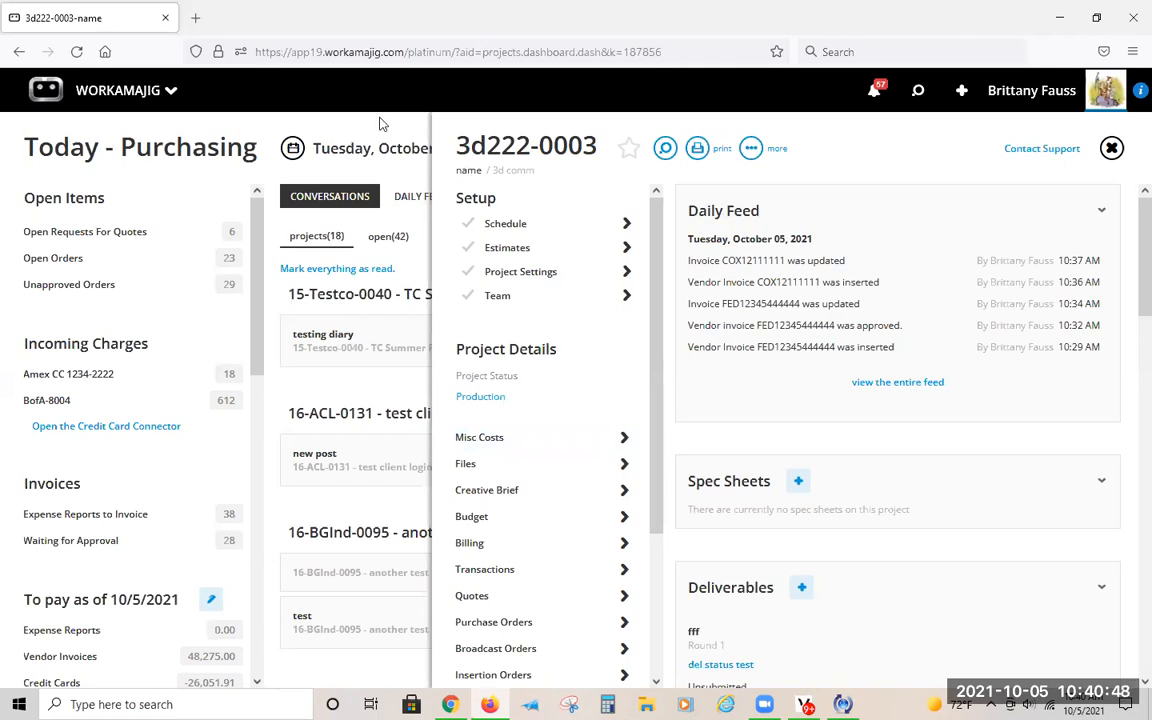
# Step: Open the GL settings in the administrator's system setup
pyautogui.click(119, 93)
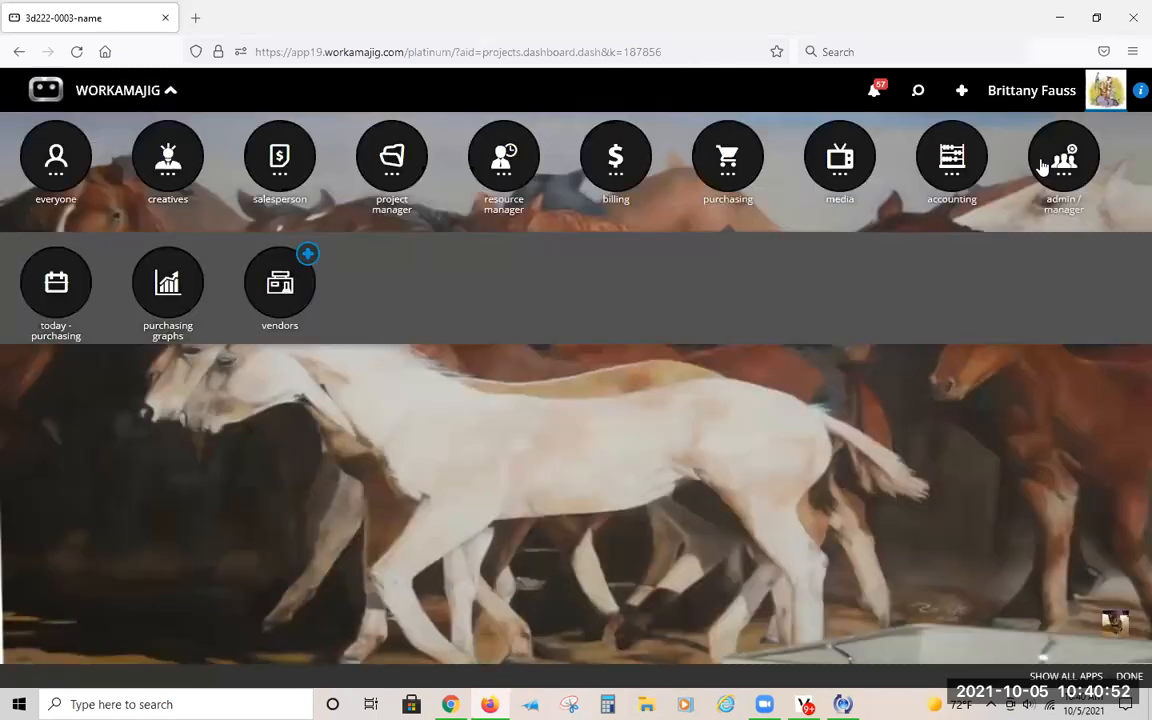
pyautogui.click(1040, 167)
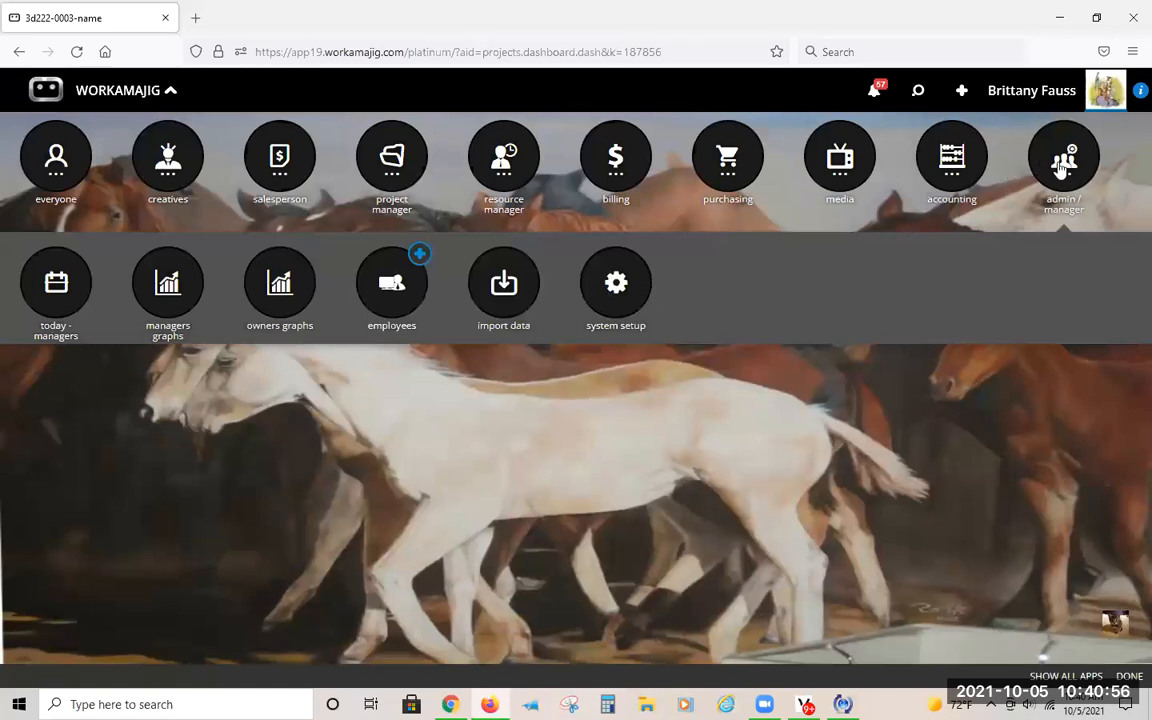
pyautogui.click(595, 295)
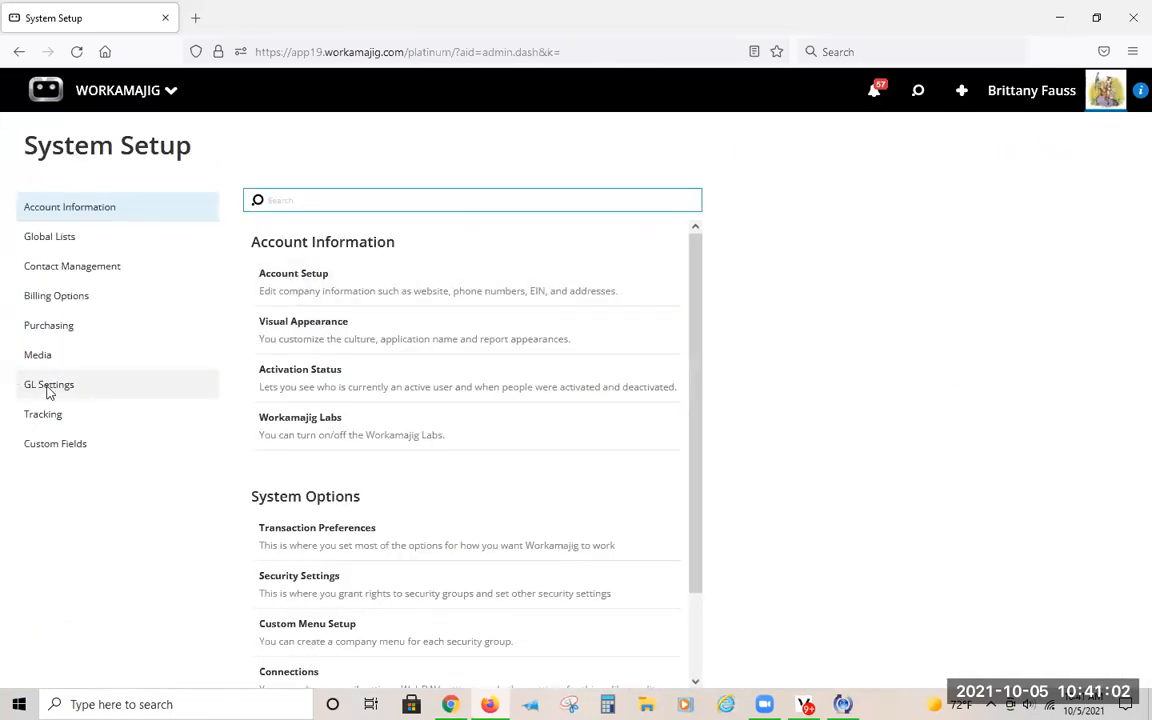
pyautogui.click(48, 390)
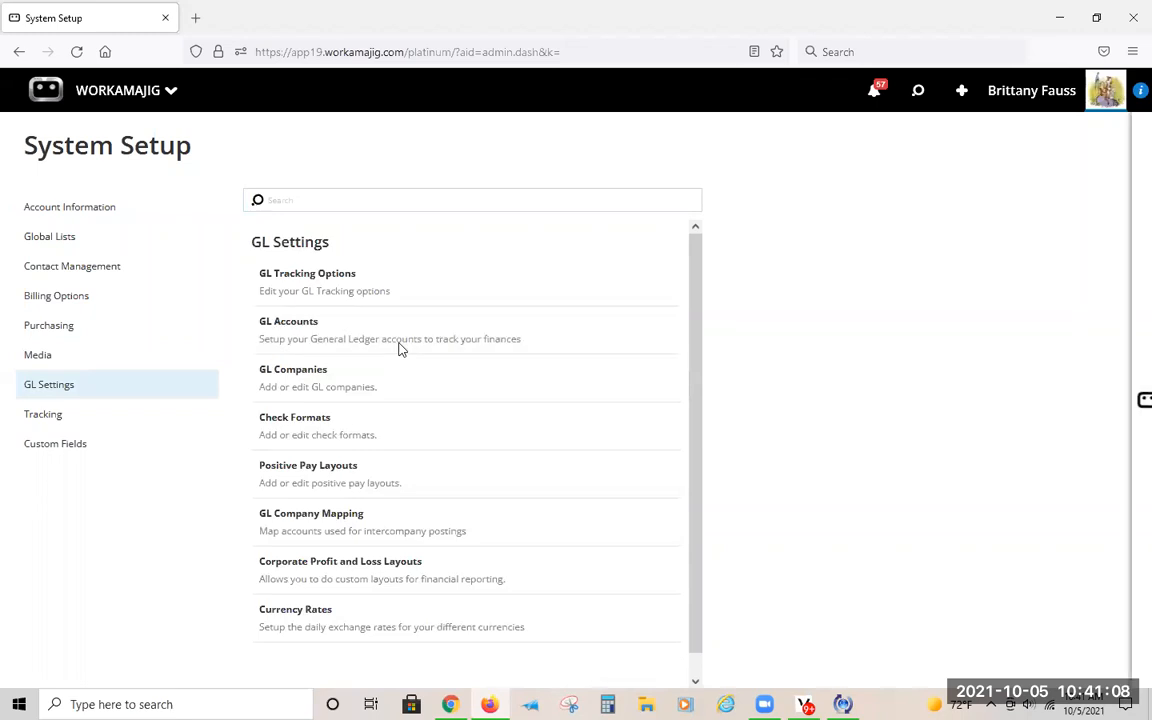
# Step: Open the GL accounts list and bring up the details of the Credit Card account
pyautogui.click(428, 333)
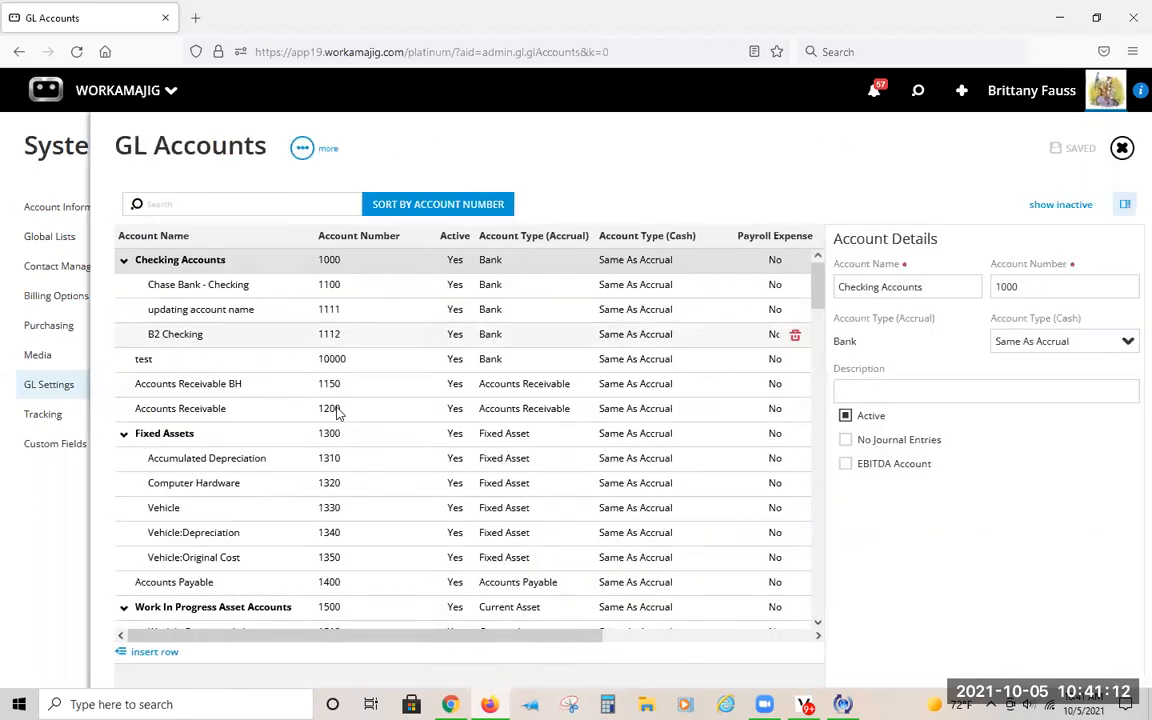
pyautogui.scroll(-5, 338, 402)
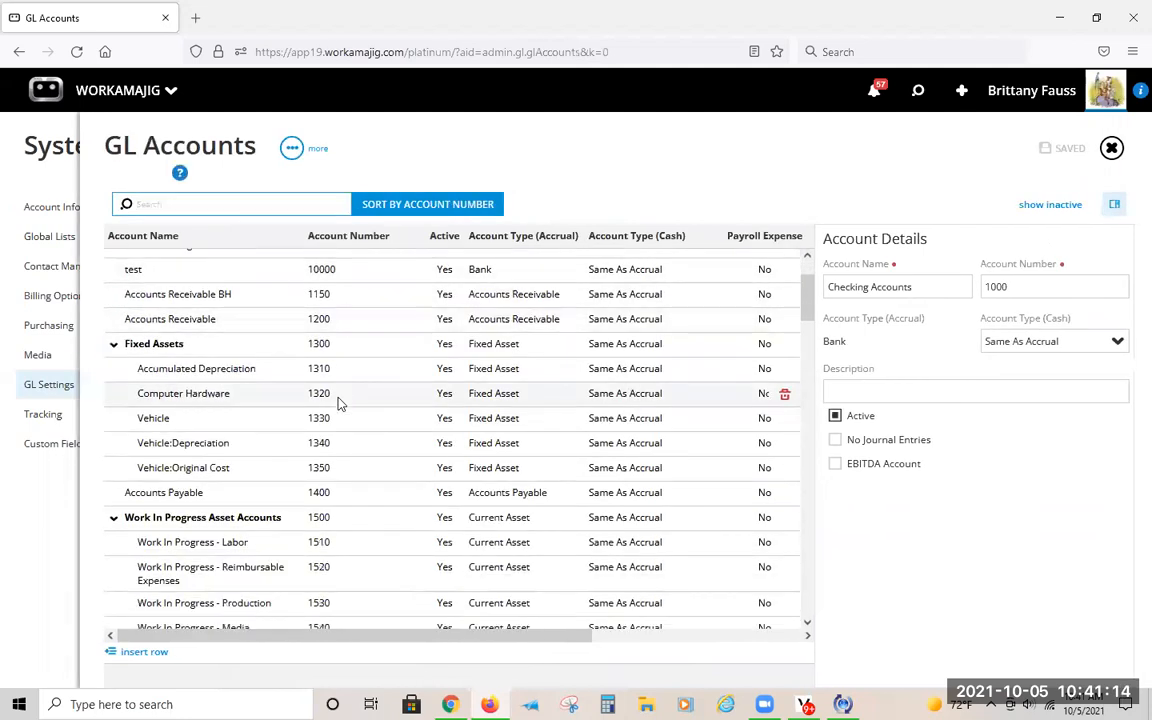
pyautogui.scroll(-6, 338, 402)
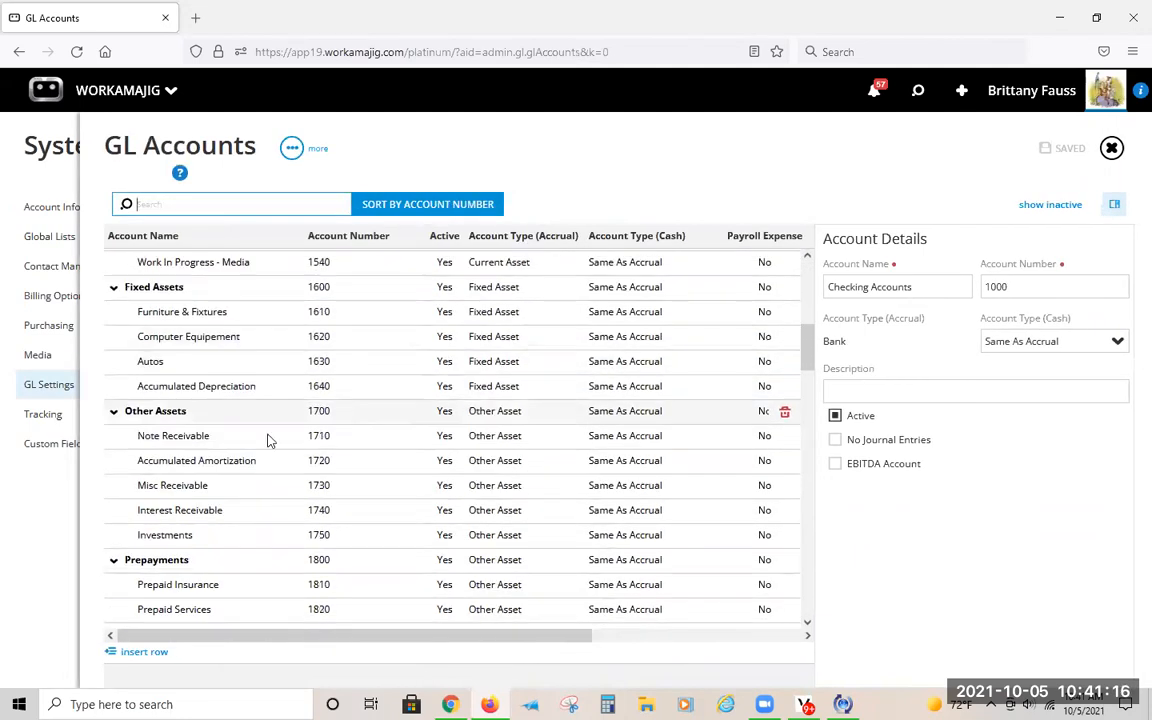
pyautogui.scroll(-5, 152, 472)
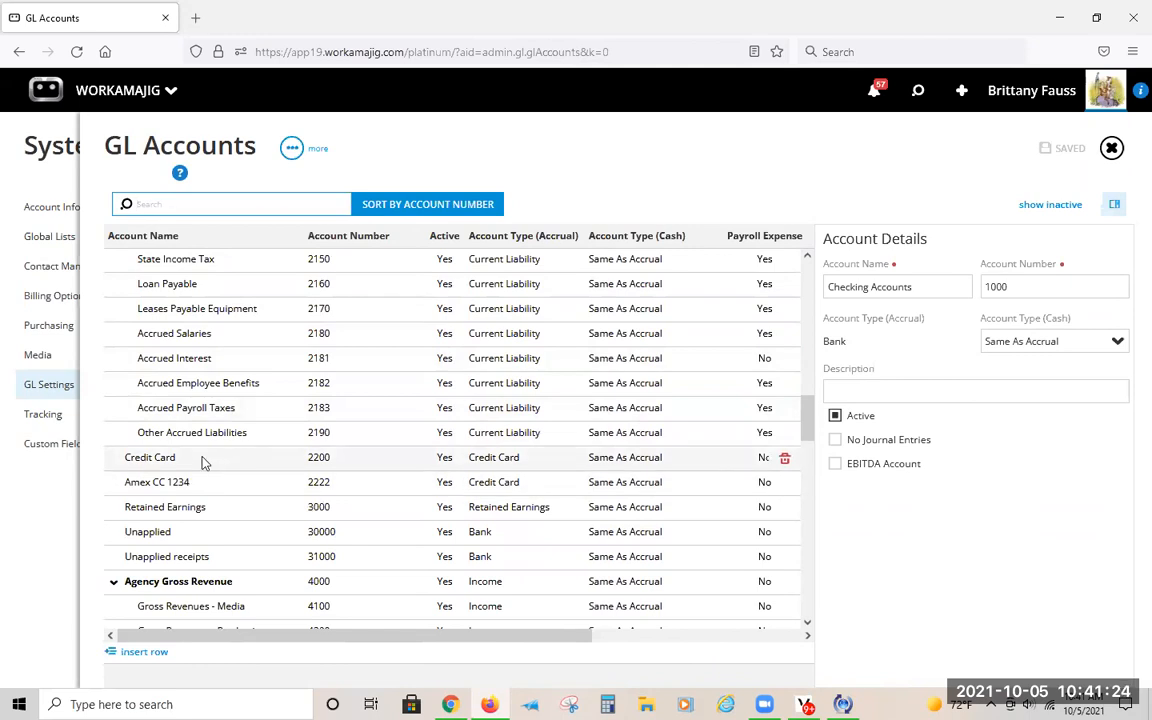
pyautogui.click(500, 465)
pyautogui.click(502, 466)
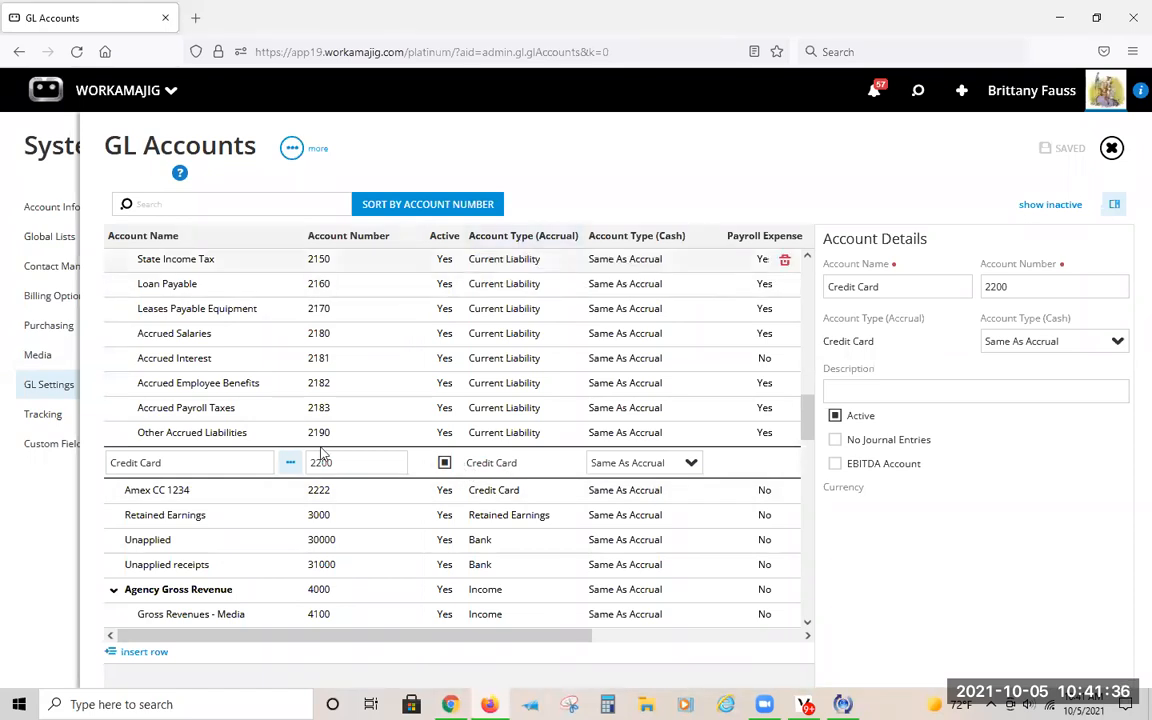
# Step: Review the Amex CC account's vendor, card usage and card users, and close the GL accounts
pyautogui.click(180, 492)
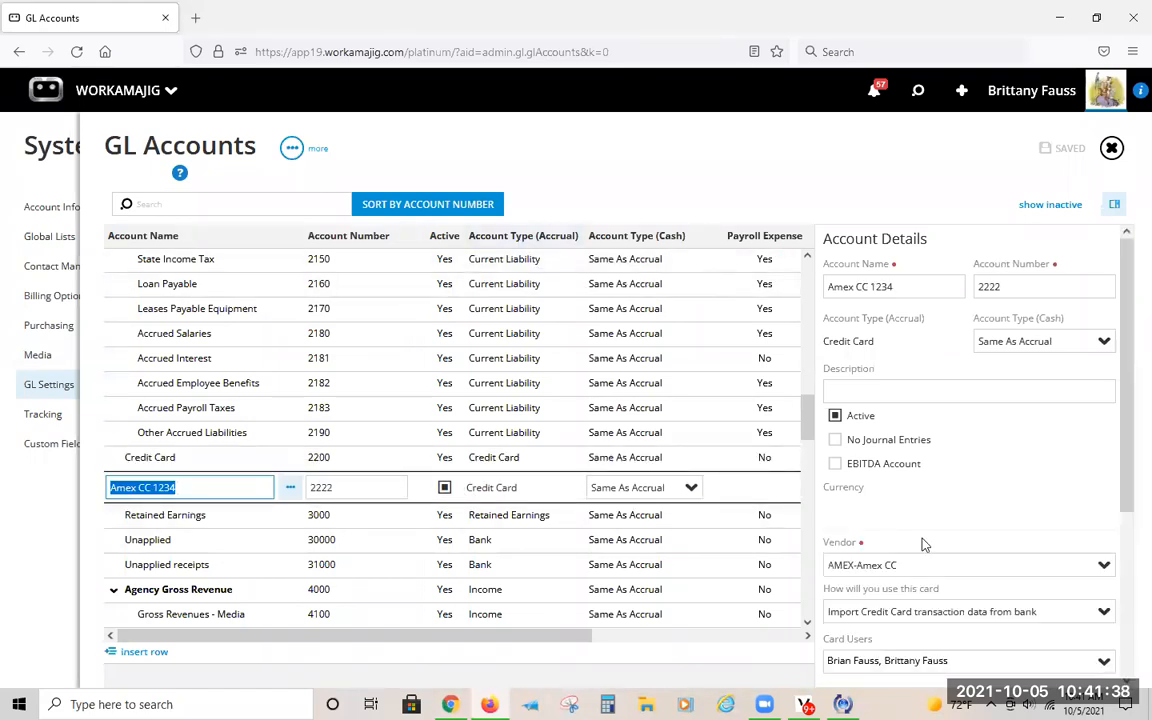
pyautogui.click(929, 572)
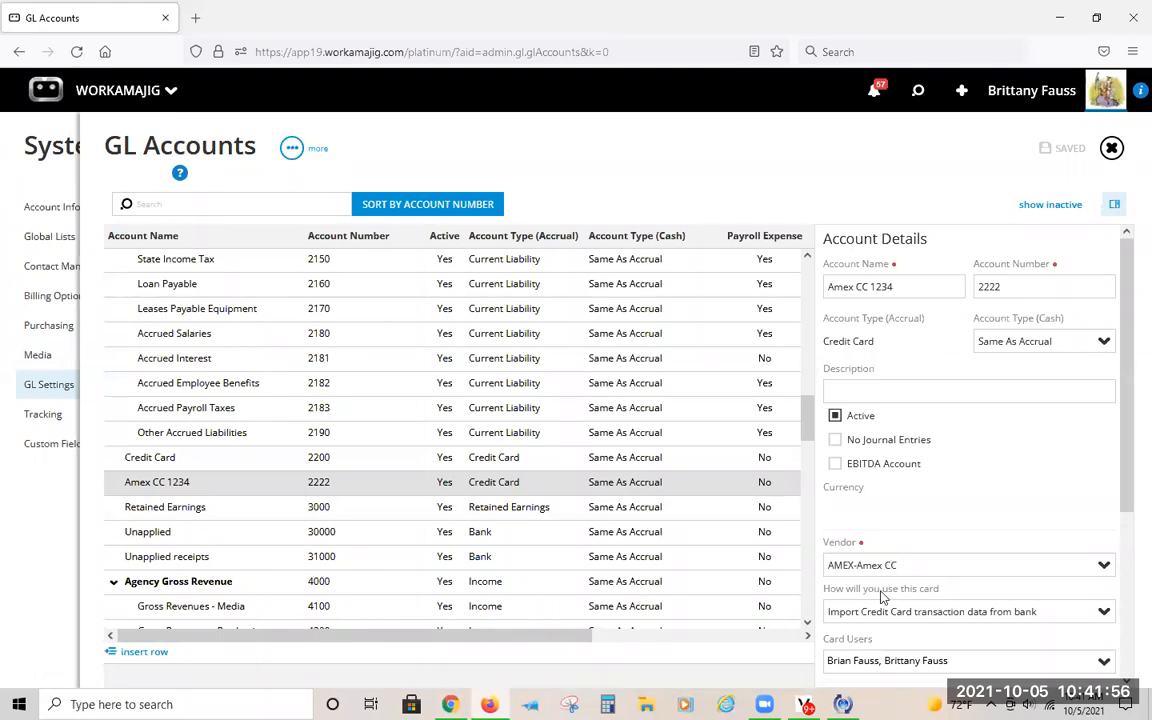
pyautogui.click(918, 565)
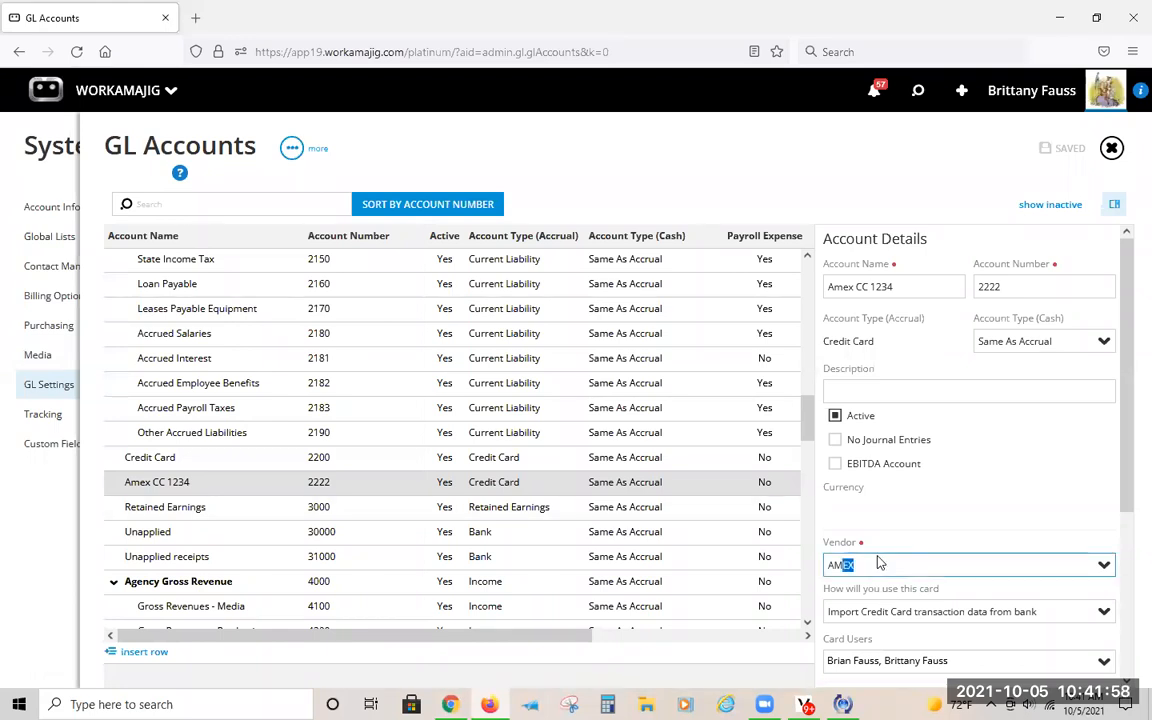
pyautogui.scroll(-3, 970, 417)
pyautogui.click(918, 416)
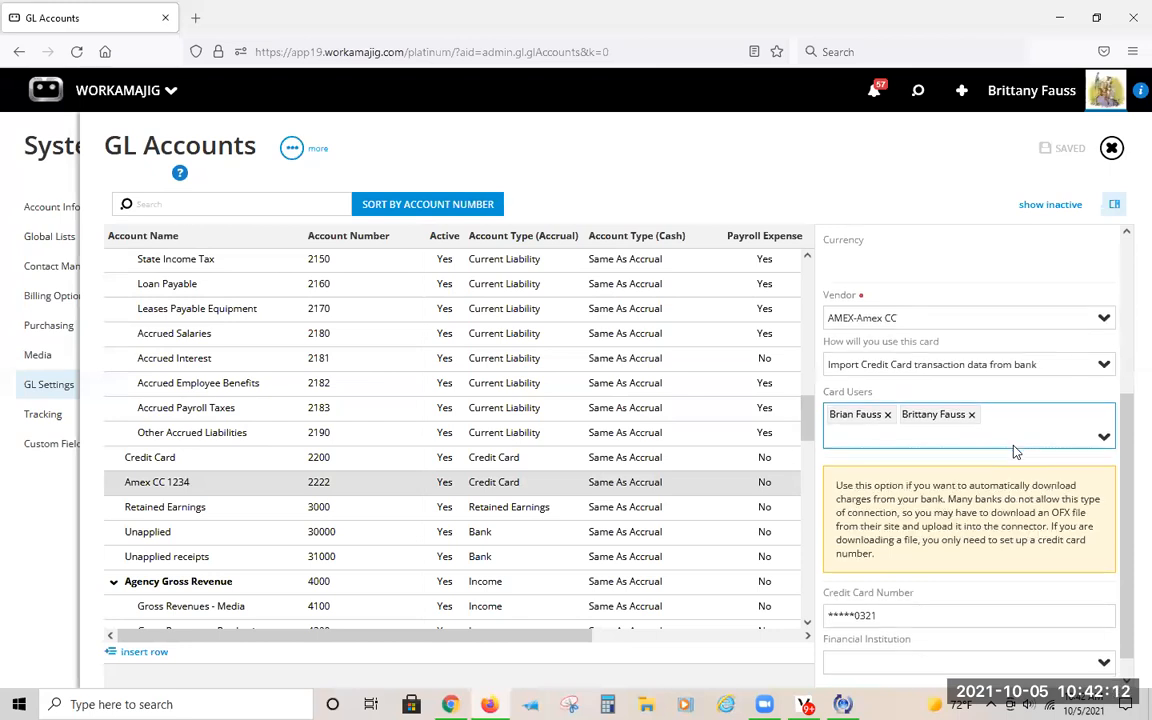
pyautogui.click(797, 140)
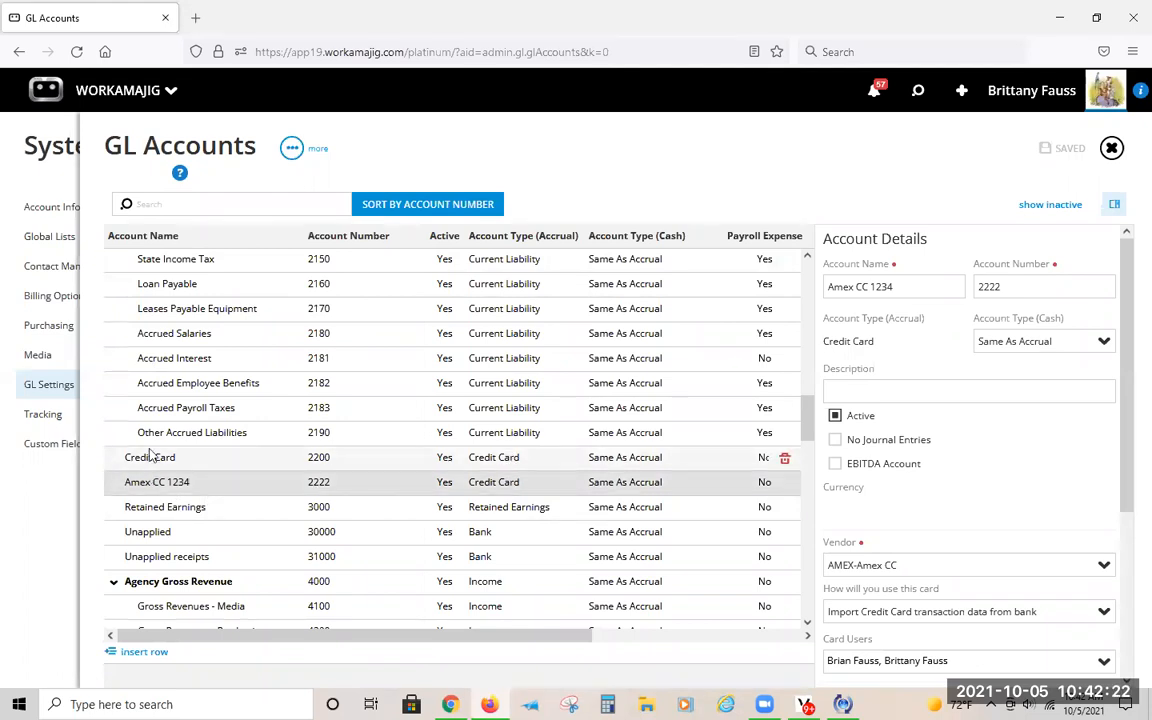
pyautogui.click(57, 131)
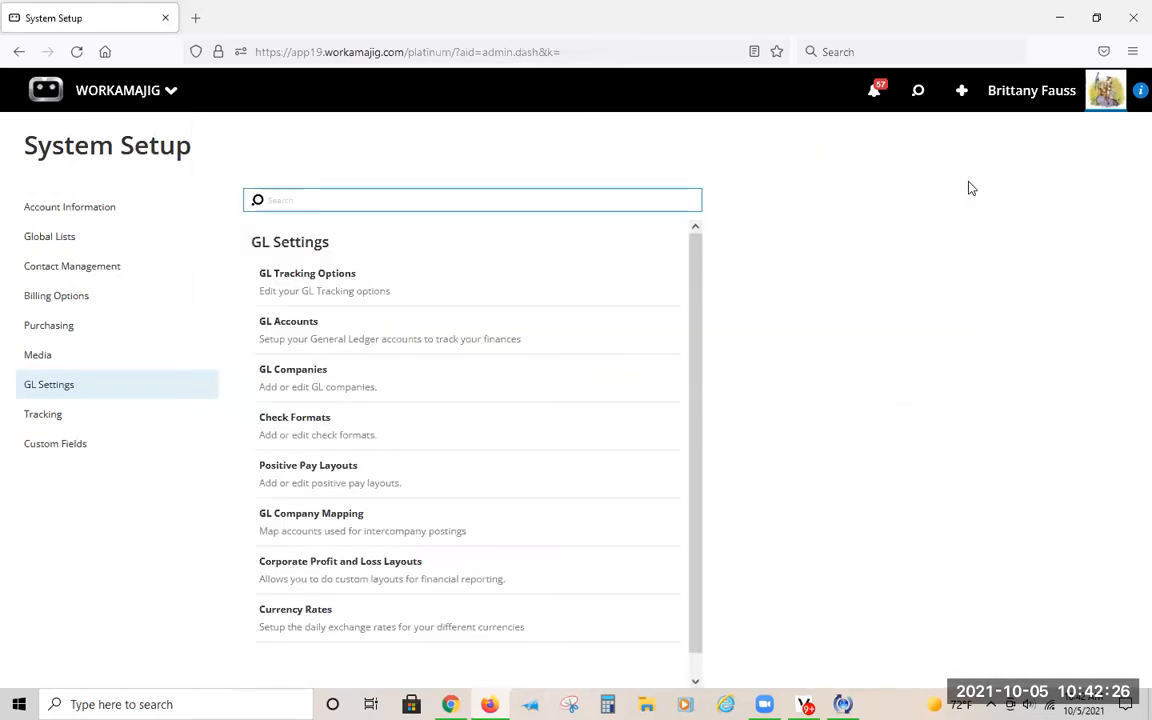
# Step: Start a new credit card charge
pyautogui.click(961, 91)
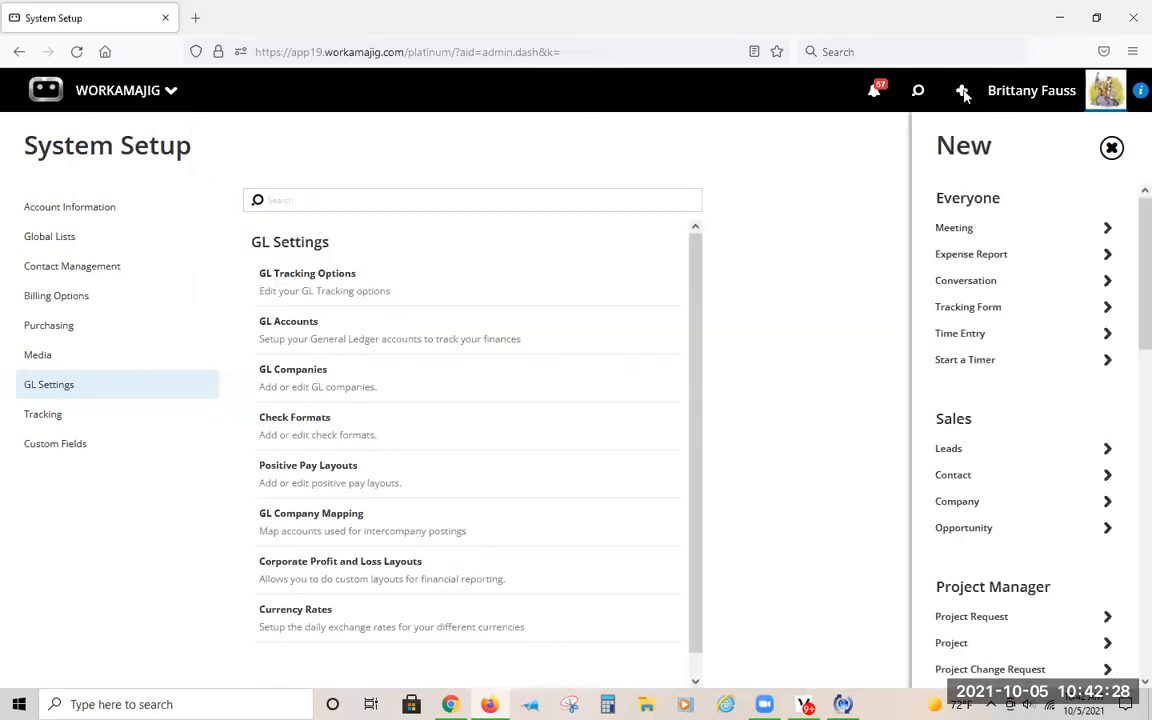
pyautogui.scroll(-3, 1030, 353)
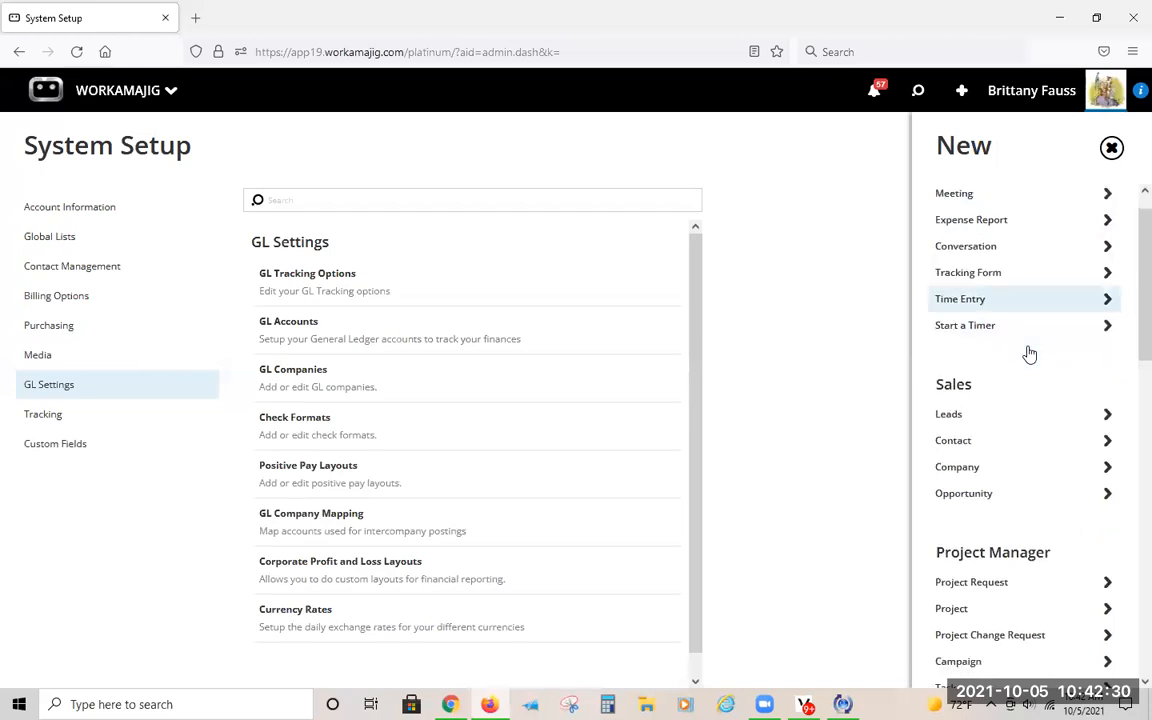
pyautogui.scroll(-5, 1030, 353)
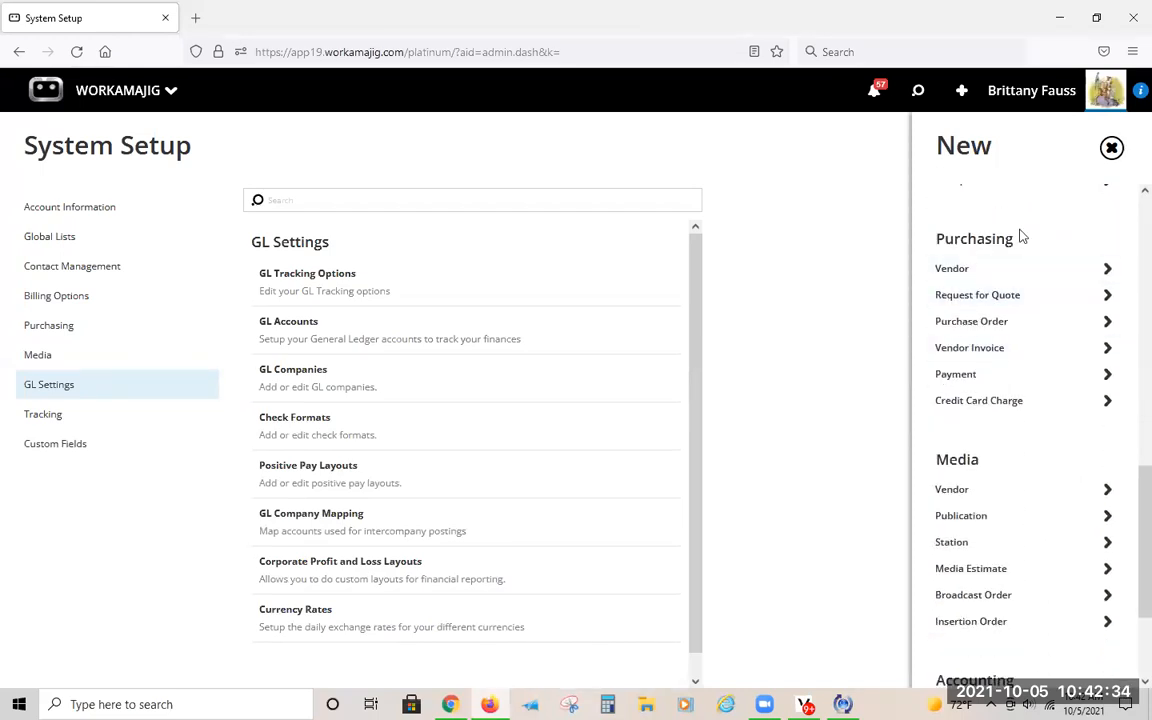
pyautogui.click(980, 406)
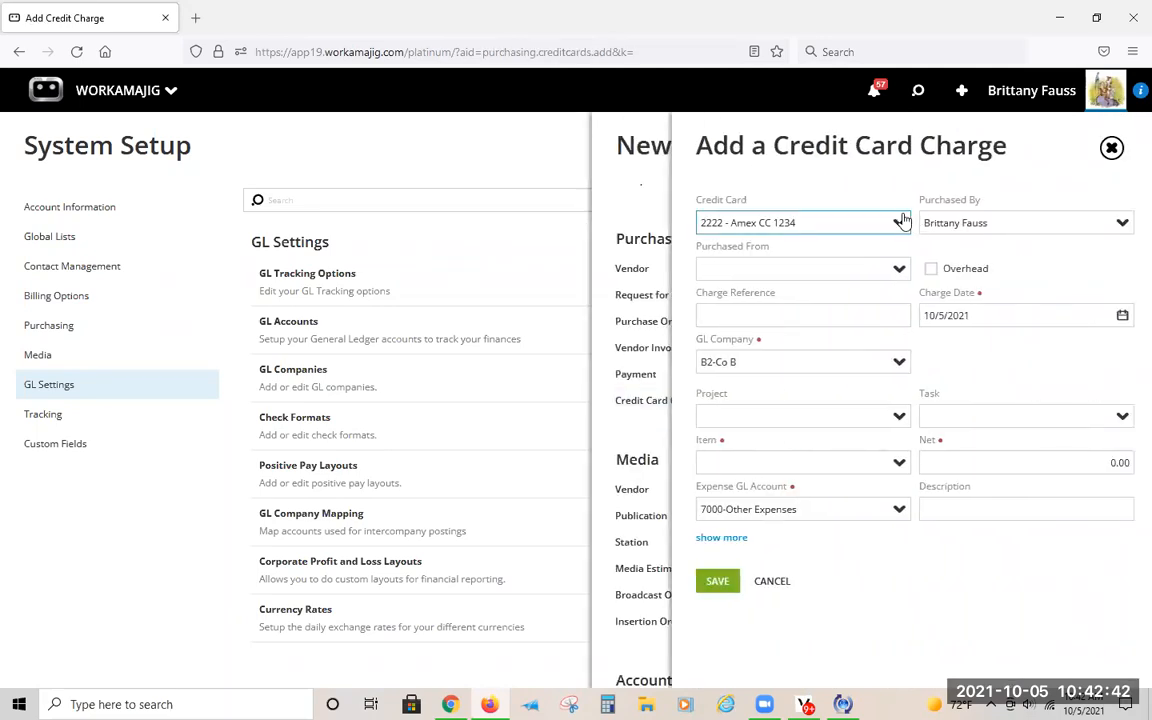
# Step: Select the BofA credit card for the charge and check the available purchasers, keeping the preset one
pyautogui.click(900, 222)
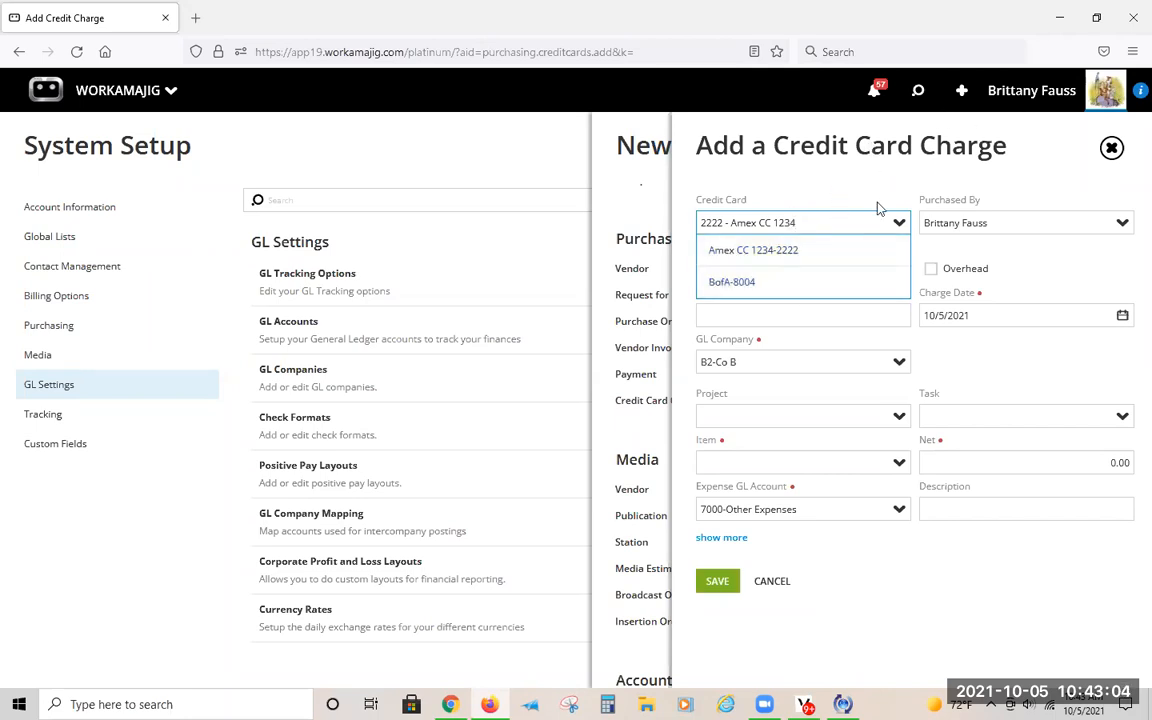
pyautogui.click(773, 281)
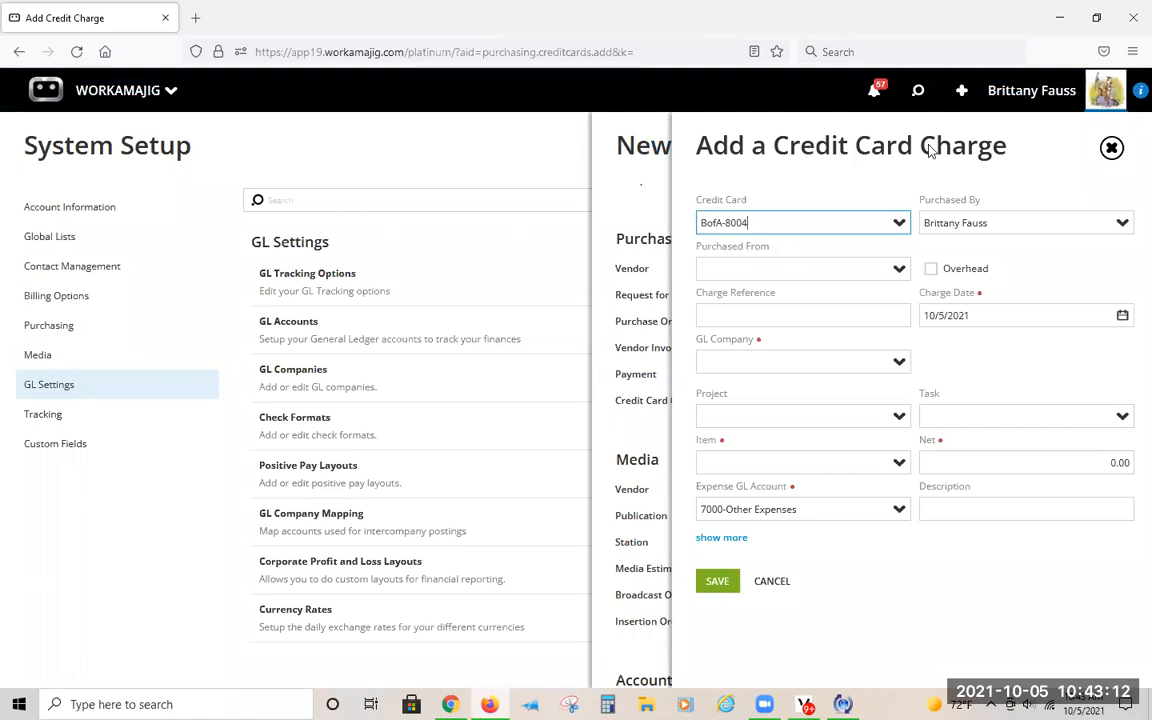
pyautogui.click(1123, 224)
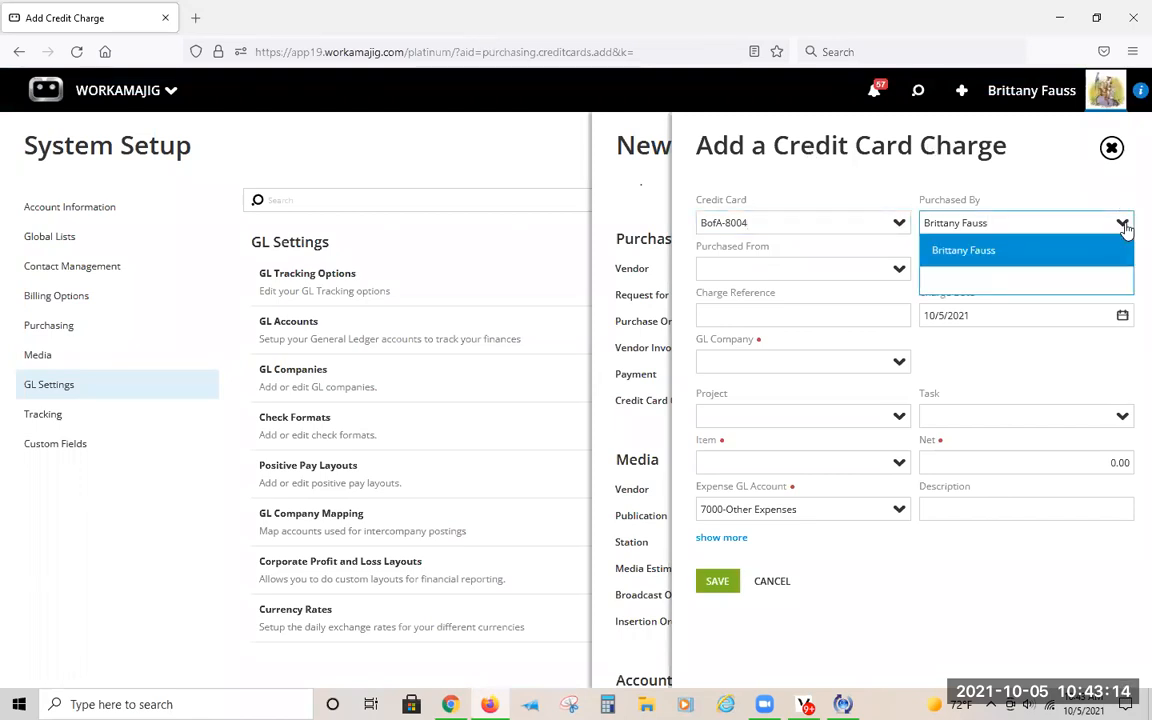
pyautogui.click(1124, 226)
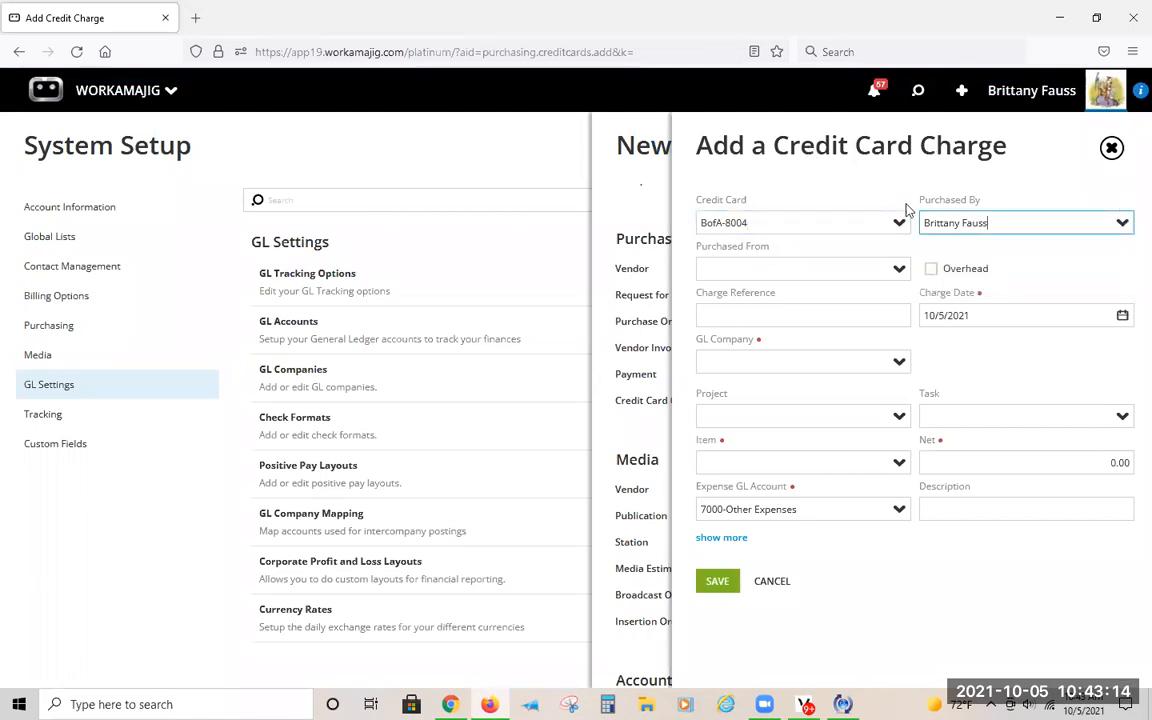
# Step: Enter Starbucks as the vendor the charge was purchased from
pyautogui.click(722, 268)
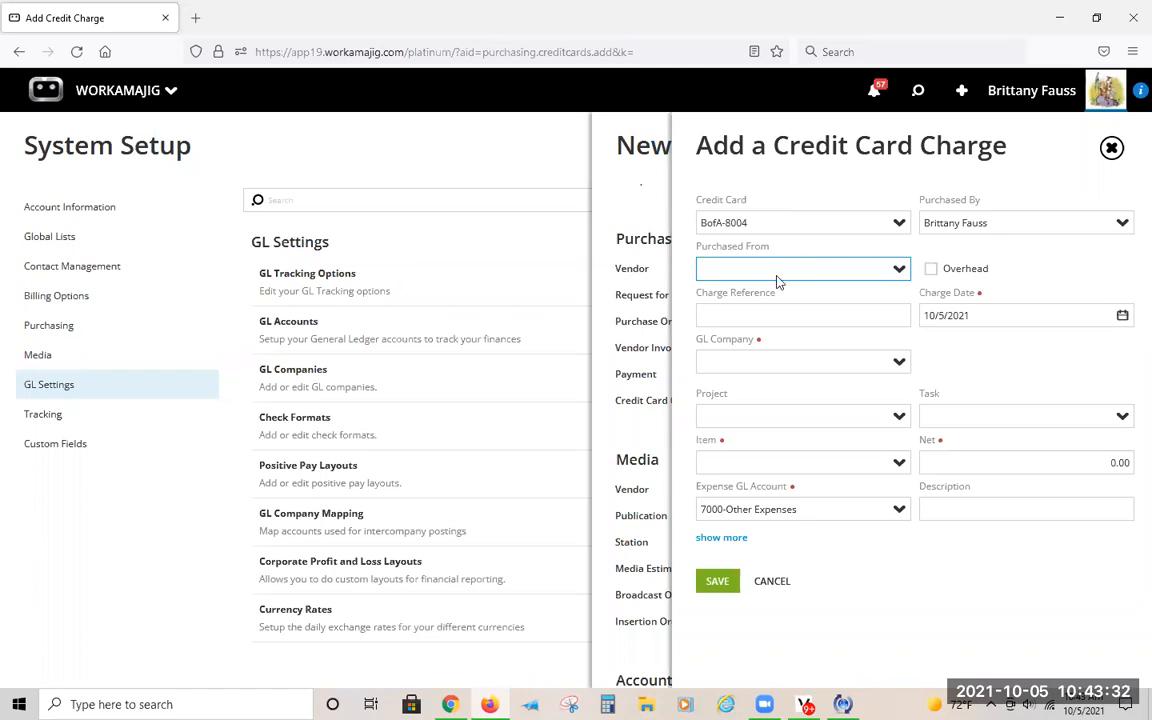
pyautogui.write('Starb')
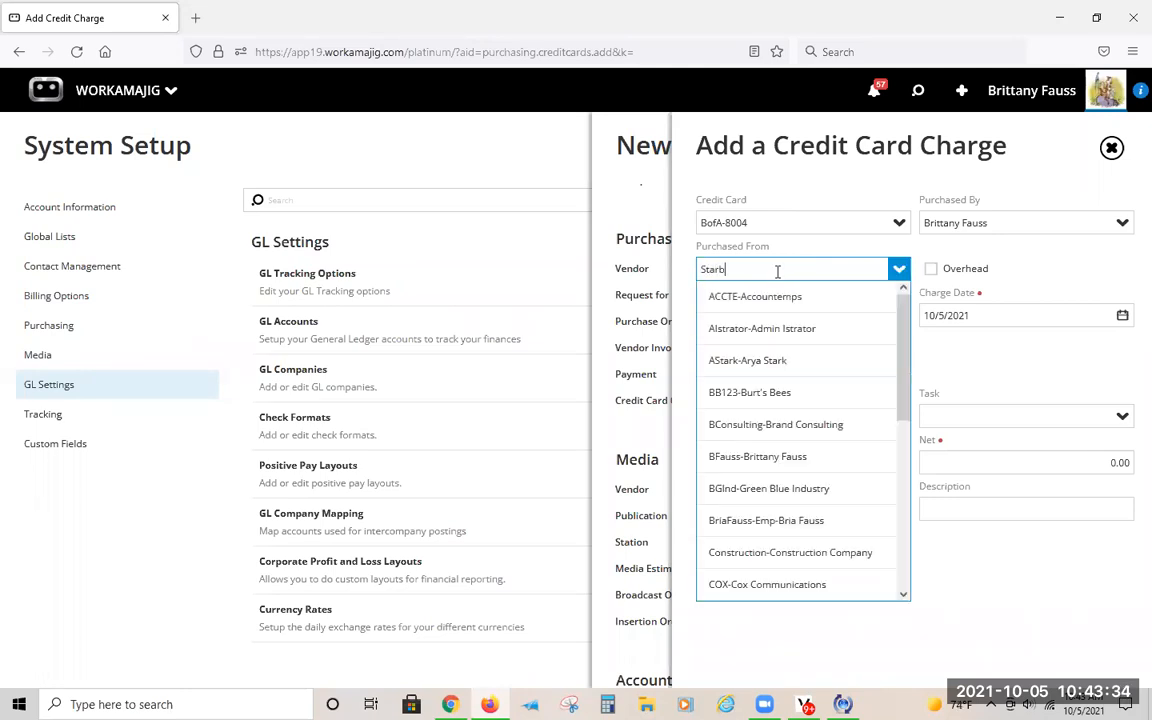
pyautogui.write('ucks')
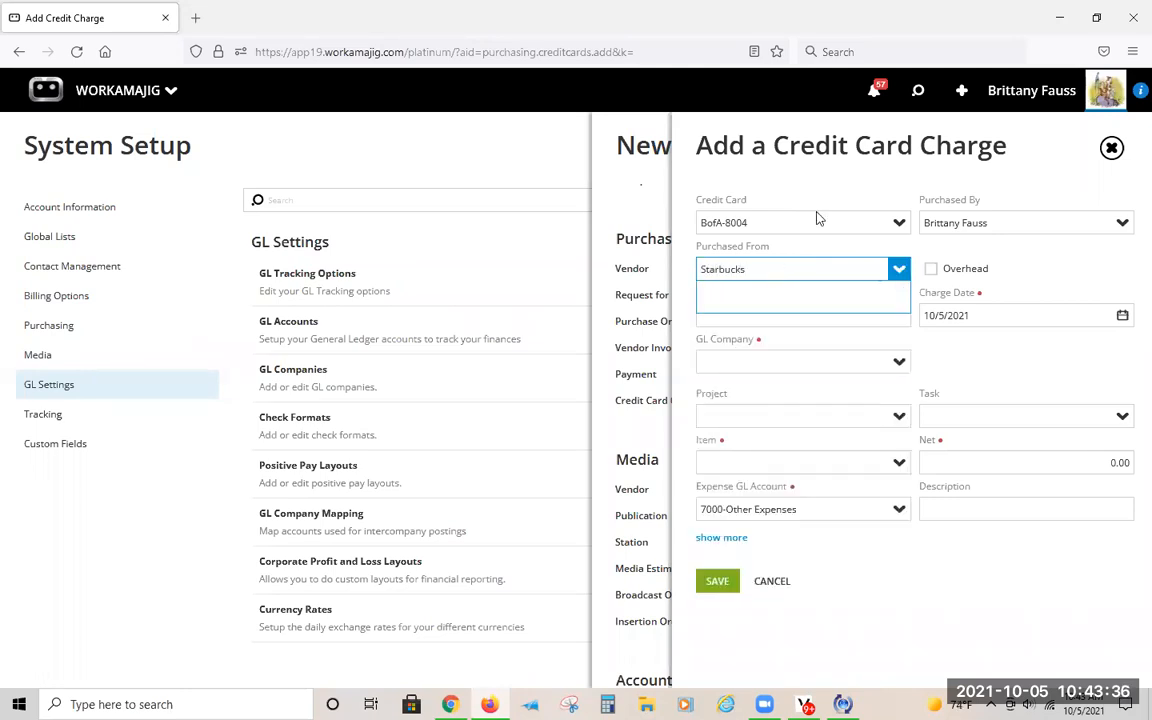
pyautogui.click(869, 244)
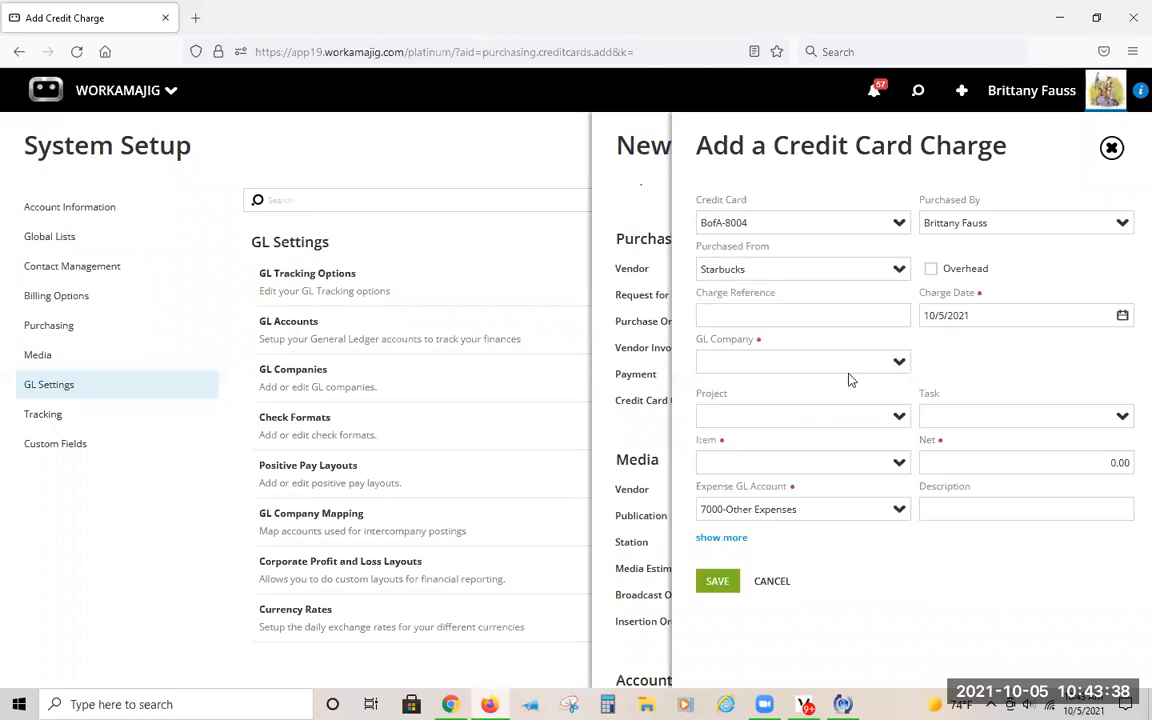
# Step: Enter the charge reference "Lunch for people" and set the GL company to B2-Co B
pyautogui.click(826, 325)
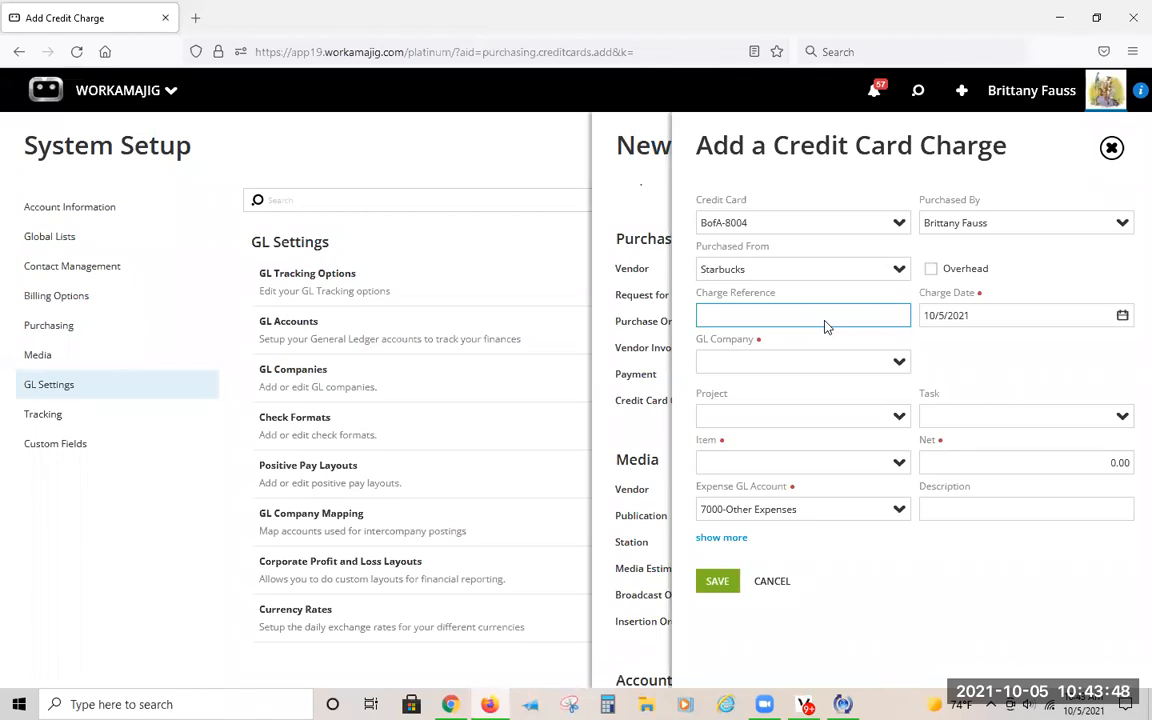
pyautogui.write('Lunch for people')
pyautogui.click(997, 313)
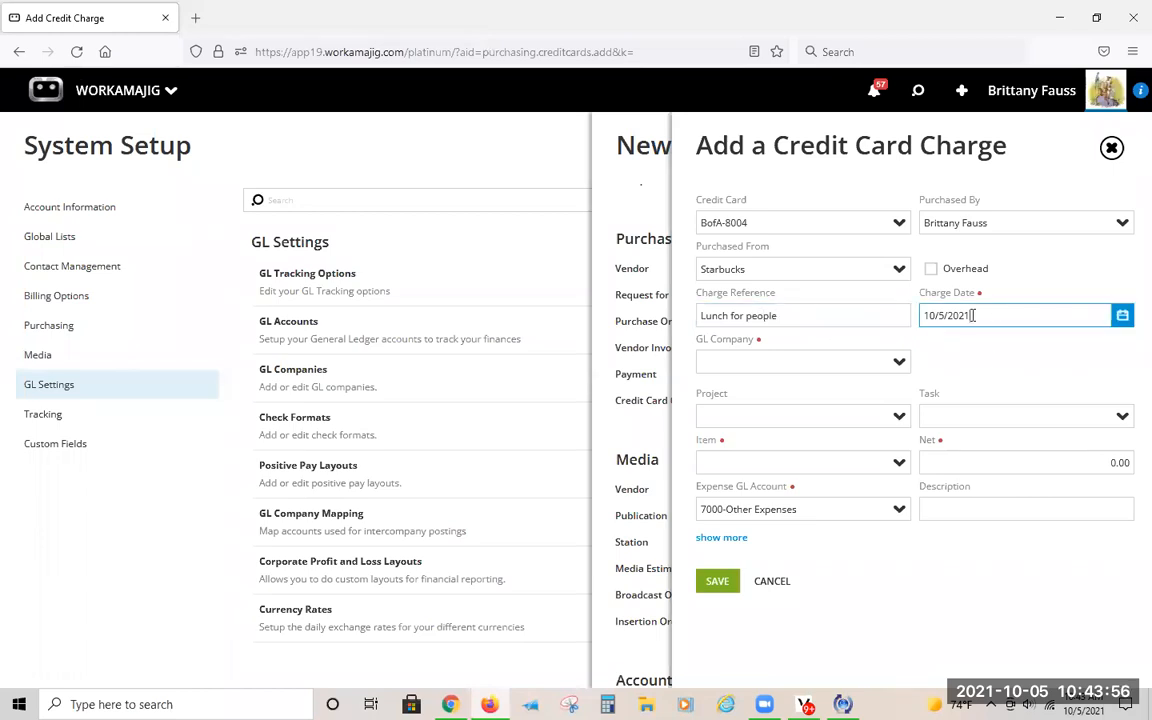
pyautogui.click(880, 362)
pyautogui.write('B2')
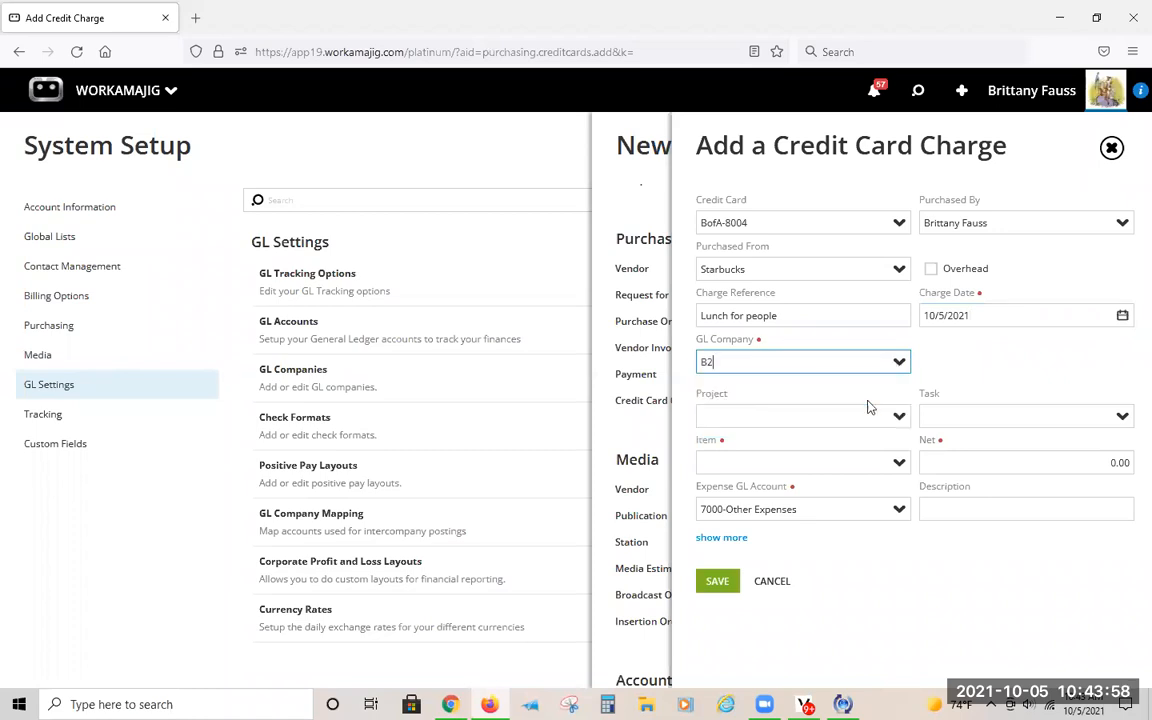
# Step: Leave the project blank and set the charge's item to PROD-Supplies-Other supplies
pyautogui.click(790, 416)
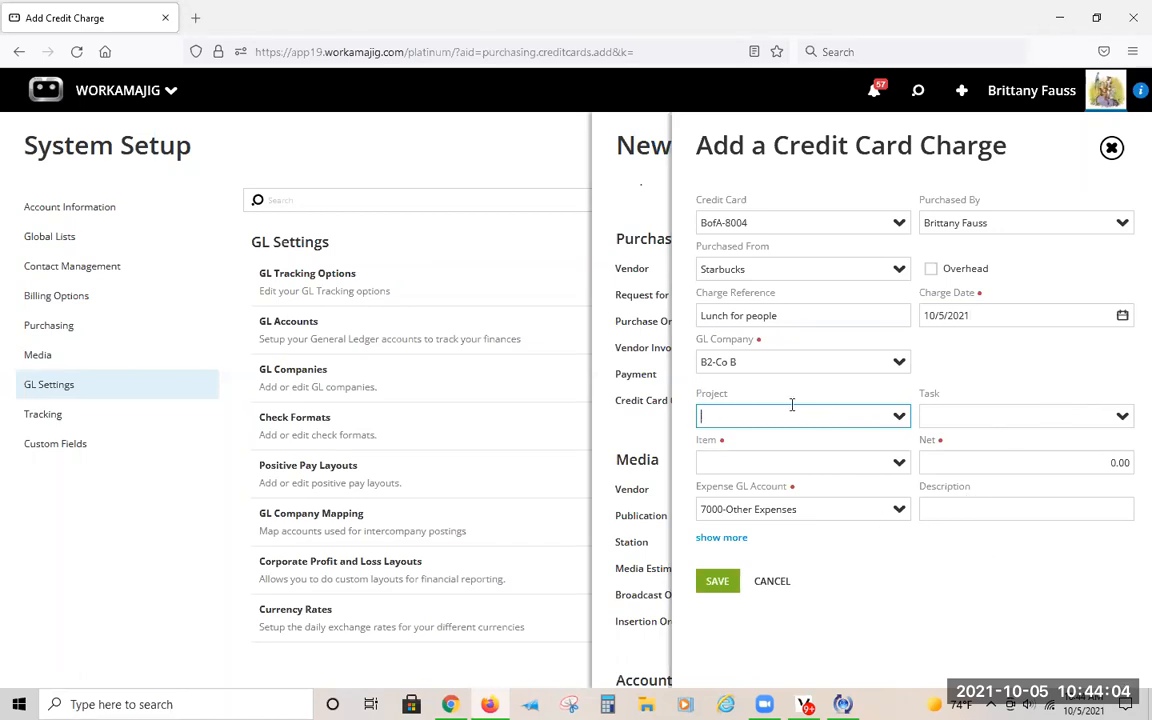
pyautogui.click(899, 464)
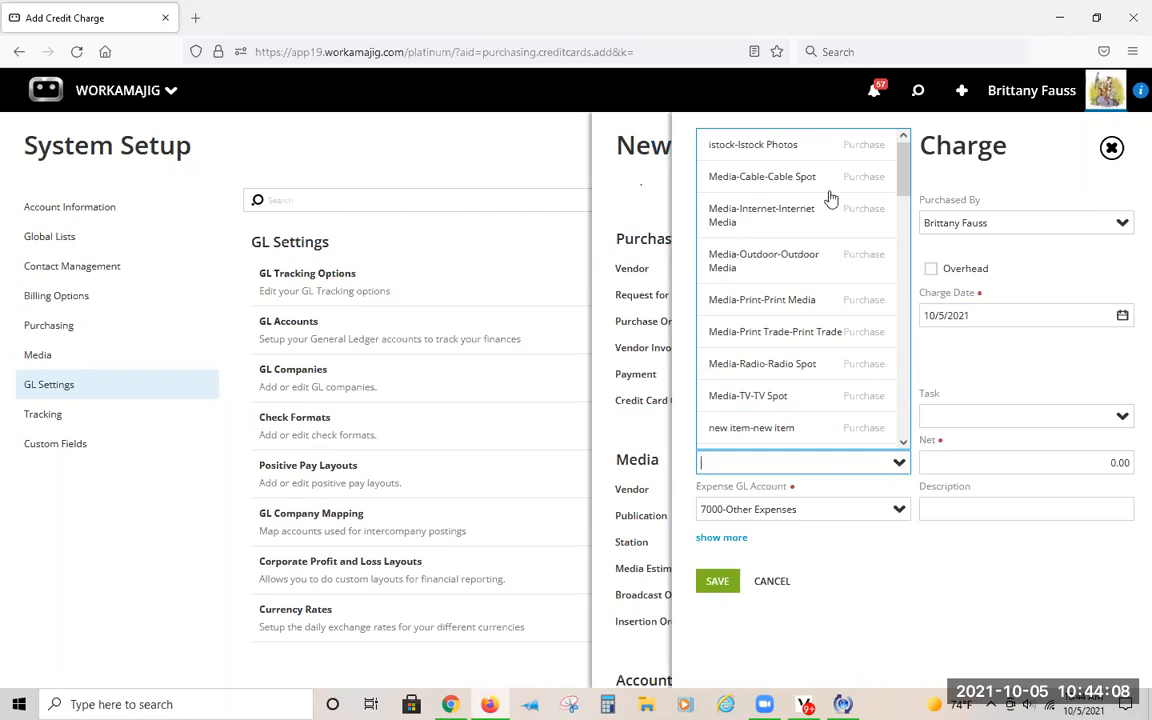
pyautogui.scroll(-3, 847, 355)
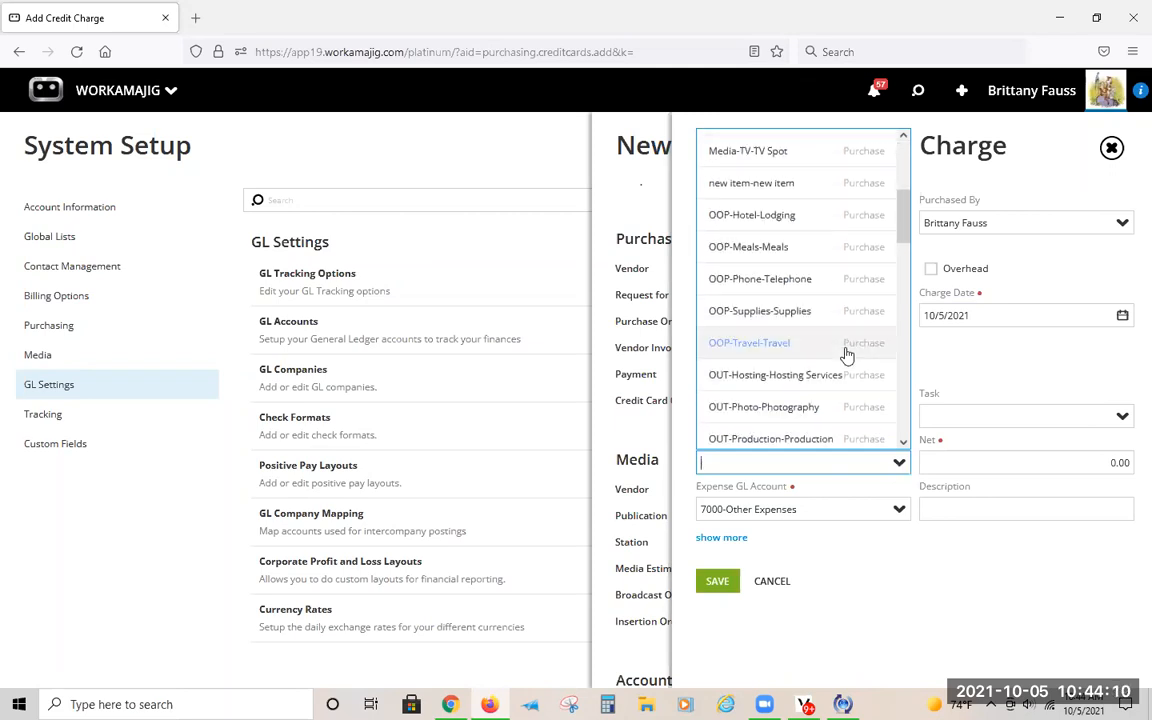
pyautogui.scroll(-5, 851, 411)
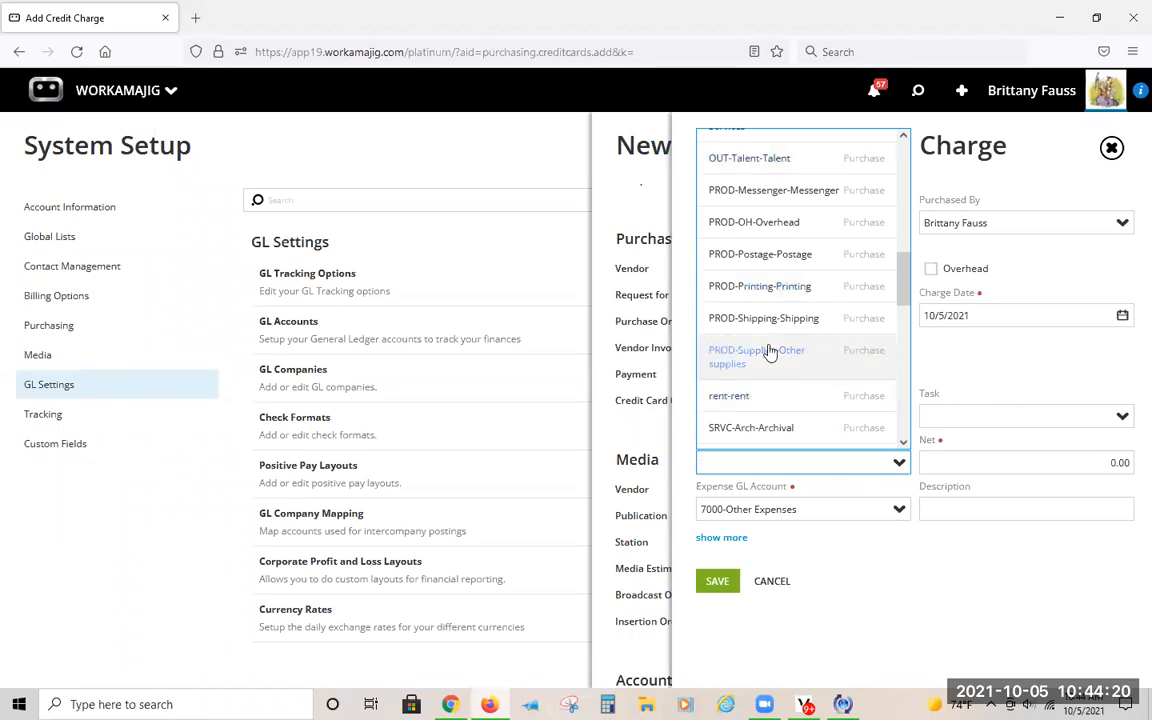
pyautogui.click(760, 355)
pyautogui.click(721, 268)
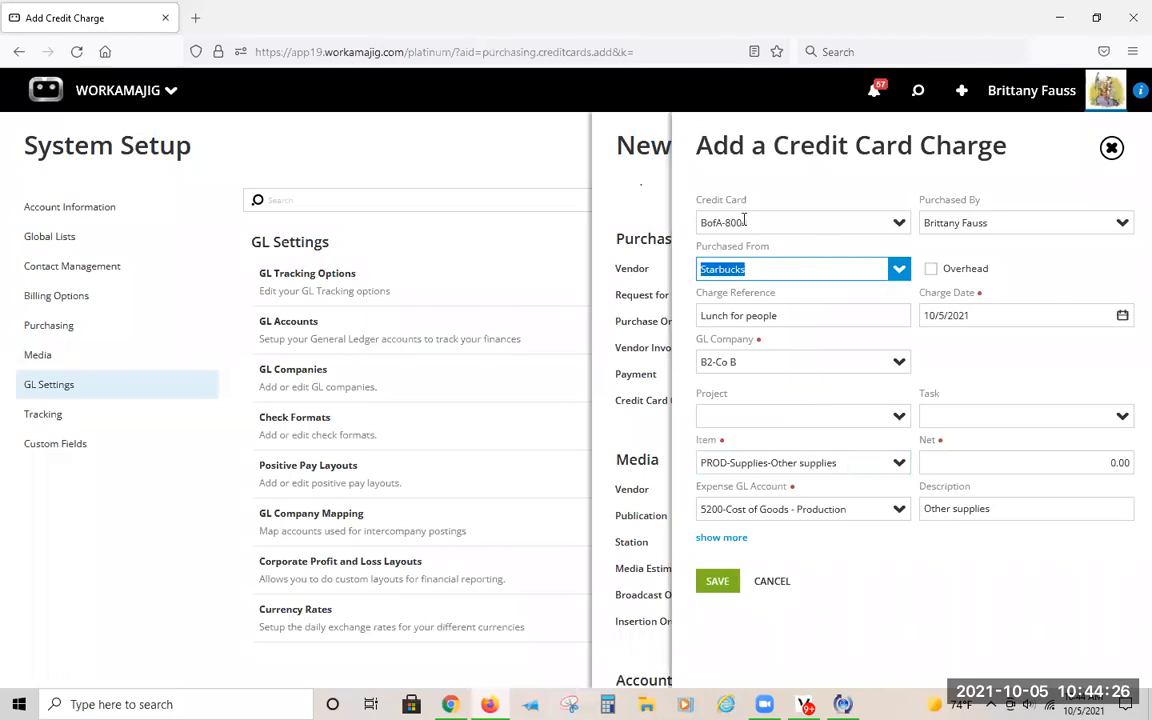
pyautogui.click(824, 438)
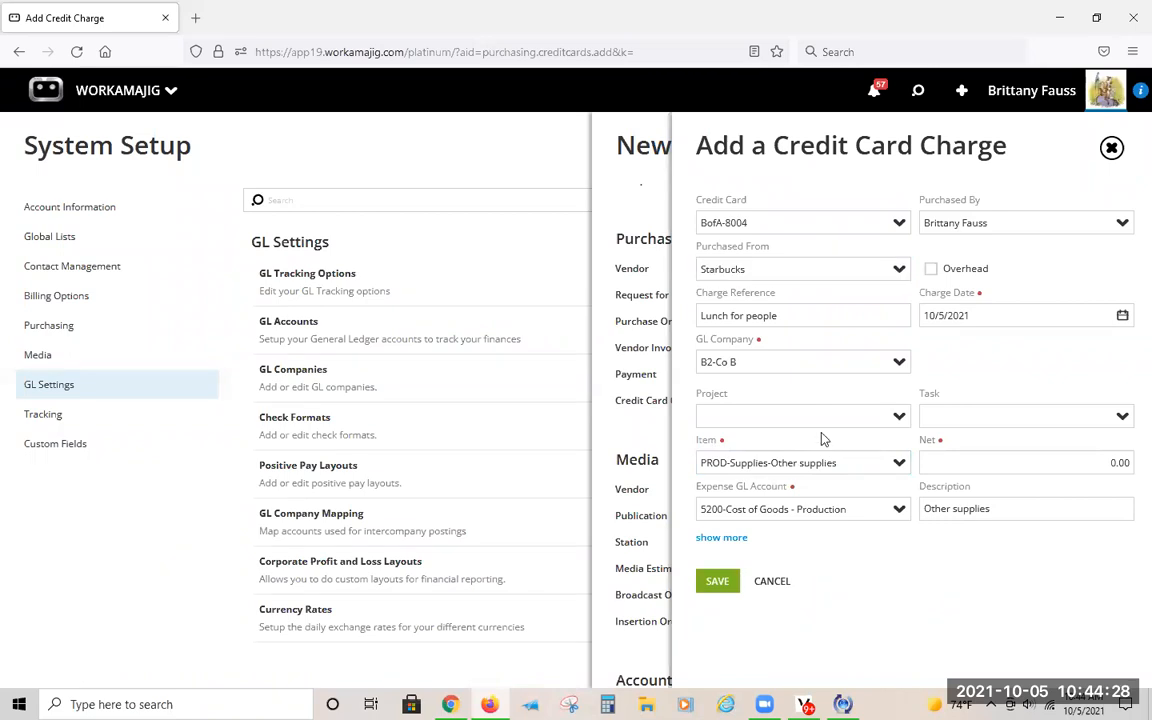
# Step: Set the net amount to 41.75, keep the description, and expand the charge's additional fields
pyautogui.click(1125, 464)
pyautogui.press('BackSpace')
pyautogui.write('41.75')
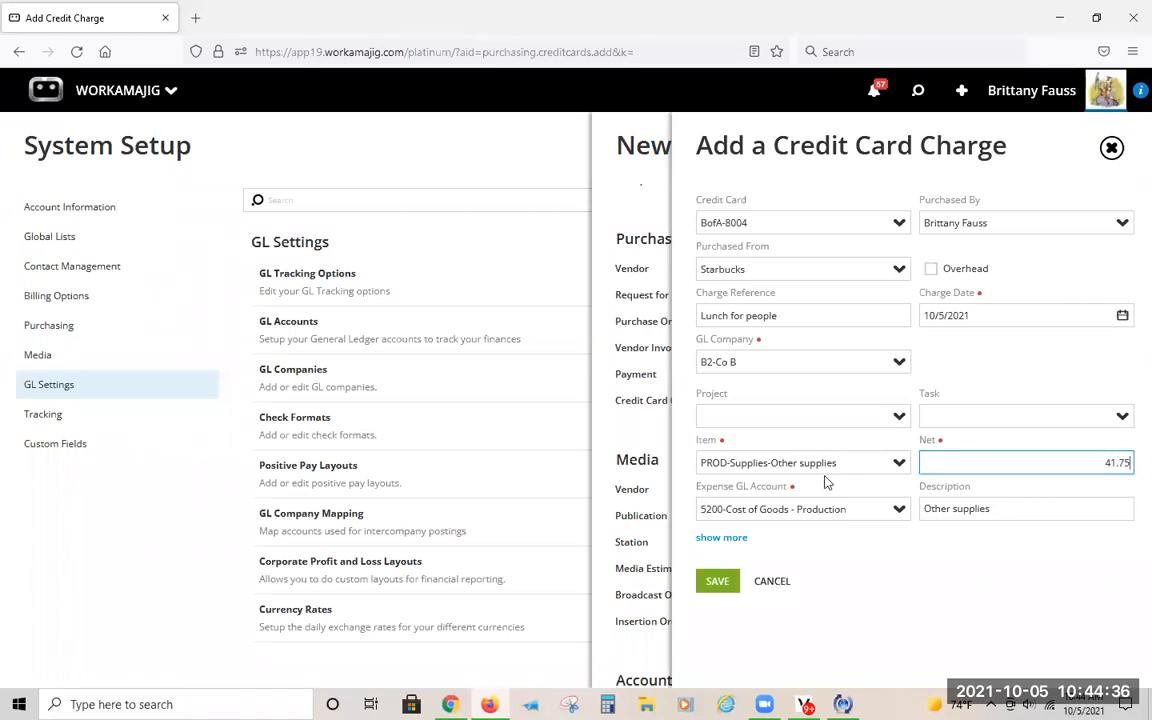
pyautogui.click(1015, 566)
pyautogui.click(1022, 508)
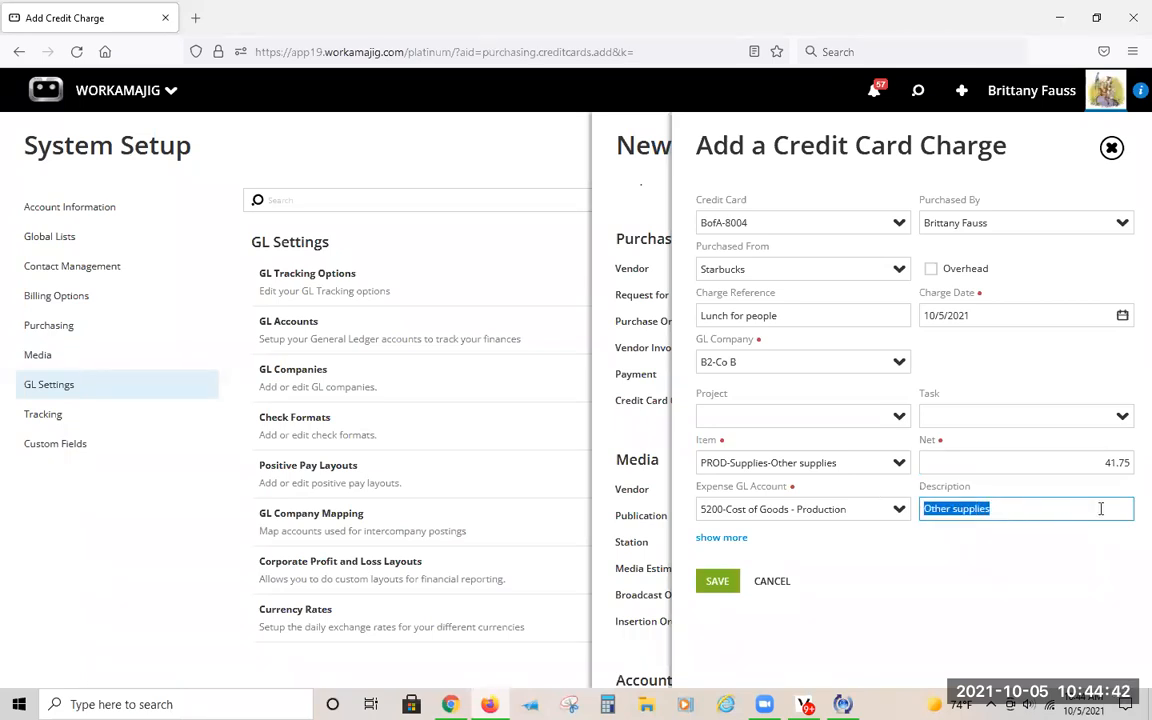
pyautogui.click(735, 545)
pyautogui.scroll(-1, 924, 553)
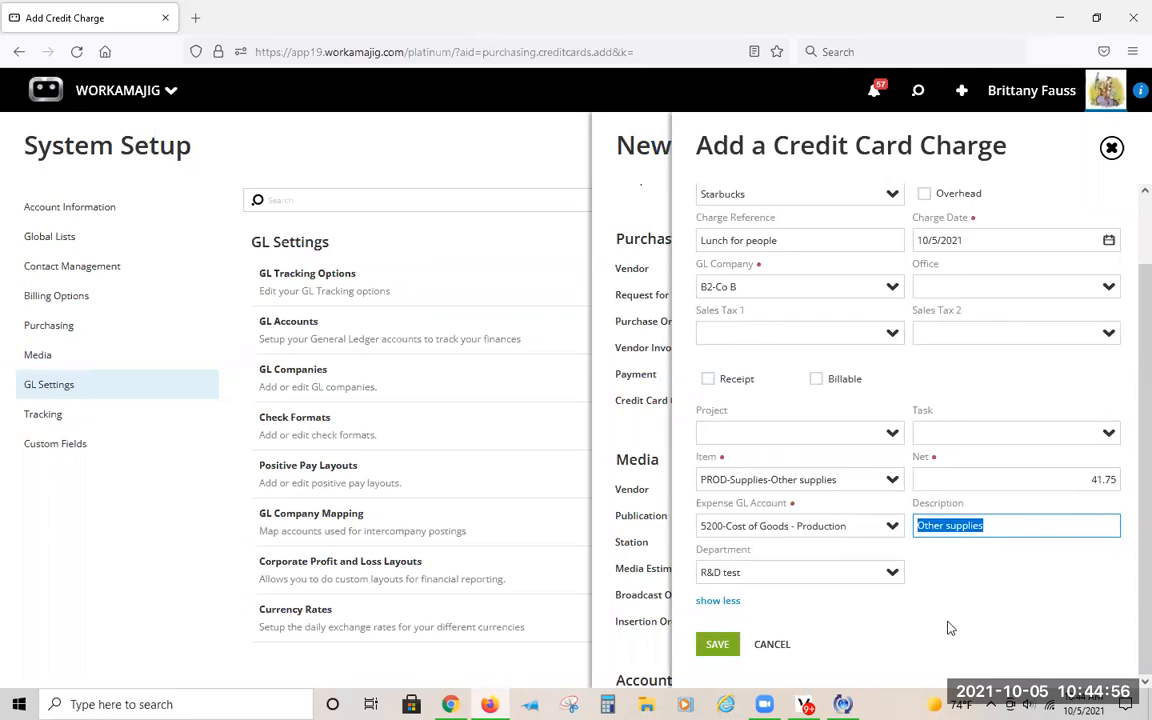
# Step: Collapse the charge's additional fields and save the Starbucks credit card charge
pyautogui.click(718, 601)
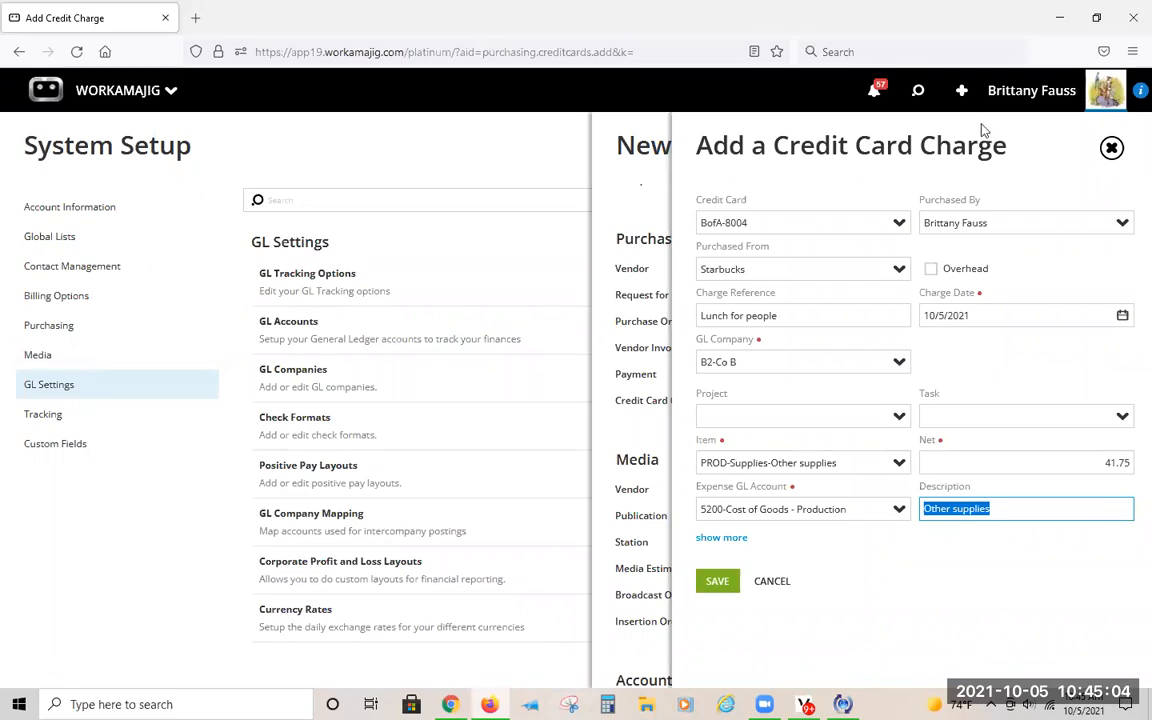
pyautogui.click(714, 581)
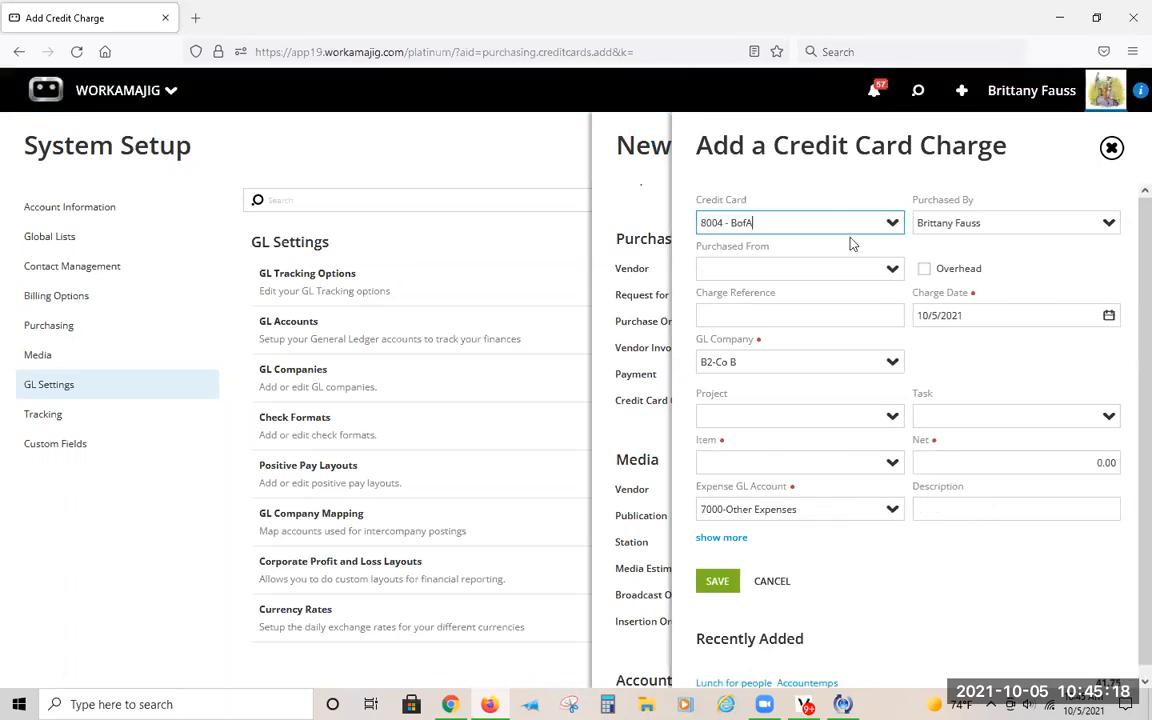
pyautogui.scroll(-2, 954, 536)
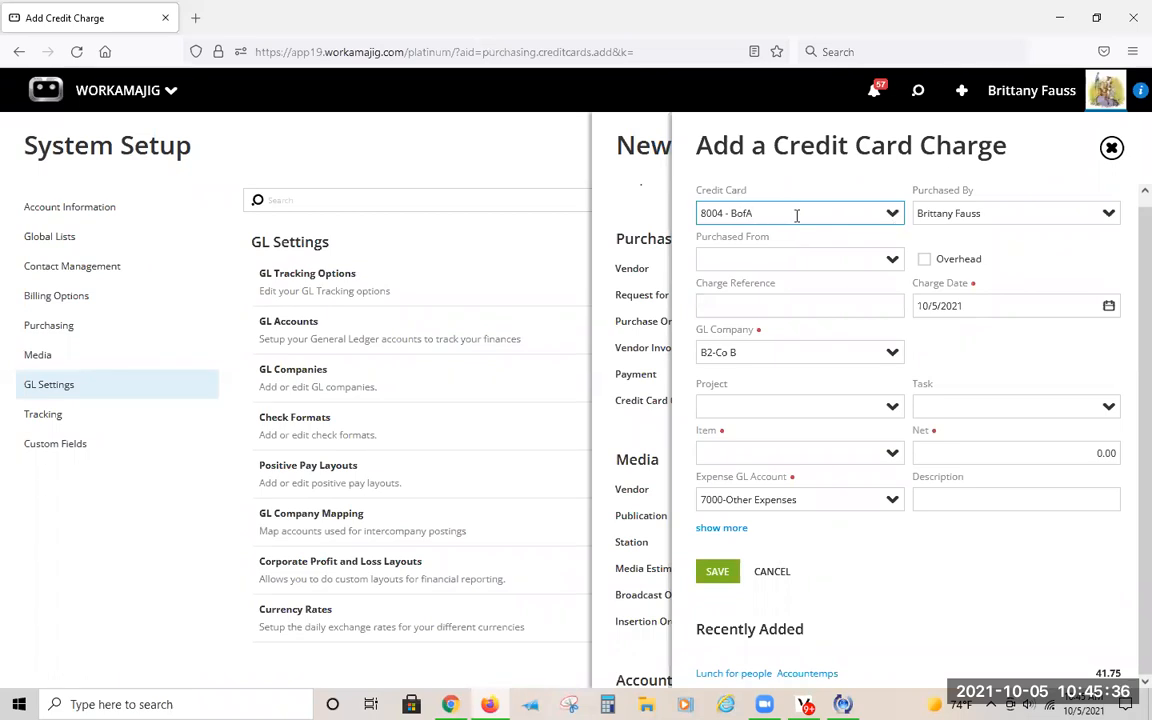
# Step: Check which credit cards are available for the new charge, leaving the BofA card selected
pyautogui.moveTo(699, 213); pyautogui.dragTo(790, 216)
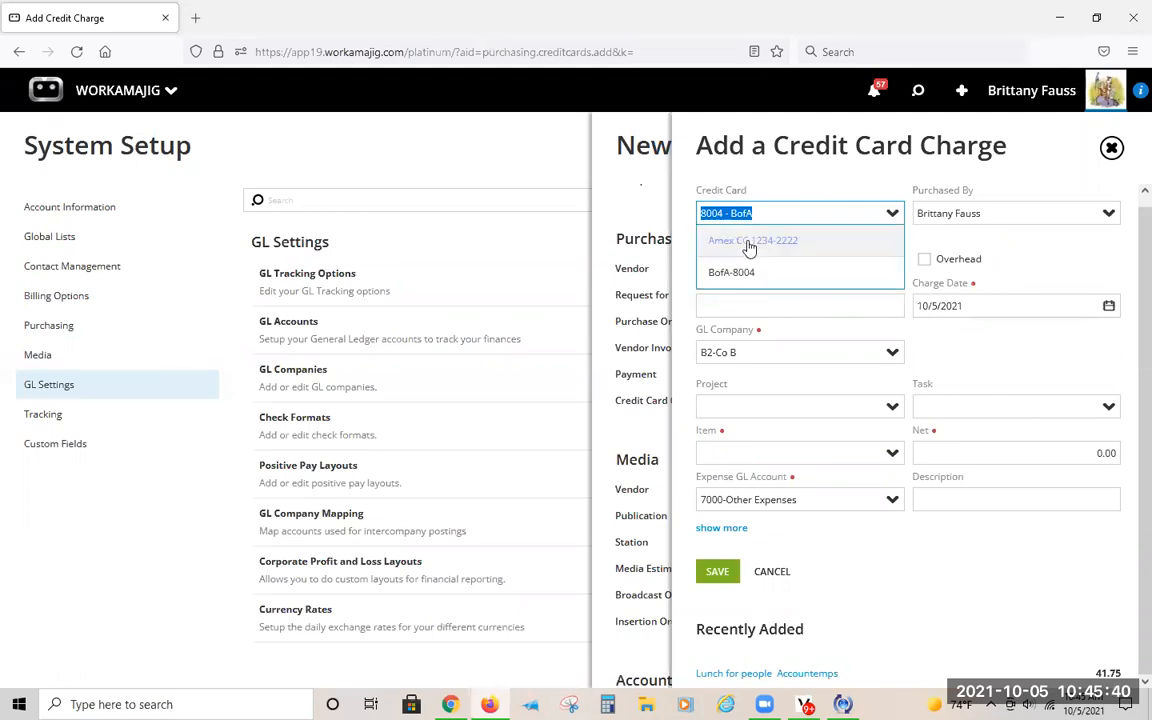
pyautogui.moveTo(792, 174); pyautogui.dragTo(798, 195)
pyautogui.click(766, 191)
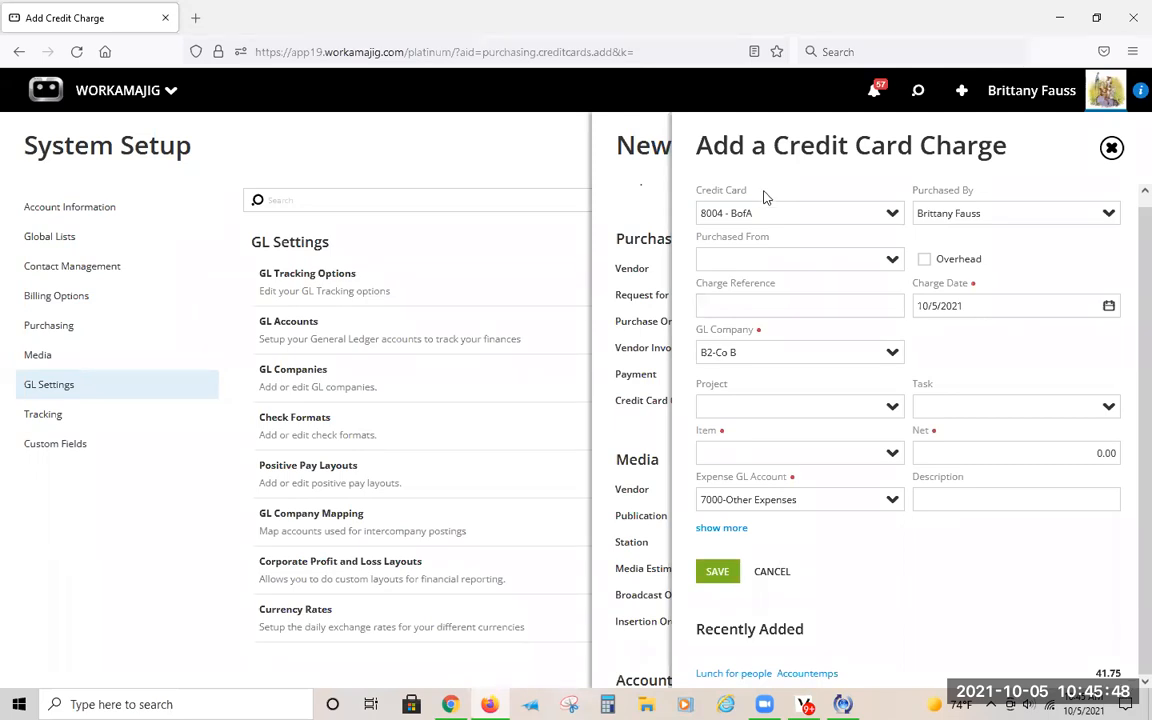
# Step: Open the recently added "Lunch for people" charge, check its status and unpost it
pyautogui.click(812, 673)
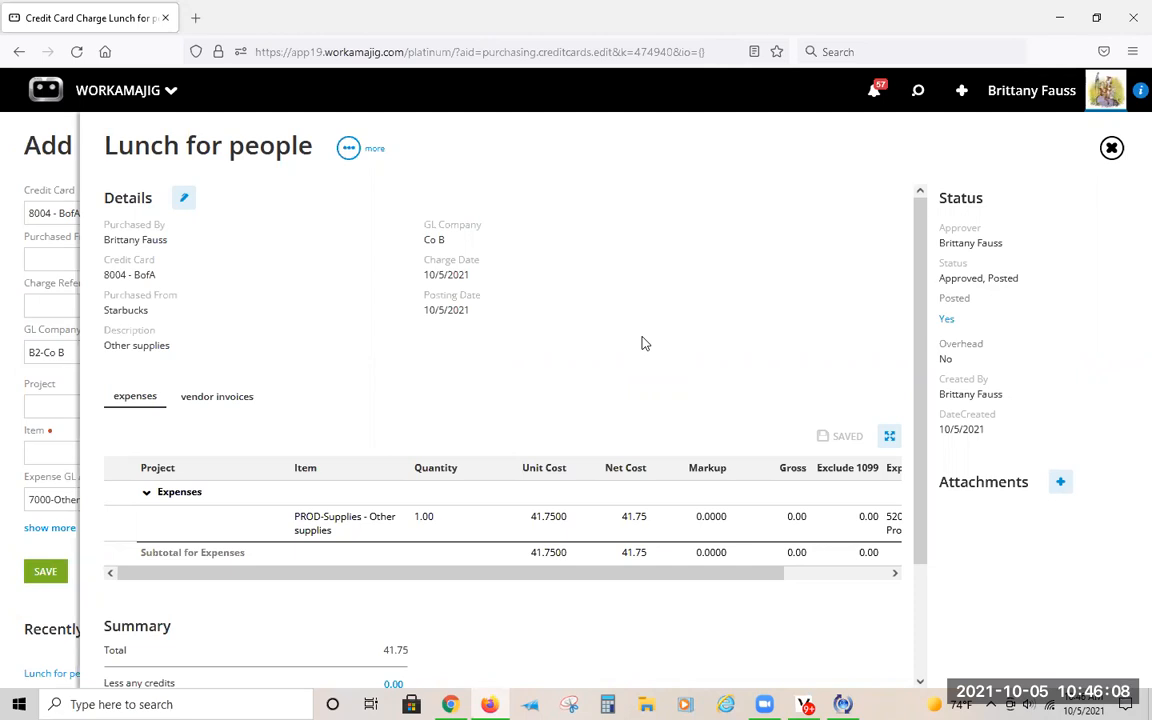
pyautogui.moveTo(940, 279)
pyautogui.mouseDown()
pyautogui.moveTo(1023, 278)
pyautogui.moveTo(944, 272)
pyautogui.mouseUp()
pyautogui.click(984, 277)
pyautogui.click(944, 272)
pyautogui.click(349, 148)
pyautogui.click(238, 189)
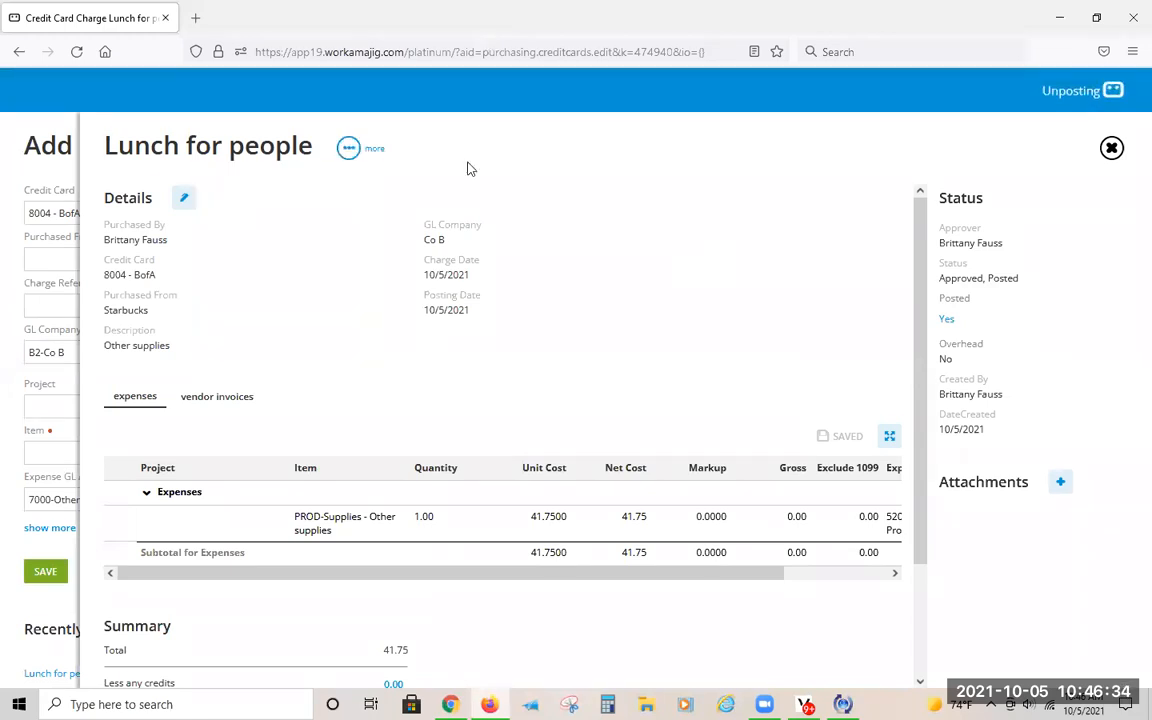
# Step: Review the actions available for the "Lunch for people" charge, then close it and return to System Setup
pyautogui.click(347, 148)
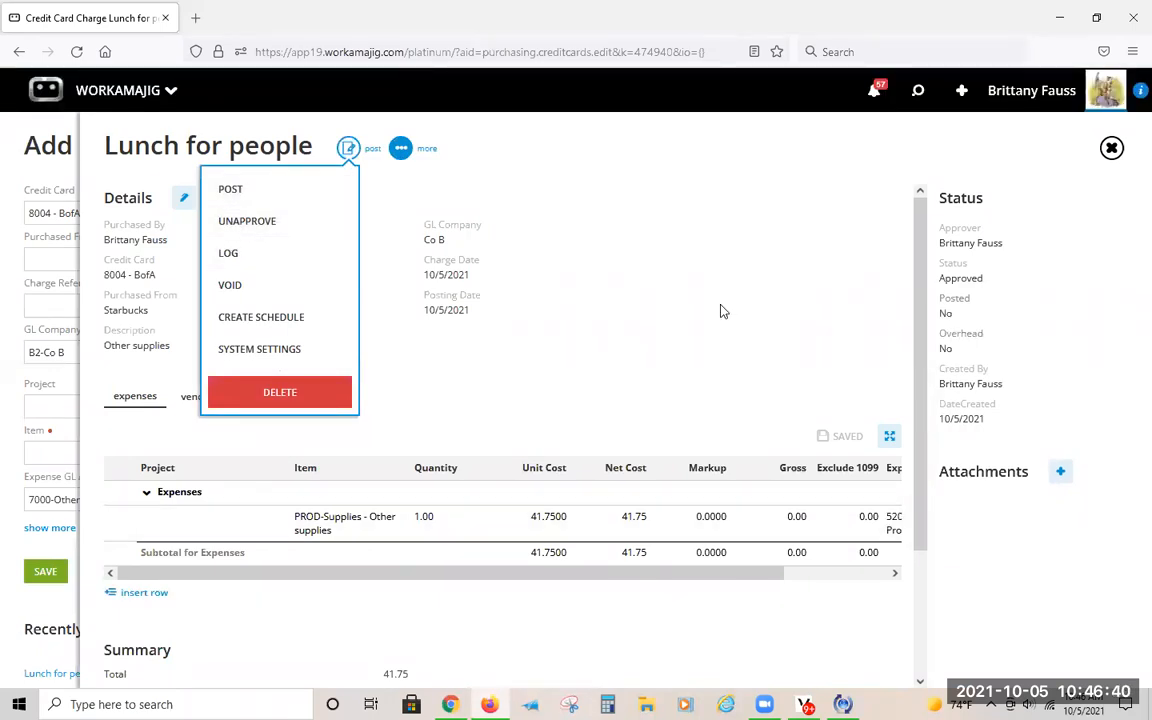
pyautogui.click(724, 311)
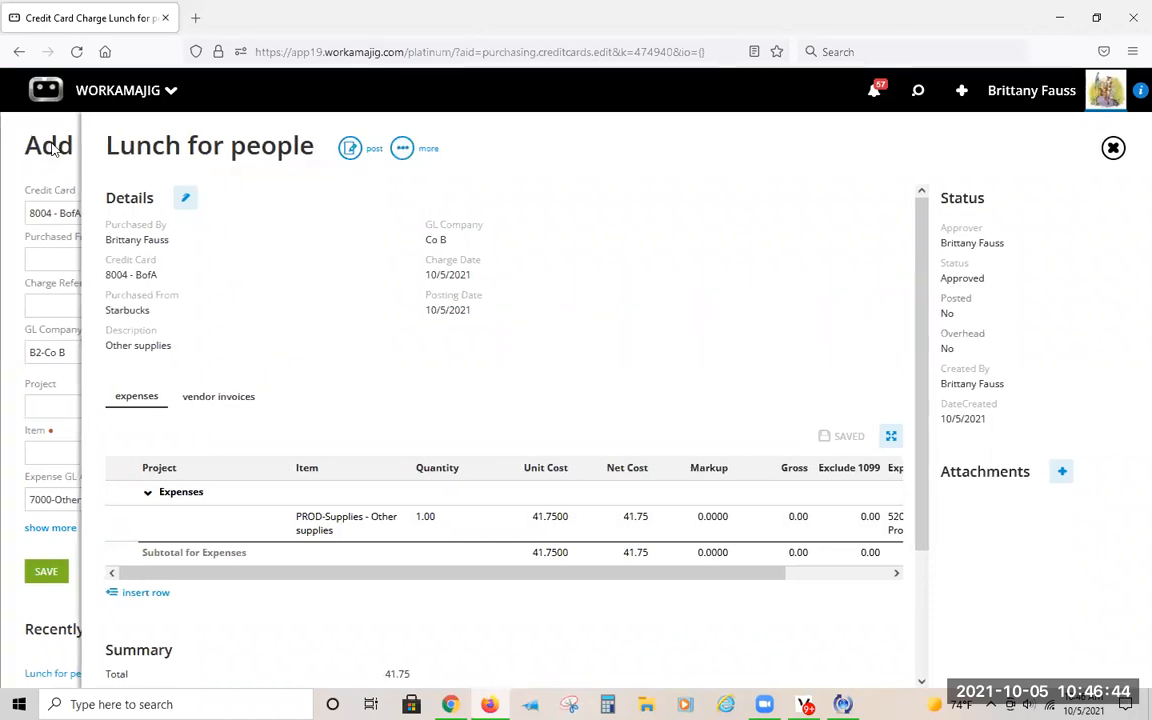
pyautogui.moveTo(304, 145); pyautogui.dragTo(325, 124)
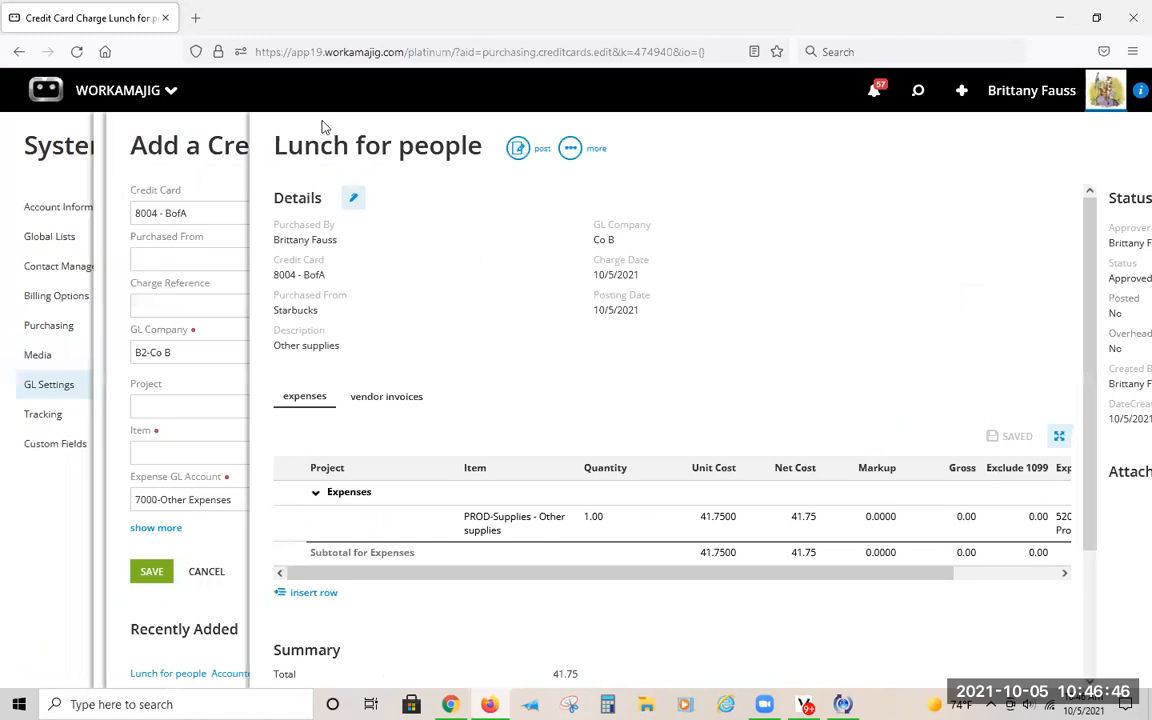
pyautogui.click(327, 123)
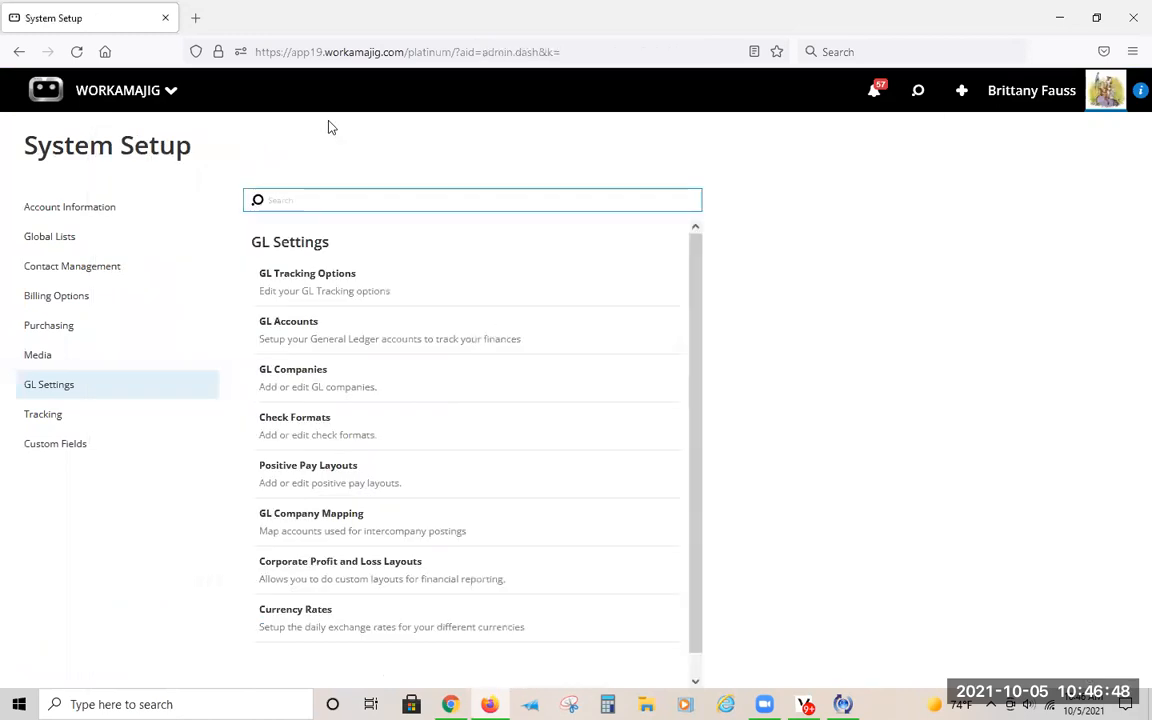
# Step: Open the search views and list the saved views for Credit Card Charges
pyautogui.click(918, 92)
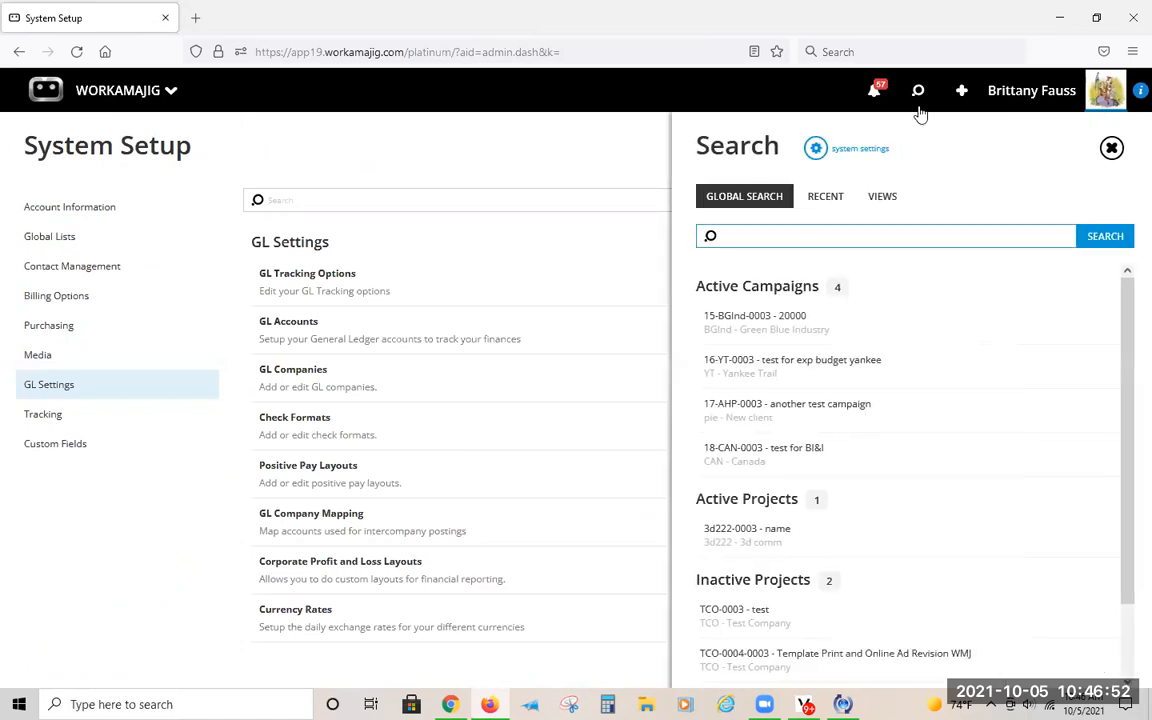
pyautogui.click(882, 196)
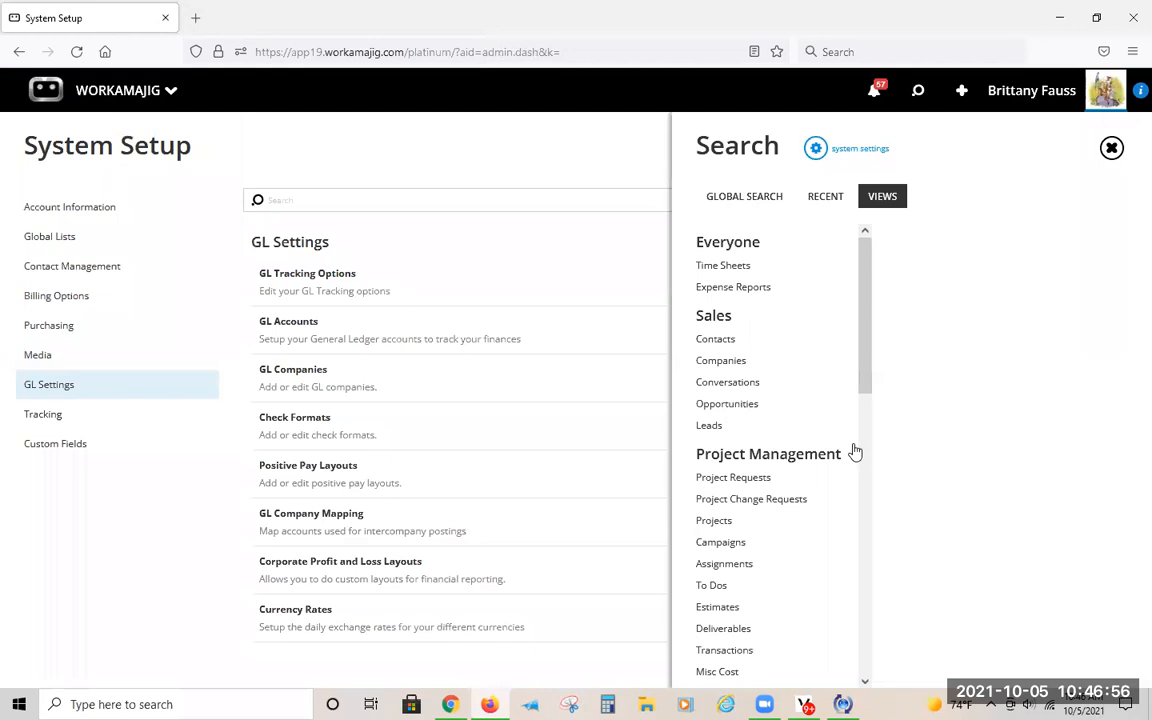
pyautogui.scroll(-5, 855, 451)
pyautogui.scroll(-5, 854, 450)
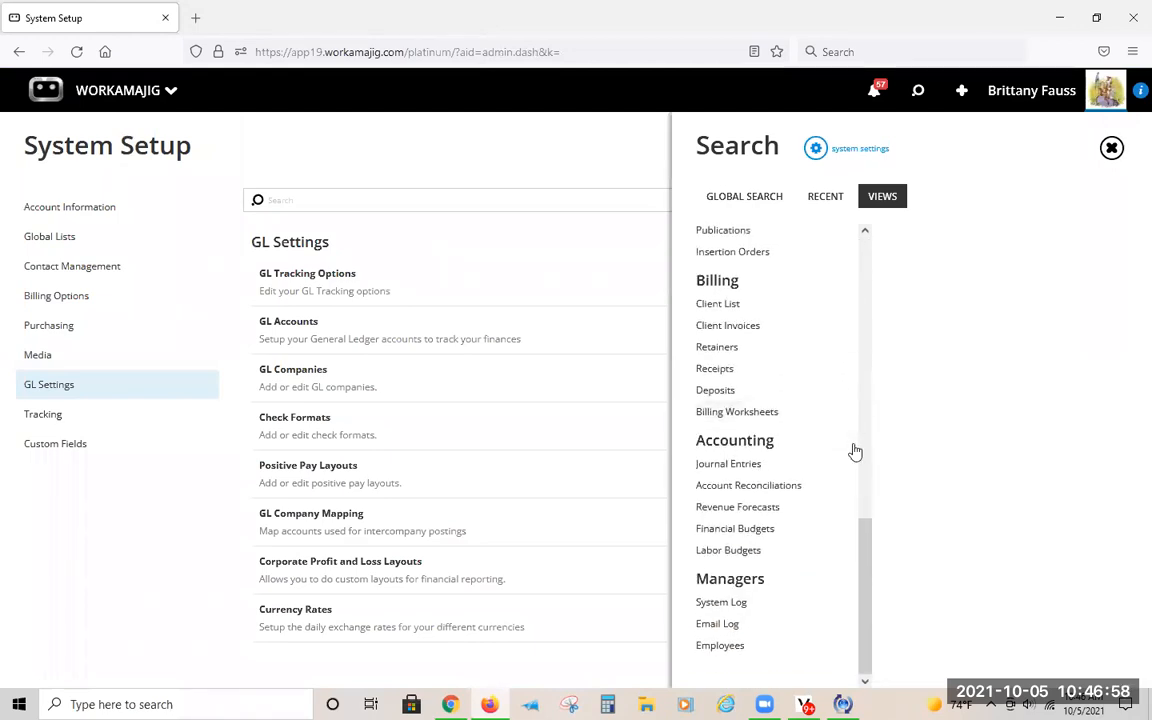
pyautogui.scroll(5, 741, 420)
pyautogui.scroll(1, 741, 420)
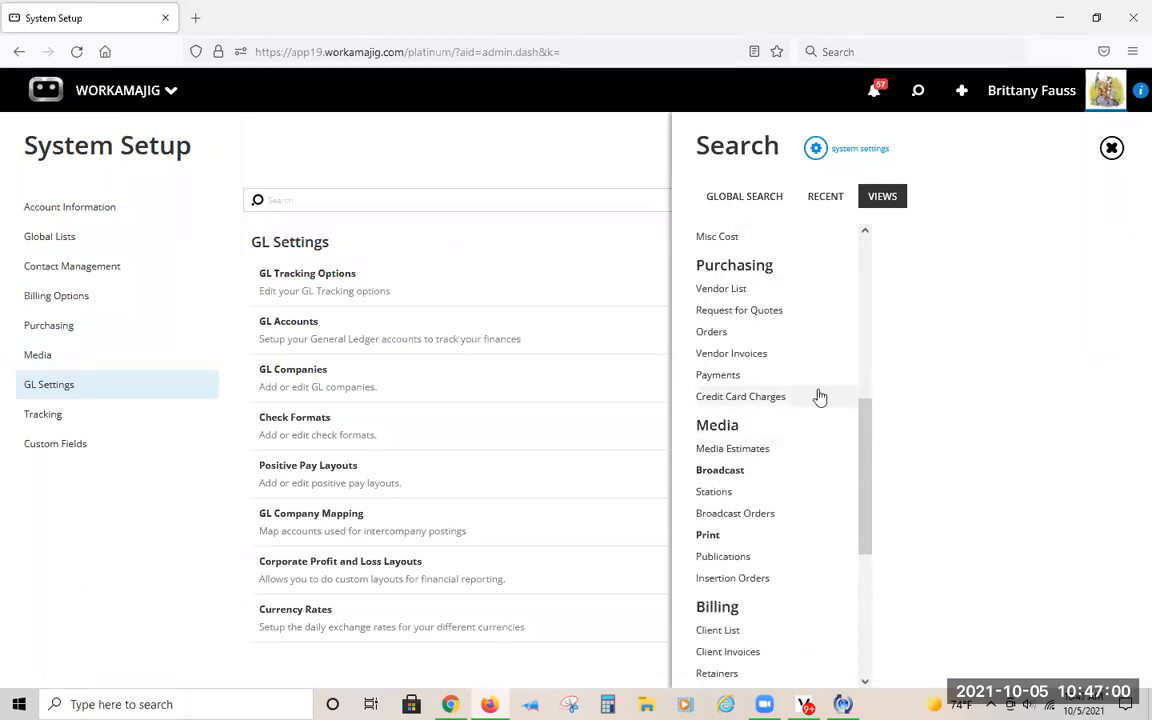
pyautogui.click(741, 397)
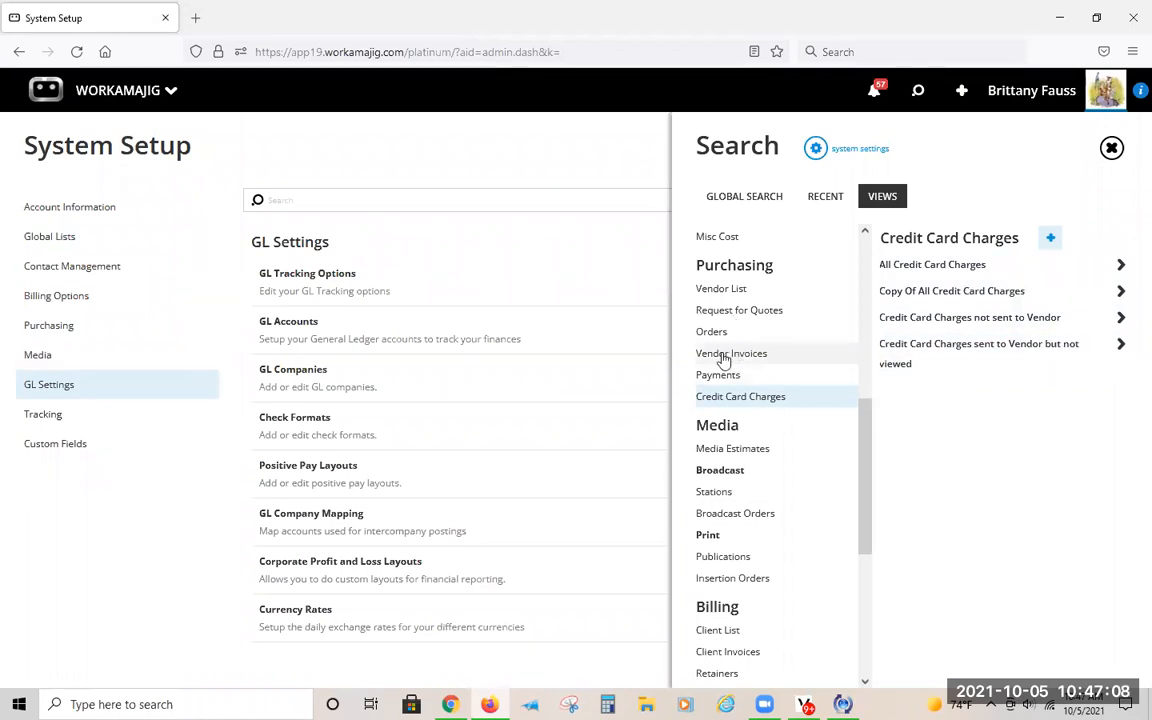
# Step: Open the All Invoices view for vendor invoices and search for invoices dated 10/5/2021
pyautogui.click(730, 356)
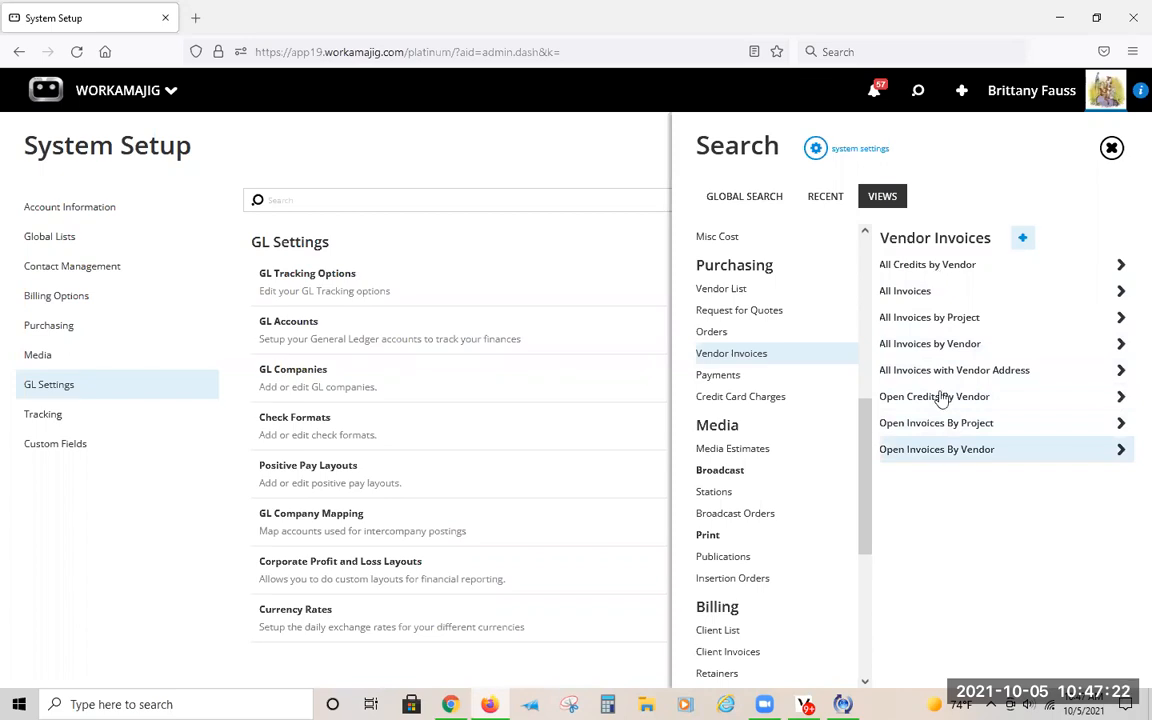
pyautogui.click(926, 291)
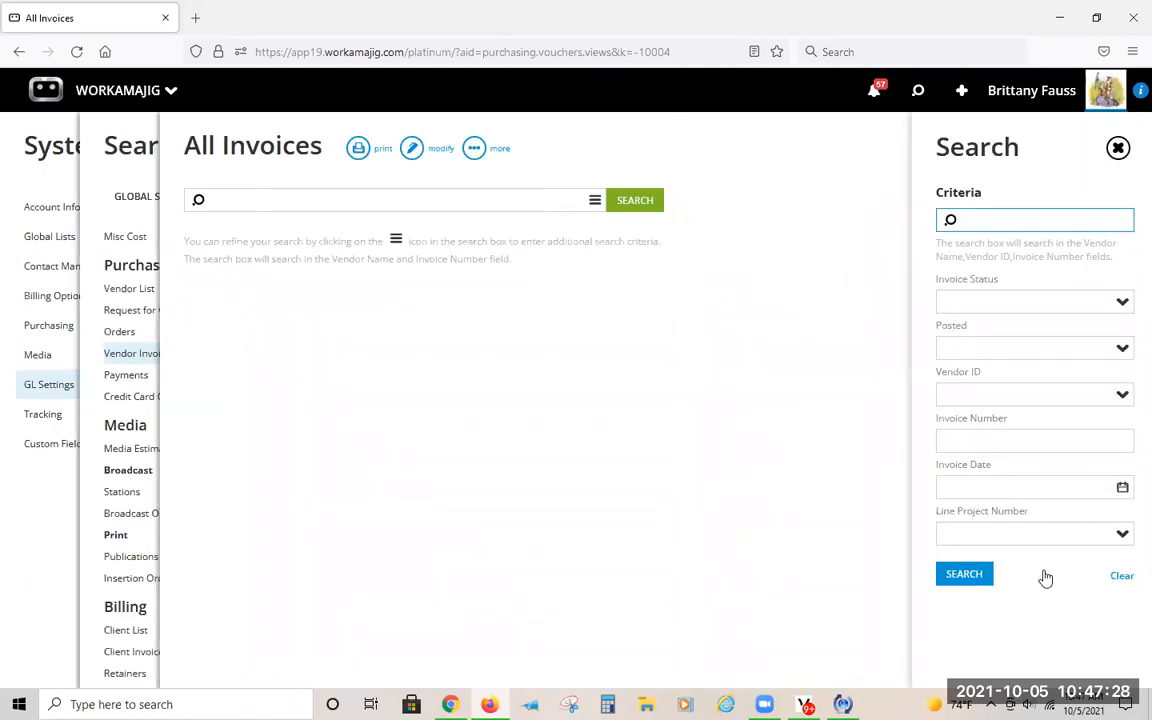
pyautogui.click(1005, 487)
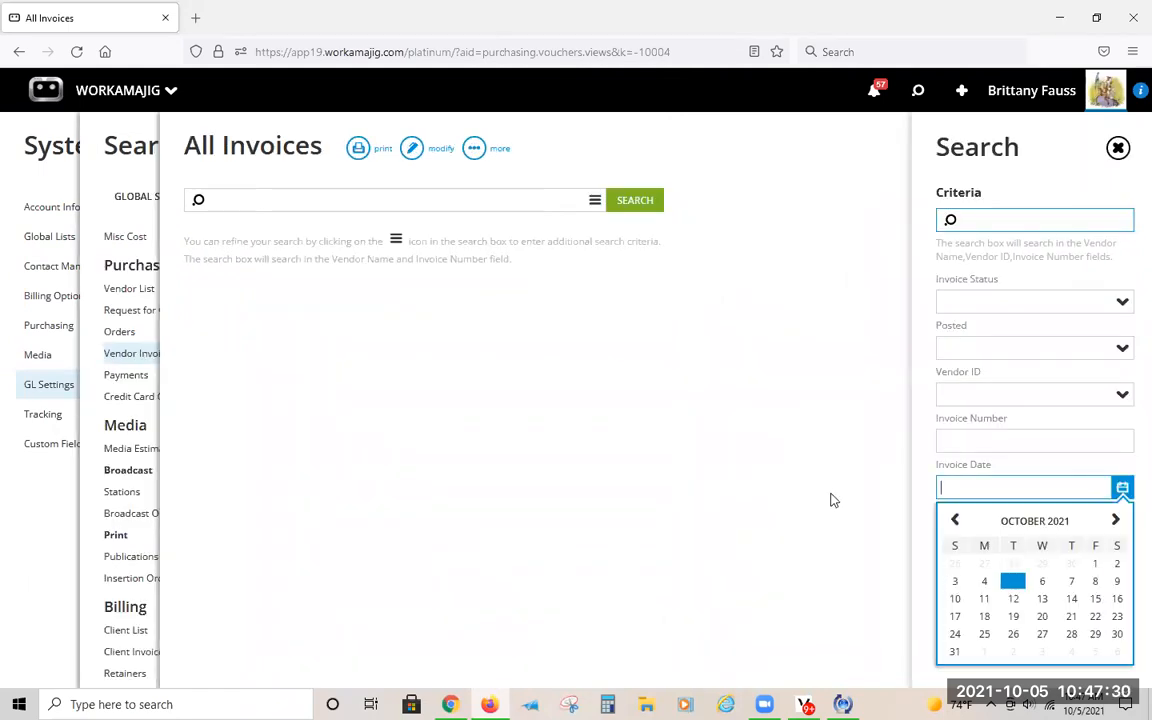
pyautogui.press('Return')
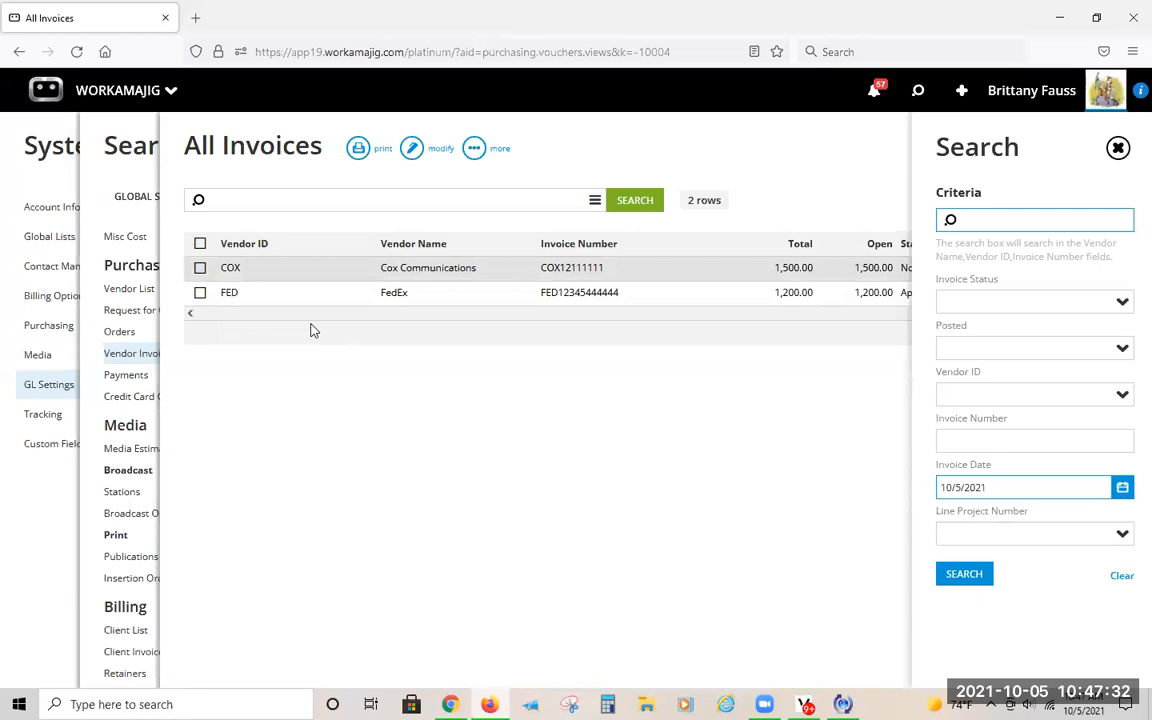
# Step: Open the All view for purchase orders and search for PO dates from 10/5/2021 to 10/6/2021
pyautogui.click(127, 137)
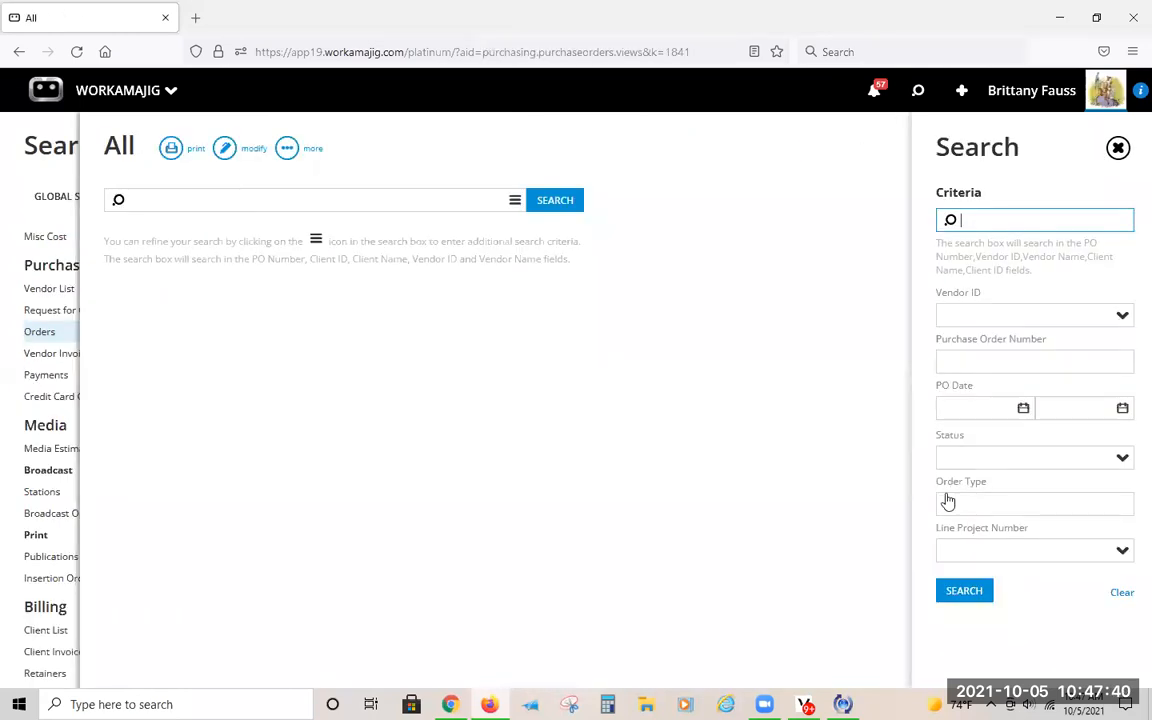
pyautogui.click(921, 503)
pyautogui.click(1093, 410)
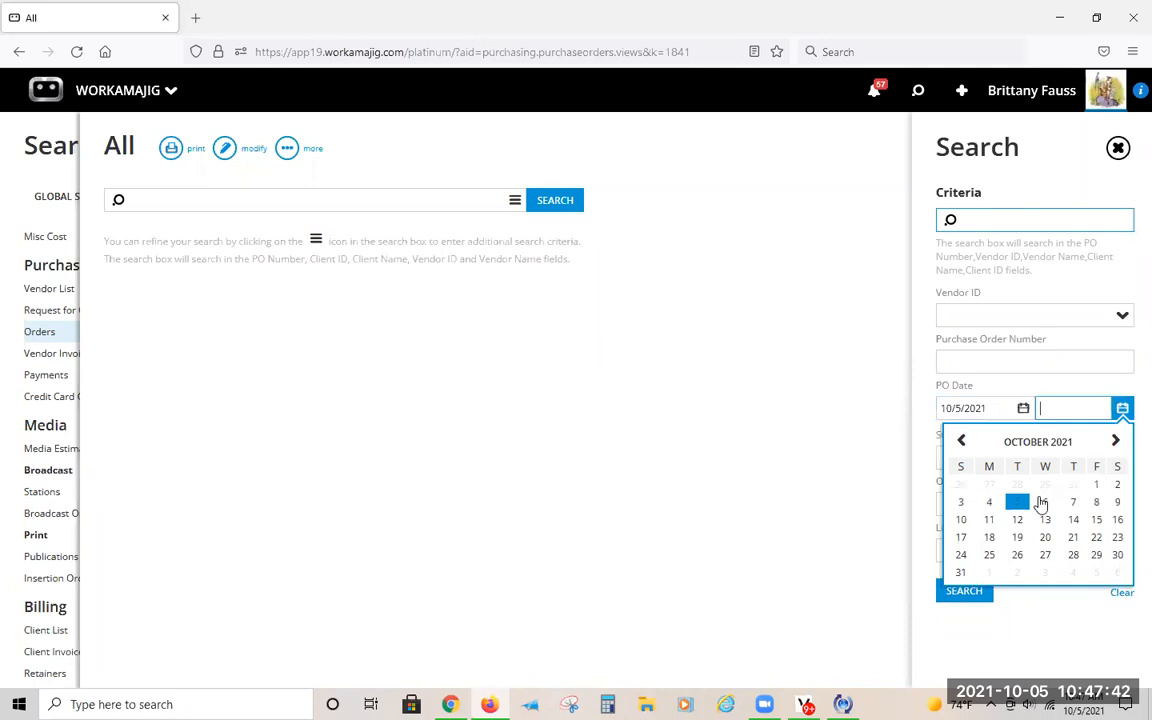
pyautogui.click(1045, 502)
pyautogui.click(964, 590)
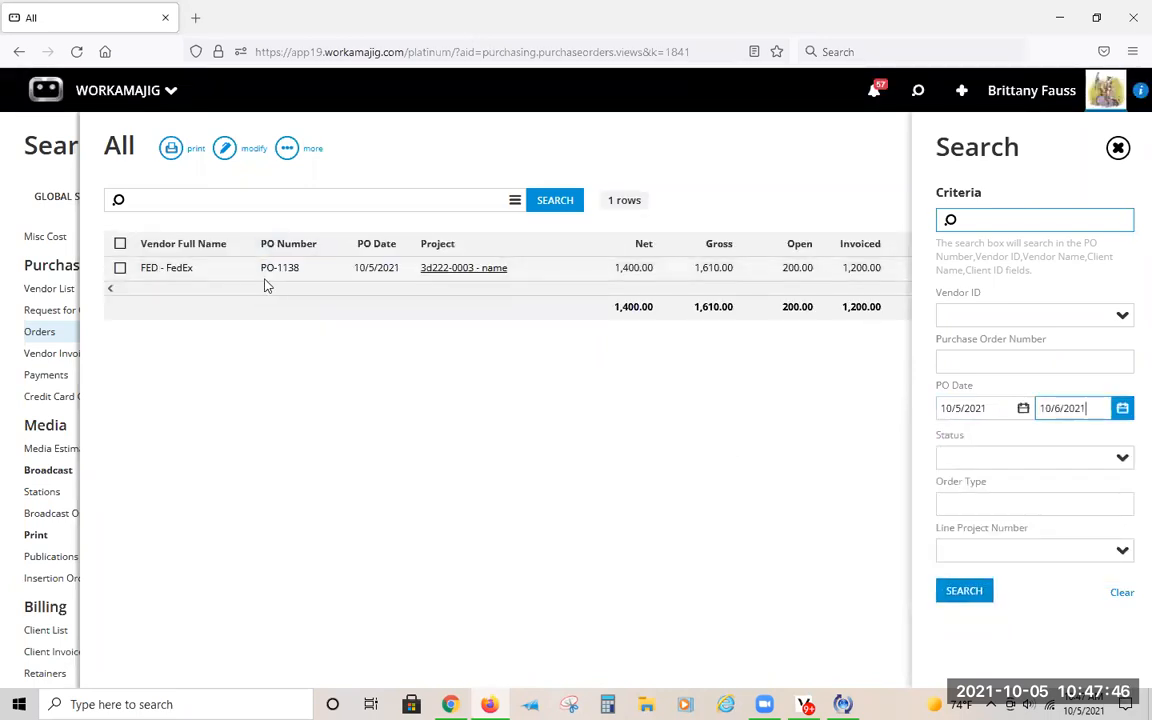
# Step: Search All Credit Card Charges, view the Starbucks charge's details and return to the list
pyautogui.click(44, 151)
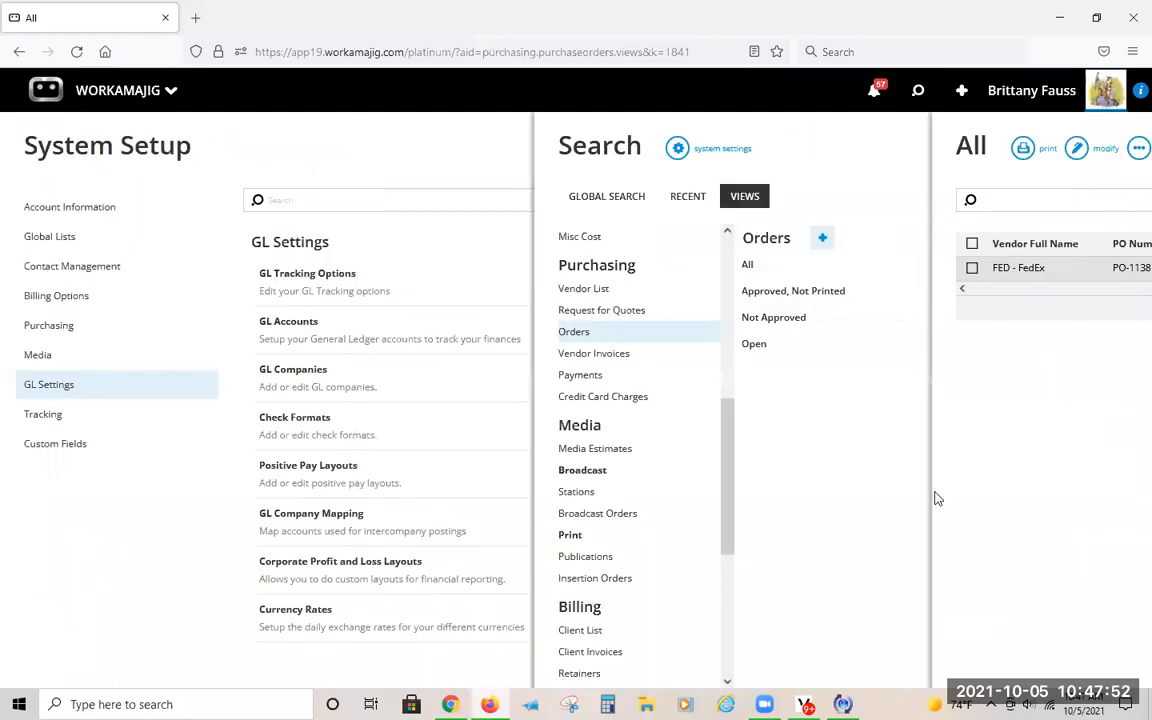
pyautogui.click(603, 396)
pyautogui.click(965, 527)
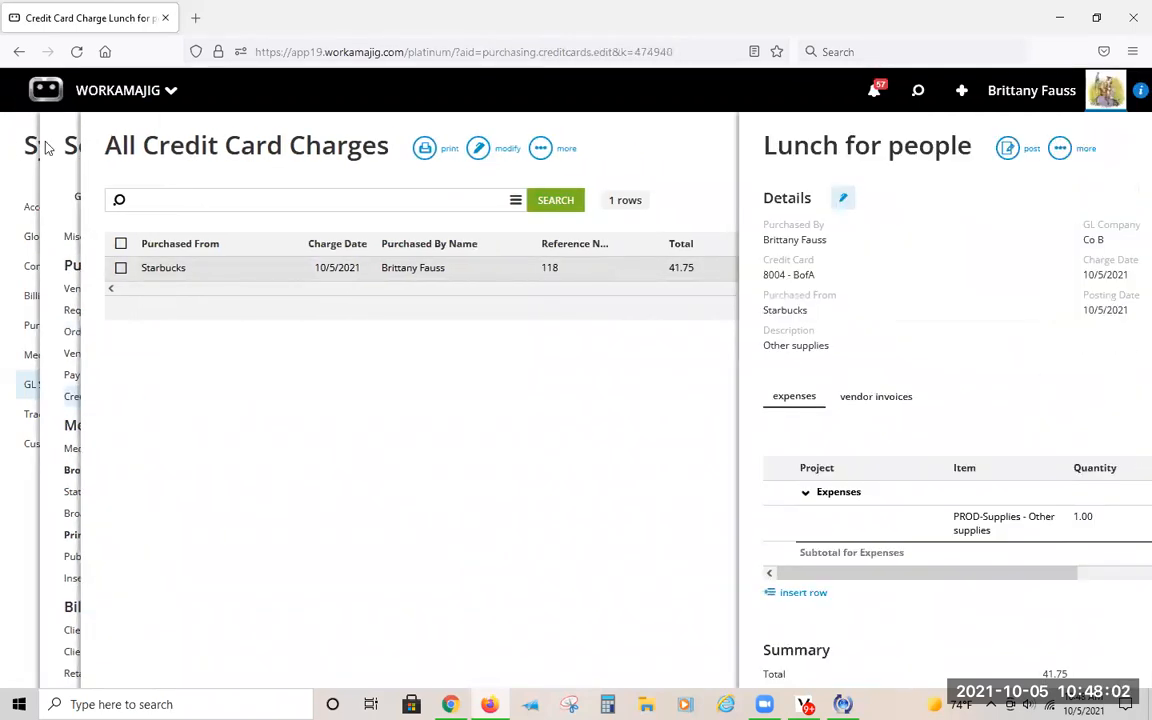
pyautogui.click(340, 111)
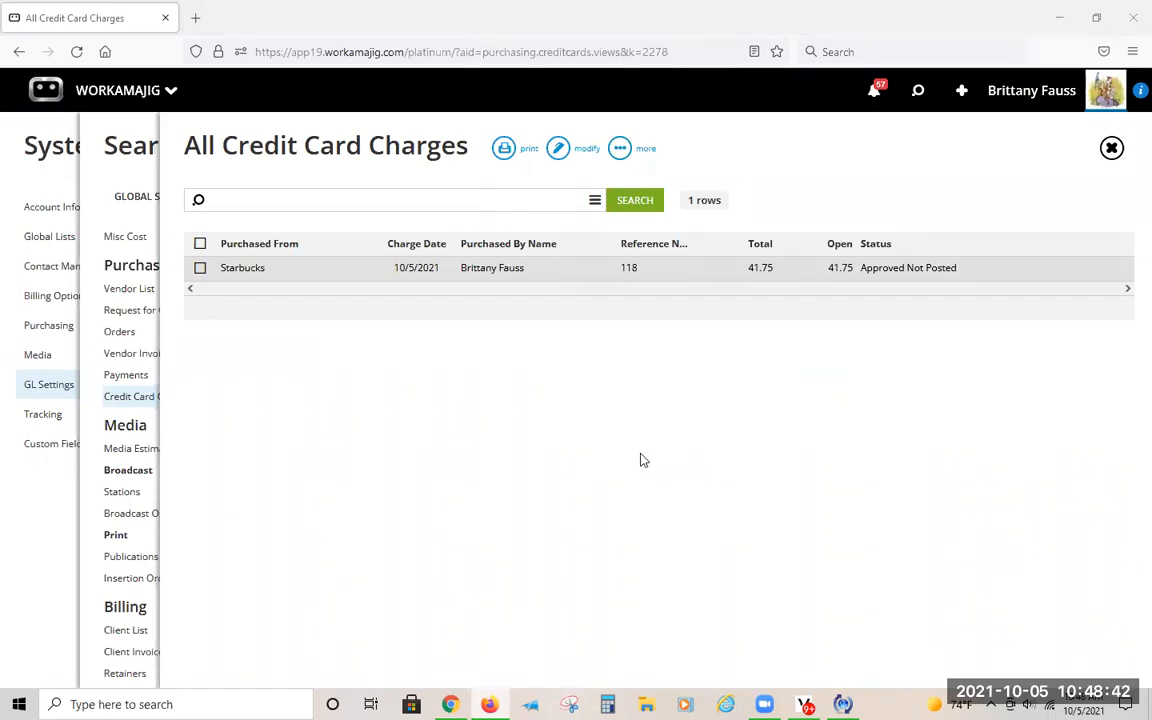
# Step: Go to Today - Purchasing, open the BofA card's incoming charges and examine the transactions in the Credit Card Connector
pyautogui.moveTo(67, 120)
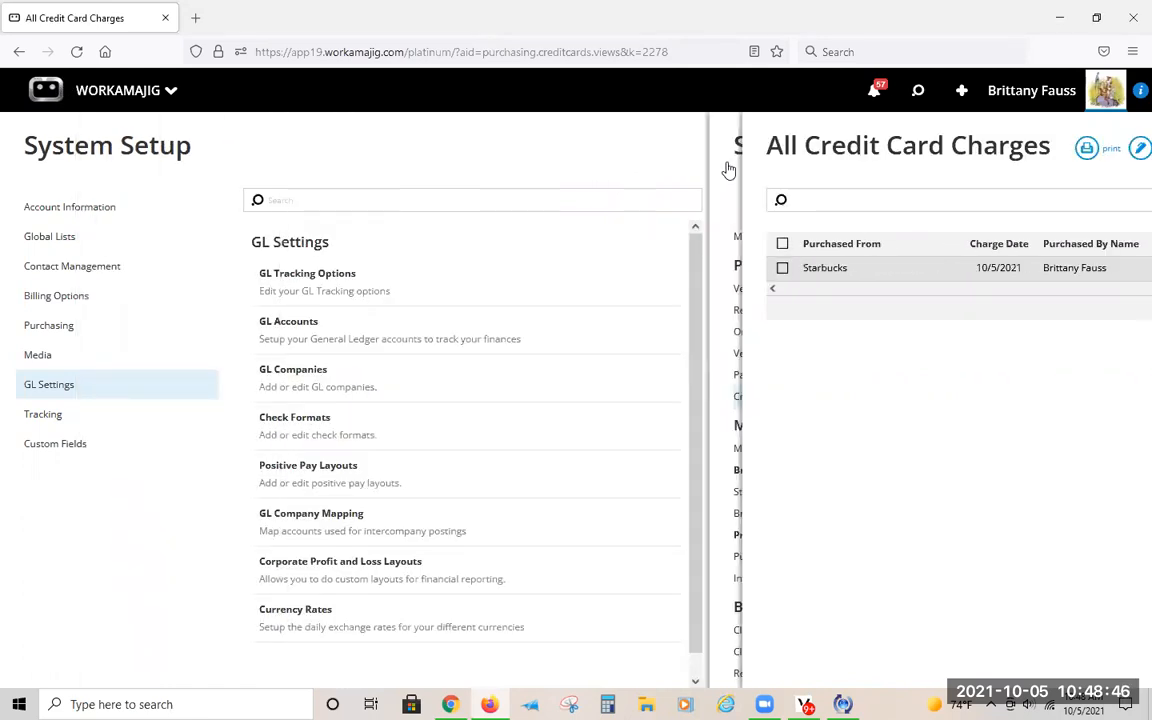
pyautogui.click(85, 90)
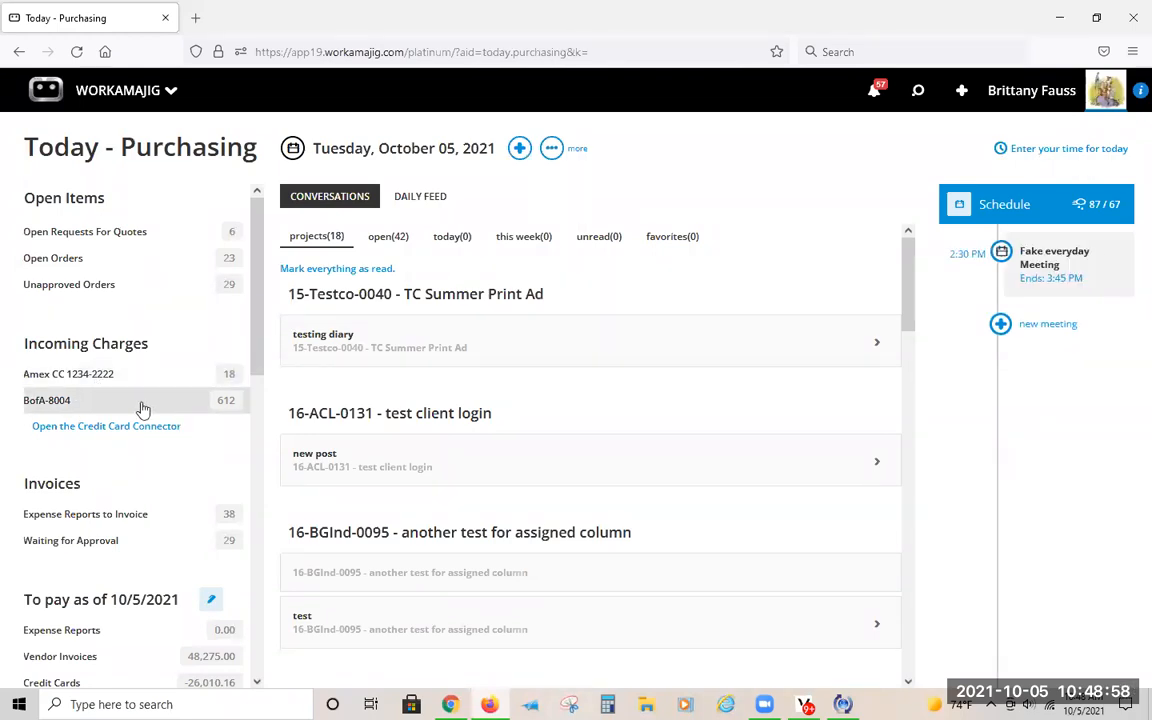
pyautogui.click(210, 401)
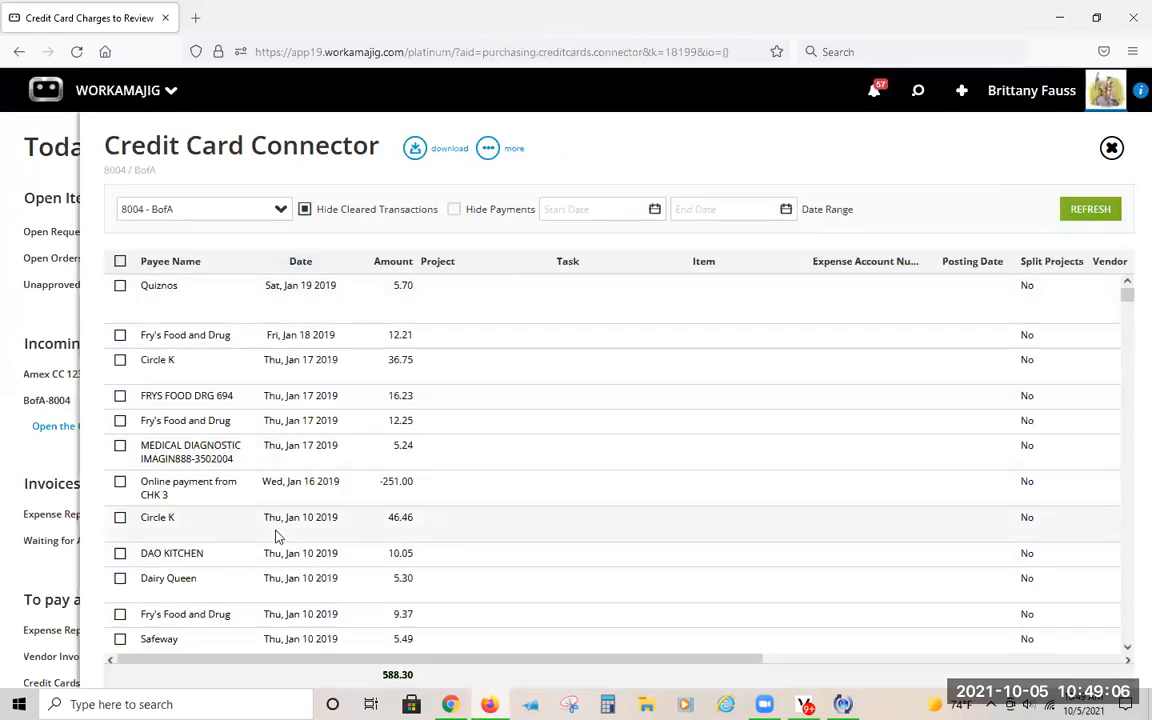
pyautogui.scroll(-3, 276, 540)
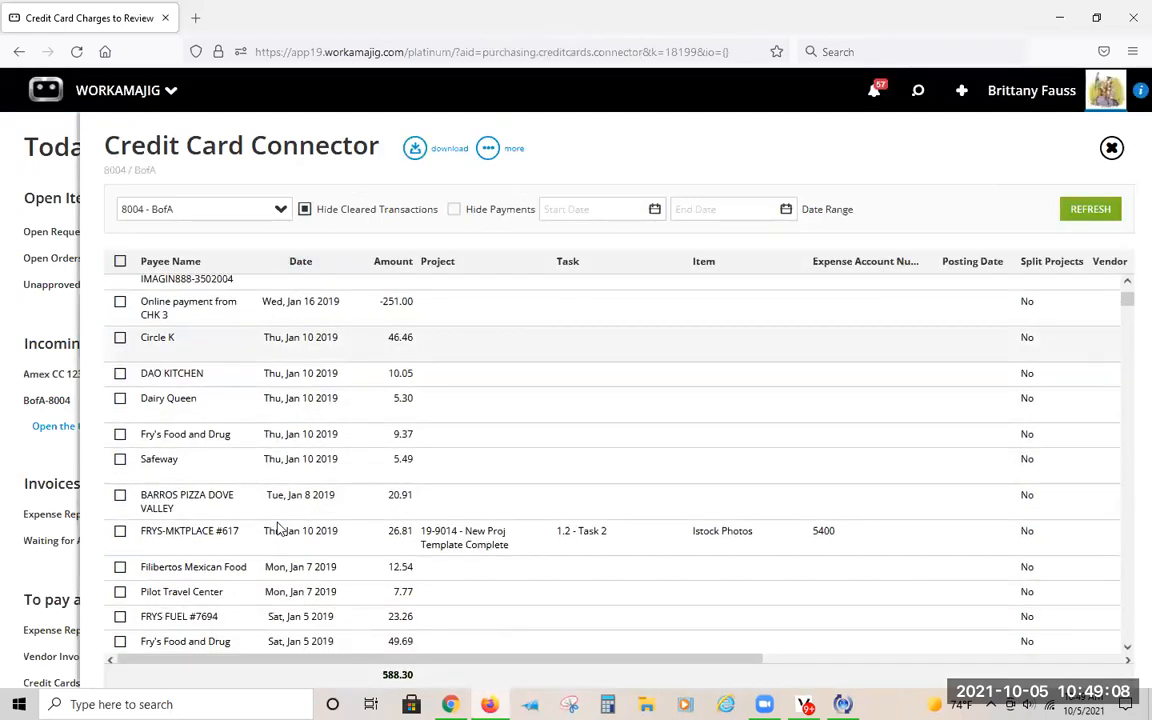
pyautogui.scroll(-5, 280, 530)
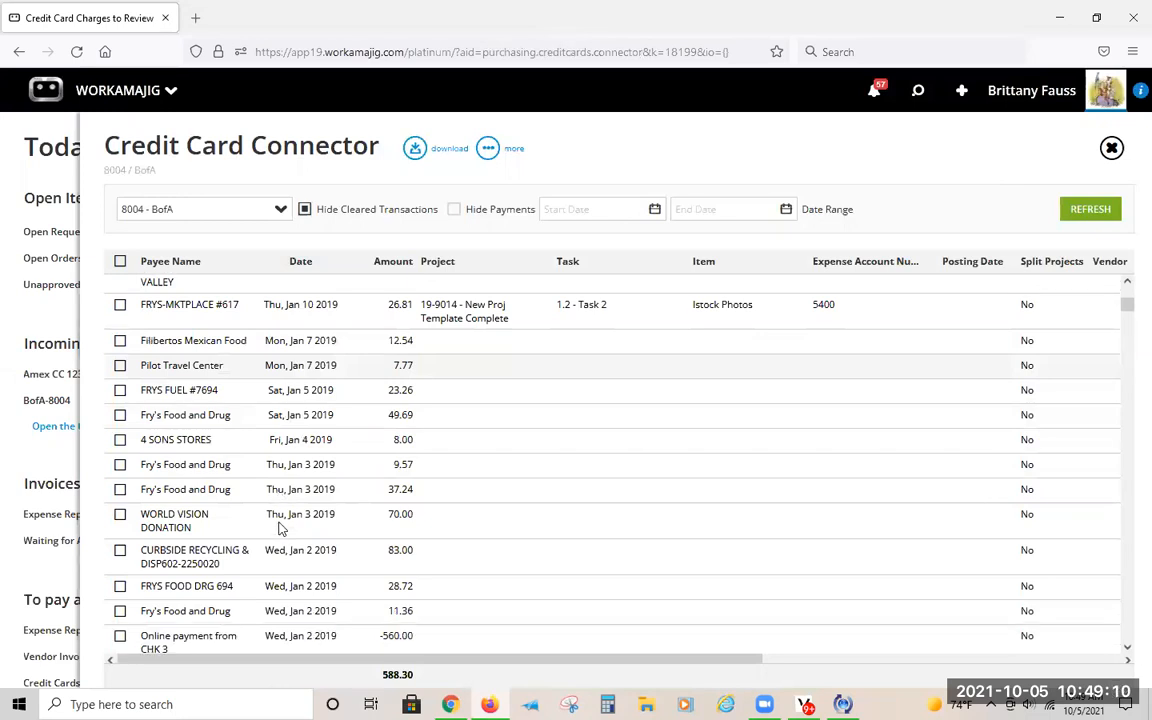
pyautogui.scroll(-10, 280, 530)
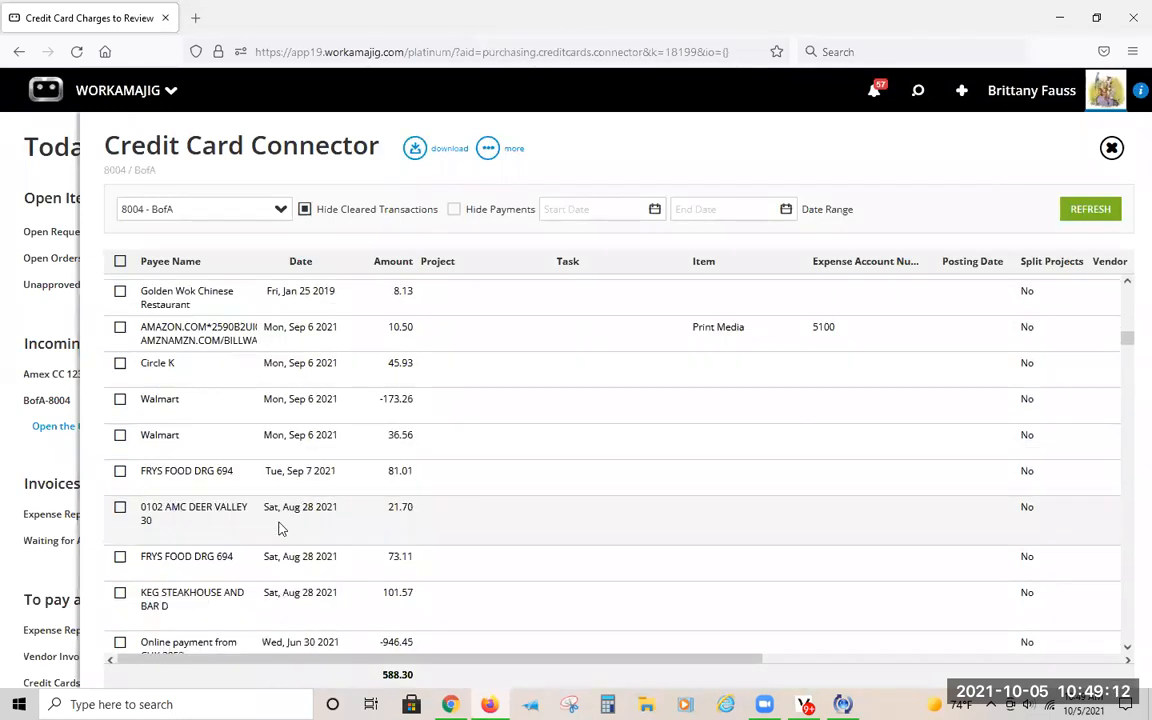
pyautogui.scroll(-5, 225, 140)
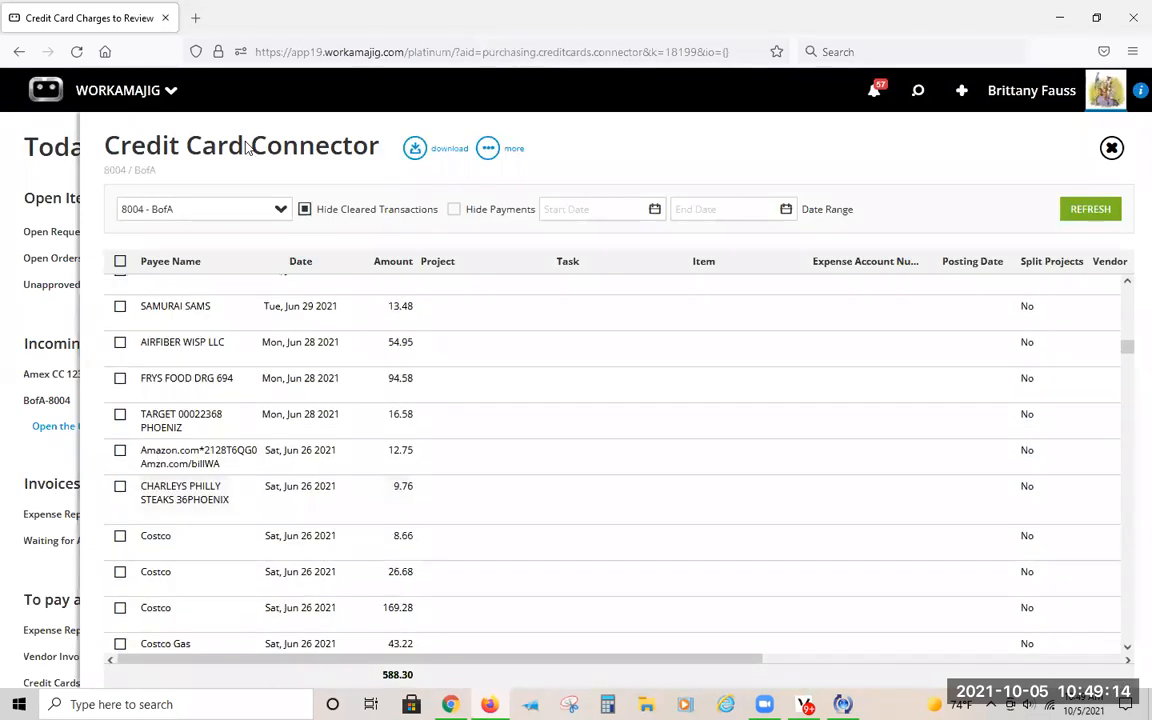
pyautogui.scroll(-5, 350, 510)
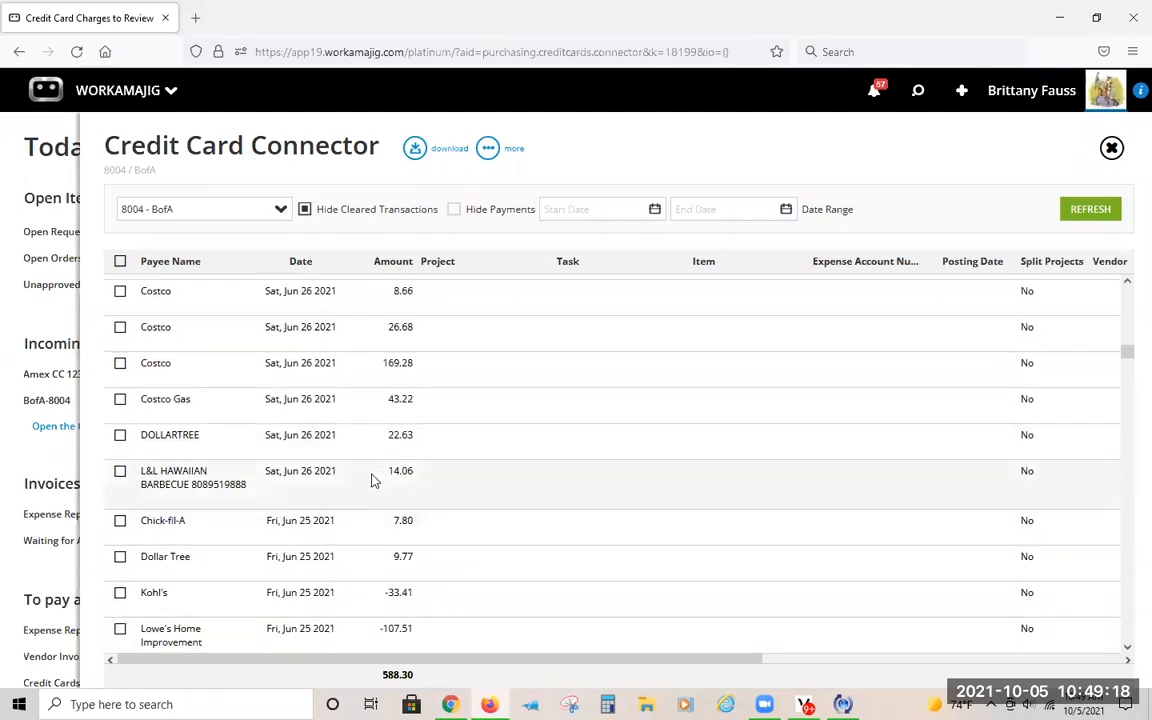
pyautogui.scroll(2, 371, 481)
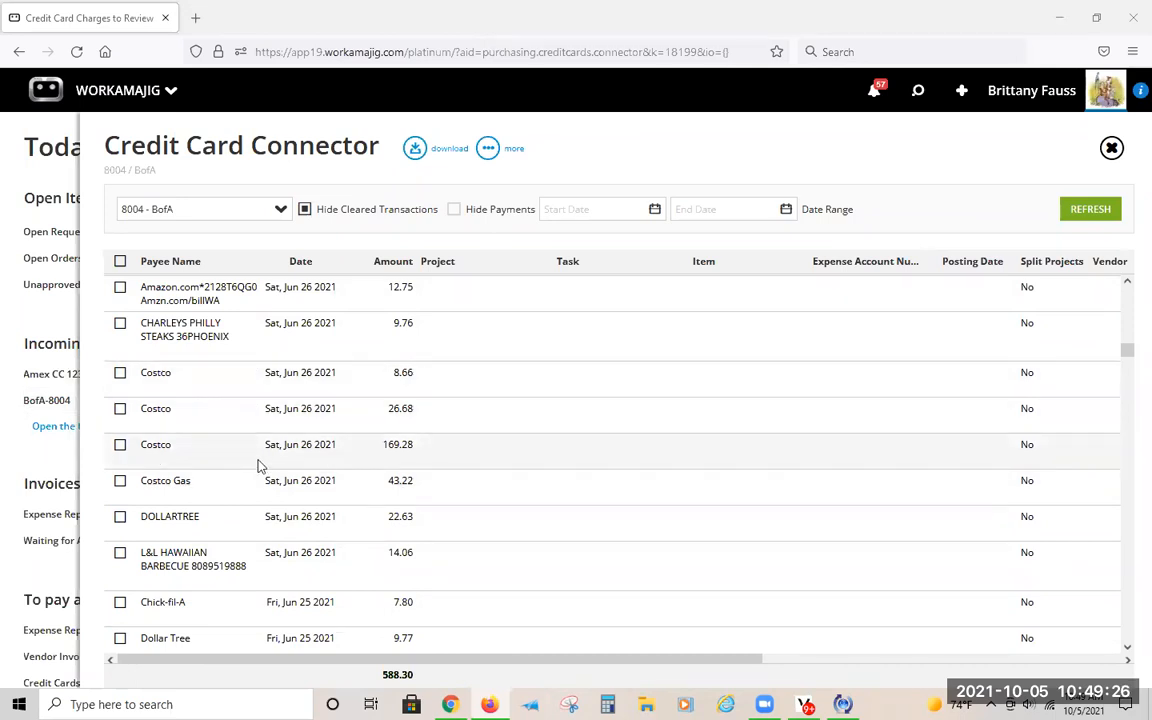
# Step: Select the 169.28 Costco transaction dated 6/26/2021 and assign it to project 3d222-0003
pyautogui.click(120, 445)
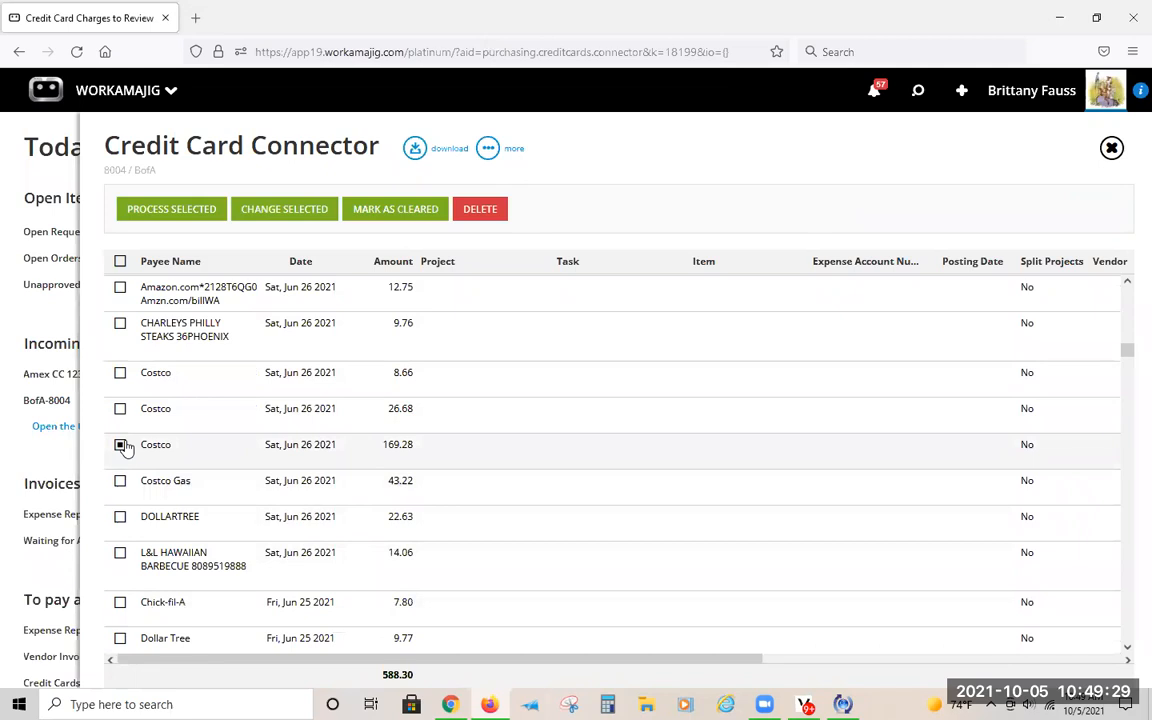
pyautogui.click(502, 449)
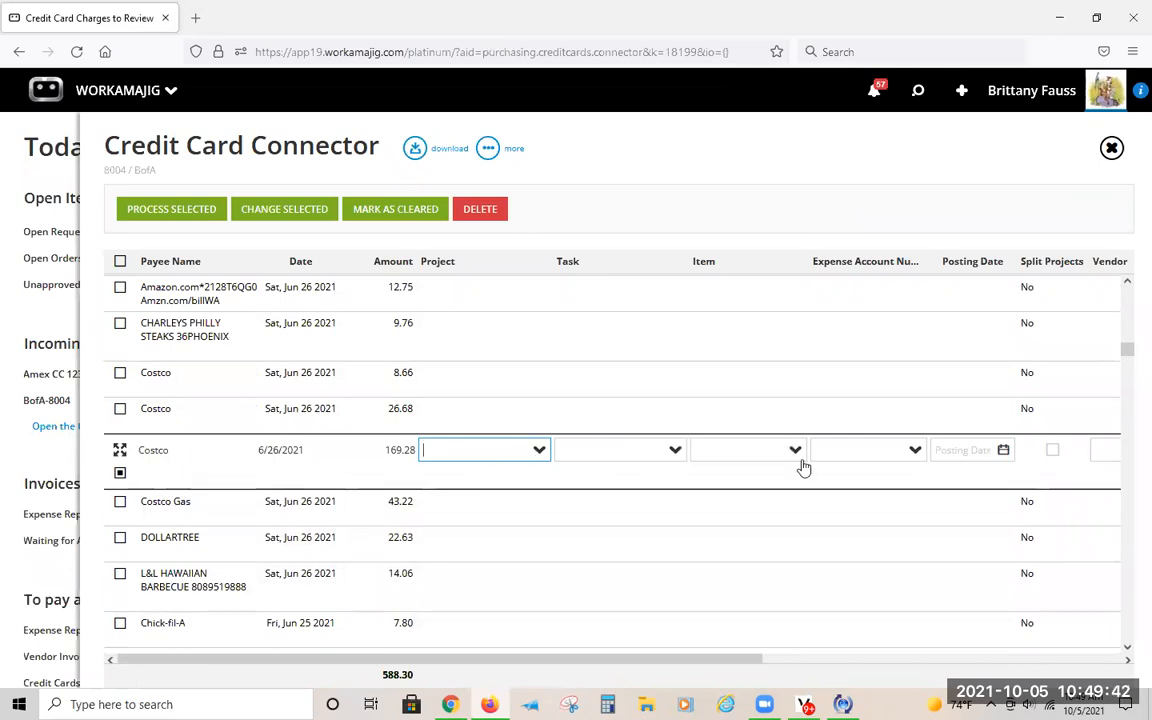
pyautogui.click(539, 450)
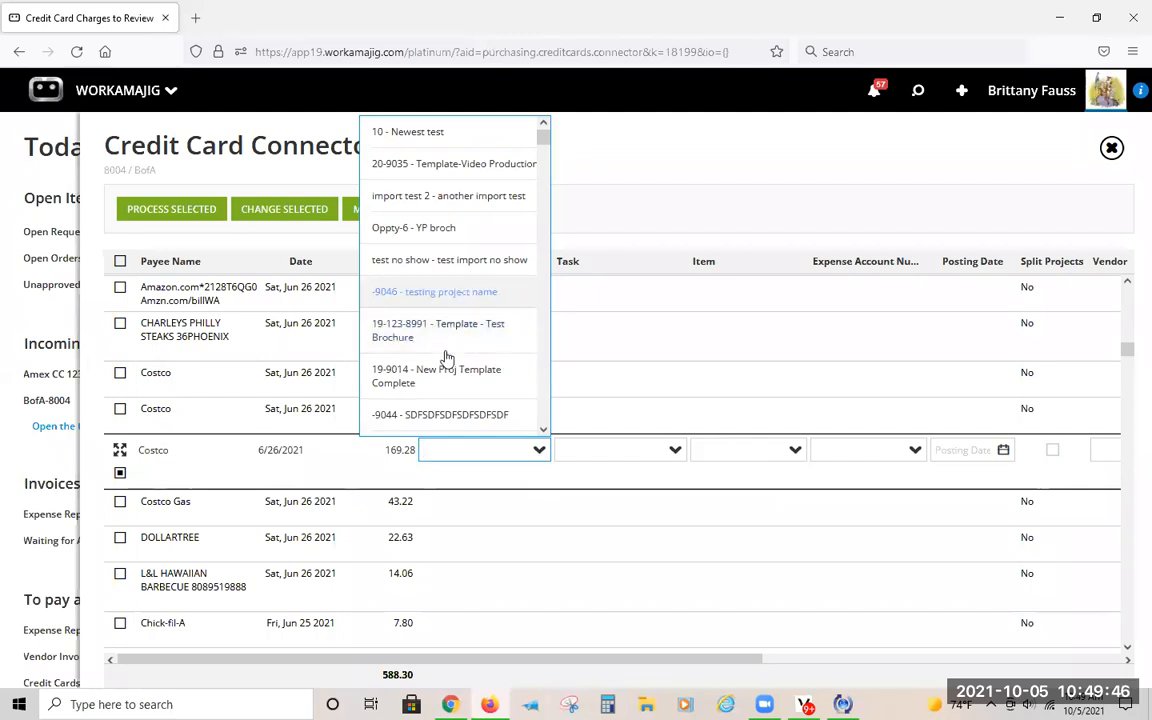
pyautogui.write('0003')
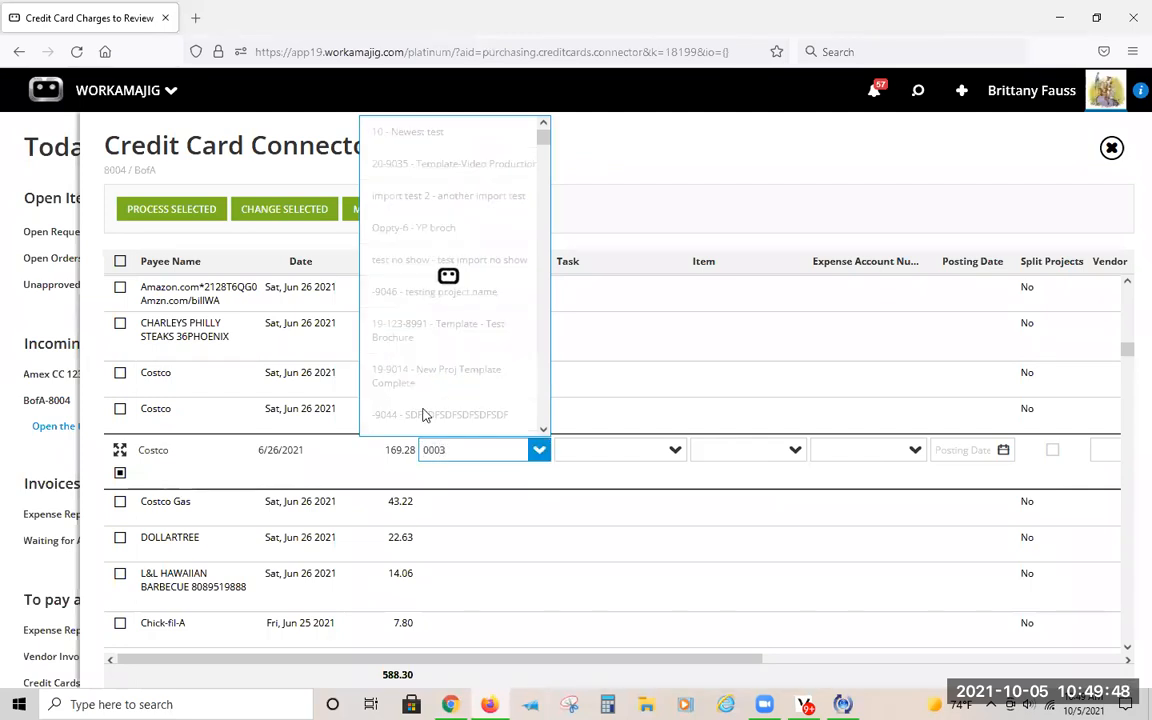
pyautogui.click(538, 478)
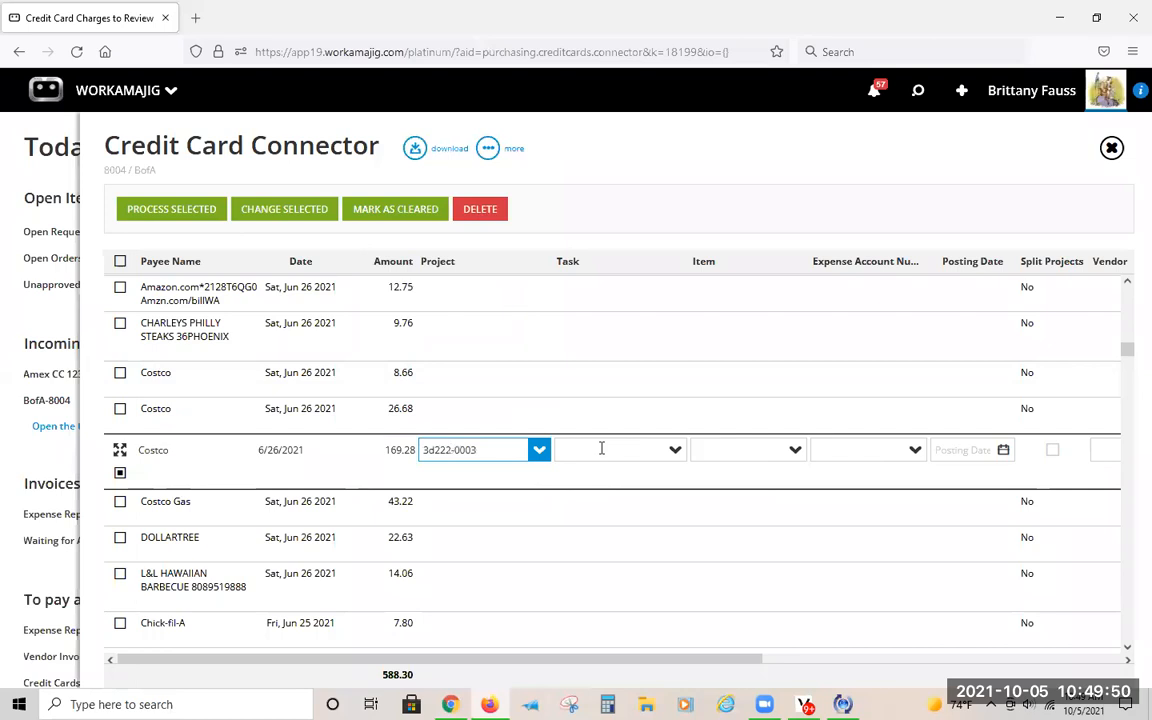
pyautogui.click(602, 447)
# Step: Look through the available items and set the Costco transaction's item to new item
pyautogui.click(762, 454)
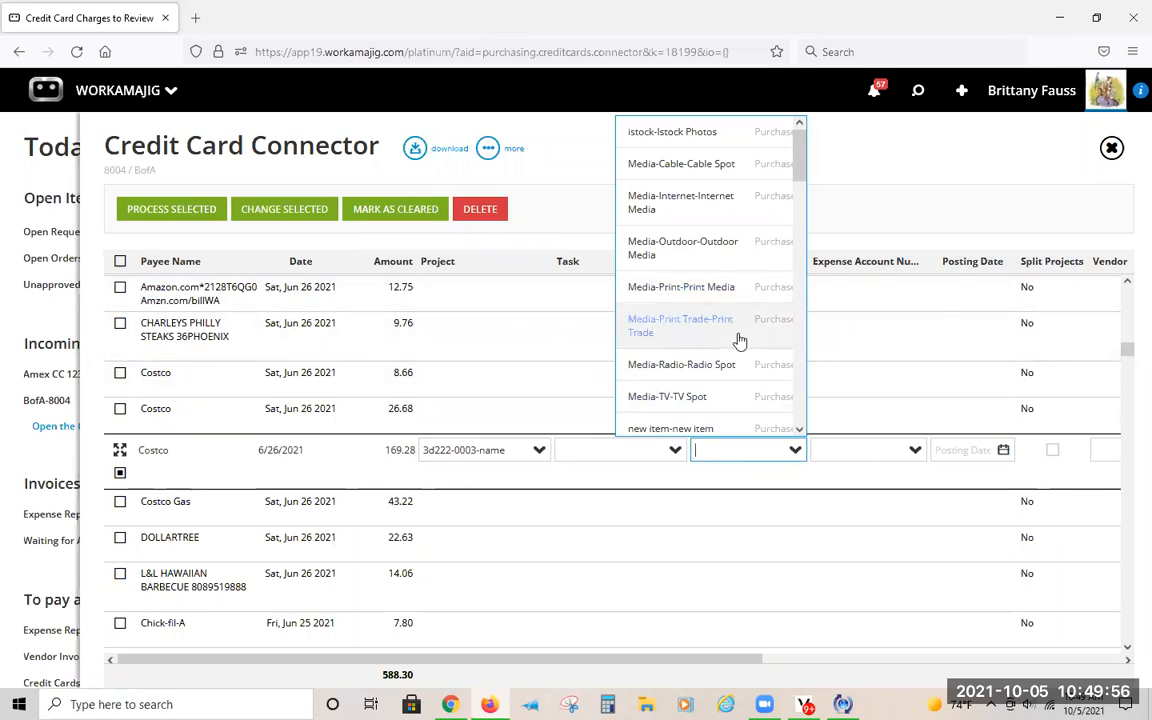
pyautogui.scroll(-3, 740, 337)
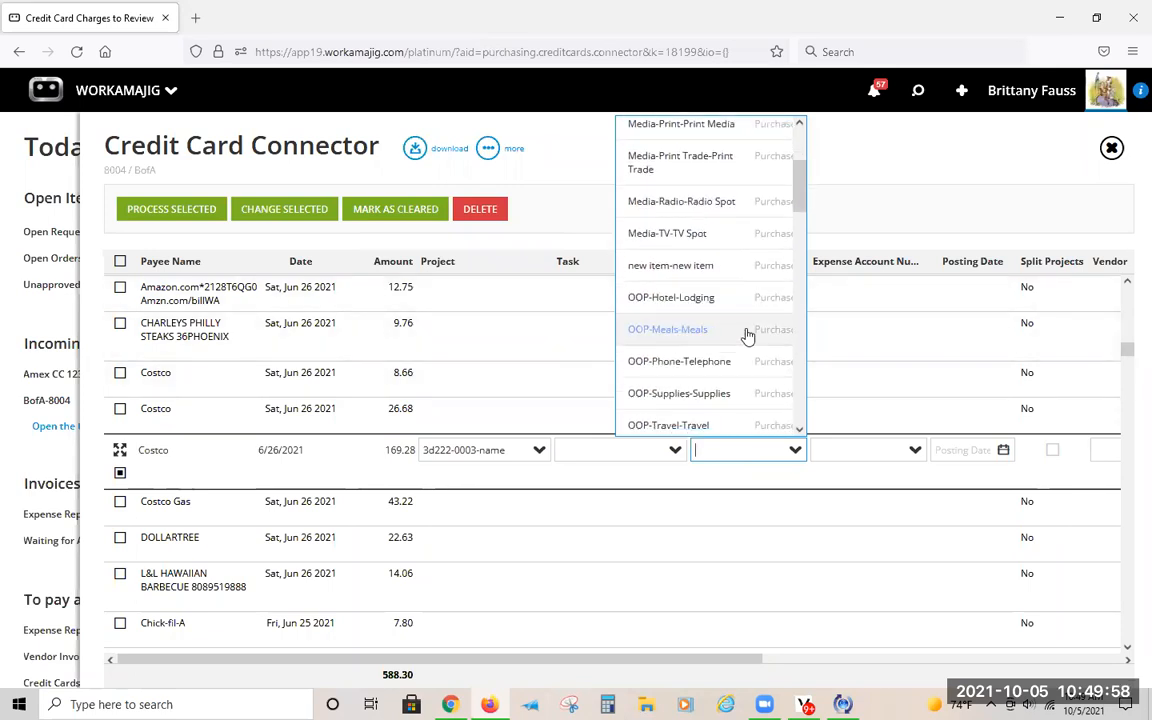
pyautogui.scroll(-5, 747, 335)
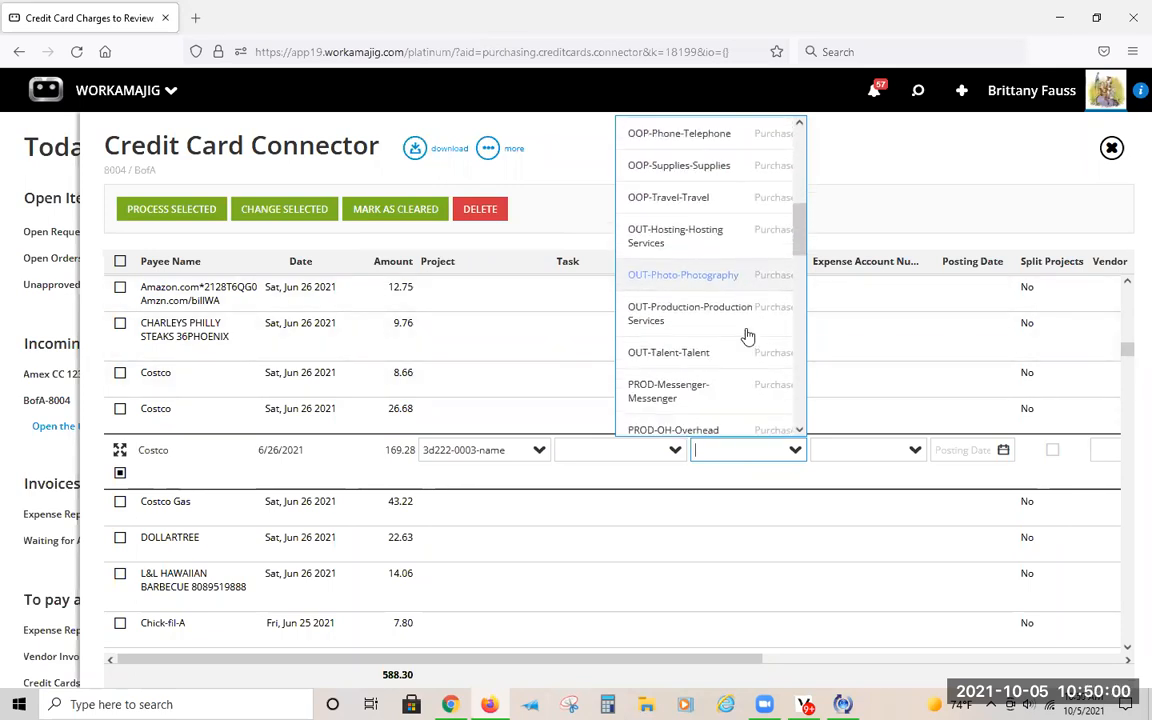
pyautogui.scroll(-5, 747, 335)
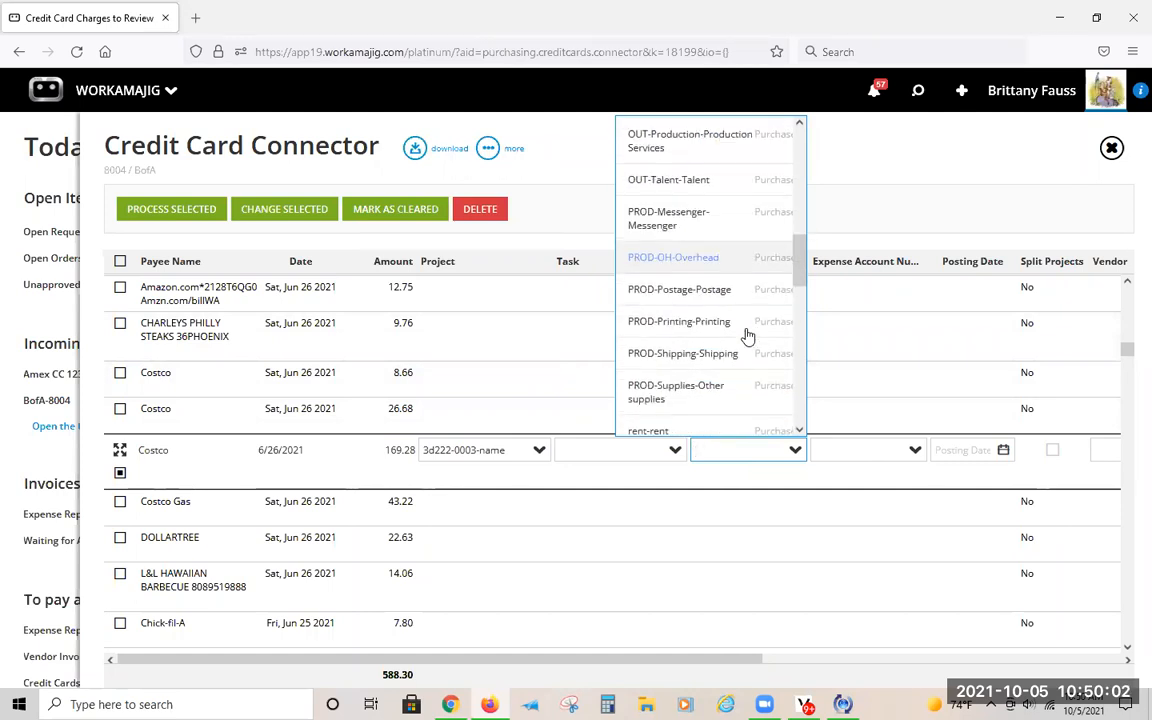
pyautogui.scroll(-3, 750, 335)
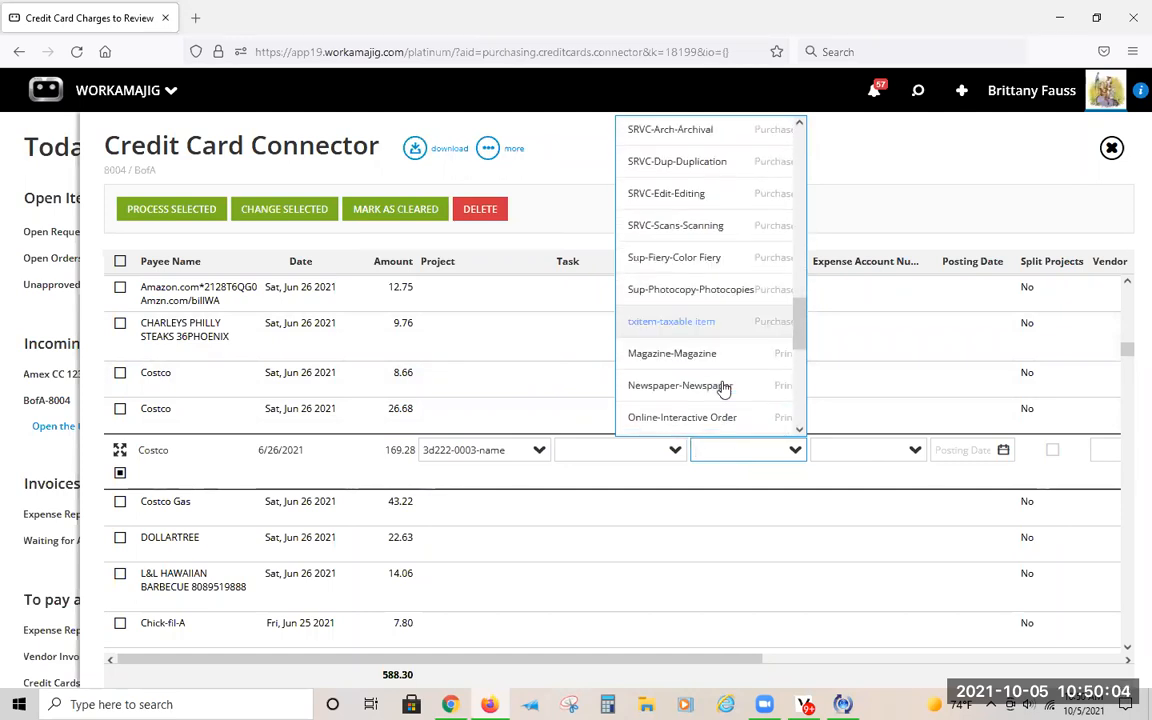
pyautogui.scroll(-5, 760, 388)
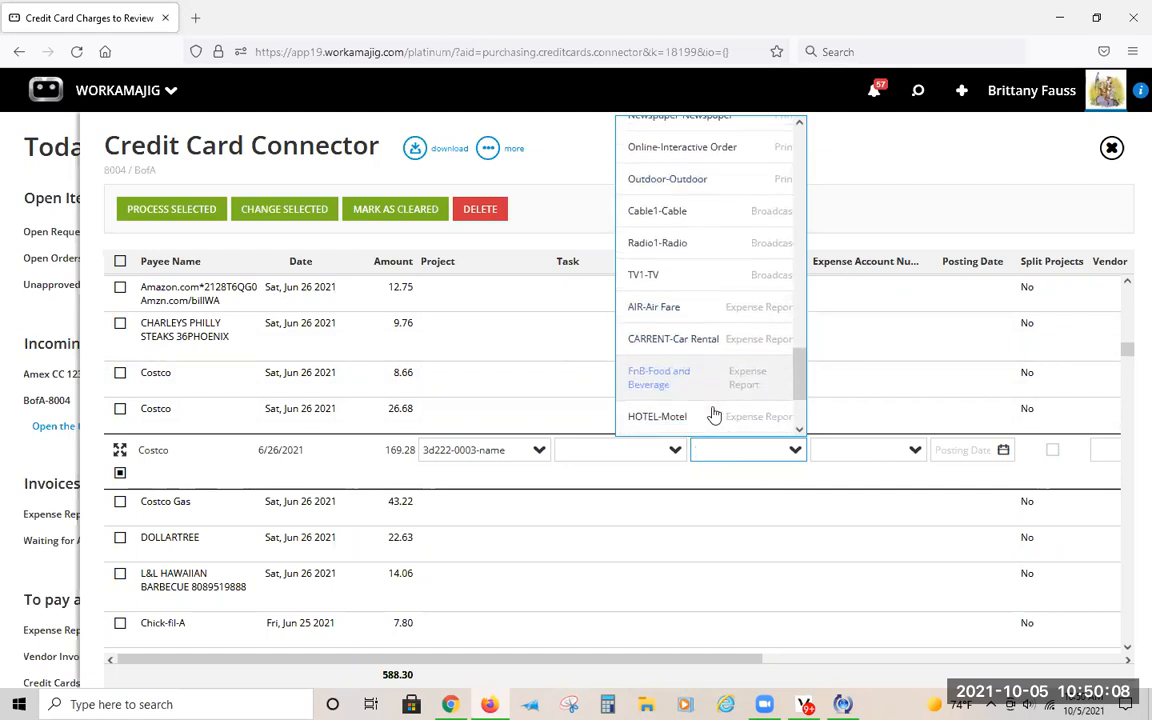
pyautogui.scroll(8, 712, 412)
pyautogui.scroll(5, 703, 140)
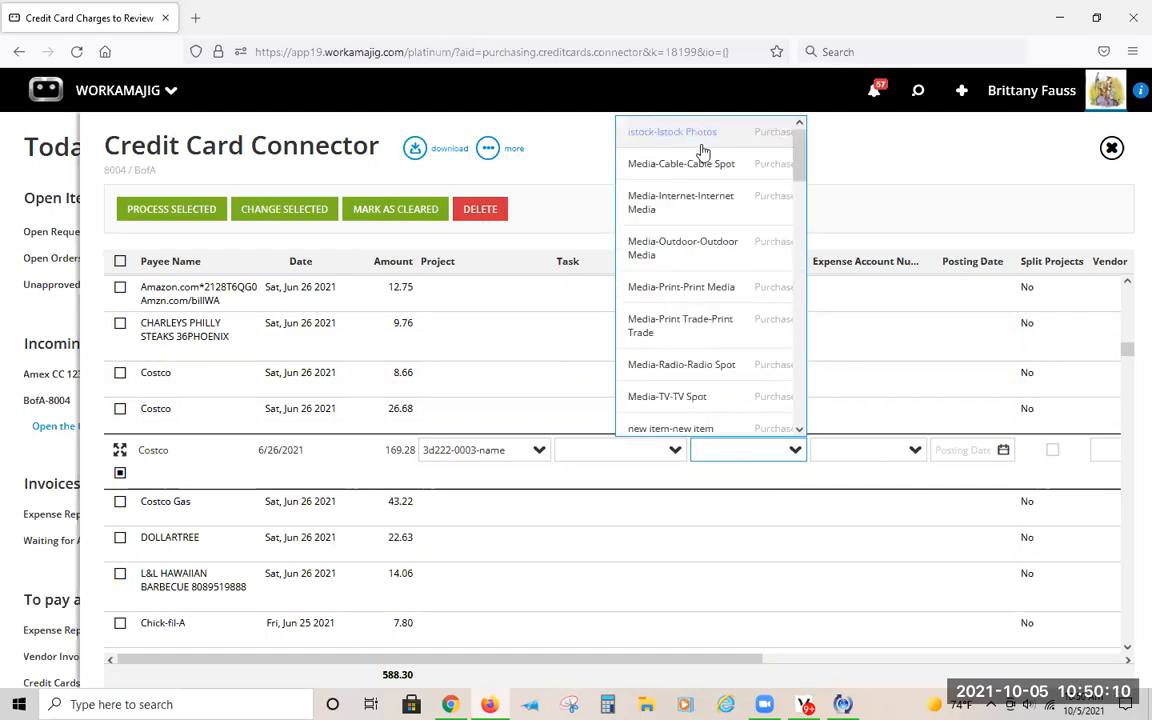
pyautogui.scroll(-3, 712, 320)
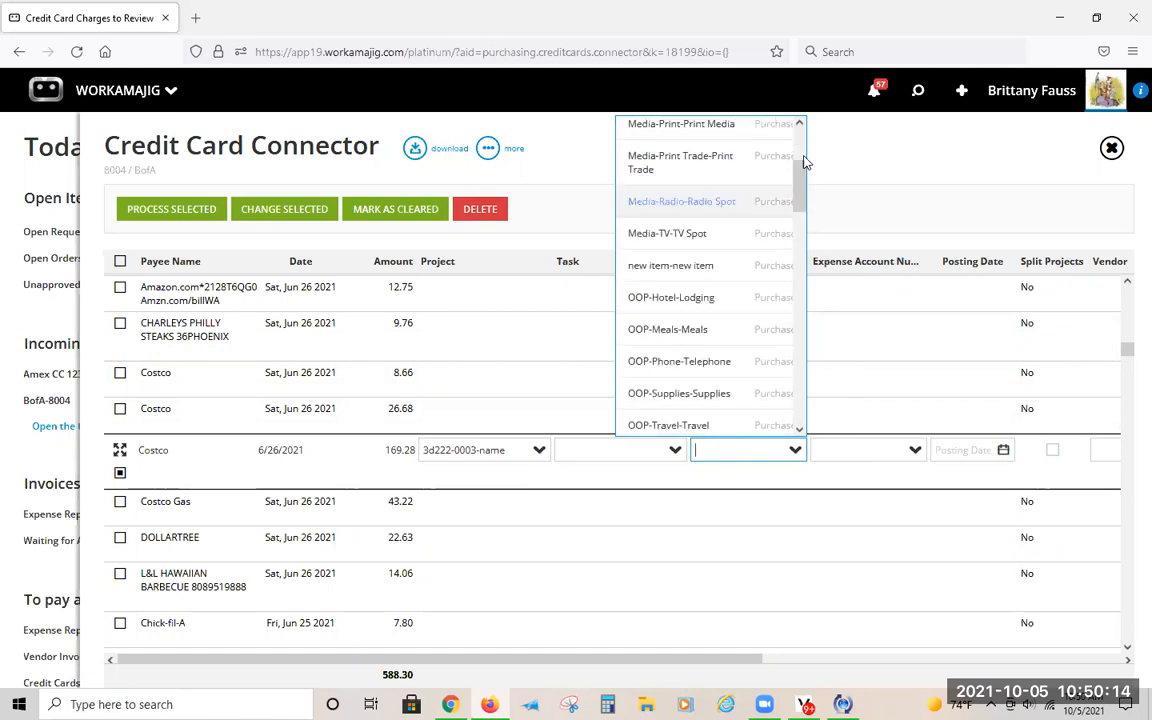
pyautogui.click(670, 265)
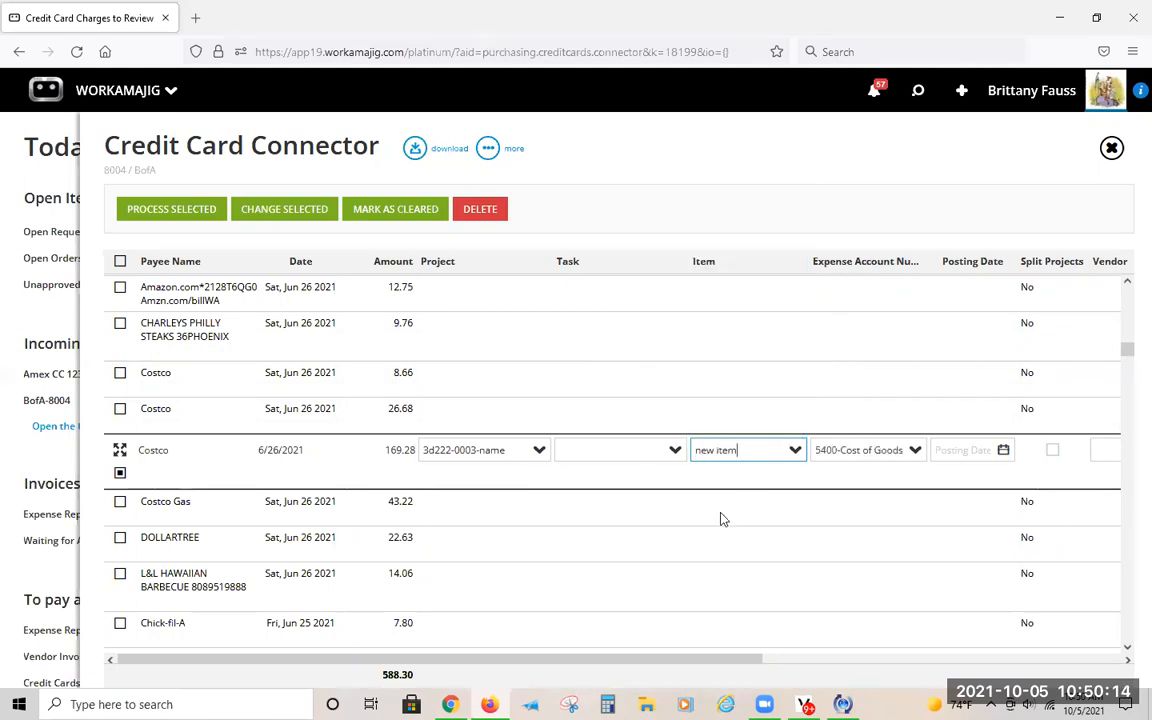
pyautogui.click(915, 452)
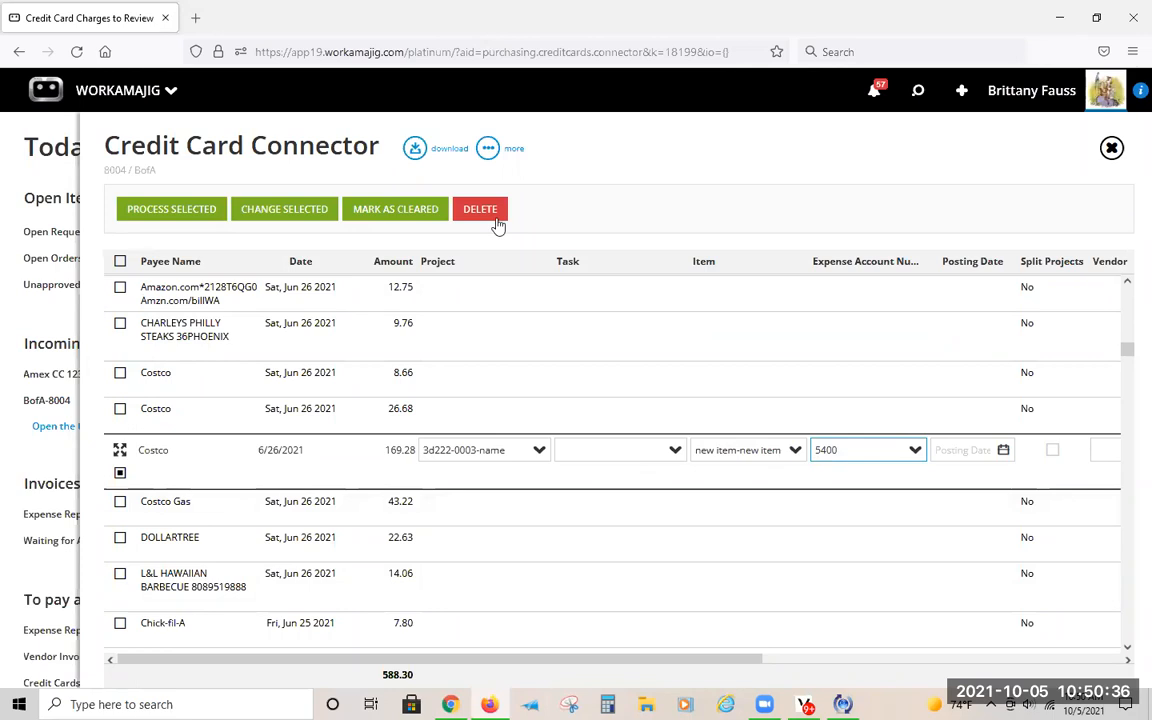
# Step: Process the selected Costco transaction and return to Today - Purchasing
pyautogui.click(147, 218)
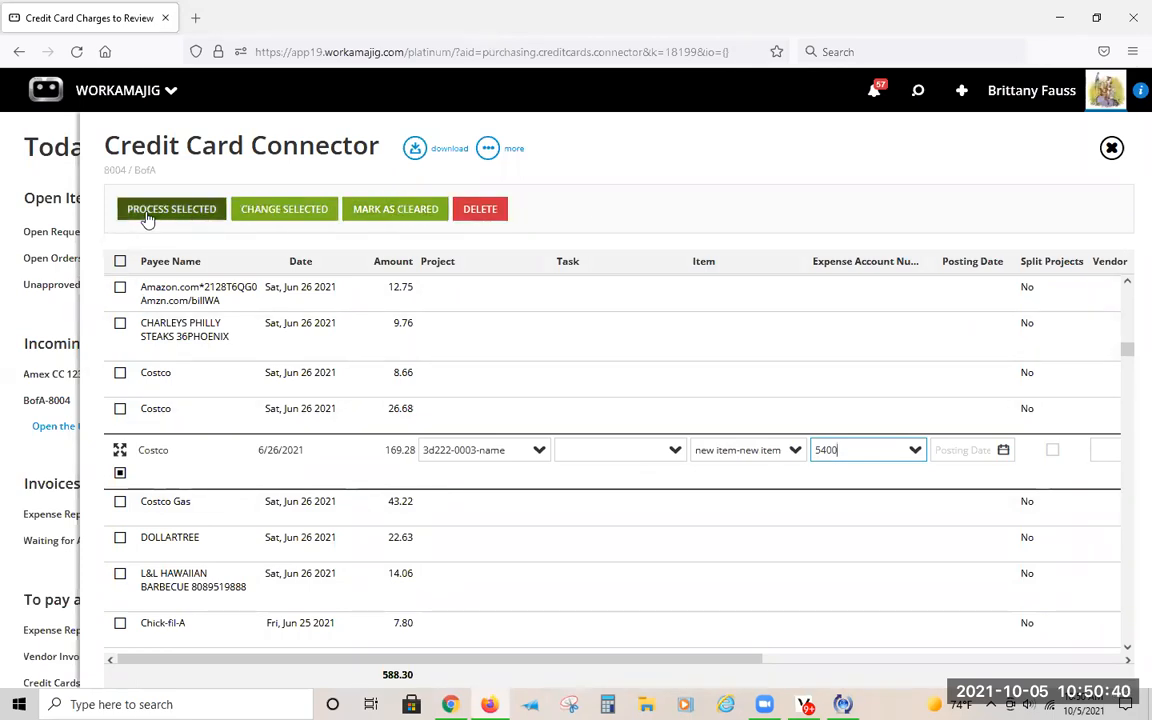
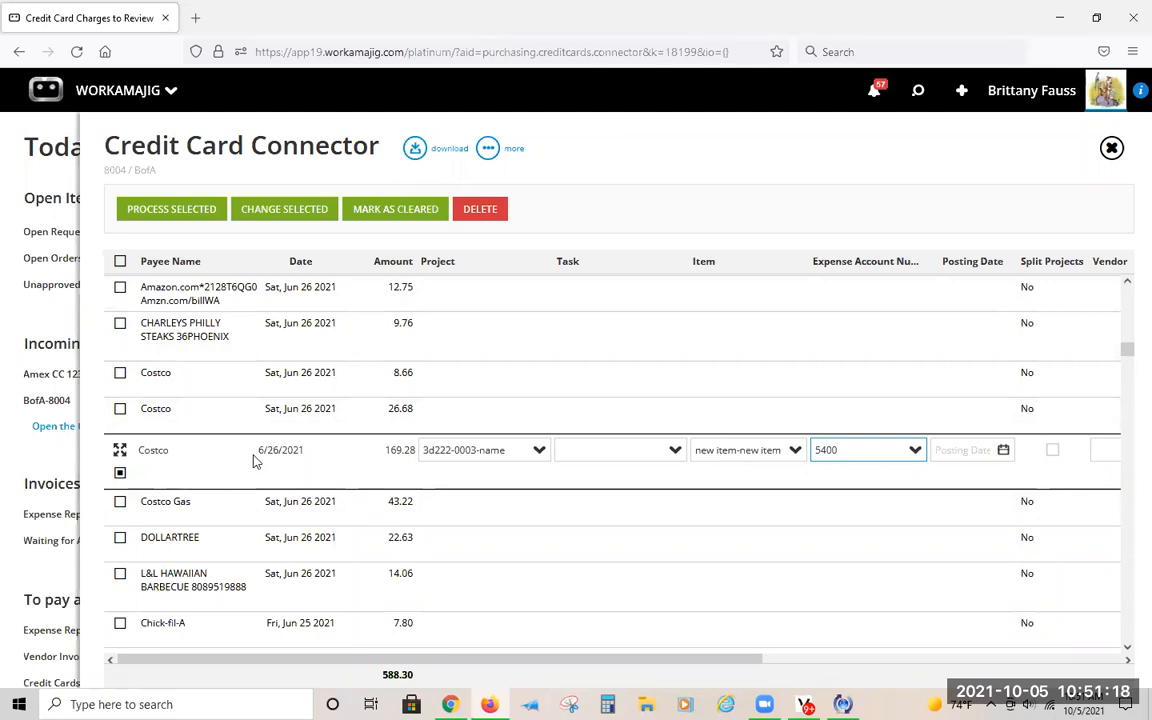
pyautogui.click(190, 212)
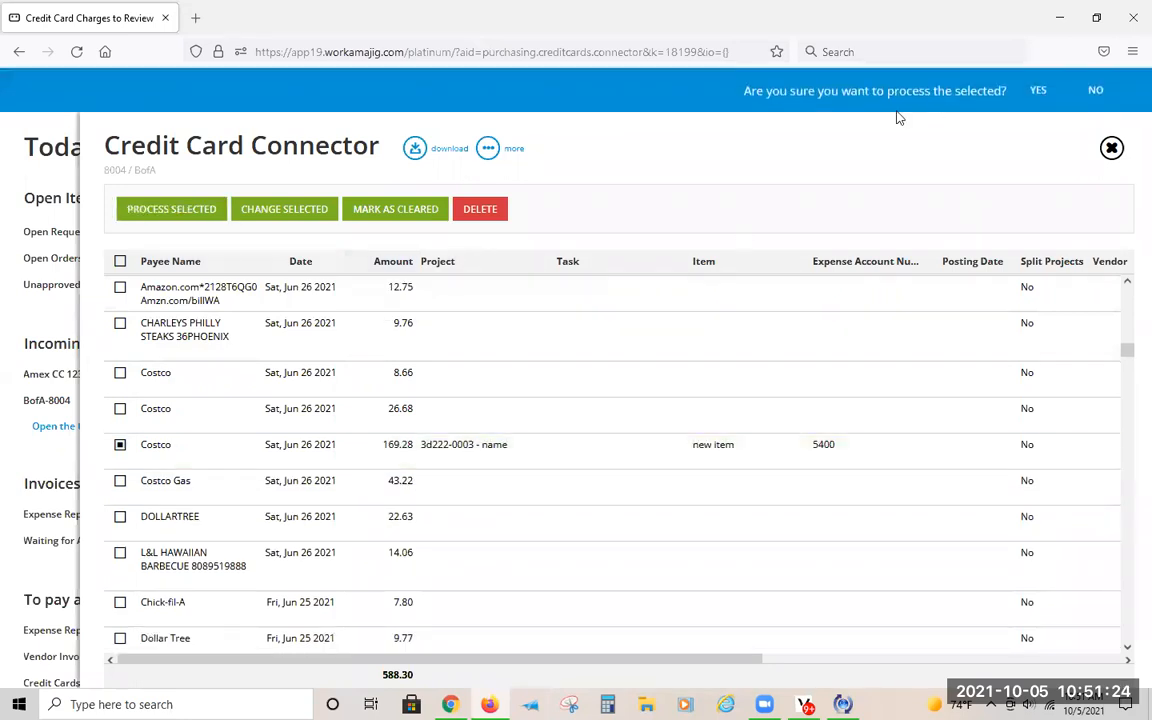
pyautogui.click(1038, 90)
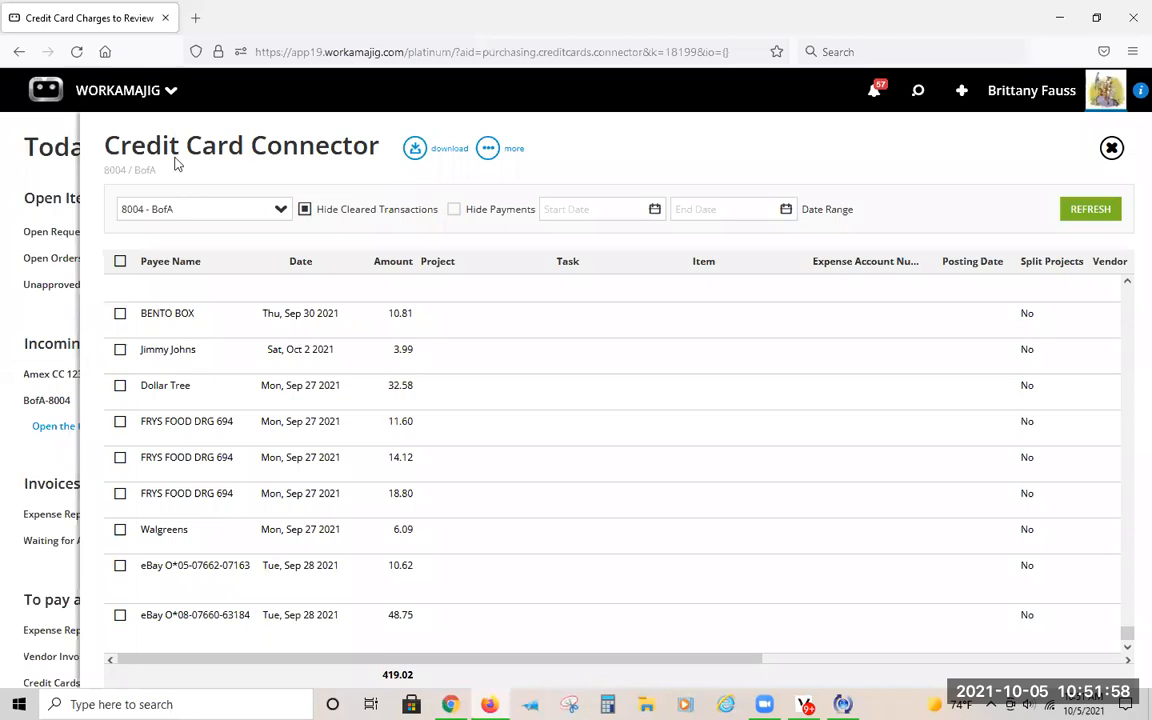
pyautogui.click(60, 150)
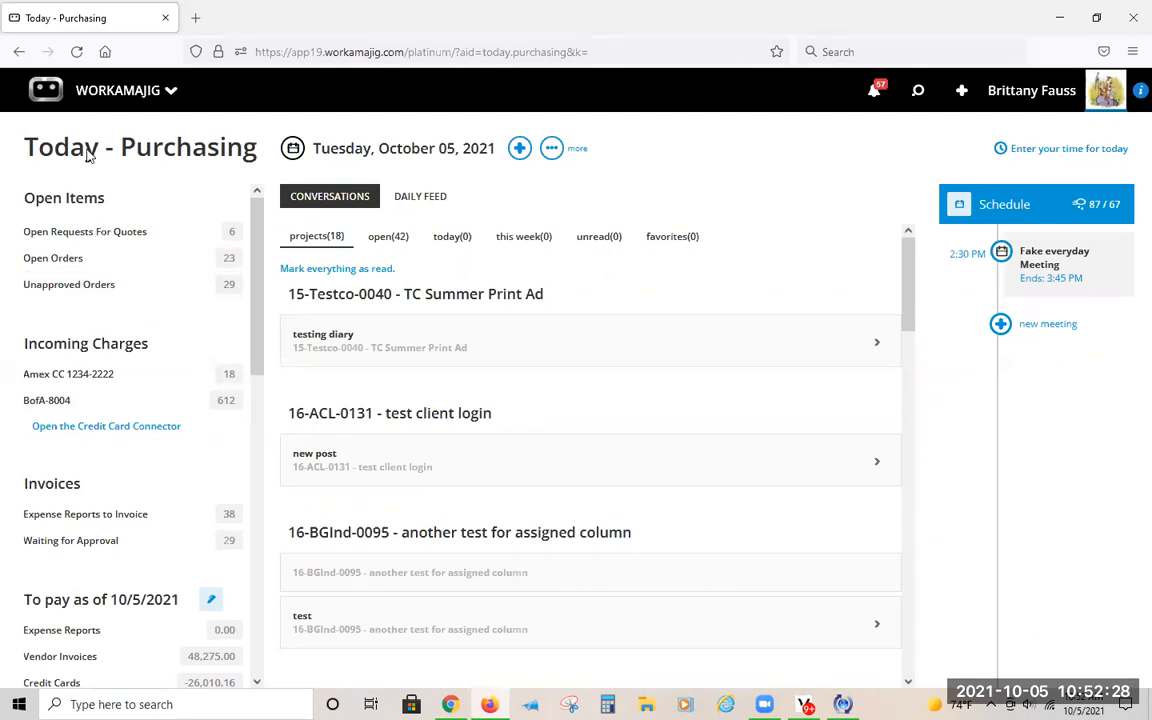
# Step: Open the Purchasing settings in System Setup
pyautogui.click(138, 102)
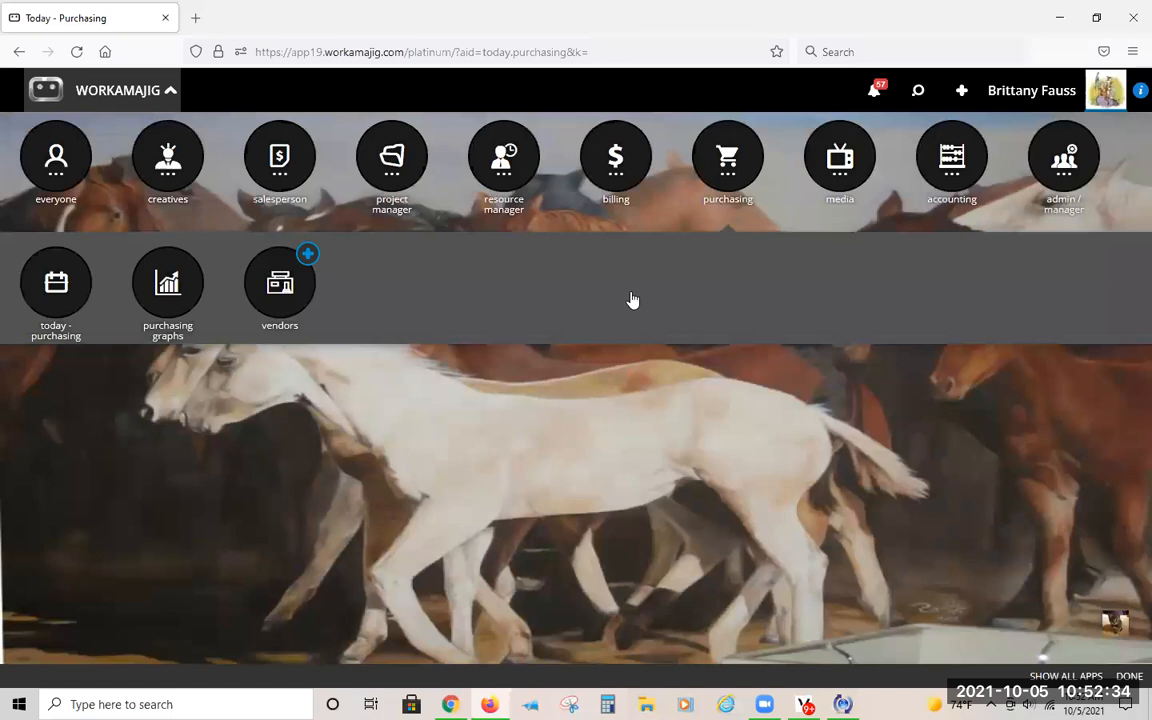
pyautogui.click(1064, 158)
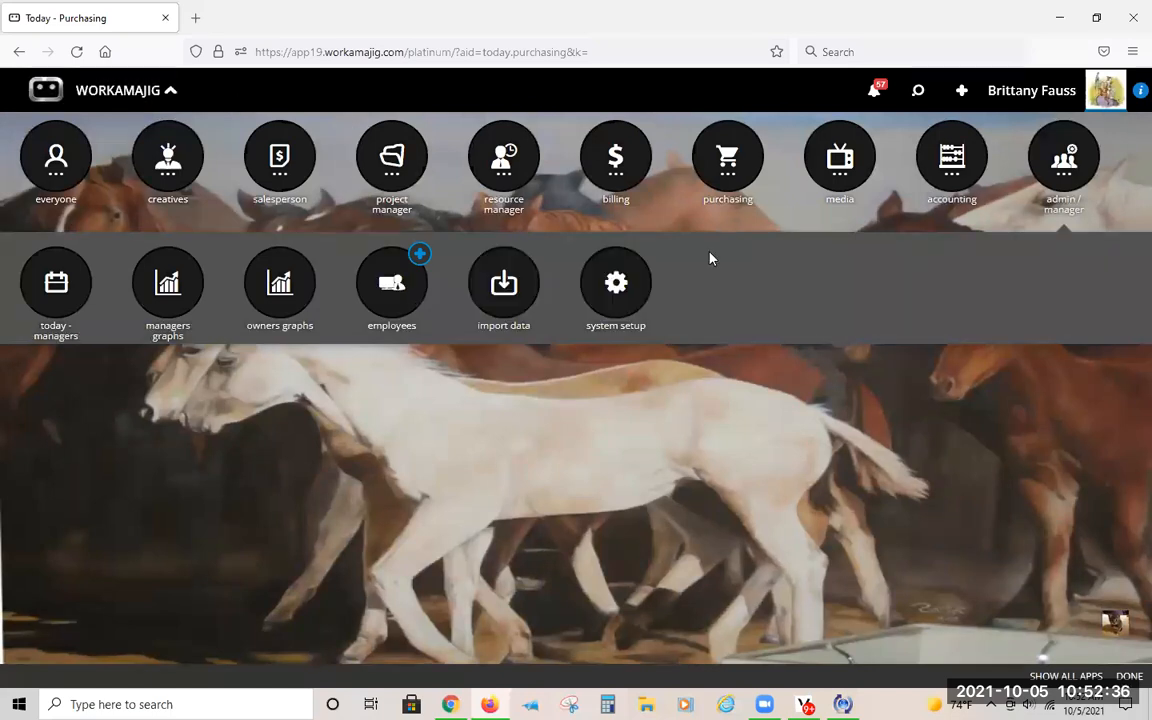
pyautogui.click(39, 322)
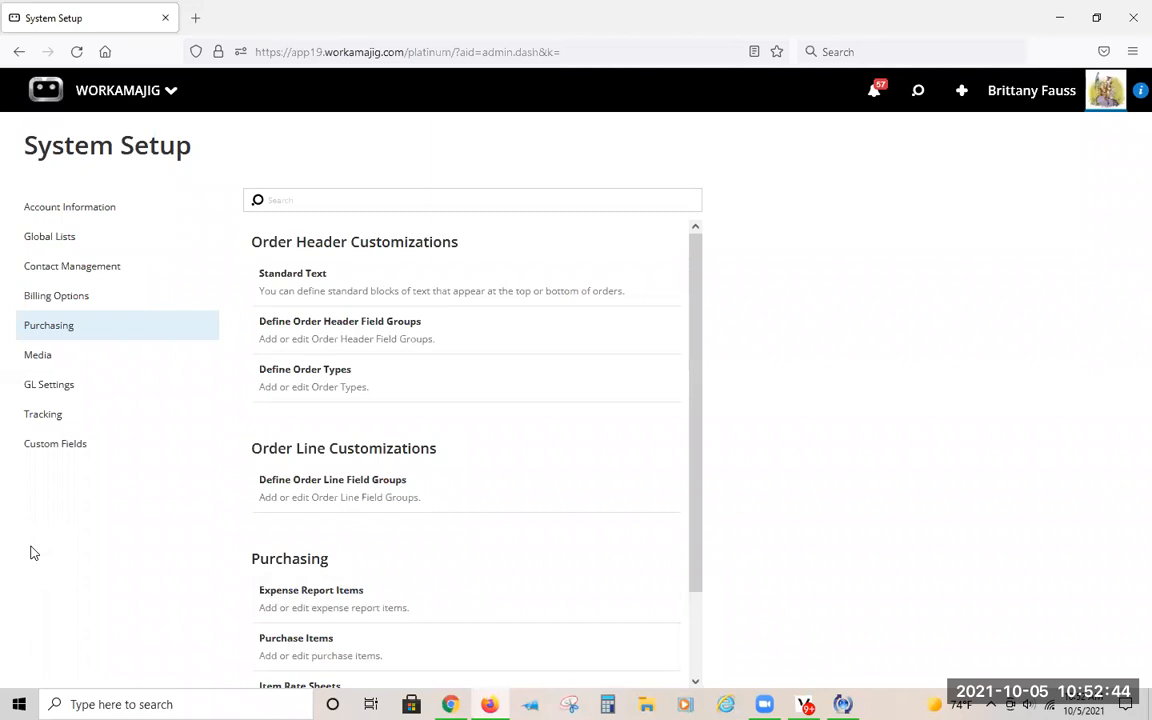
pyautogui.click(147, 103)
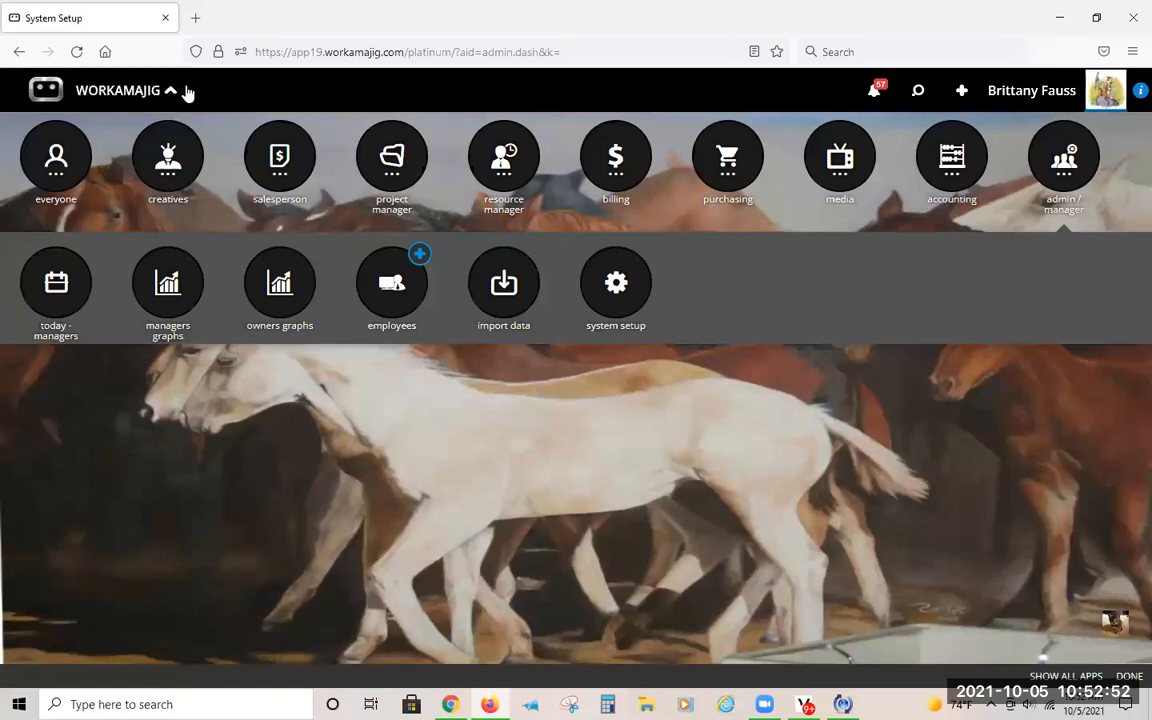
pyautogui.click(110, 80)
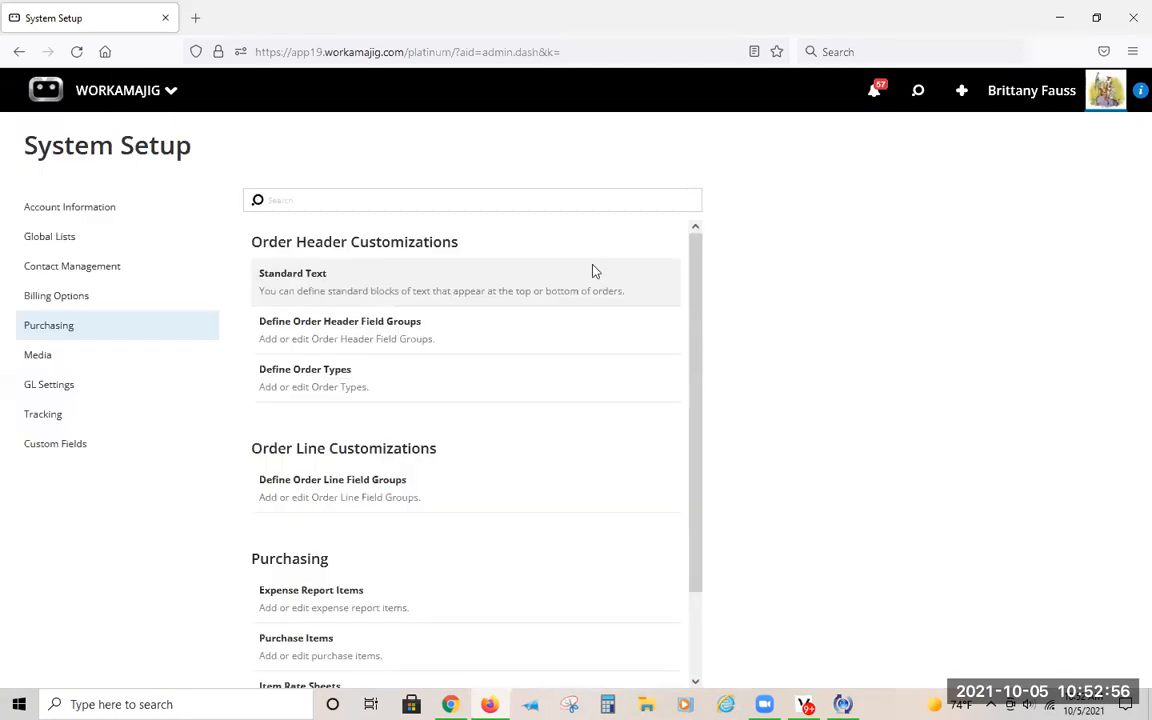
# Step: Open the Employees list and add the P O Limit column to the Company Defaults display settings
pyautogui.click(150, 84)
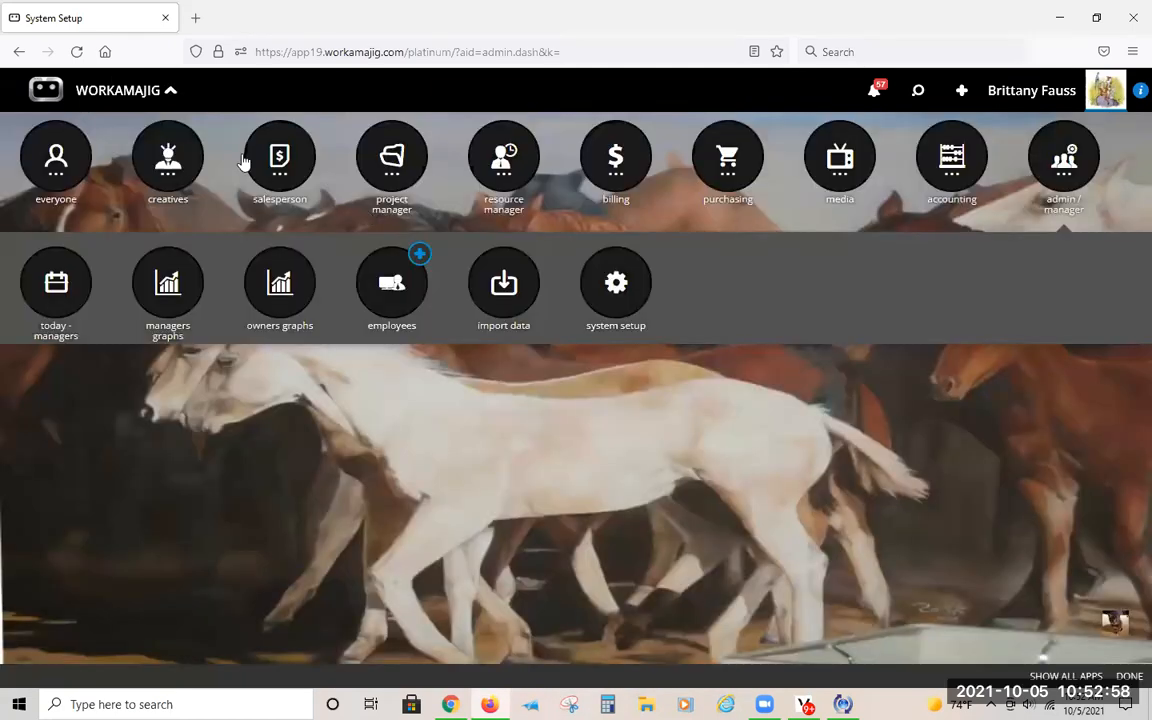
pyautogui.click(392, 284)
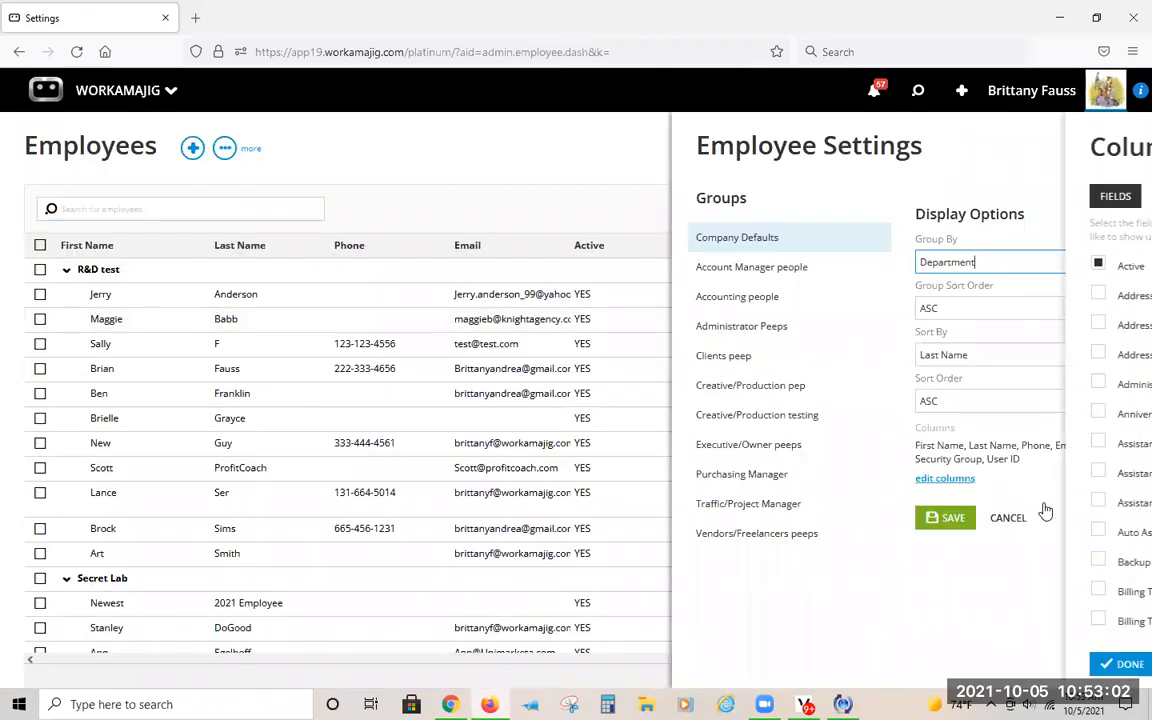
pyautogui.scroll(-10, 1045, 511)
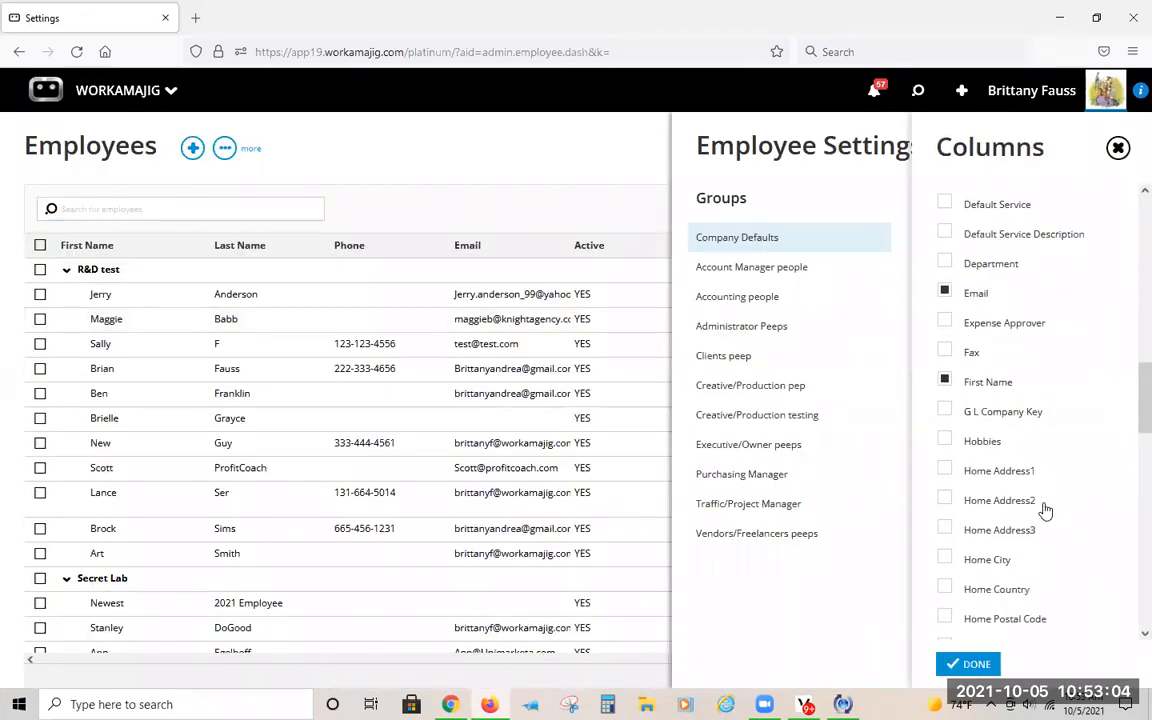
pyautogui.scroll(-6, 1043, 508)
pyautogui.click(944, 528)
pyautogui.click(968, 664)
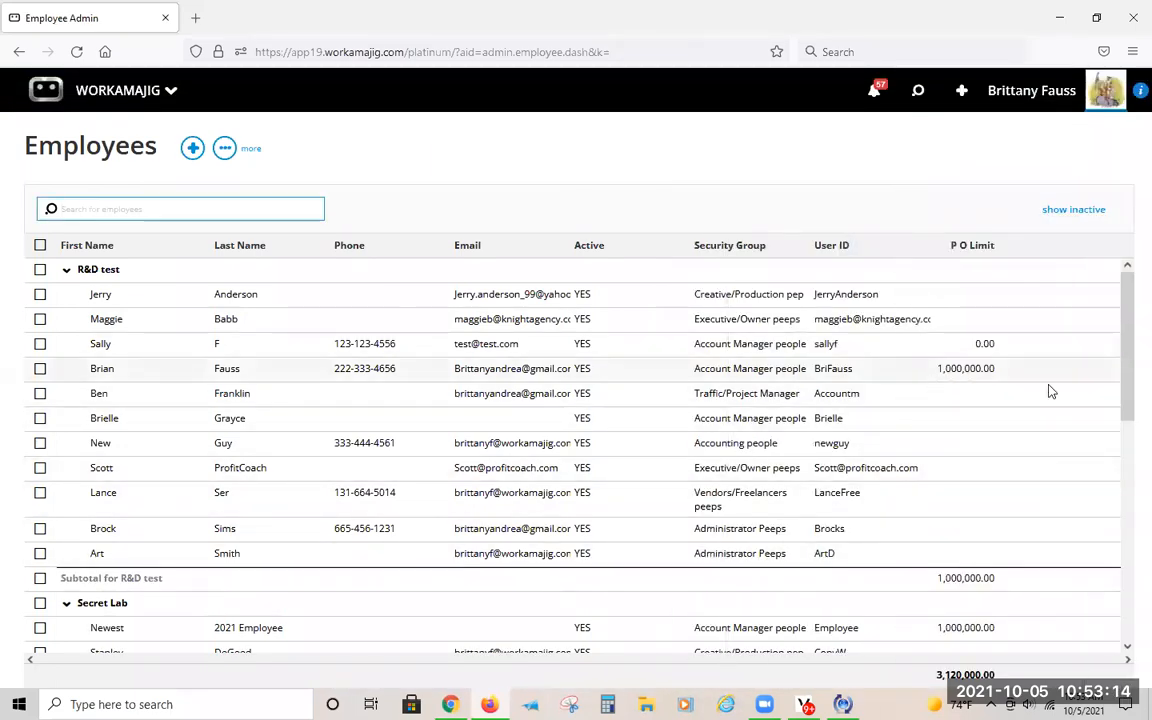
# Step: Examine the PO limits and security groups of the employees in every department of the list
pyautogui.scroll(-1, 944, 496)
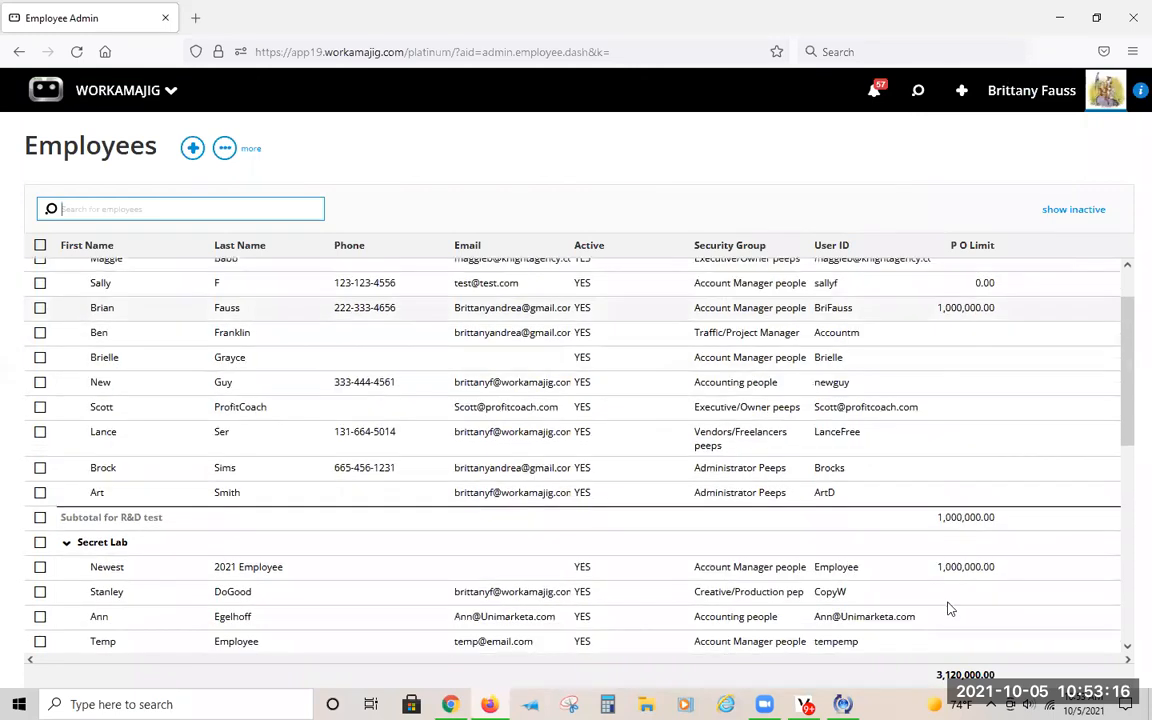
pyautogui.scroll(-2, 968, 480)
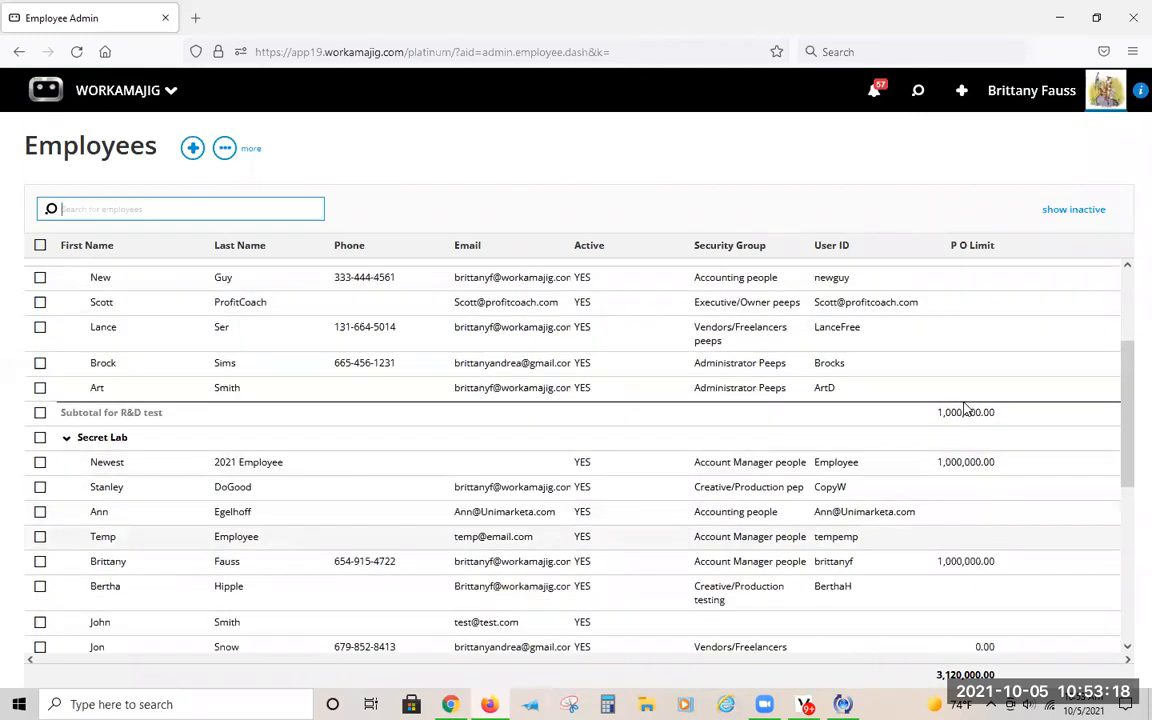
pyautogui.scroll(-2, 965, 410)
pyautogui.scroll(-1, 965, 470)
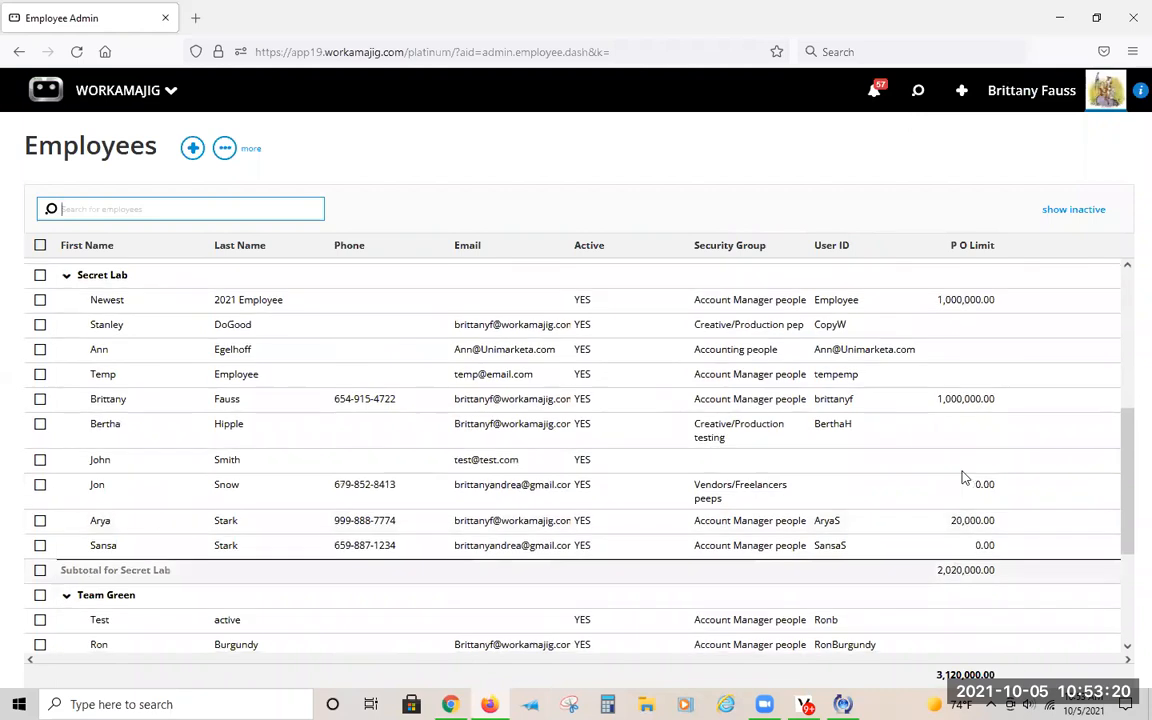
pyautogui.scroll(-4, 963, 478)
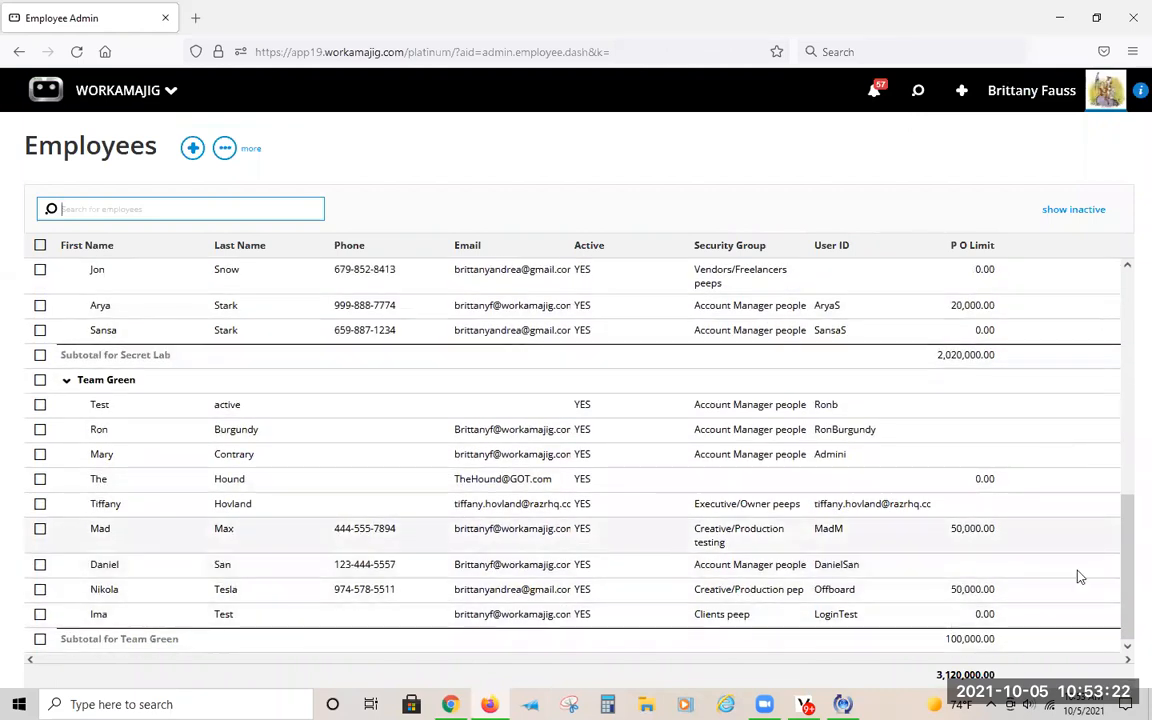
pyautogui.scroll(1, 1010, 573)
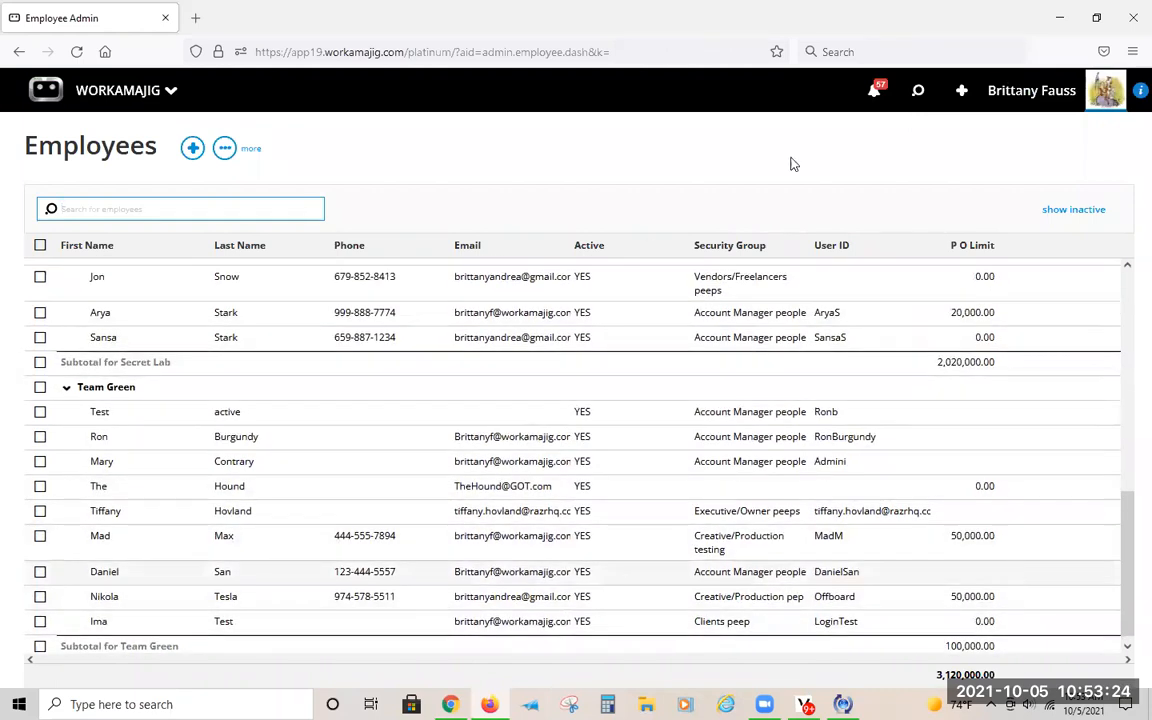
pyautogui.scroll(8, 832, 307)
pyautogui.scroll(3, 897, 483)
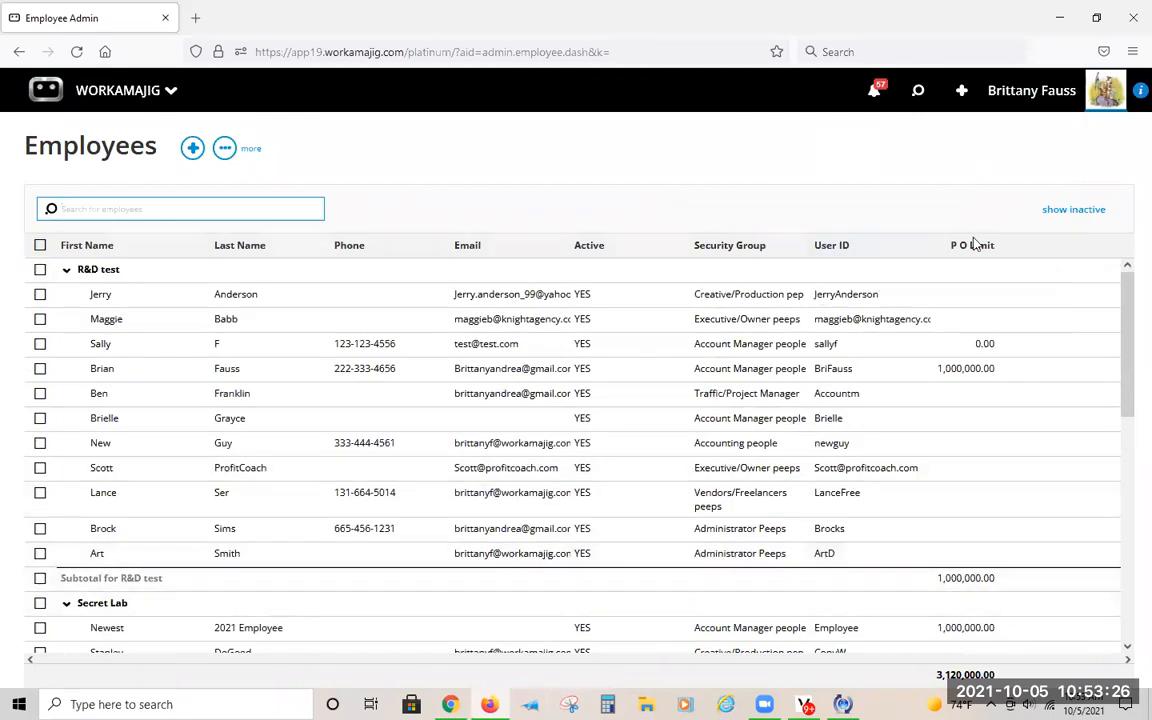
# Step: Sort the employees by P O Limit from highest to lowest and review the limits in each department
pyautogui.click(952, 245)
pyautogui.click(952, 245)
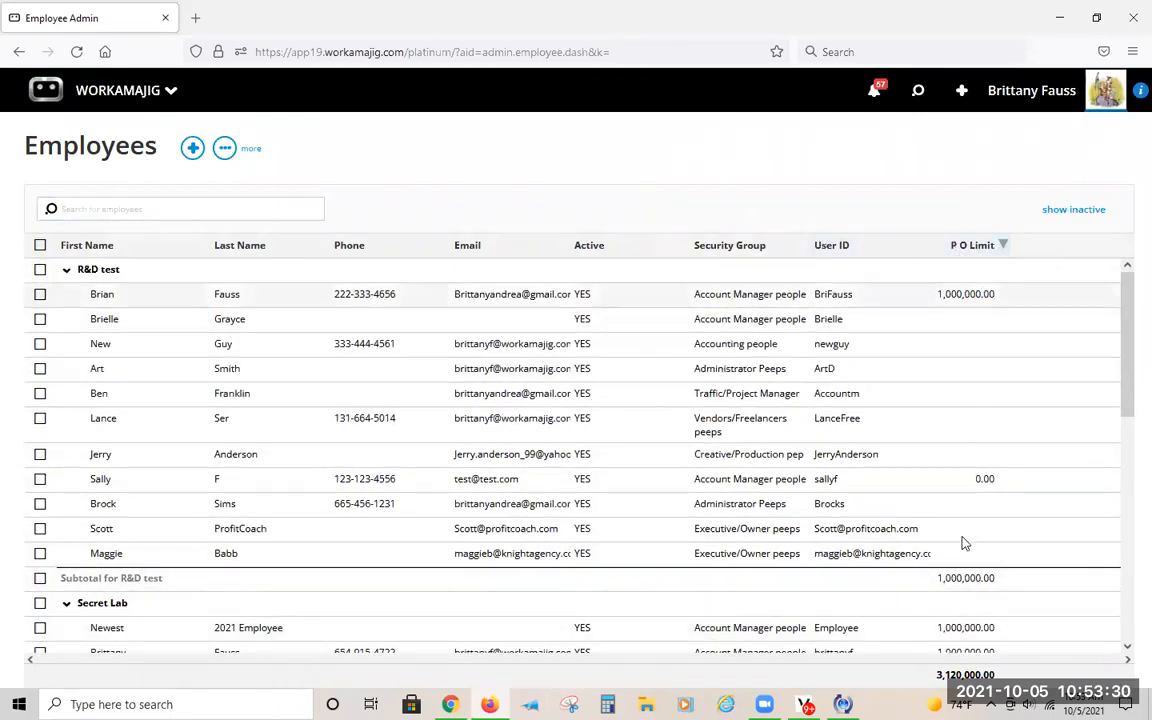
pyautogui.scroll(-3, 417, 300)
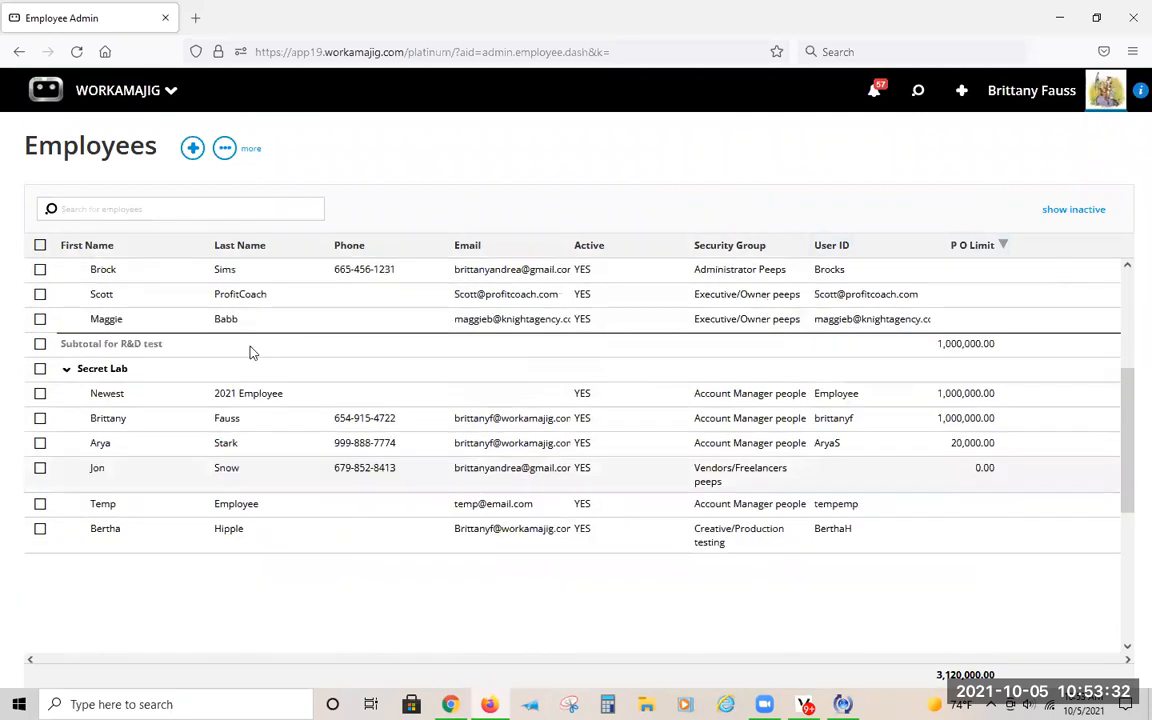
pyautogui.scroll(-3, 139, 380)
pyautogui.scroll(-1, 172, 334)
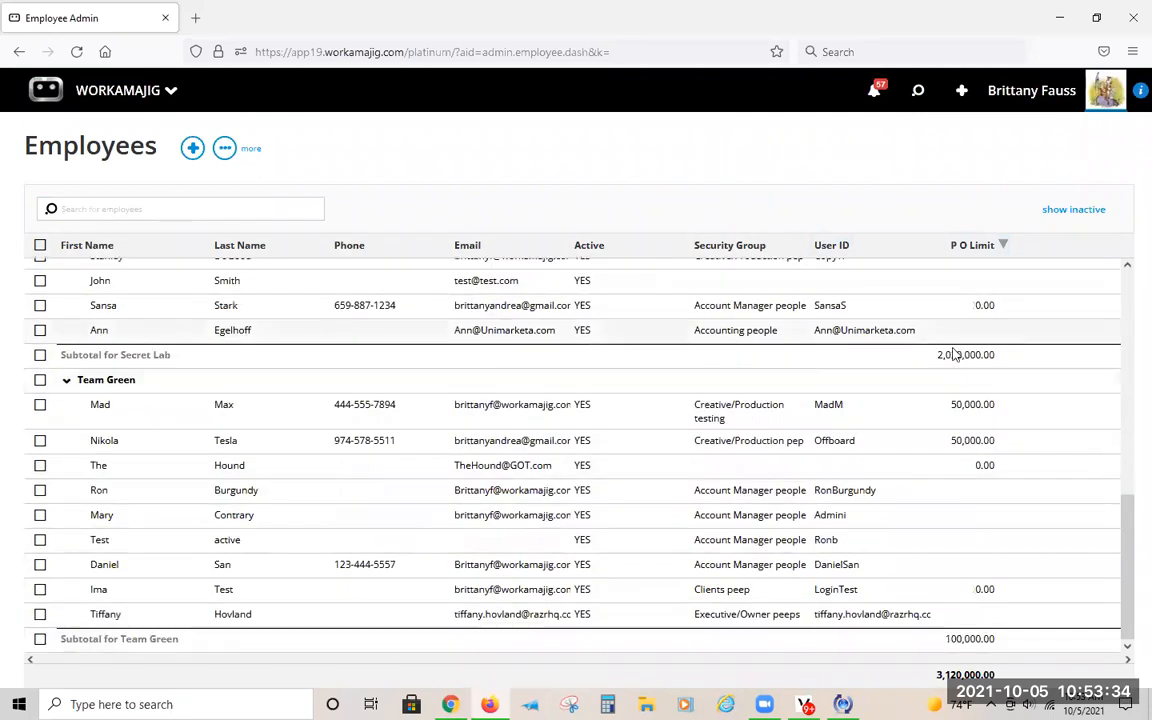
pyautogui.scroll(4, 945, 265)
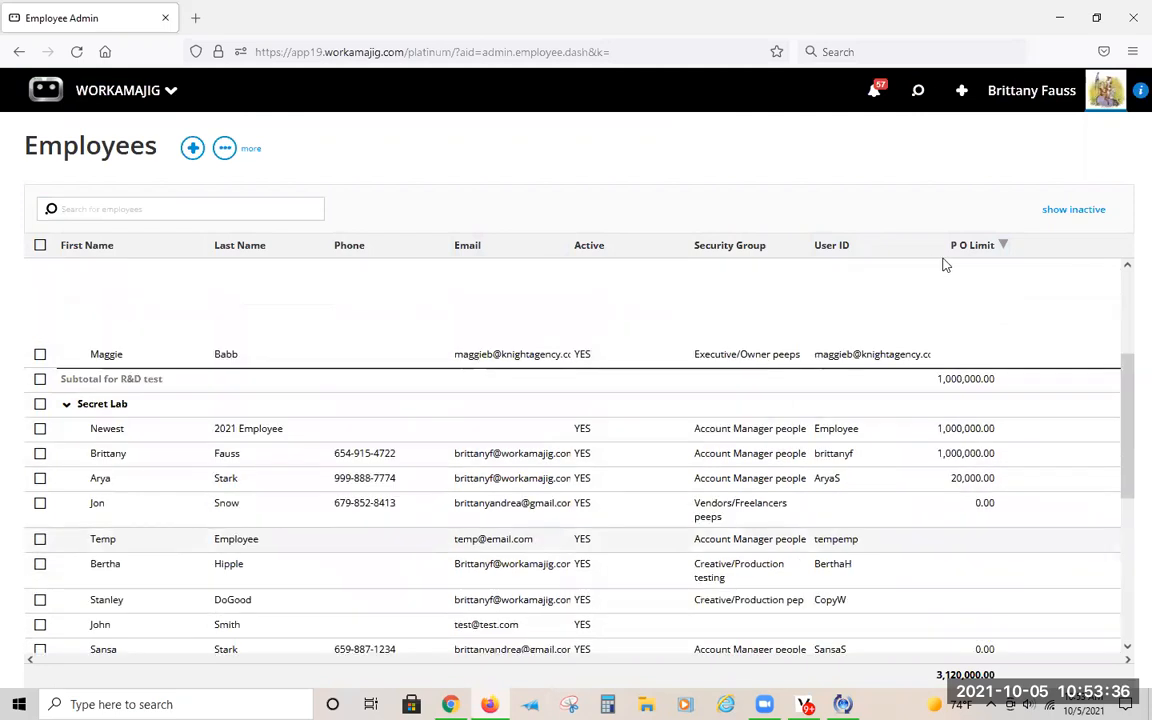
# Step: View the Accounting settings of the first employee in the sorted list, down to Purchasing, and close the record
pyautogui.scroll(2, 720, 262)
pyautogui.scroll(1, 515, 295)
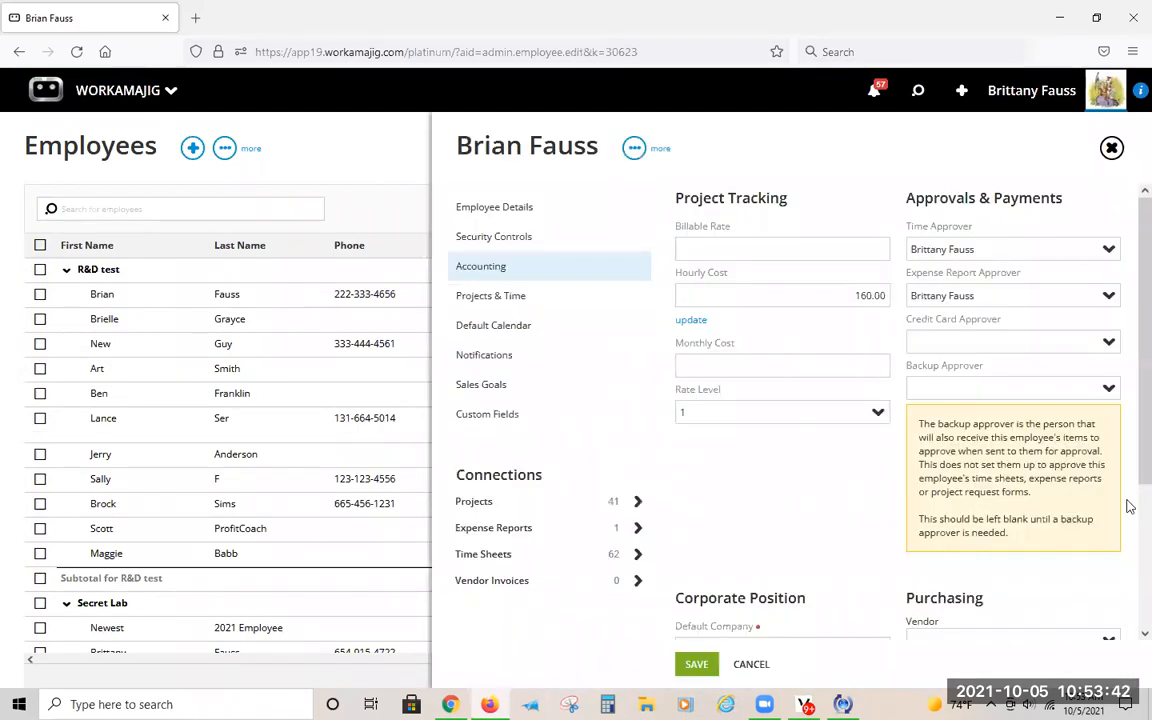
pyautogui.scroll(-3, 1013, 497)
pyautogui.click(72, 108)
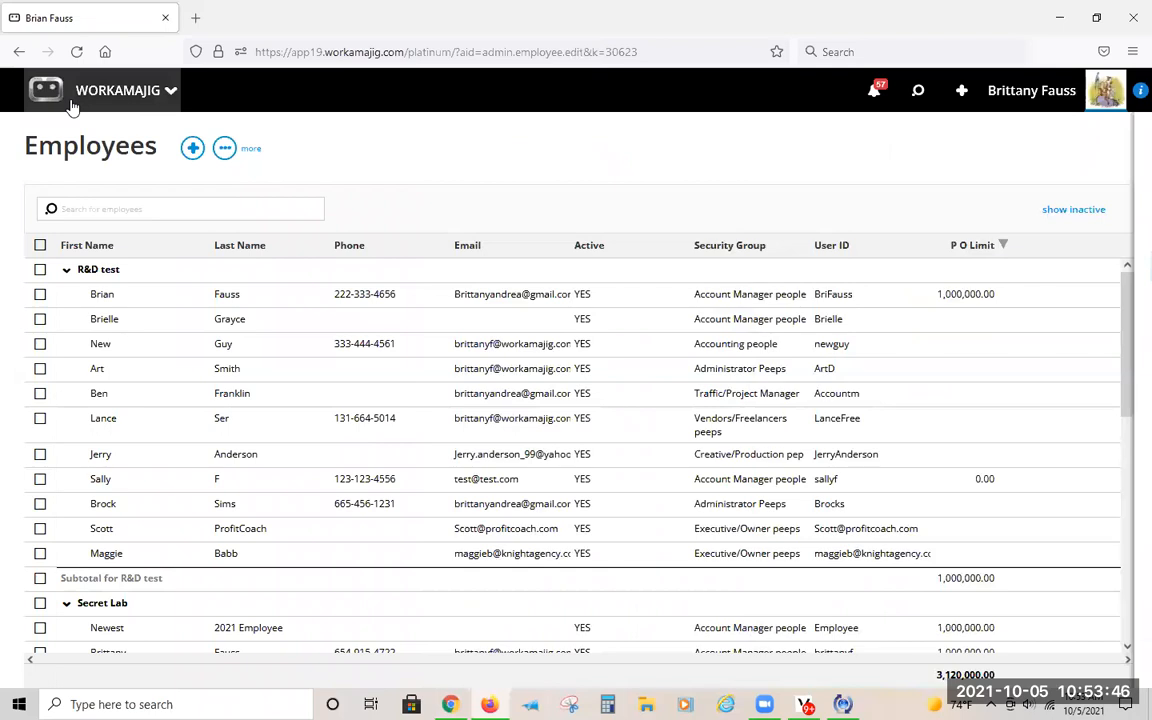
# Step: Create a new expense report and assign its first line to project 3d222-0003-name
pyautogui.click(72, 105)
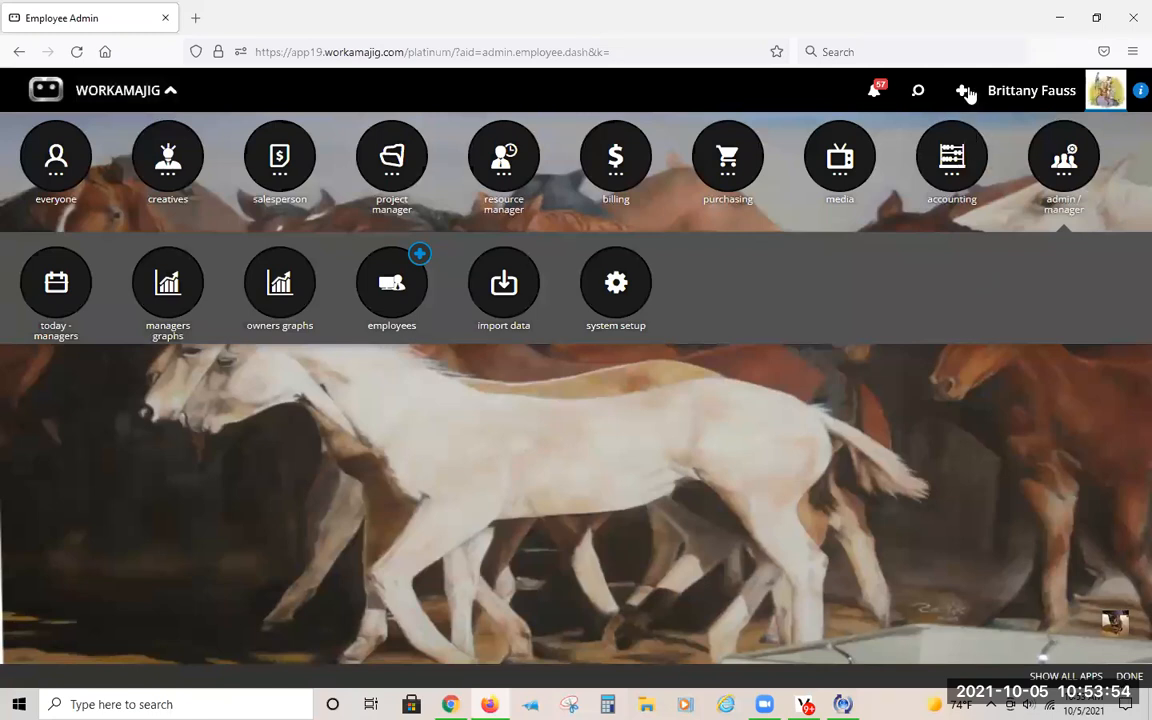
pyautogui.click(962, 268)
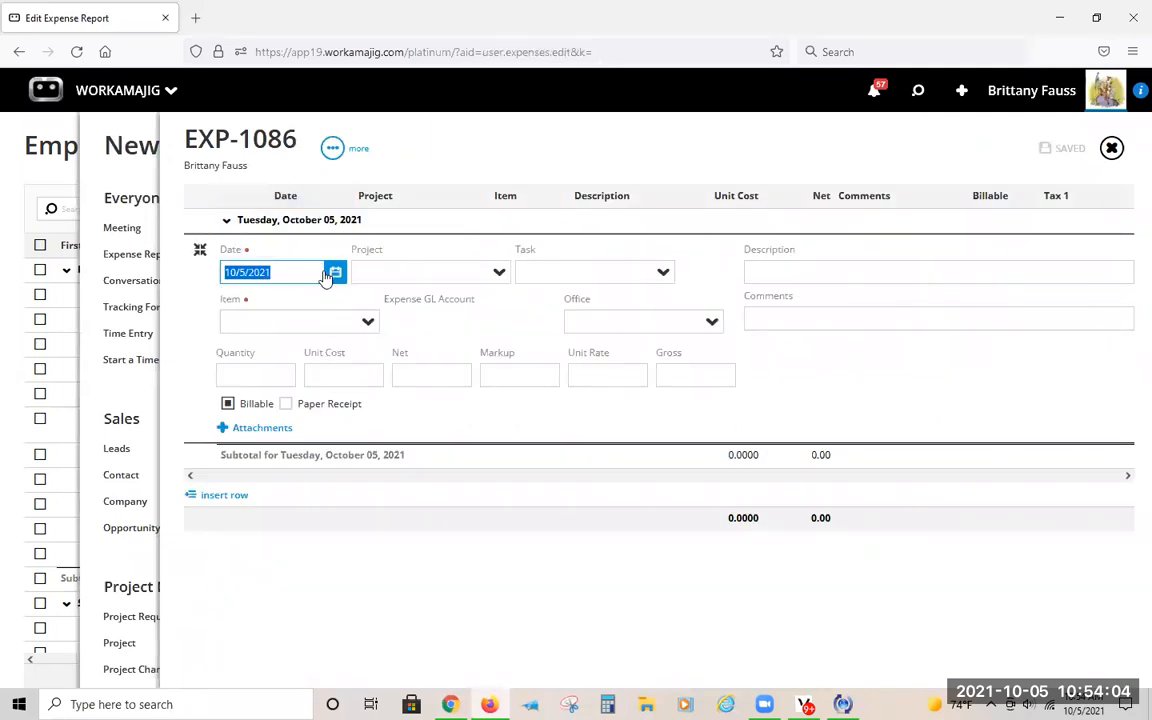
pyautogui.click(420, 267)
pyautogui.write('003')
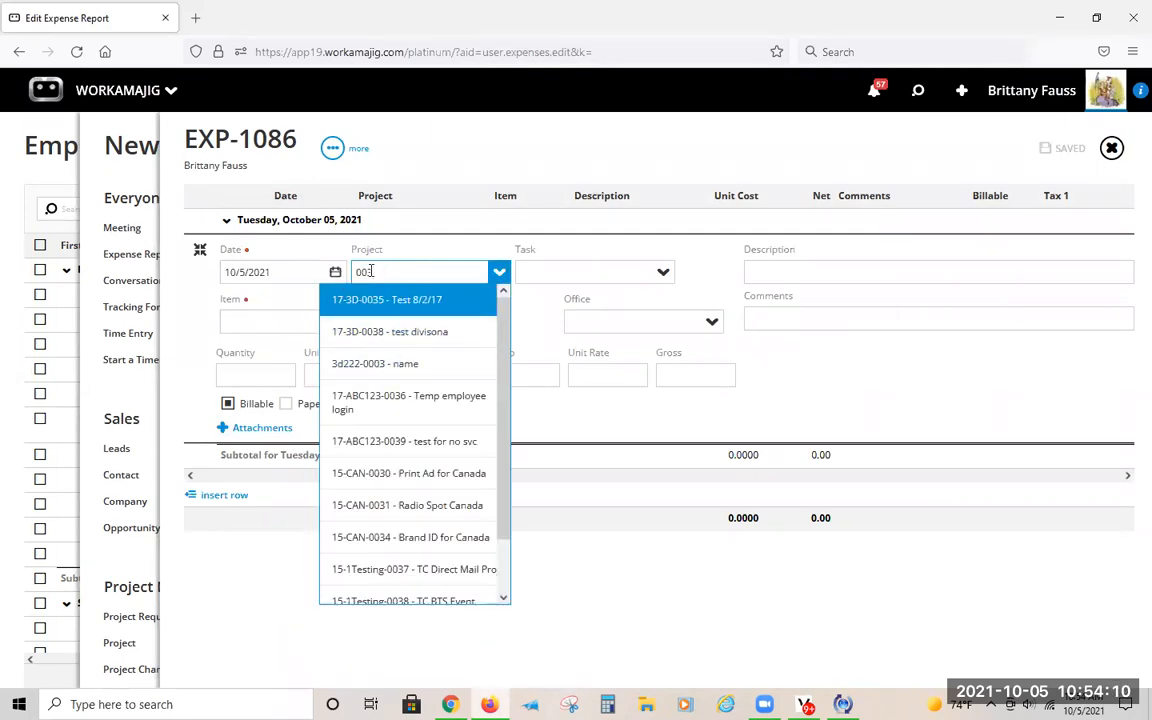
pyautogui.write('0')
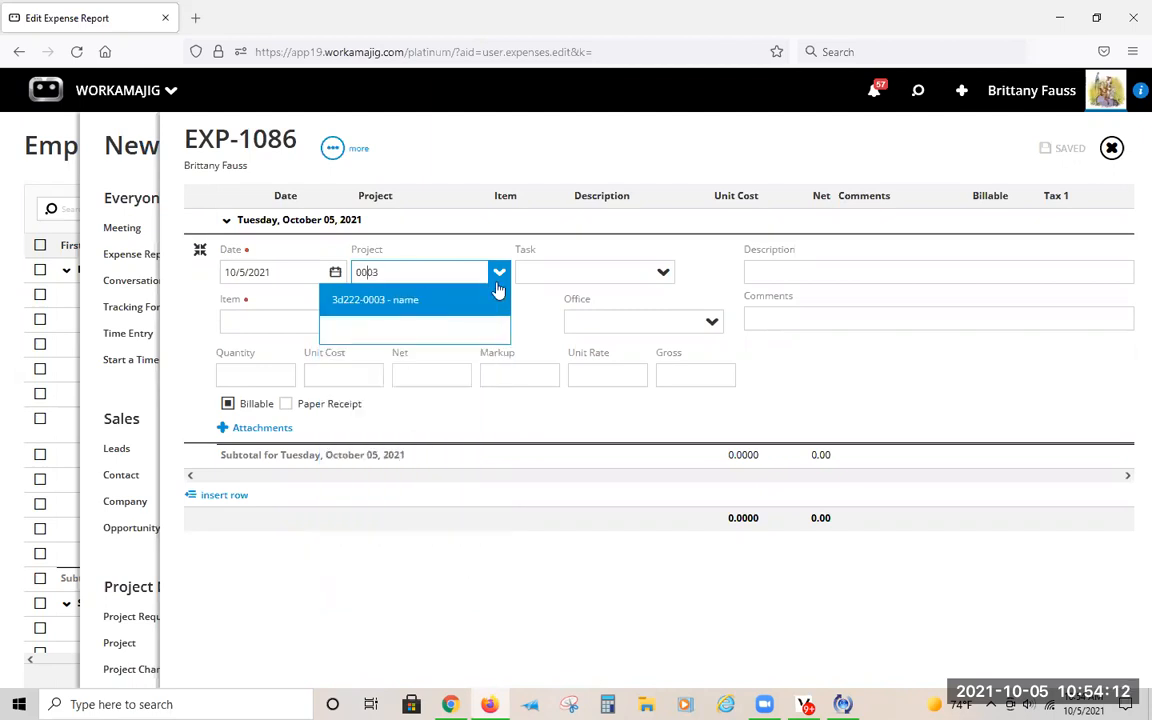
pyautogui.press('Return')
# Step: Describe the first expense line as "this is where I put details", leaving the task blank
pyautogui.click(540, 271)
pyautogui.click(810, 270)
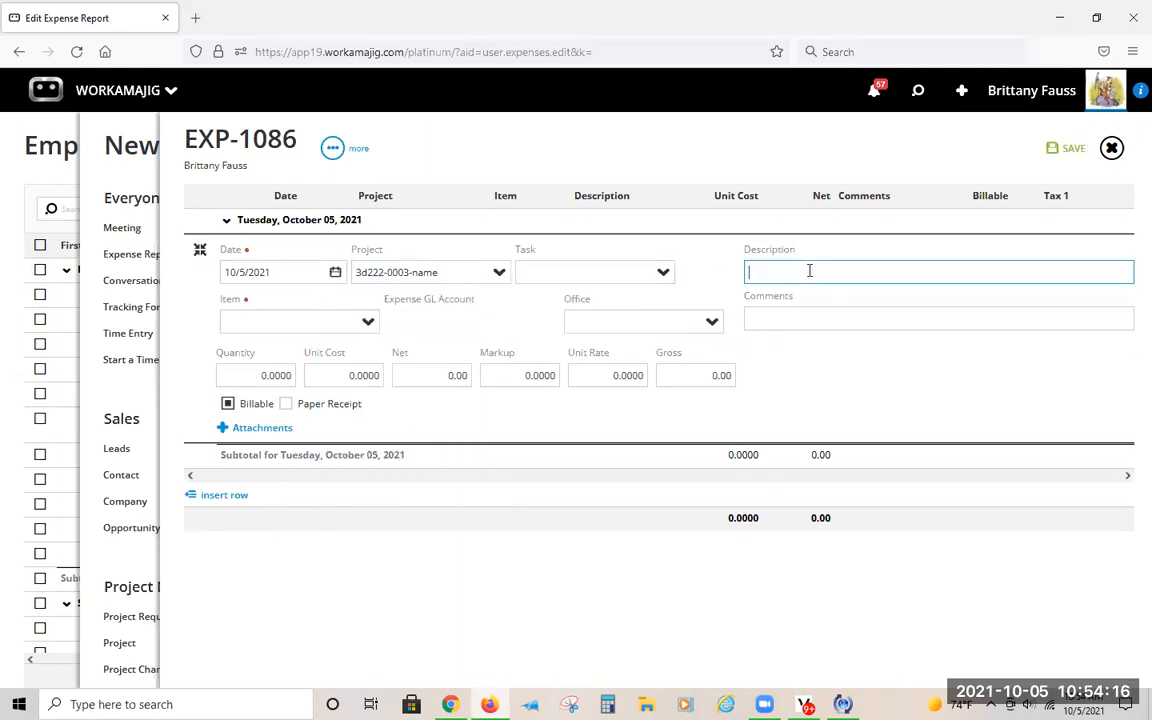
pyautogui.write('this is where I put details')
# Step: Choose PubTrans-Public Transportation as the item of the first expense line
pyautogui.click(298, 323)
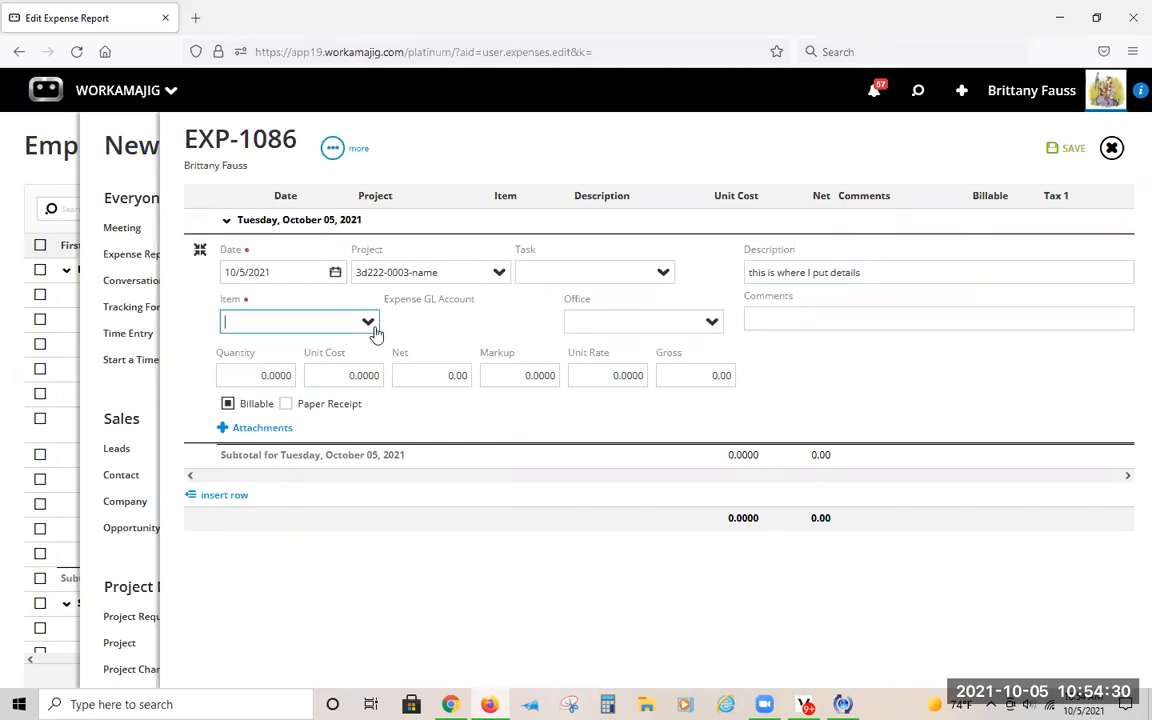
pyautogui.click(370, 324)
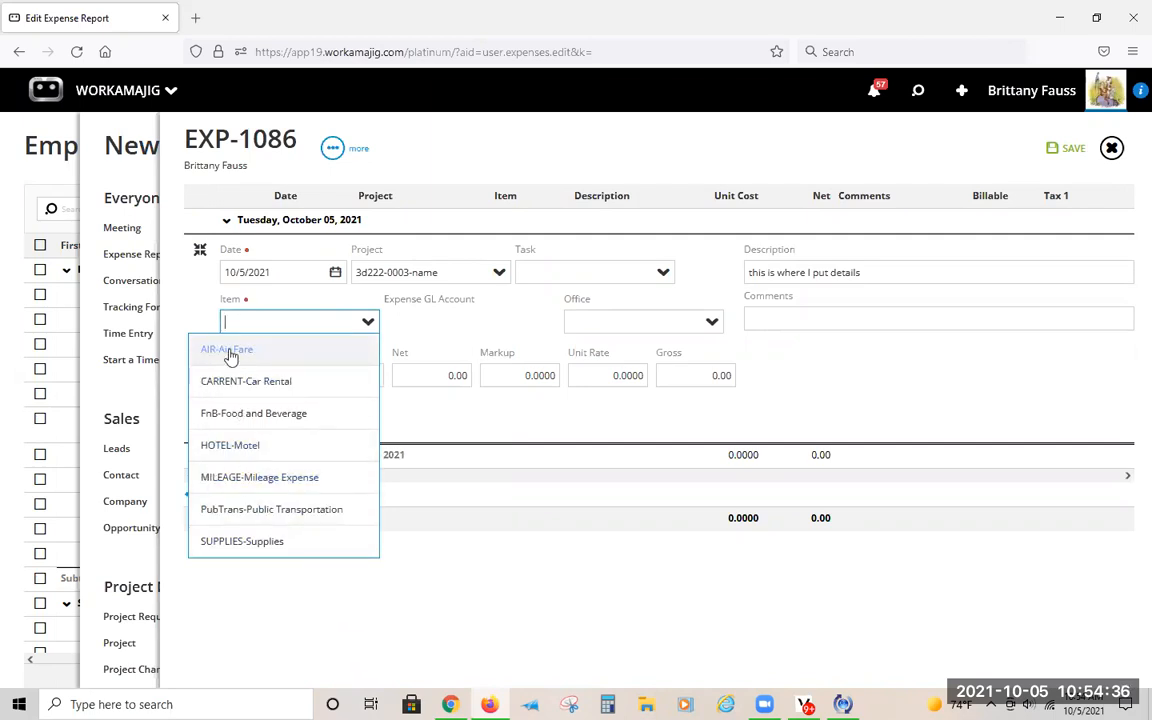
pyautogui.press('Down')
pyautogui.press('Down')
pyautogui.press('Down')
pyautogui.press('Down')
pyautogui.press('Down')
pyautogui.press('Down')
pyautogui.press('Return')
pyautogui.press('Tab')
pyautogui.click(796, 318)
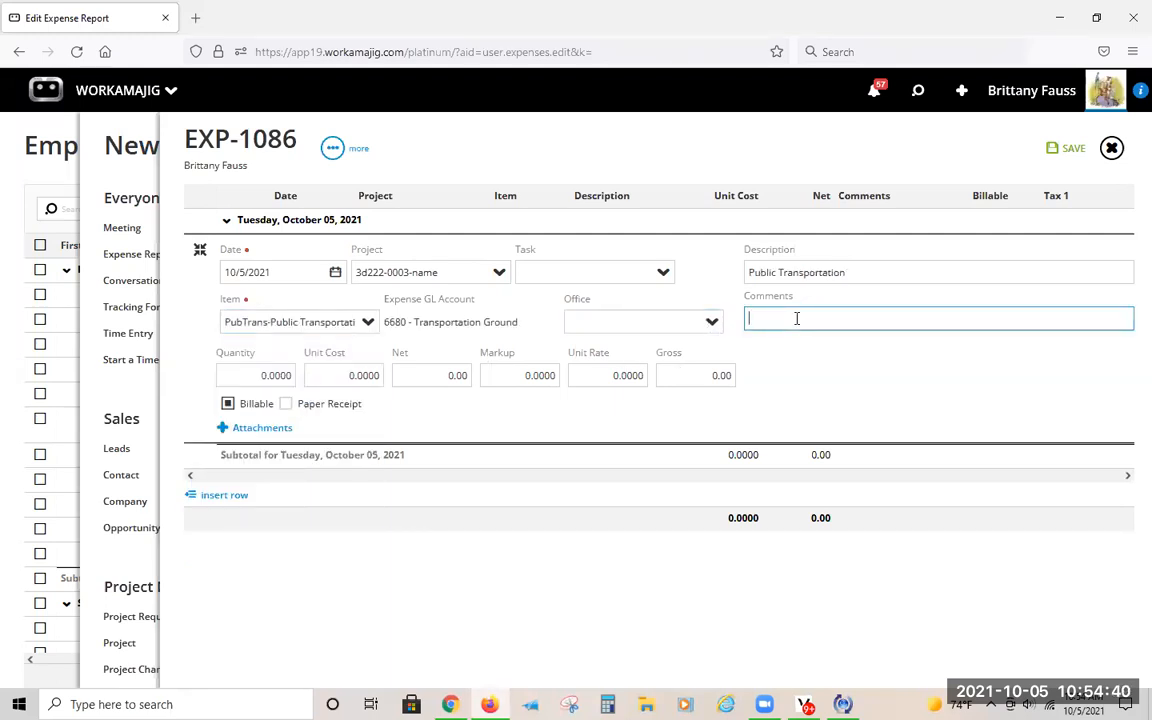
# Step: Enter quantity 1, unit cost 17.80 and markup 10 on the transportation line, and mark it as having a paper receipt
pyautogui.press('Tab')
pyautogui.write('1')
pyautogui.press('Tab')
pyautogui.write('17.')
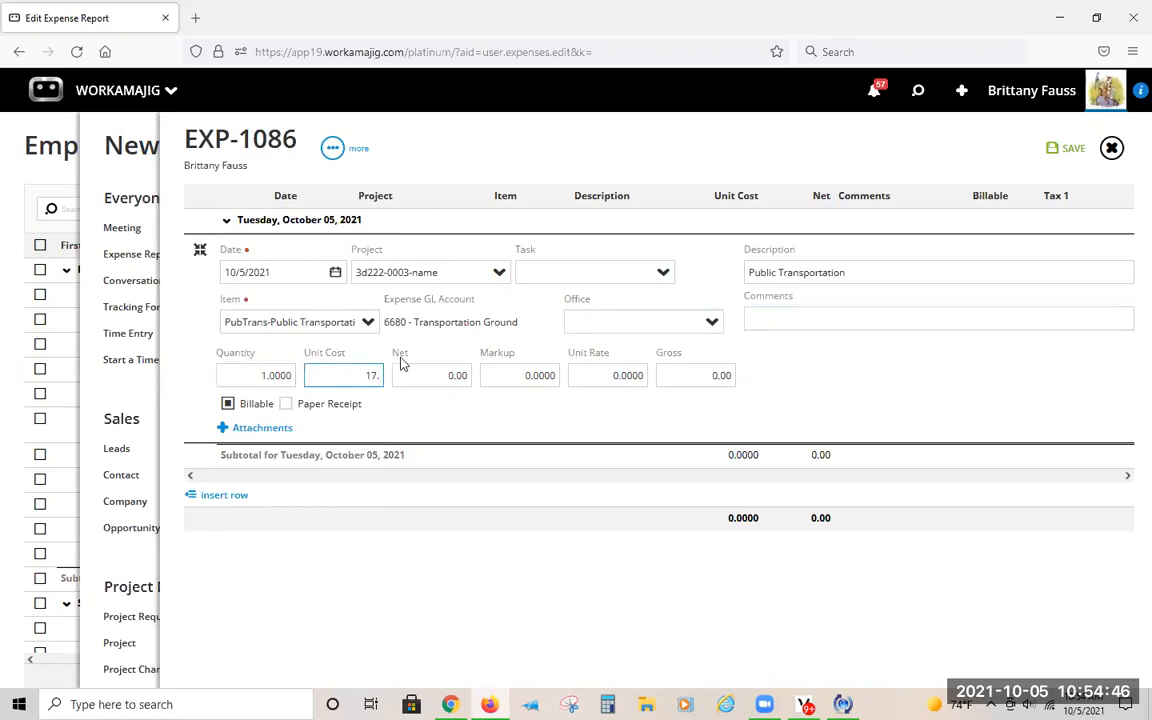
pyautogui.write('80')
pyautogui.press('Tab')
pyautogui.press('Tab')
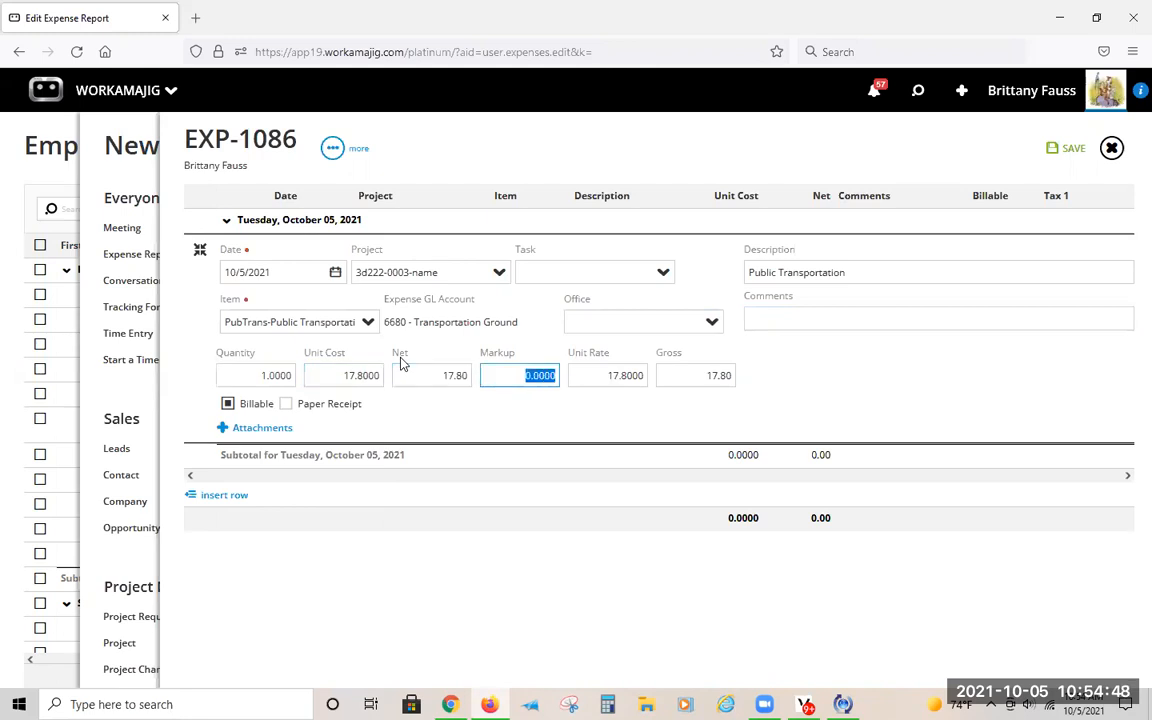
pyautogui.write('10')
pyautogui.press('Tab')
pyautogui.press('Tab')
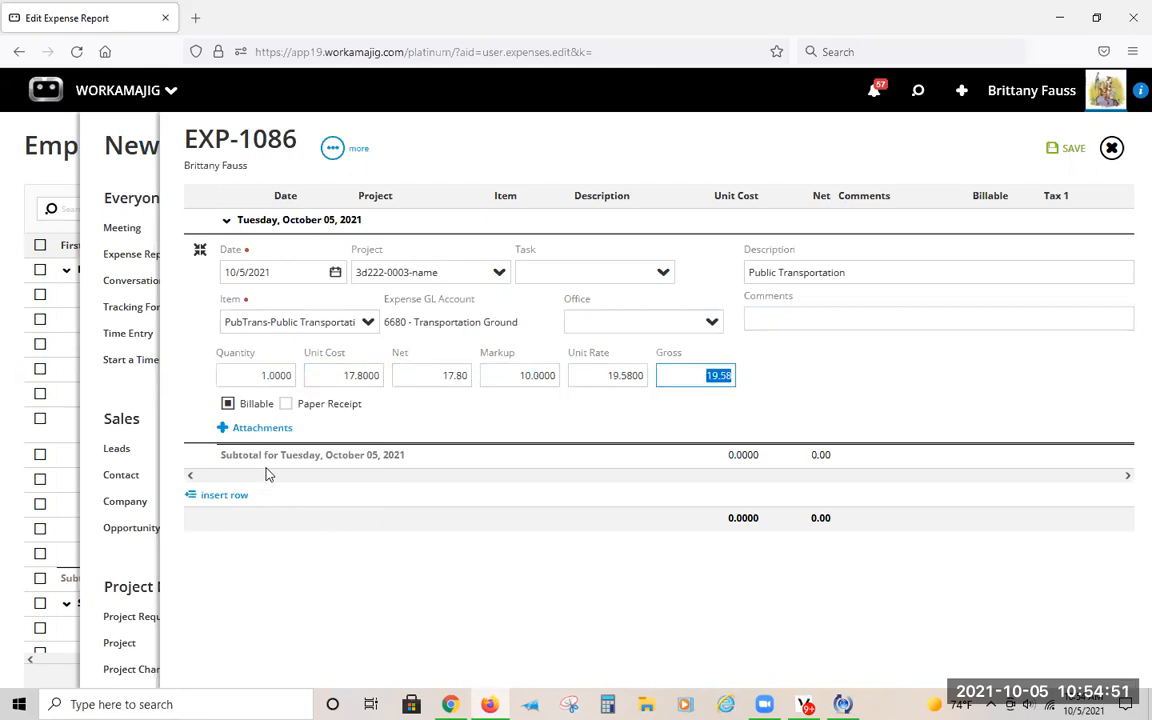
pyautogui.click(303, 407)
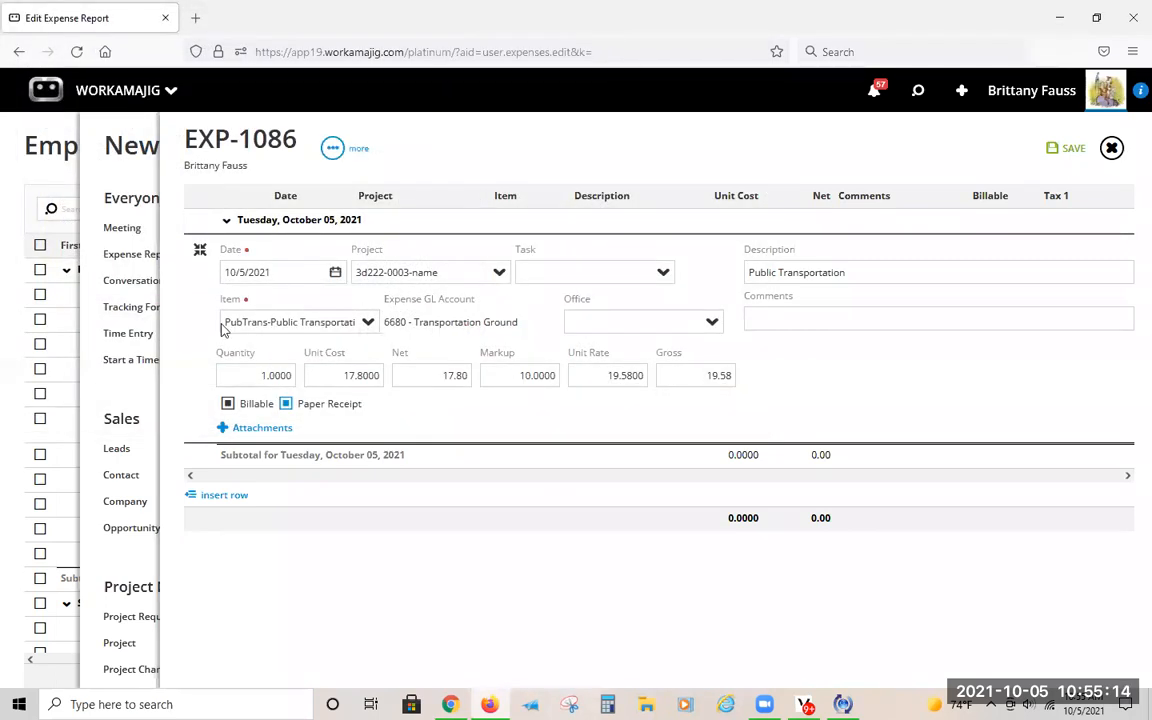
# Step: Insert a second expense line with item FnB-Food and Beverage and the comment "met with the client"
pyautogui.click(331, 264)
pyautogui.click(224, 320)
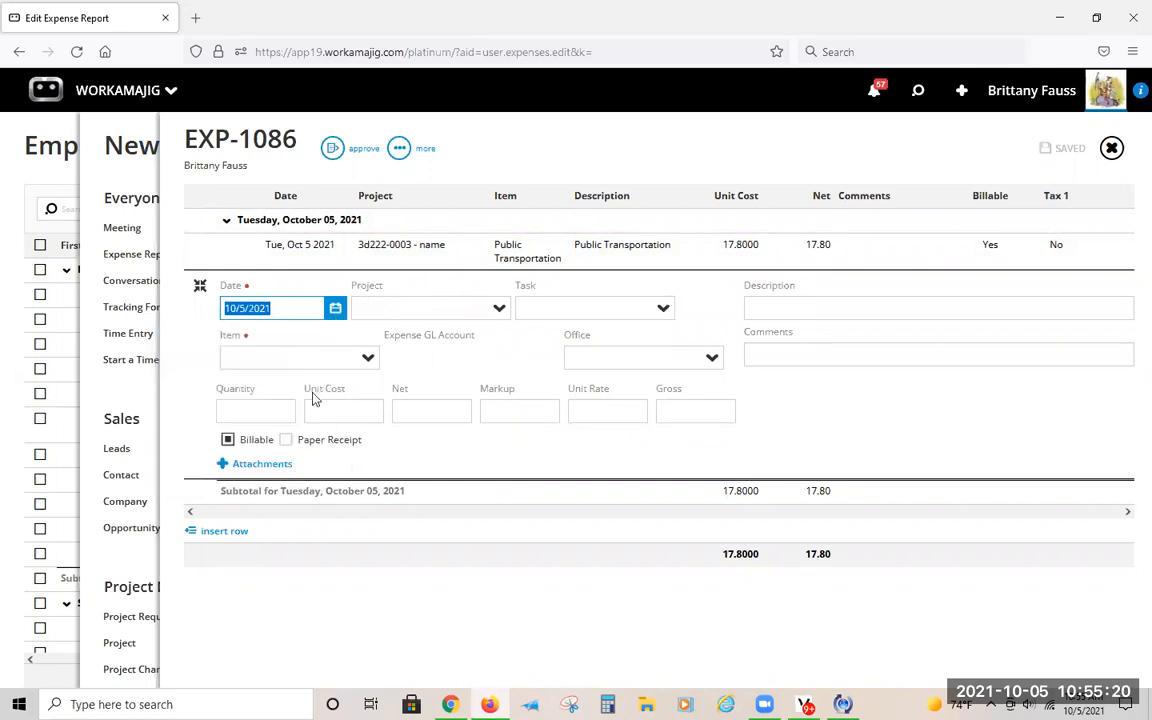
pyautogui.click(290, 350)
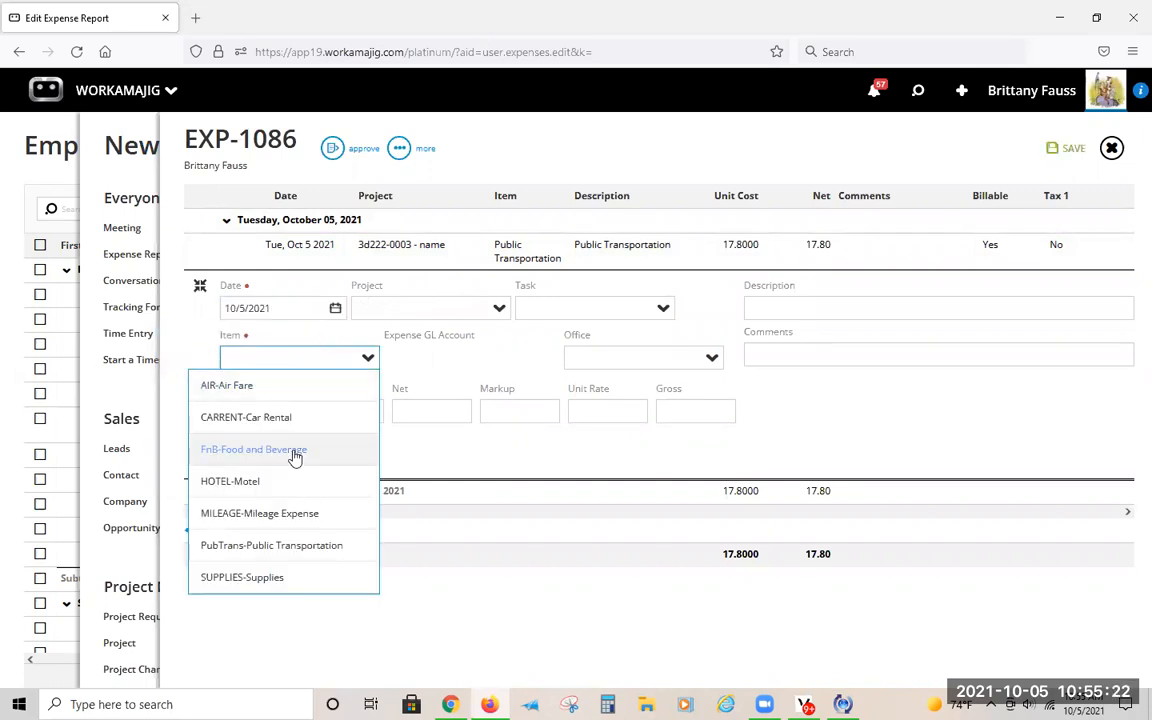
pyautogui.click(311, 449)
pyautogui.click(700, 358)
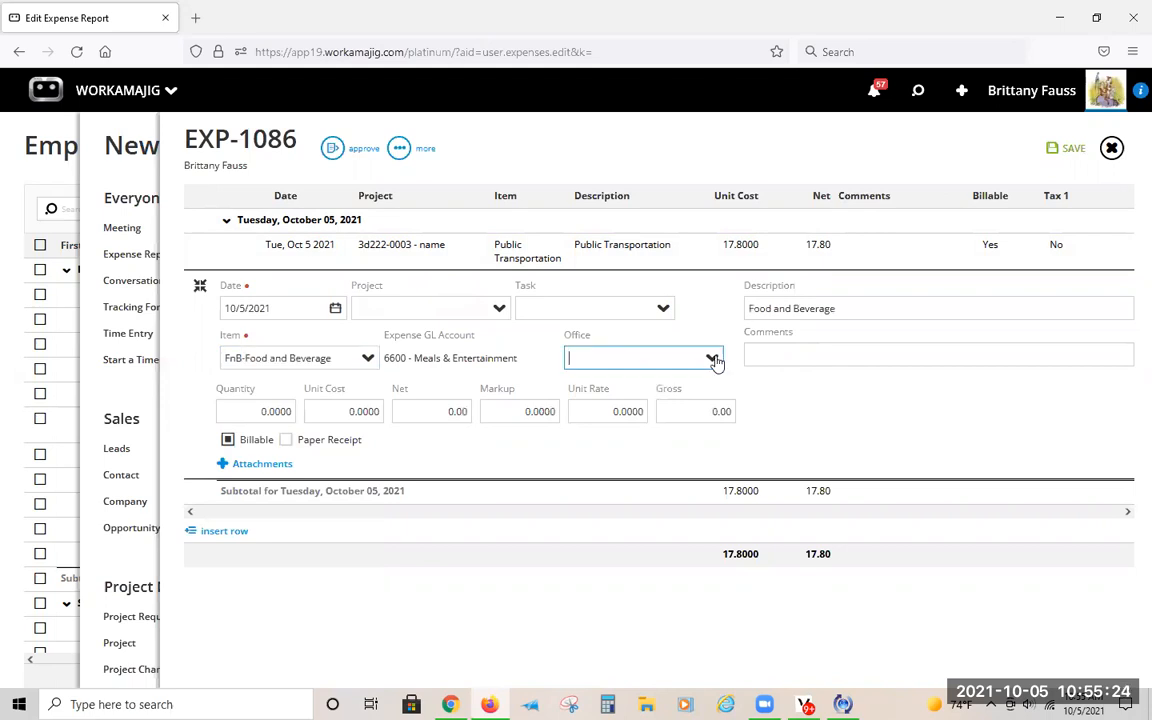
pyautogui.click(806, 348)
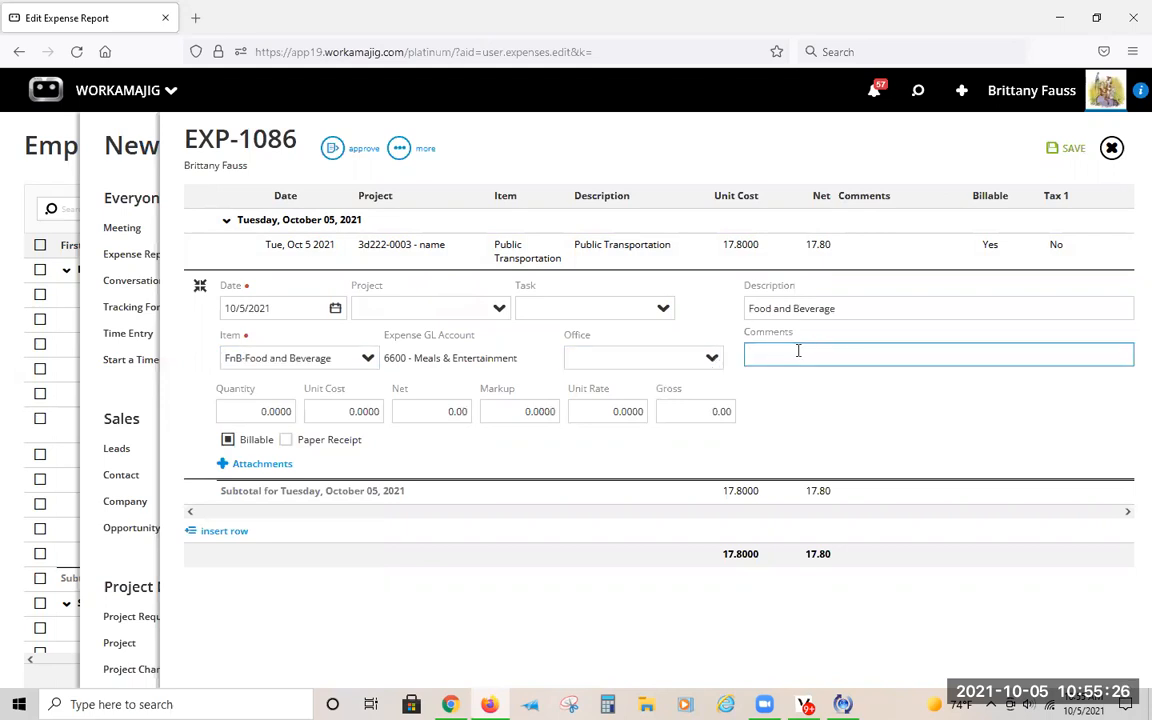
pyautogui.write('met with the client')
# Step: Set the food and beverage line to quantity 1 and unit cost 68.40, and save the line
pyautogui.click(245, 412)
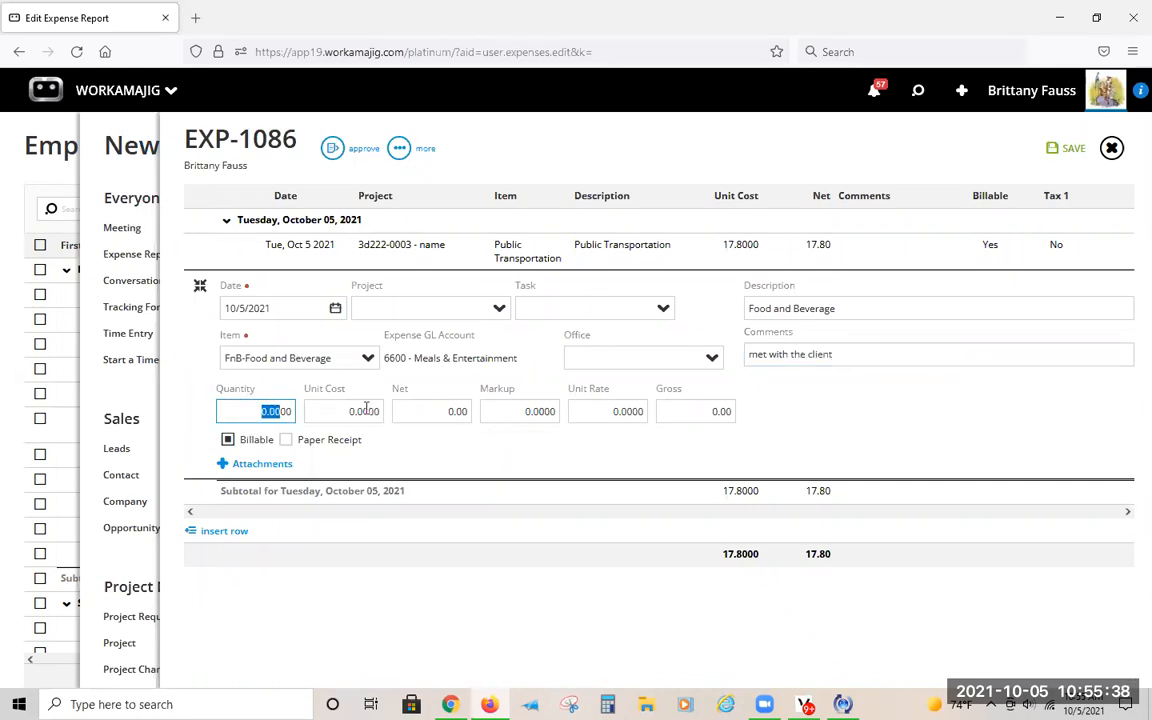
pyautogui.press('Tab')
pyautogui.hotkey('shift', 'Tab')
pyautogui.write('1')
pyautogui.press('Tab')
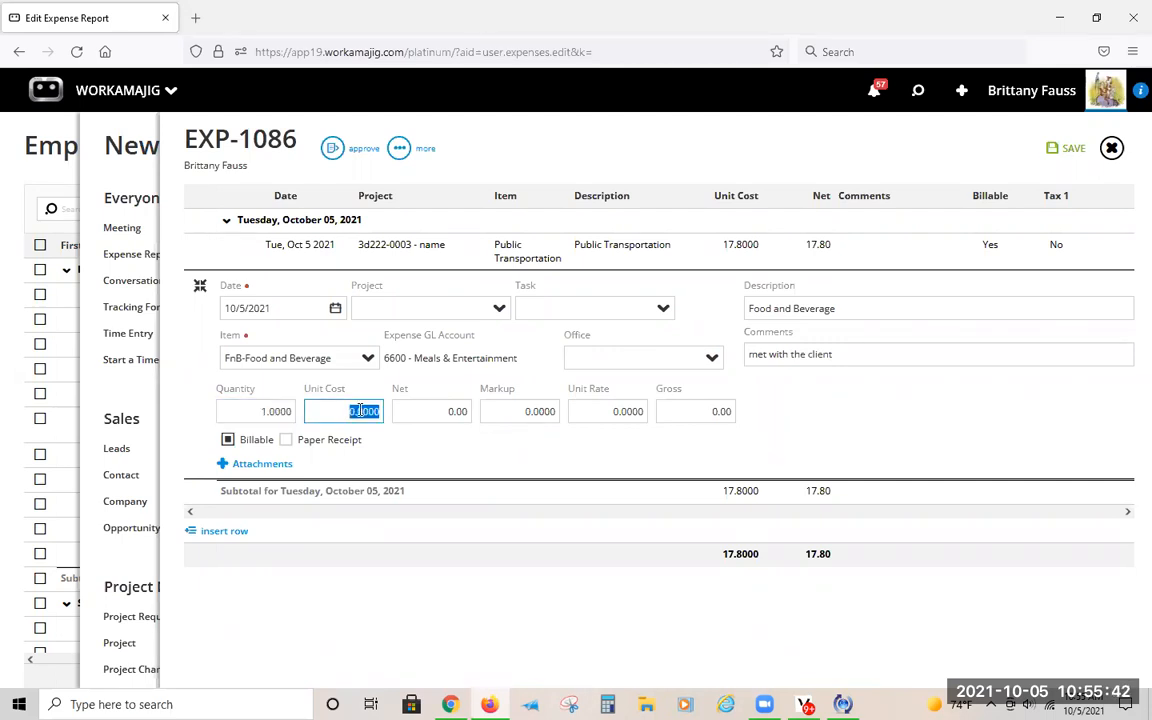
pyautogui.write('68.4')
pyautogui.press('Tab')
pyautogui.press('Tab')
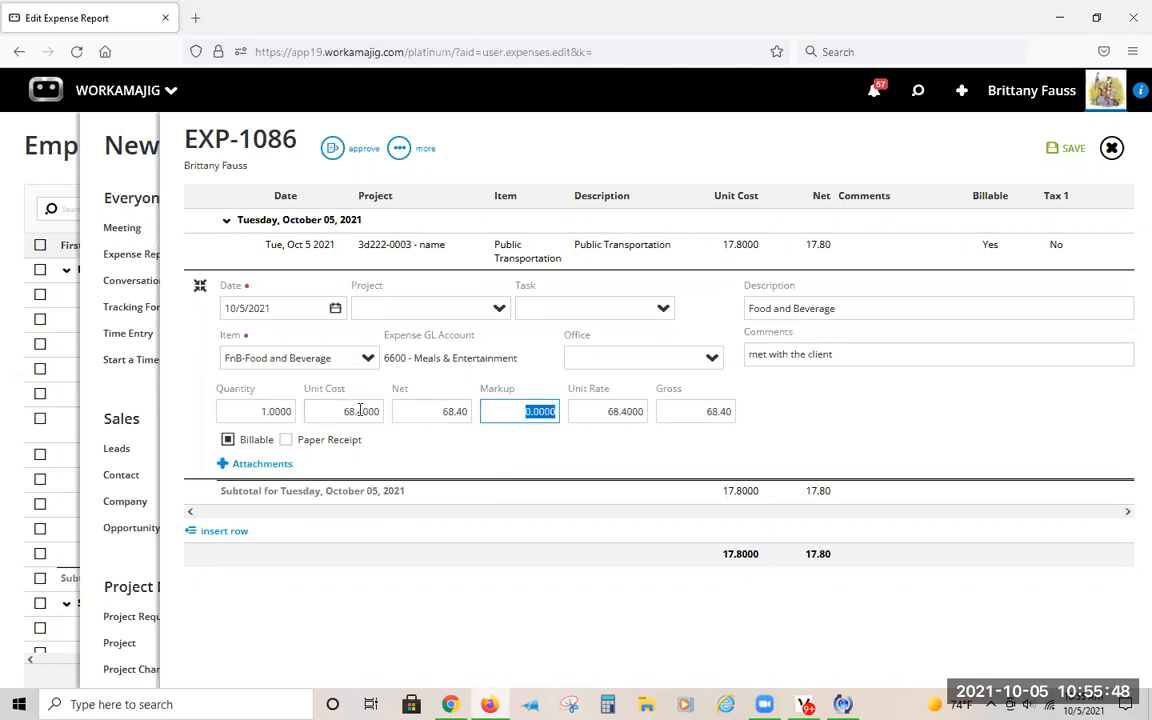
pyautogui.click(415, 613)
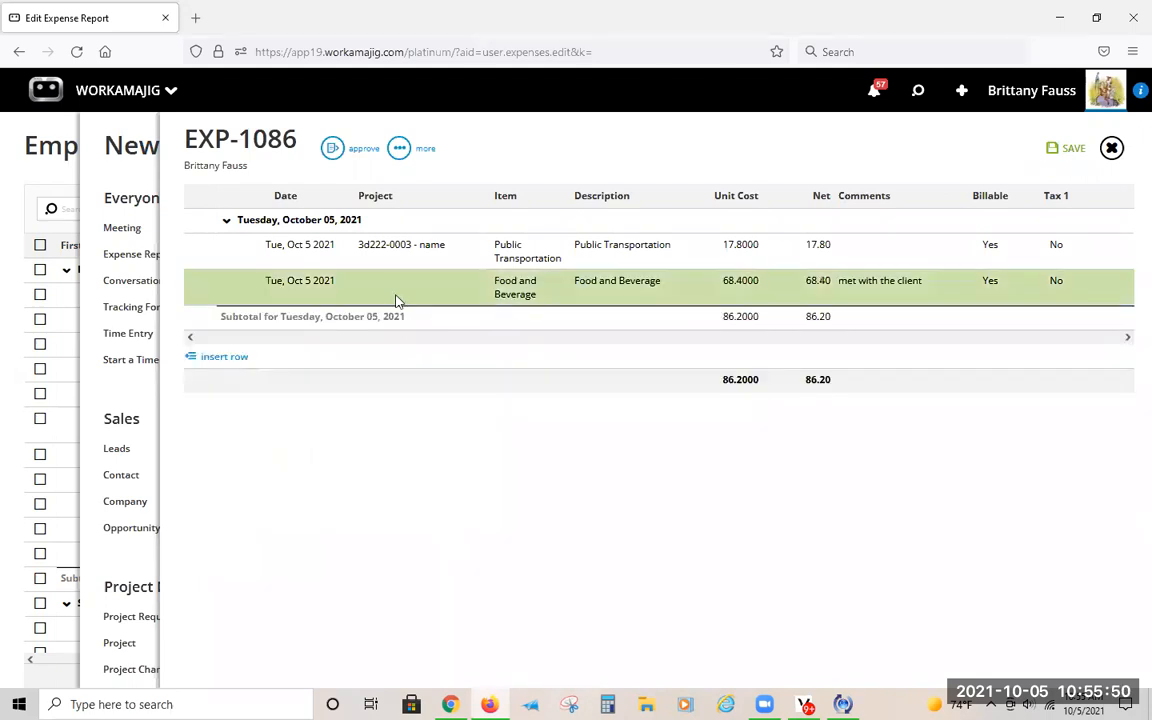
pyautogui.click(393, 297)
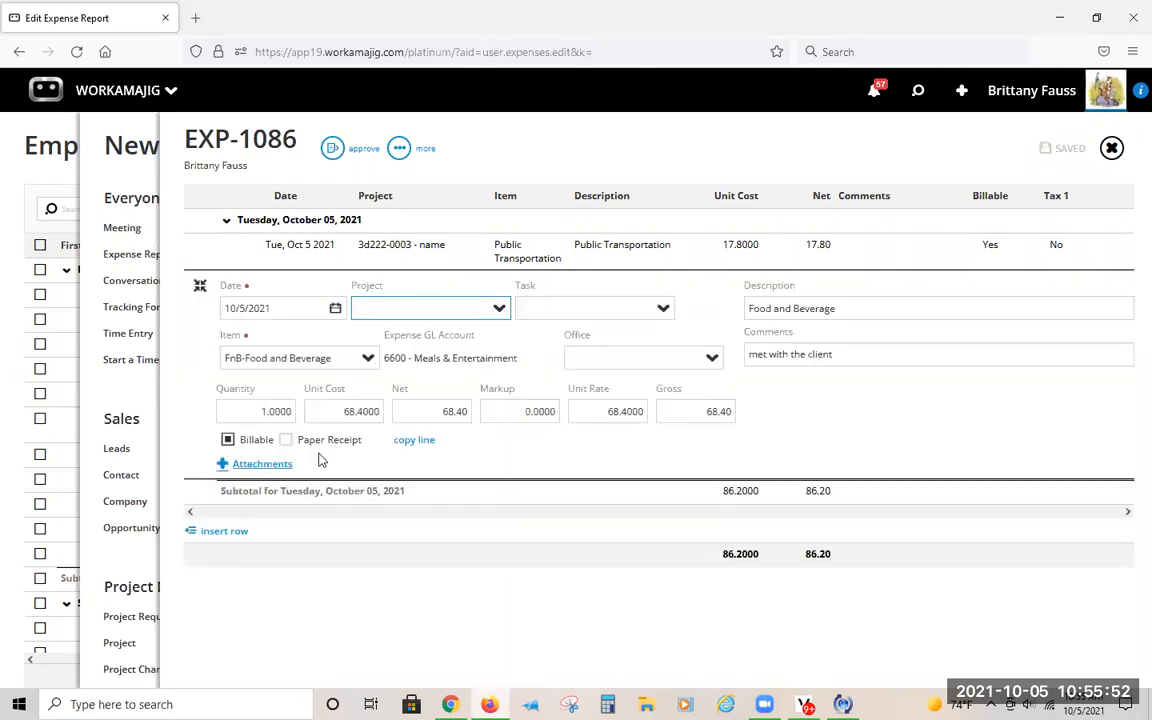
pyautogui.click(421, 585)
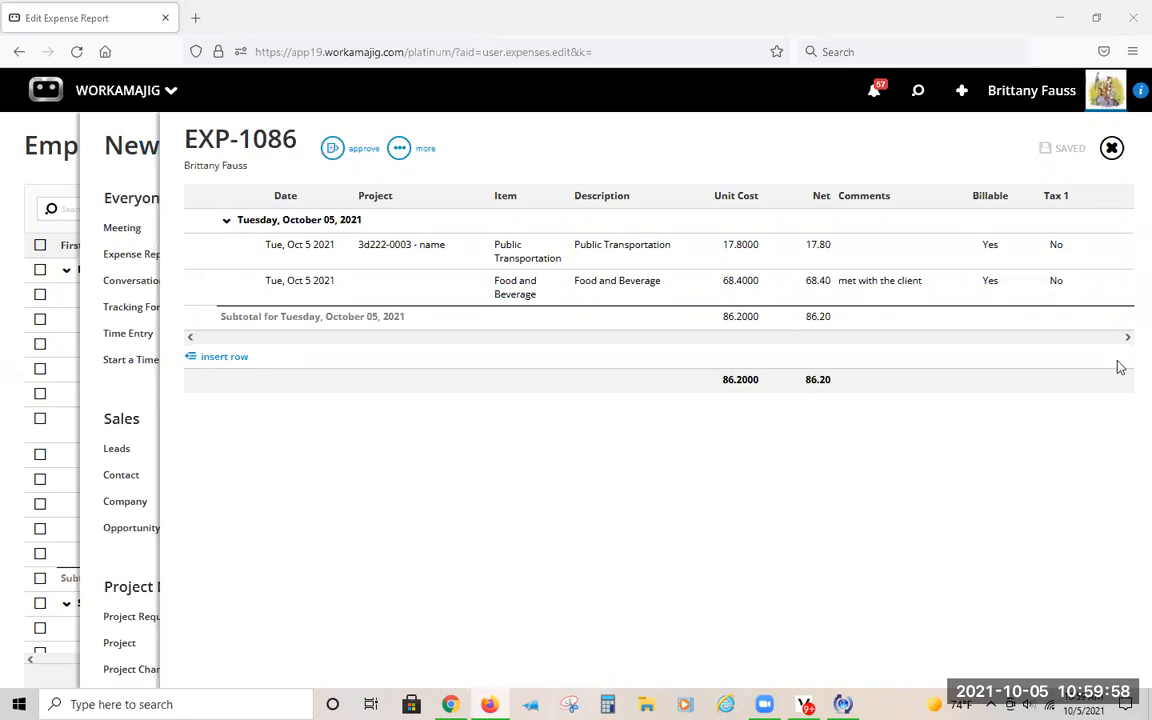
# Step: Open the Workamajig support site in a new browser tab and search its articles for "import"
pyautogui.click(213, 35)
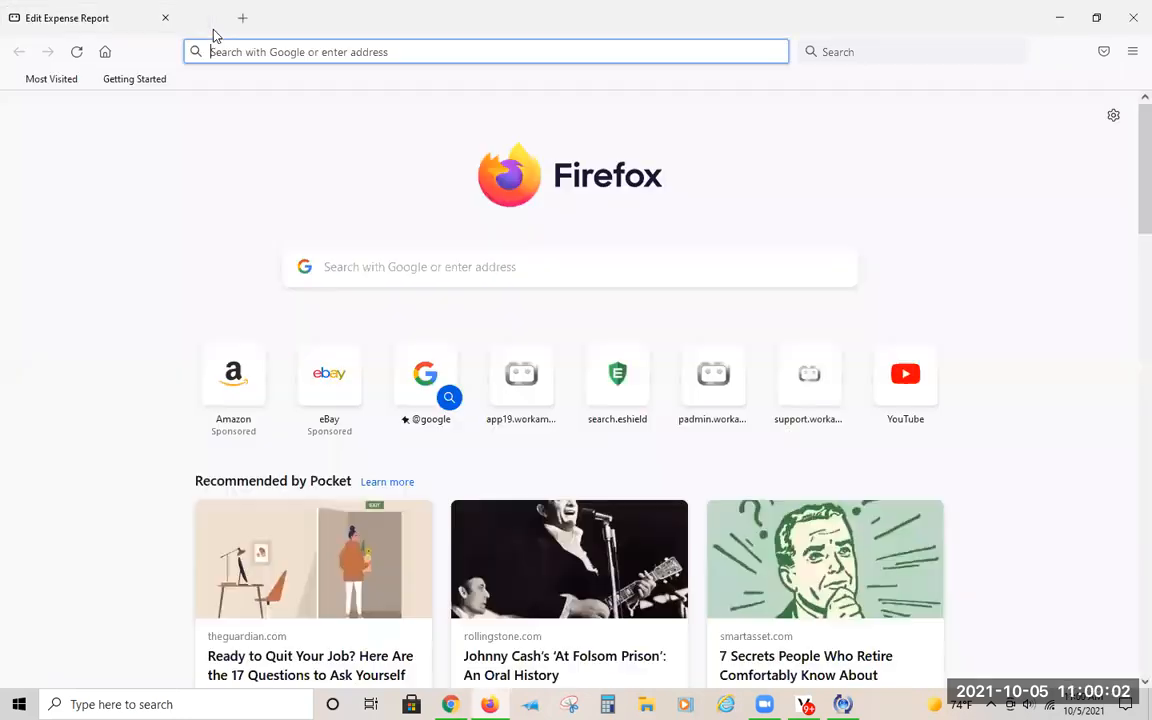
pyautogui.write('sup')
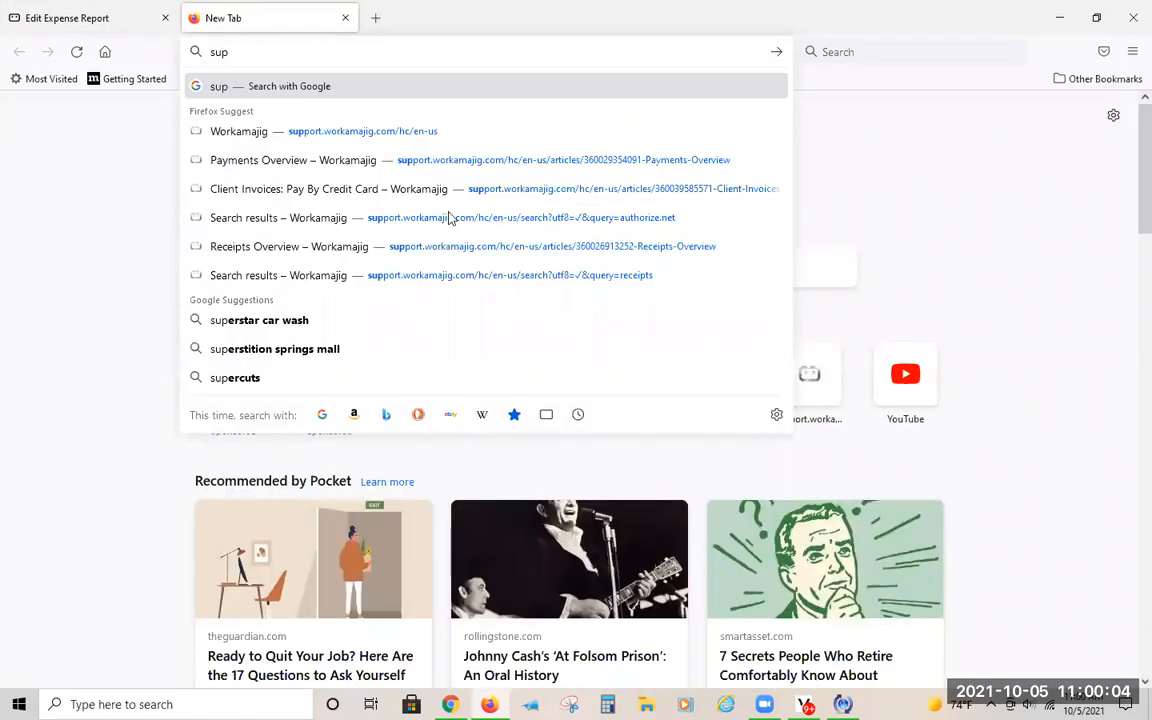
pyautogui.click(340, 128)
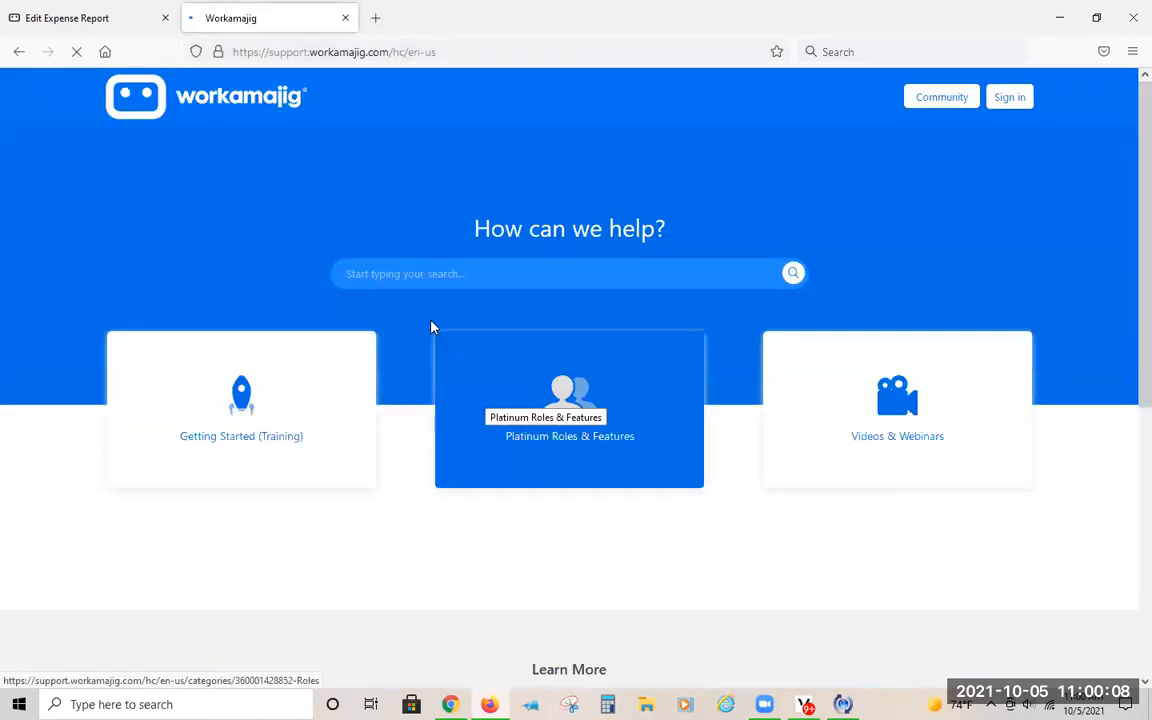
pyautogui.click(446, 274)
pyautogui.write('import')
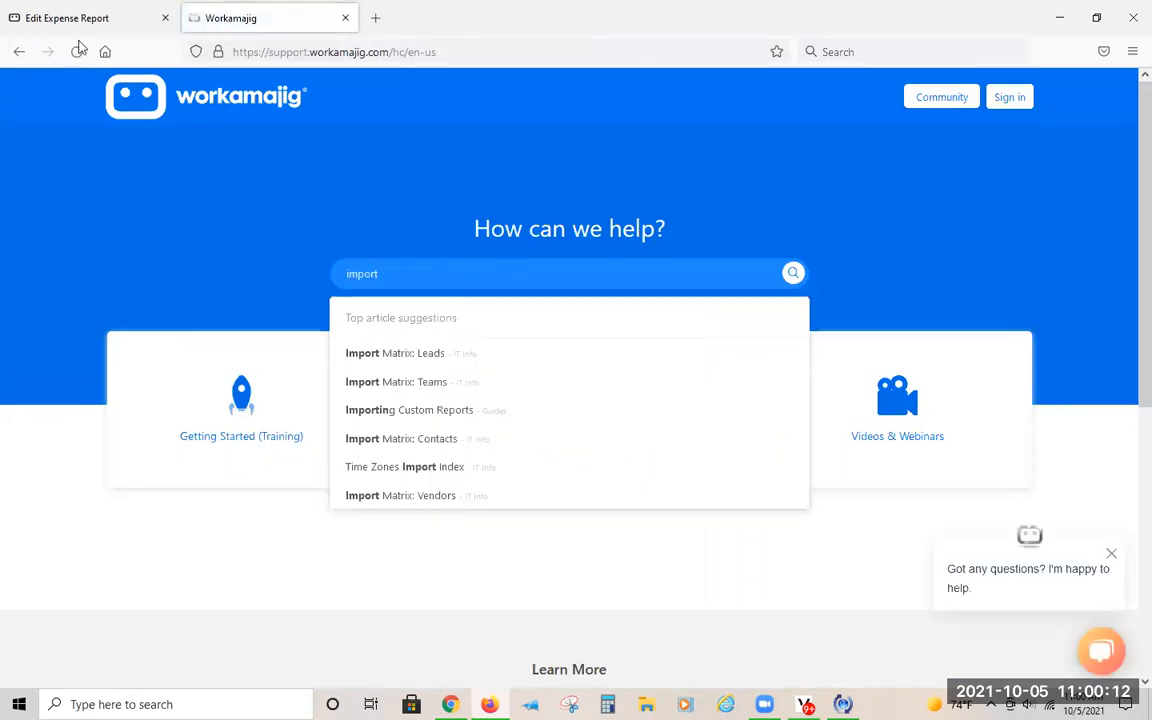
# Step: Return to Workamajig, open the data import page and choose Credit Card Charges as the type of import
pyautogui.click(95, 18)
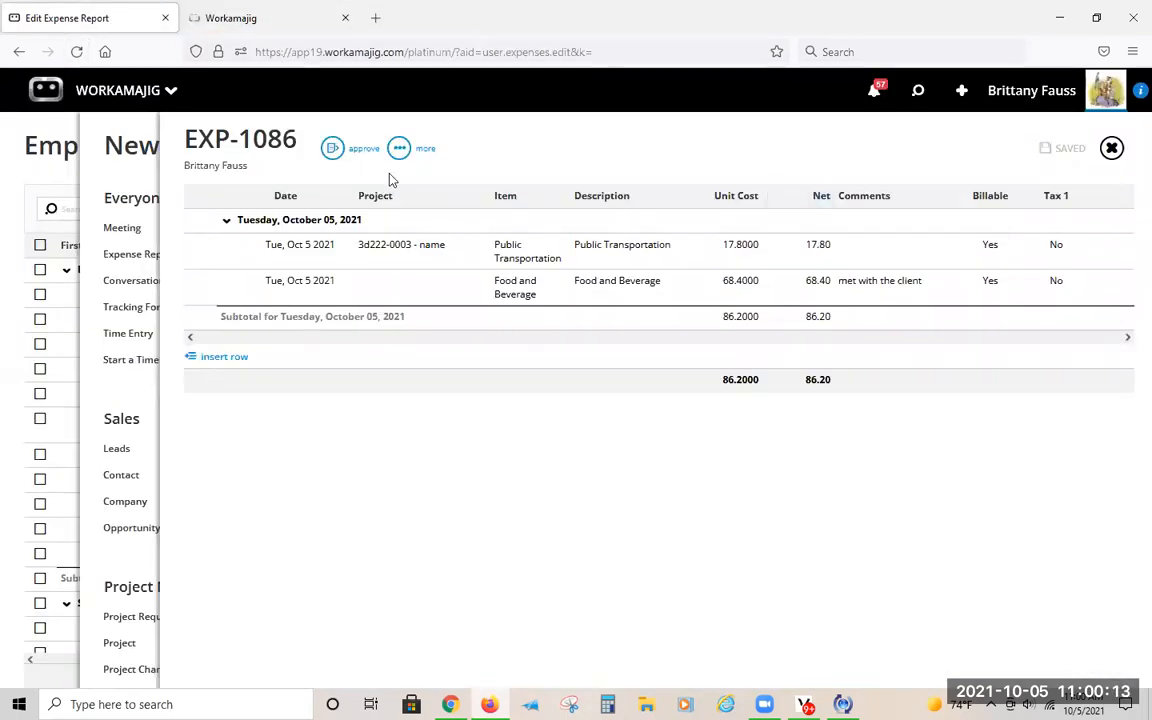
pyautogui.click(118, 100)
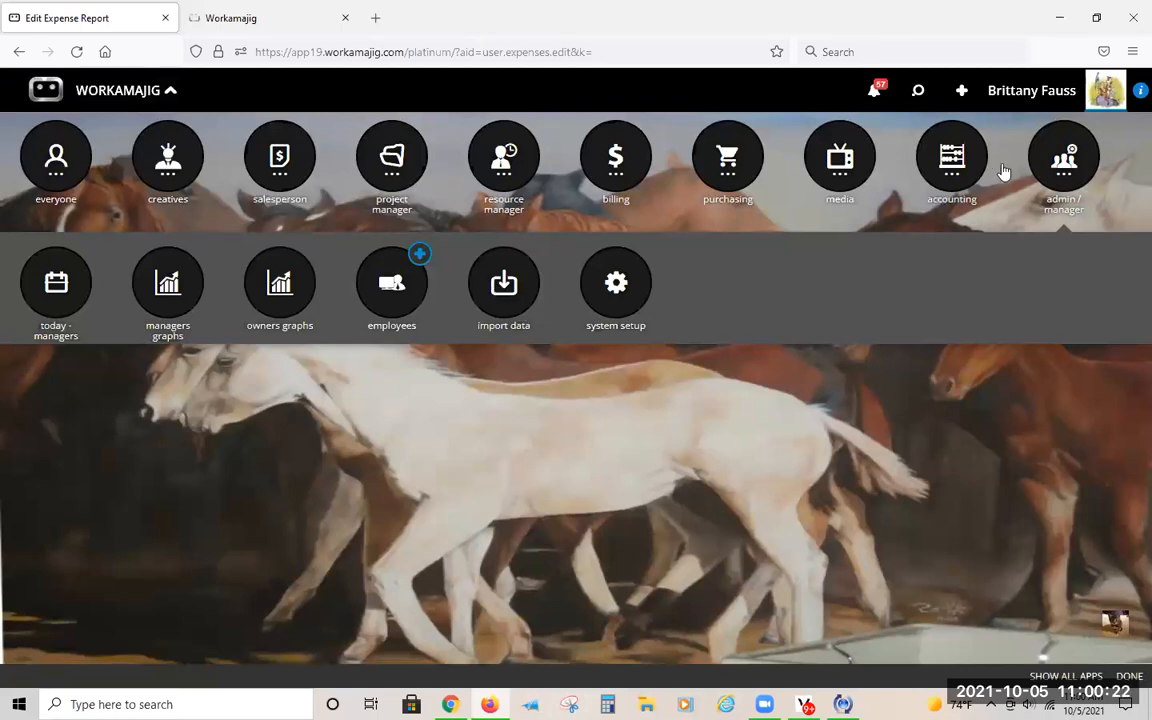
pyautogui.click(126, 91)
pyautogui.click(116, 245)
pyautogui.write('credit')
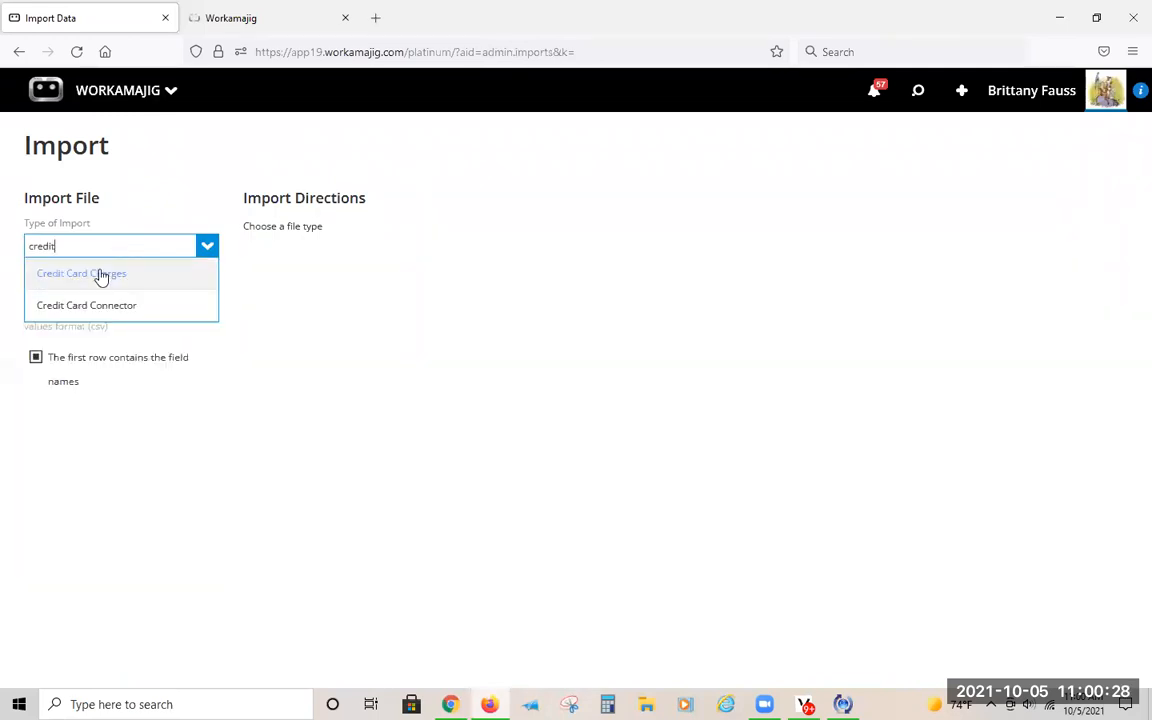
pyautogui.click(101, 275)
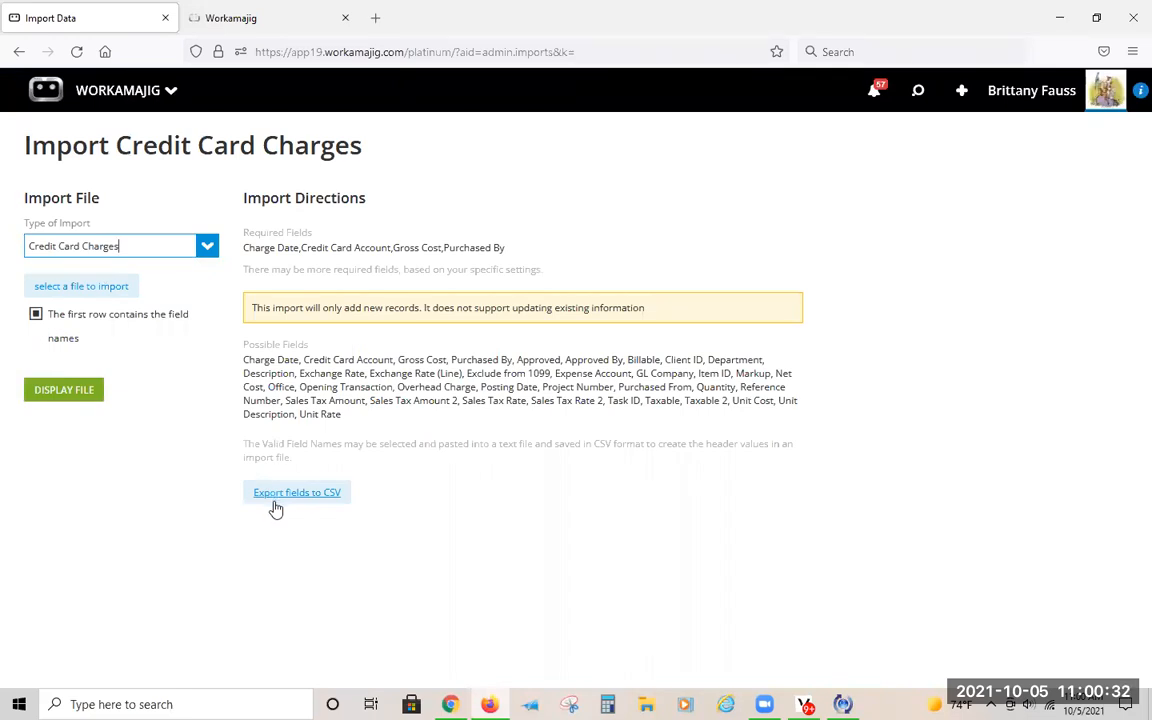
# Step: Highlight the possible fields and the required fields in the credit card charges import directions
pyautogui.moveTo(244, 358); pyautogui.dragTo(440, 436)
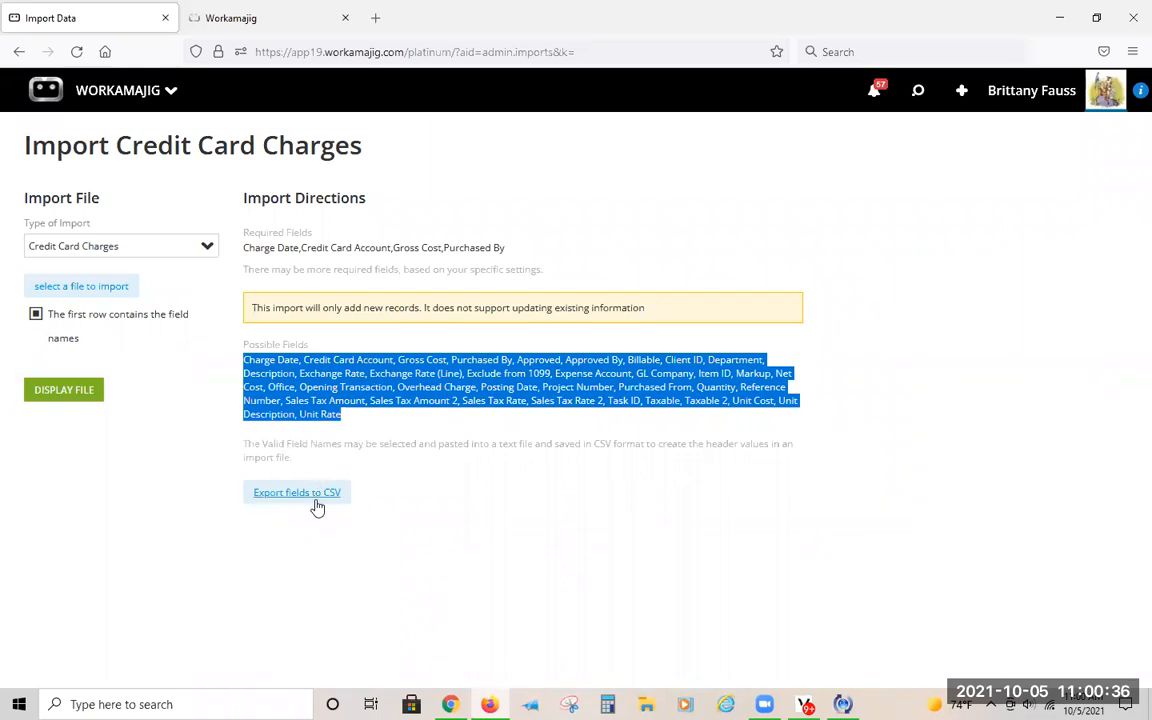
pyautogui.click(345, 350)
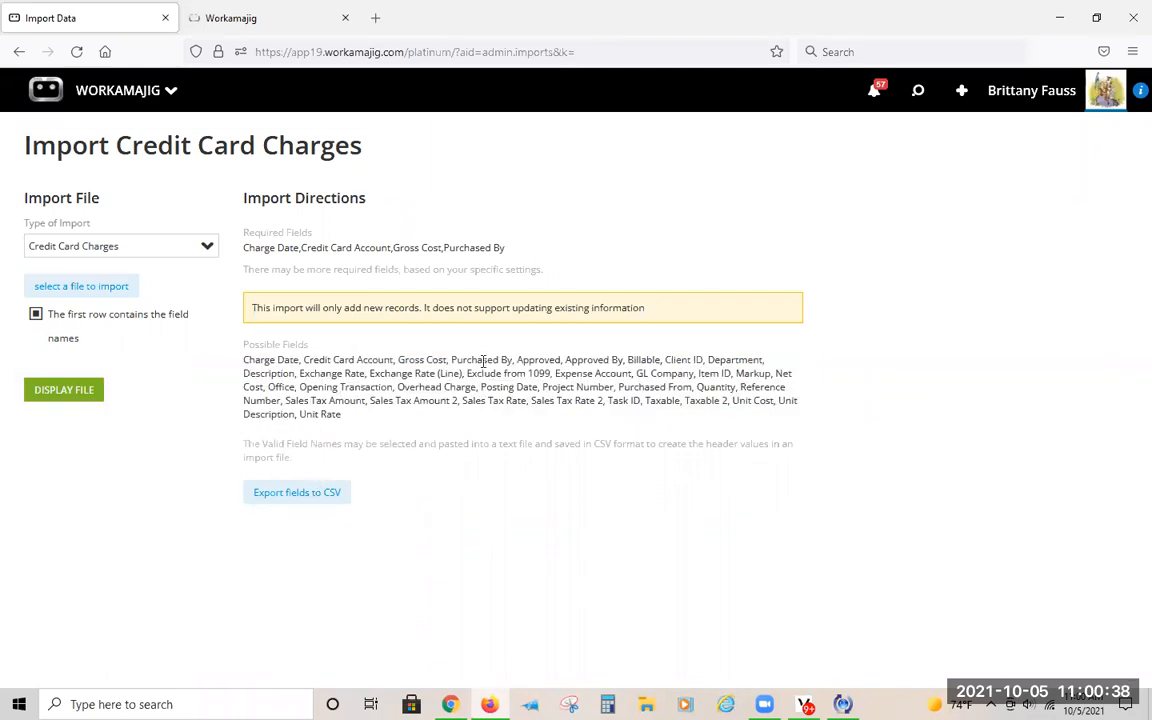
pyautogui.moveTo(496, 247); pyautogui.dragTo(225, 247)
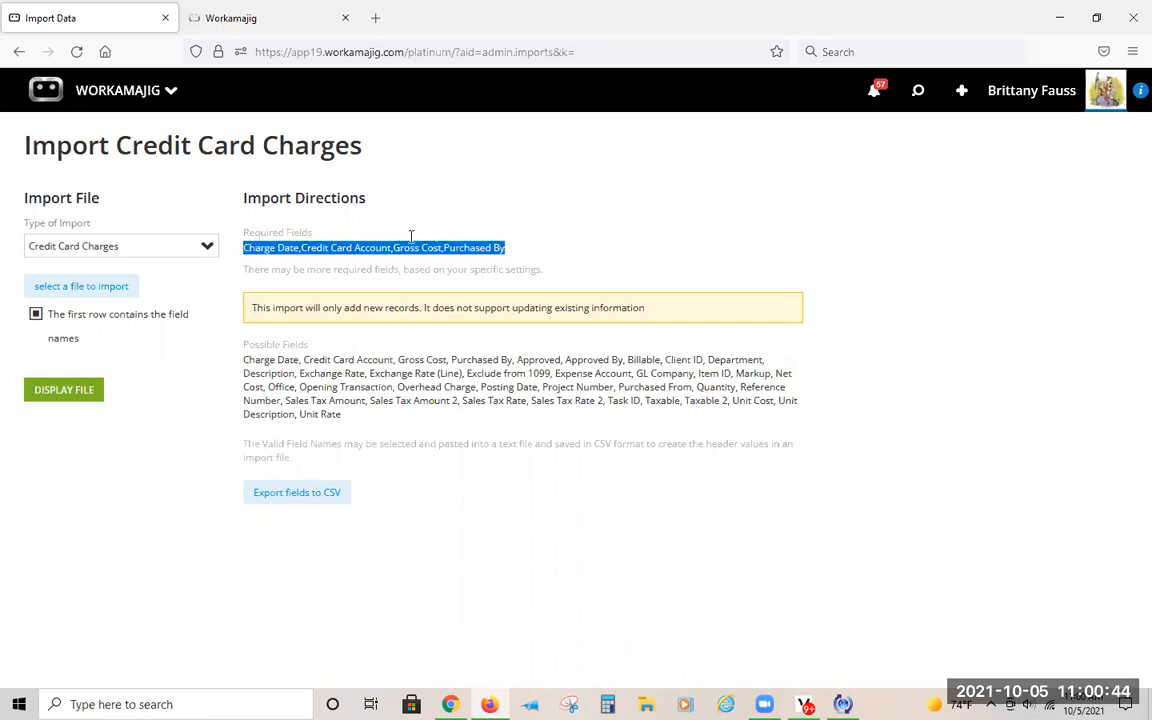
# Step: Export the import fields to CSV and open Credit Card Charges.csv in OpenOffice Calc with the default text import settings
pyautogui.click(291, 490)
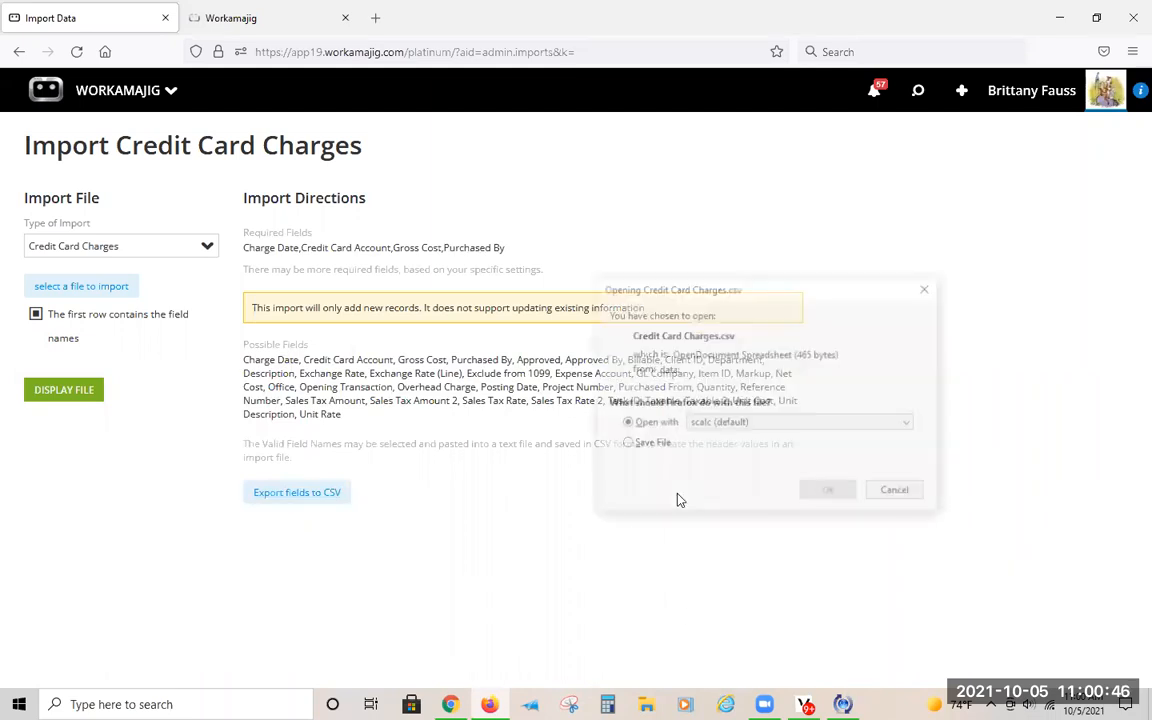
pyautogui.click(605, 458)
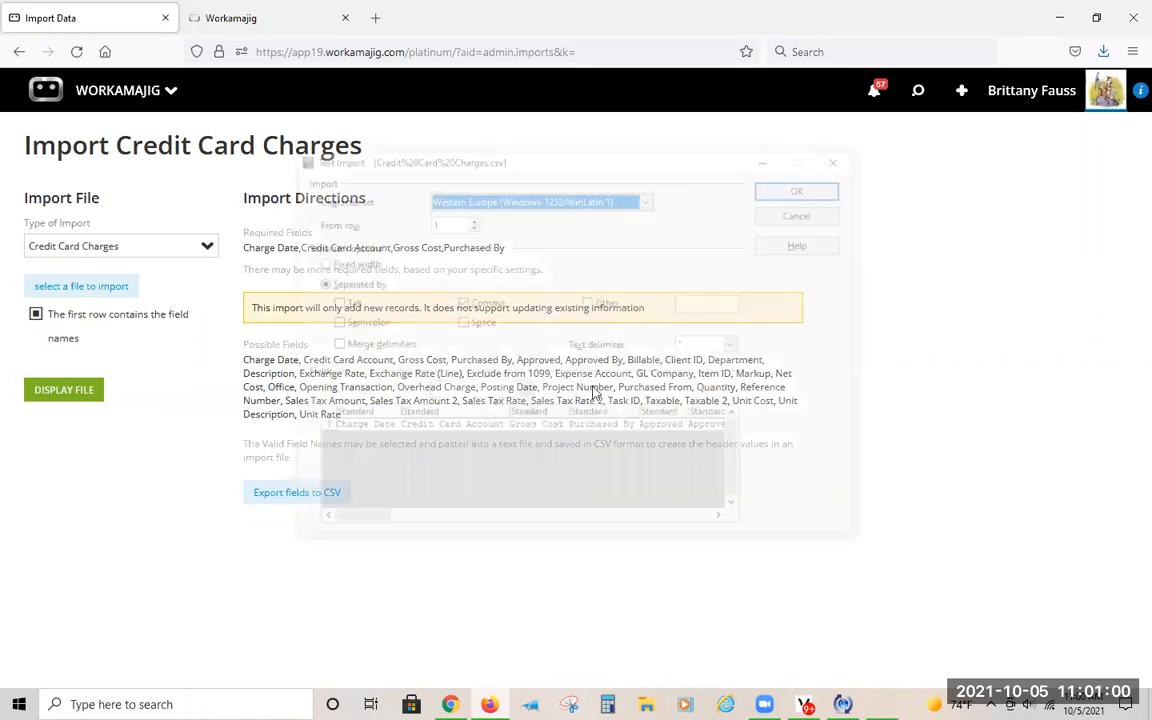
pyautogui.press('Return')
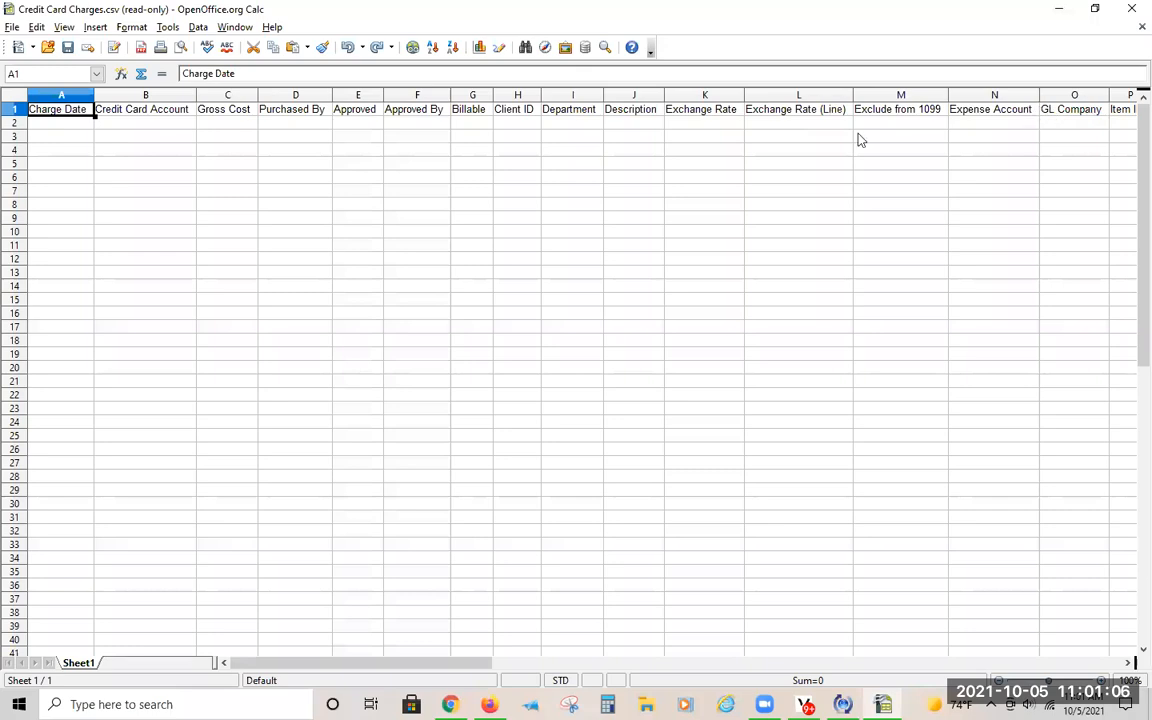
# Step: Select the GL Company column in the exported template, and switch back to the Workamajig import page in the browser
pyautogui.click(1074, 95)
pyautogui.rightClick(1073, 97)
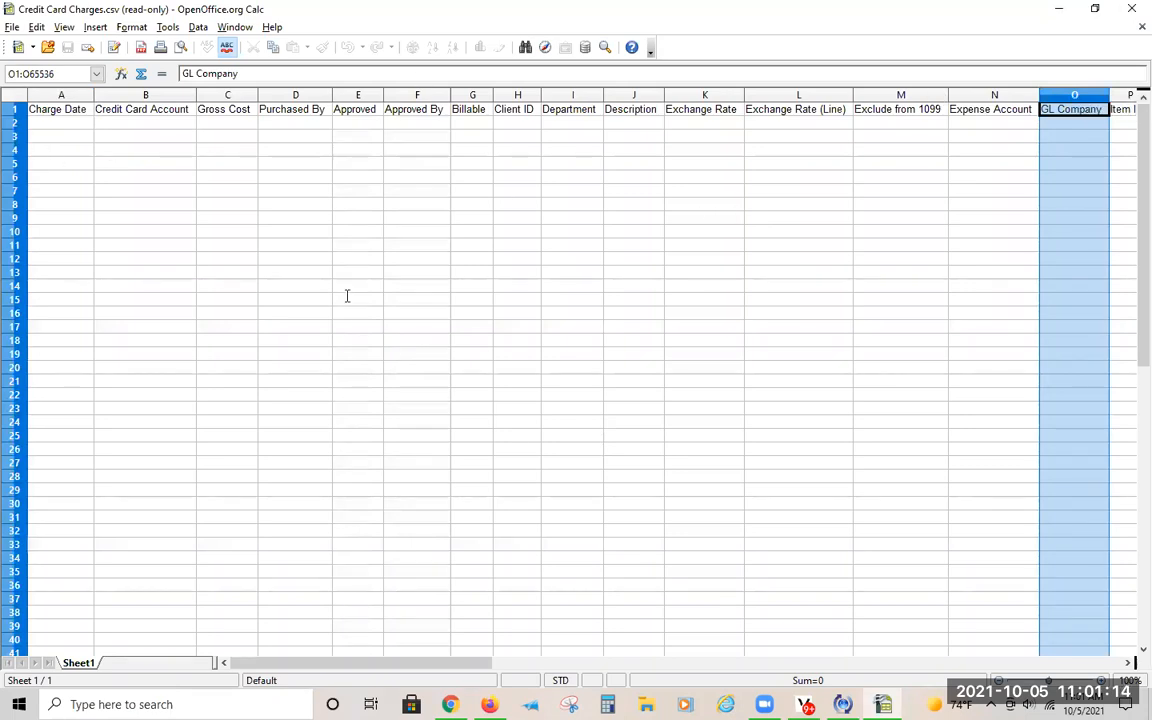
pyautogui.hotkey('alt', 'Tab')
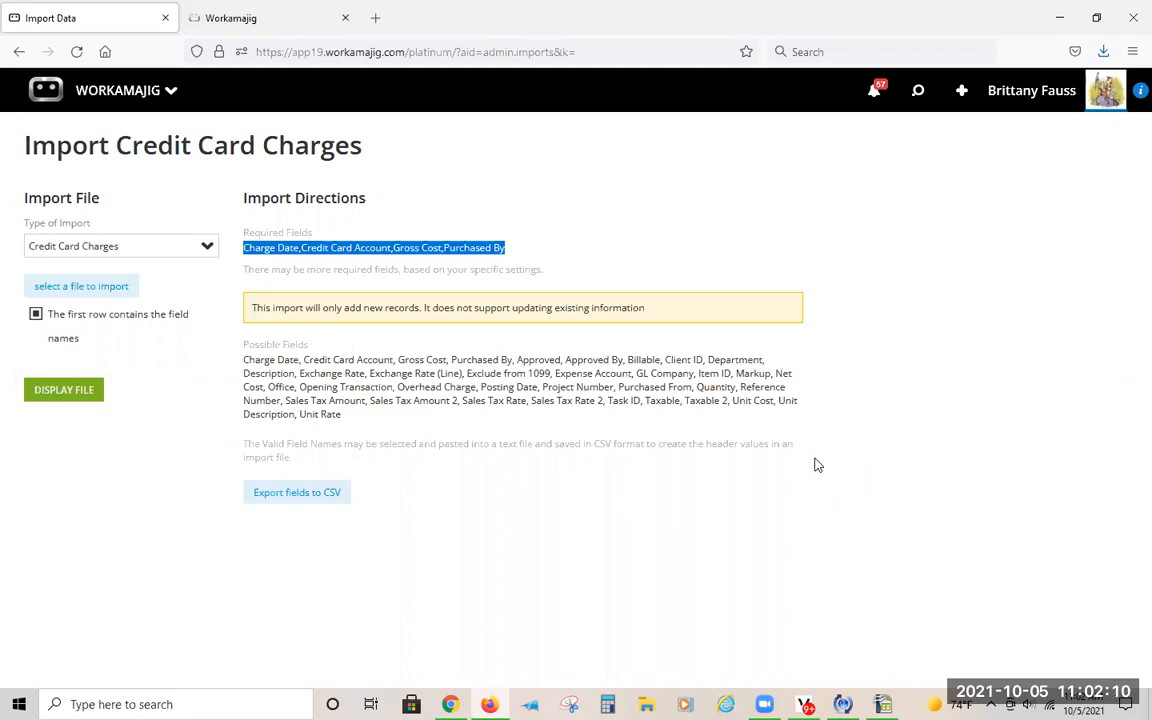
pyautogui.click(769, 89)
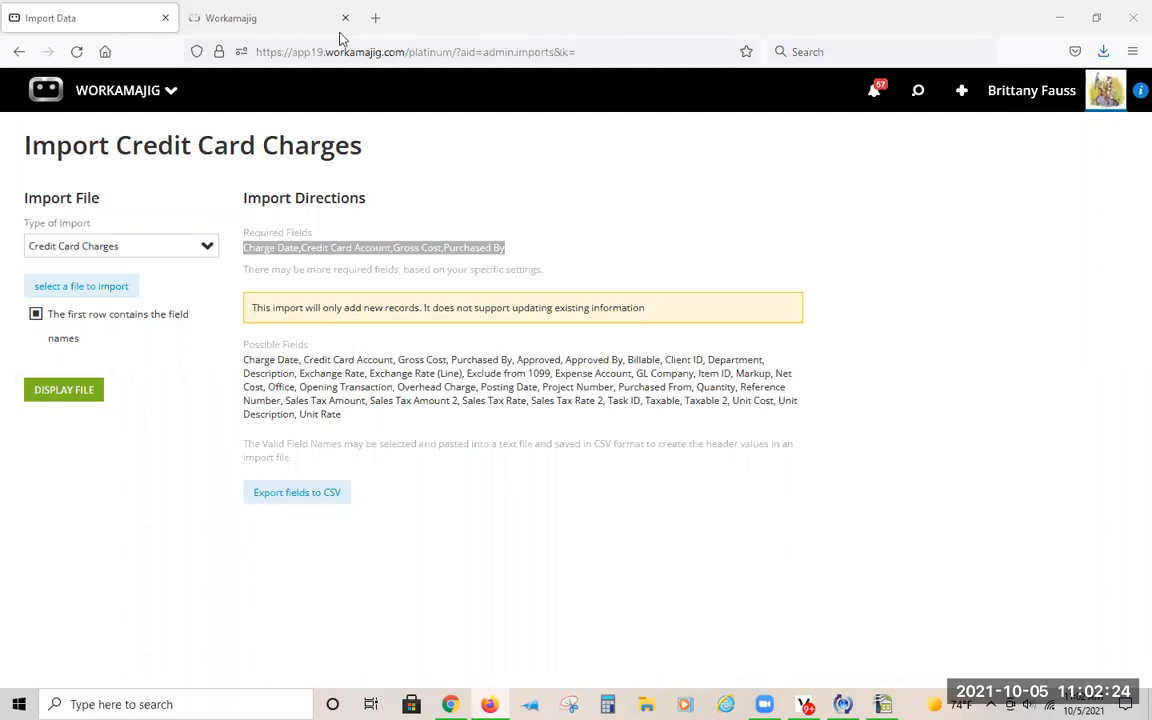
# Step: Open the 2021 Webinars article under Videos and Webinars on the support site and look through its list
pyautogui.hotkey('ctrl', 'Tab')
pyautogui.scroll(-3, 761, 522)
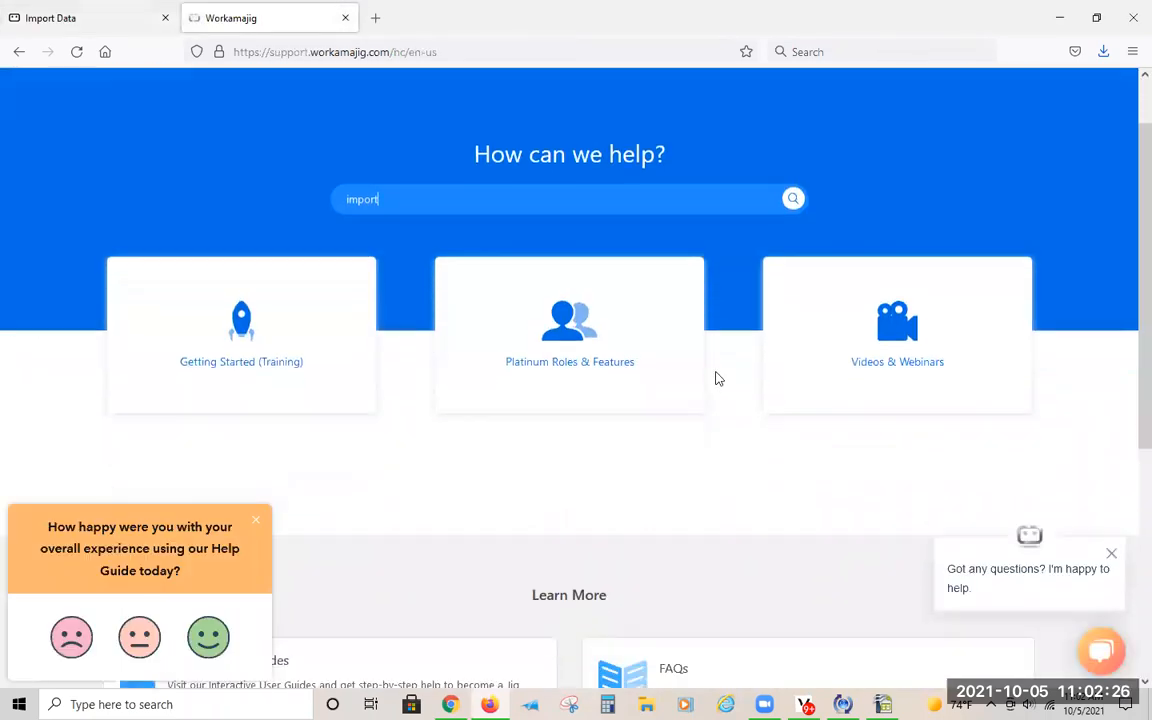
pyautogui.click(880, 275)
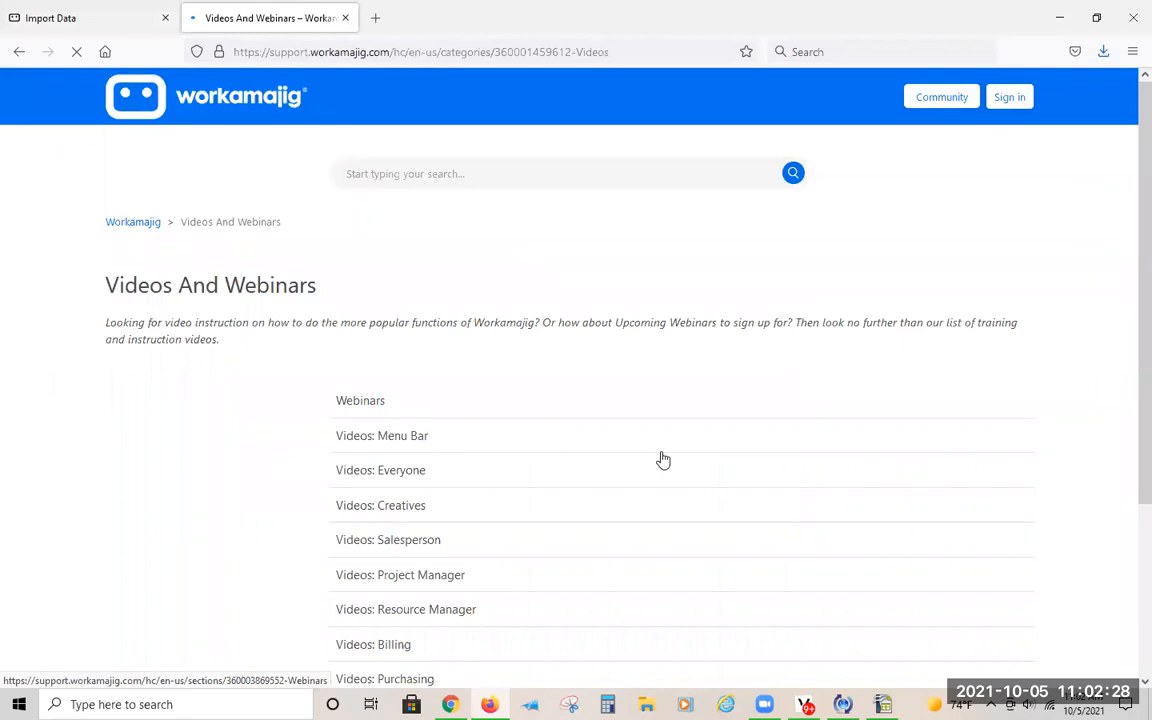
pyautogui.click(378, 396)
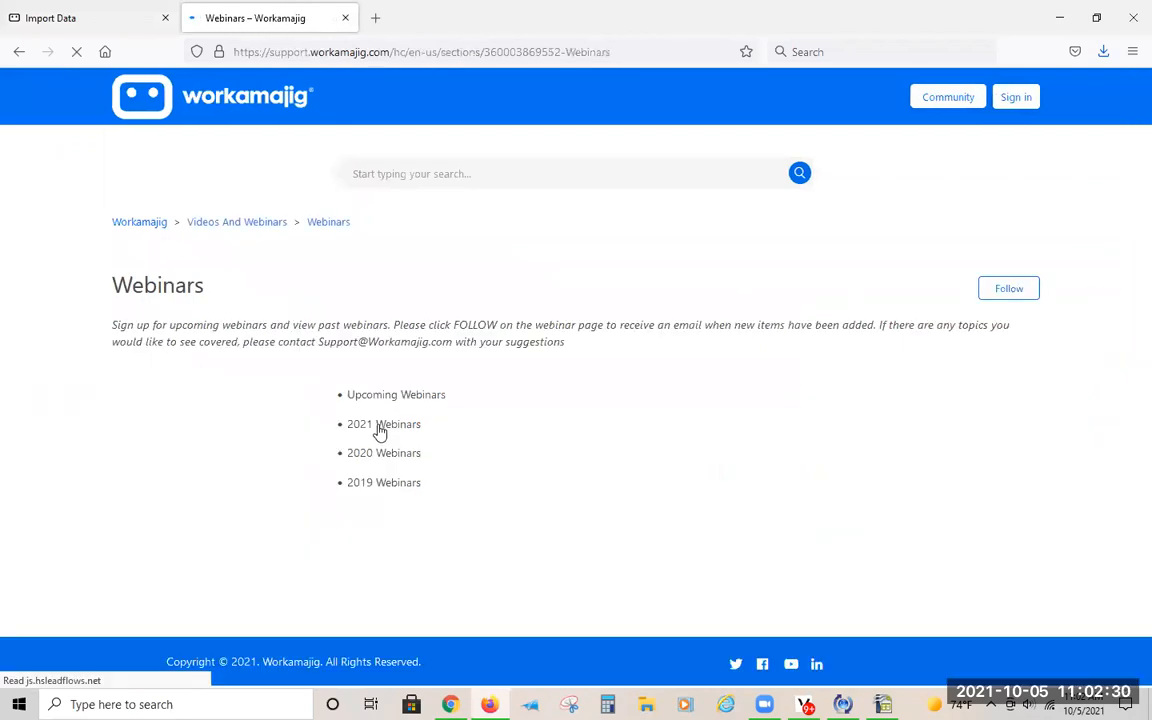
pyautogui.click(491, 429)
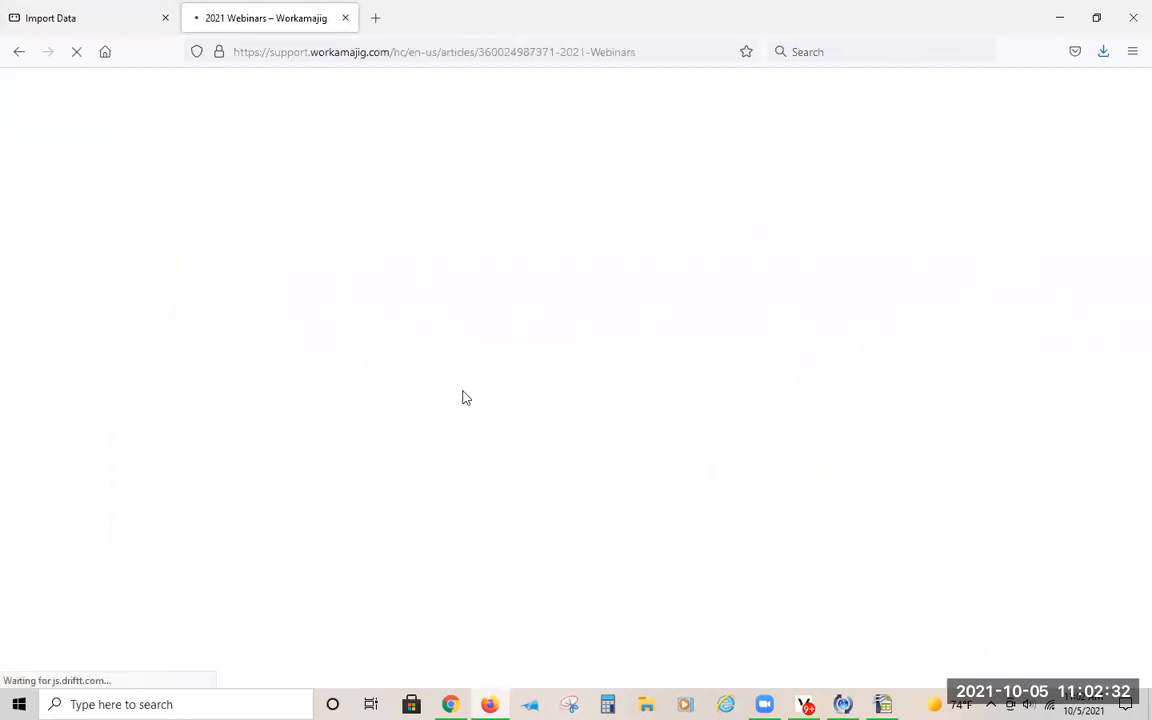
pyautogui.scroll(-3, 339, 417)
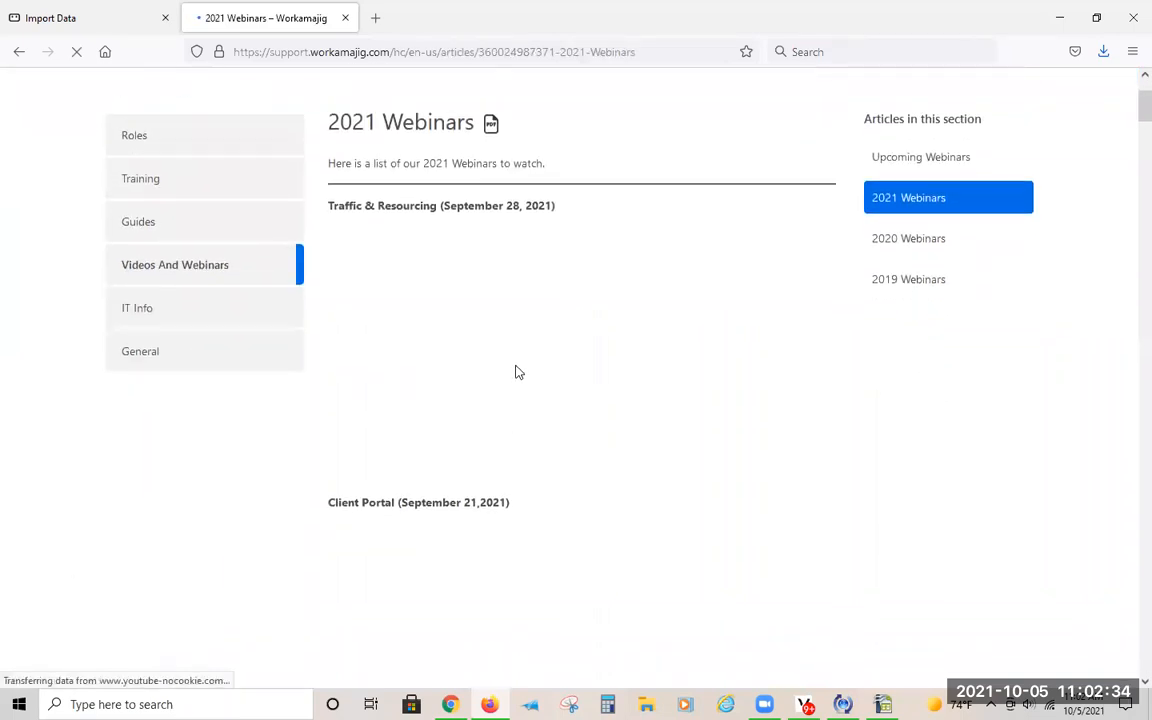
pyautogui.scroll(-5, 453, 322)
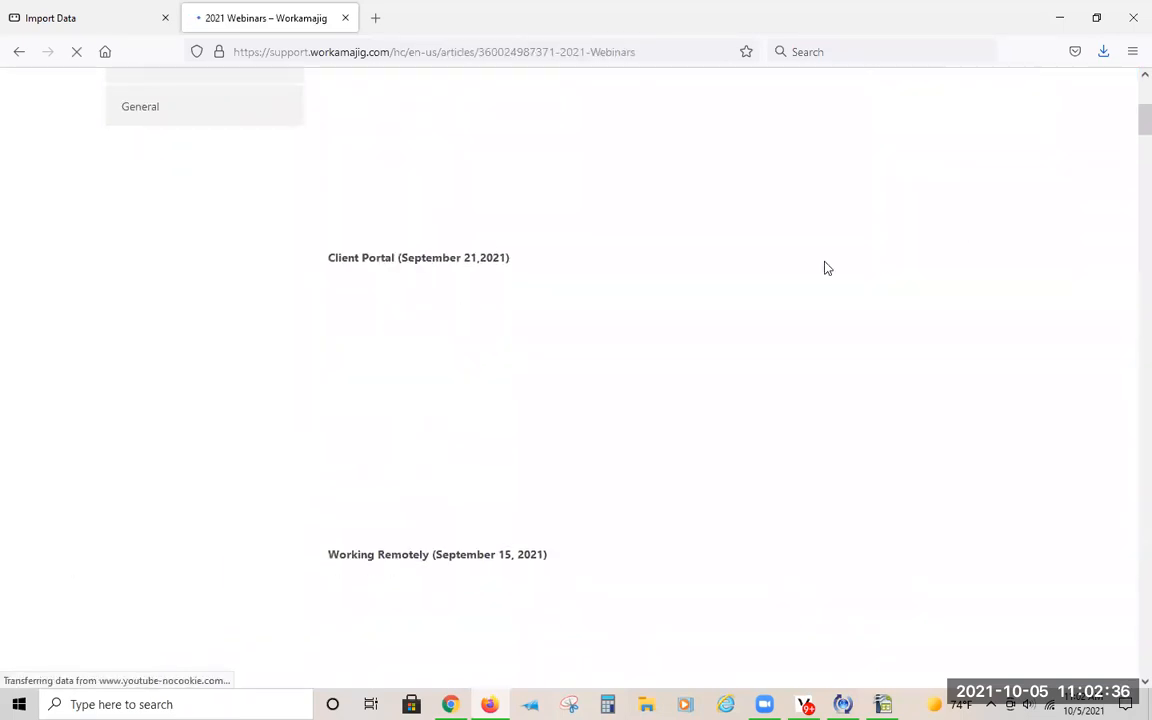
pyautogui.scroll(8, 741, 241)
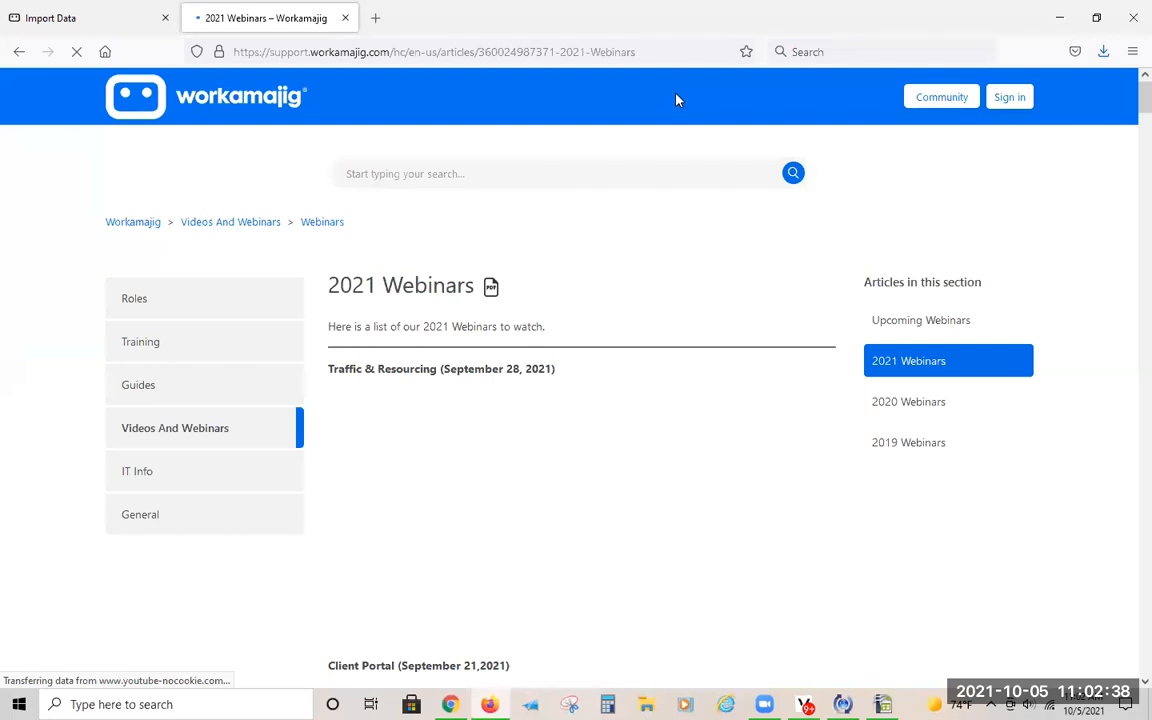